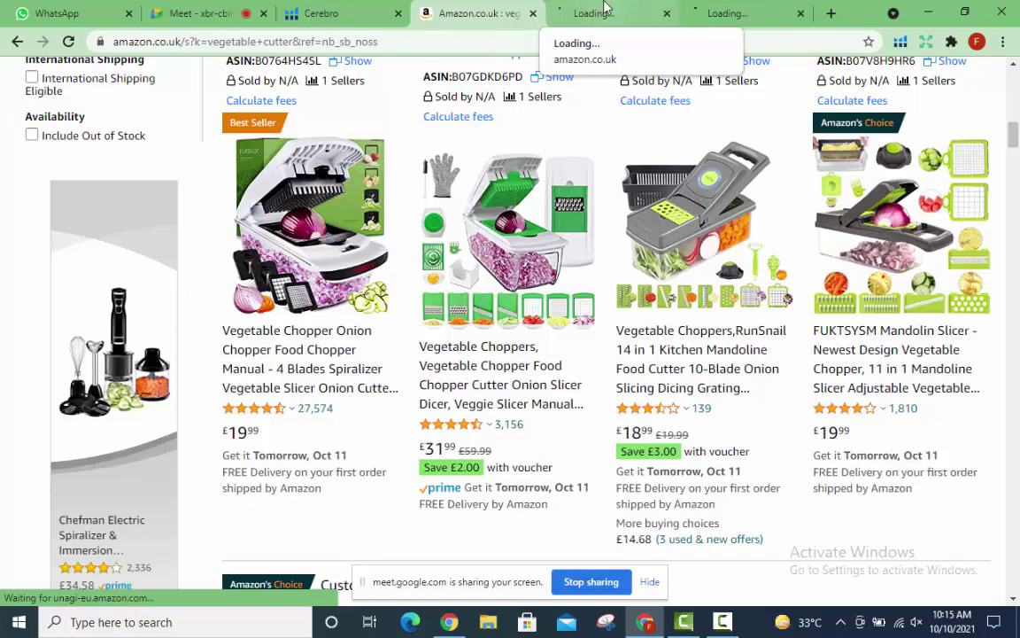
Copy the ASIN B0764HS4SL from the web address of the fullstar Vegetable Chopper product page.
click(618, 14)
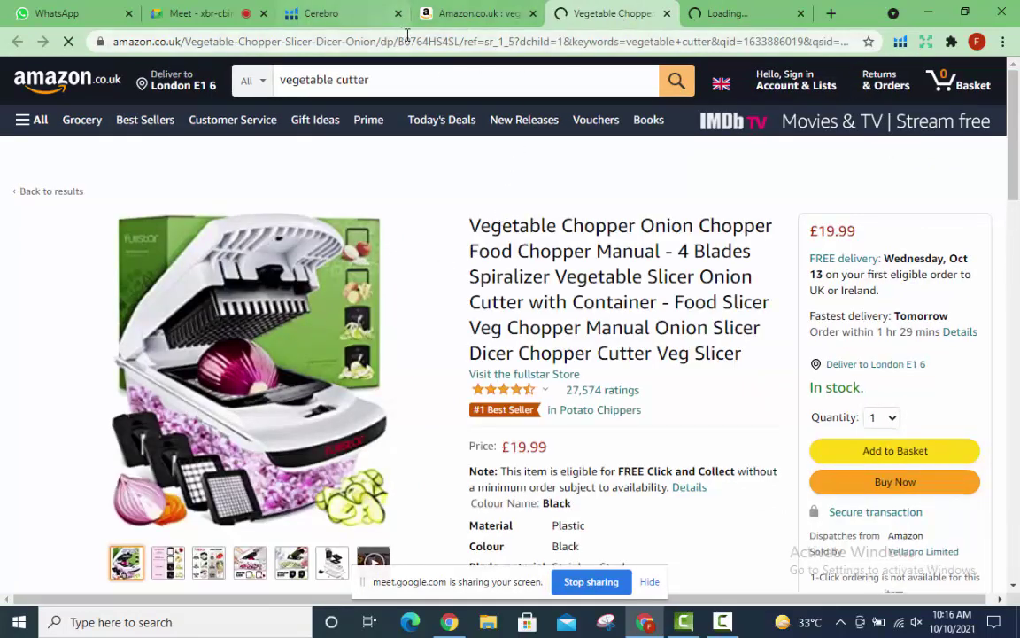
click(436, 35)
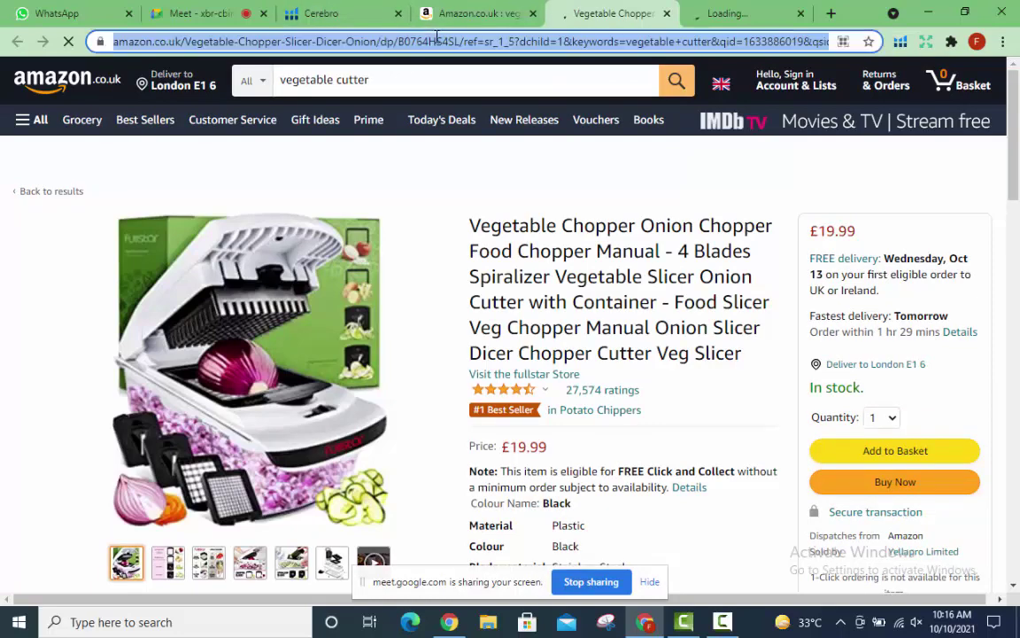
double_click(487, 41)
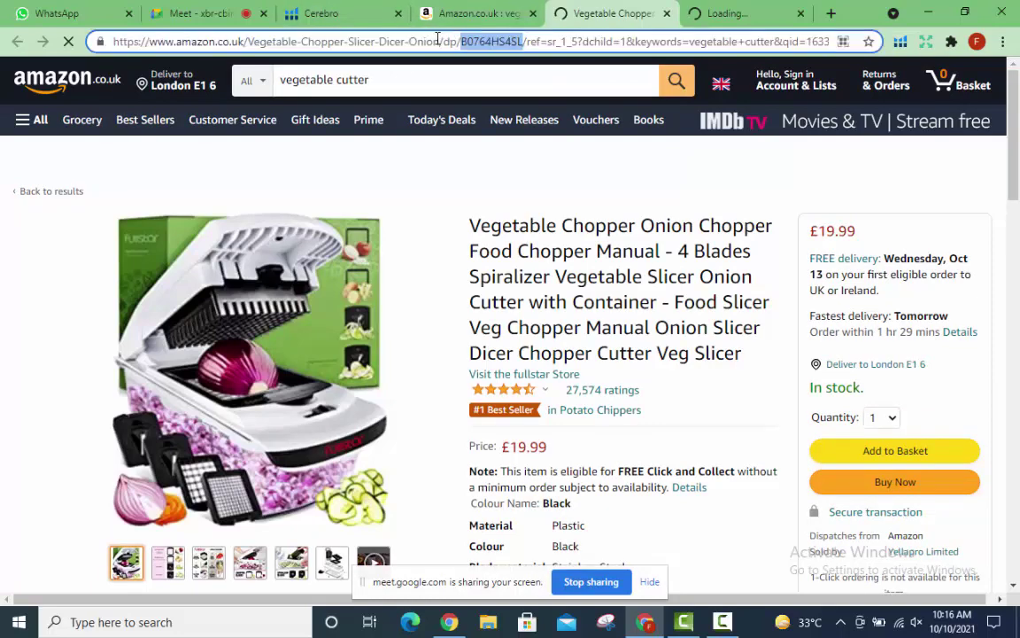
right_click(488, 46)
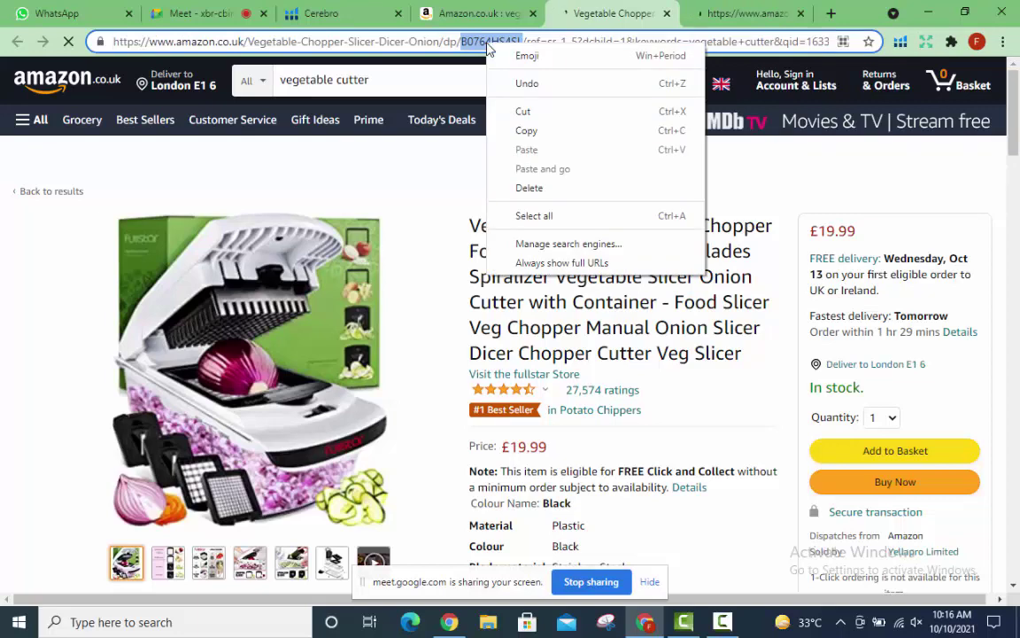
click(542, 131)
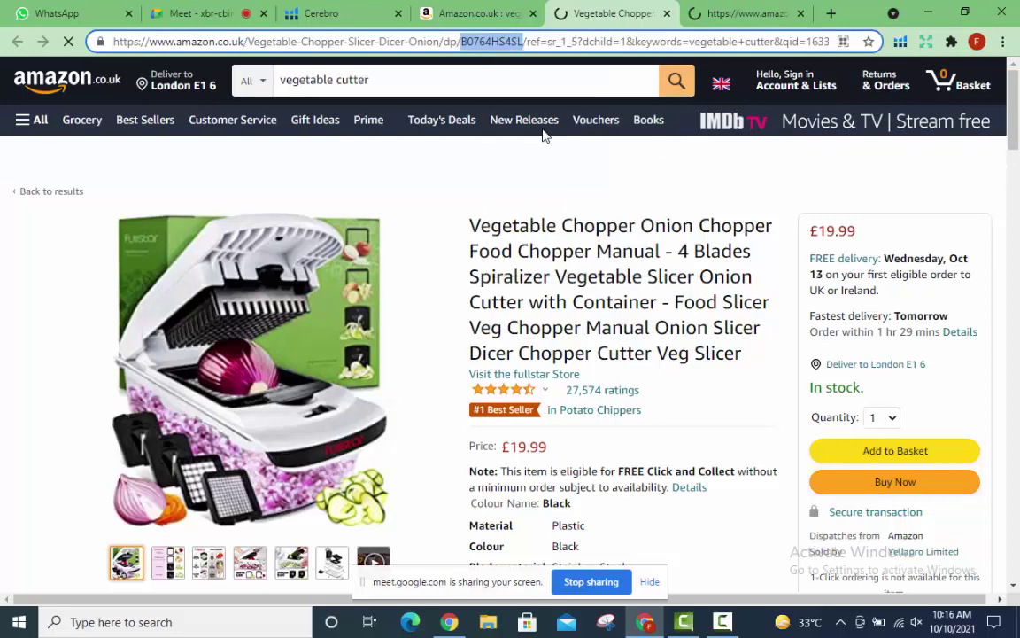
Enter the copied ASIN B0764HS4SL as a product in Helium 10's Cerebro Reverse ASIN Lookup.
click(326, 10)
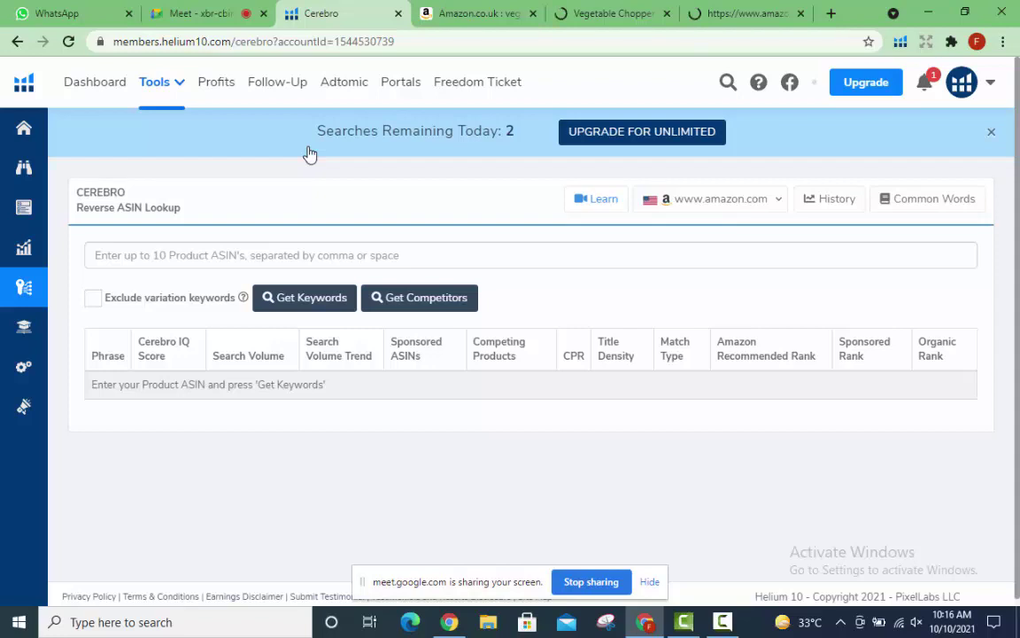
click(212, 254)
right_click(213, 254)
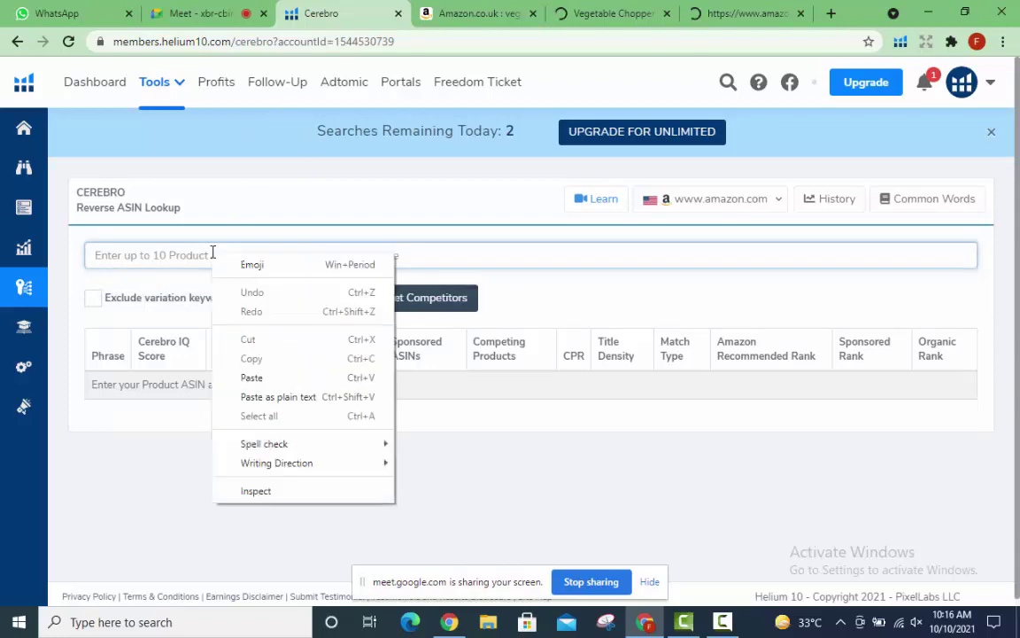
click(254, 378)
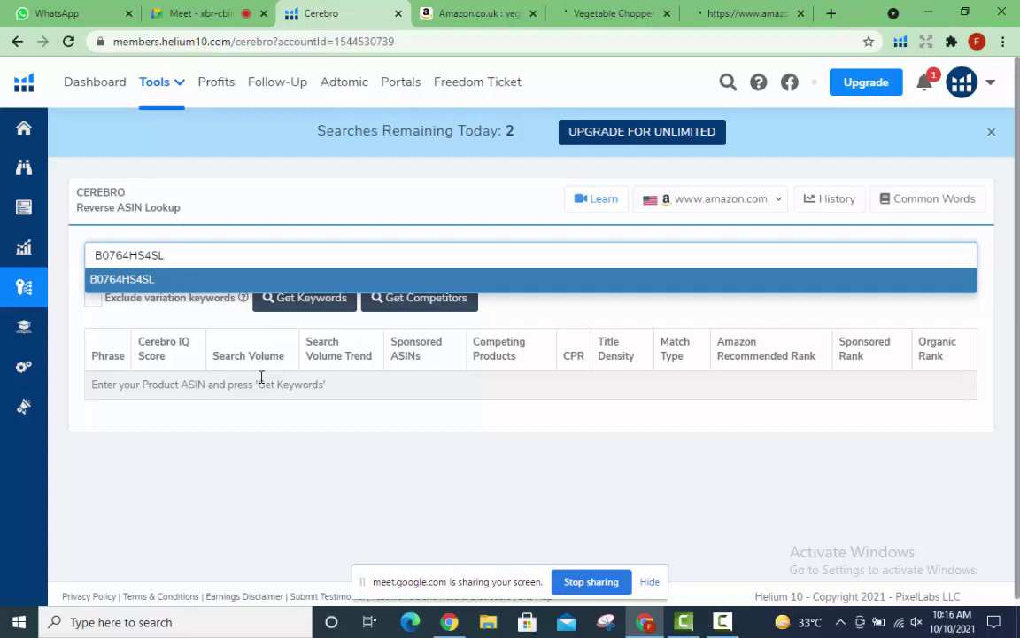
key(Return)
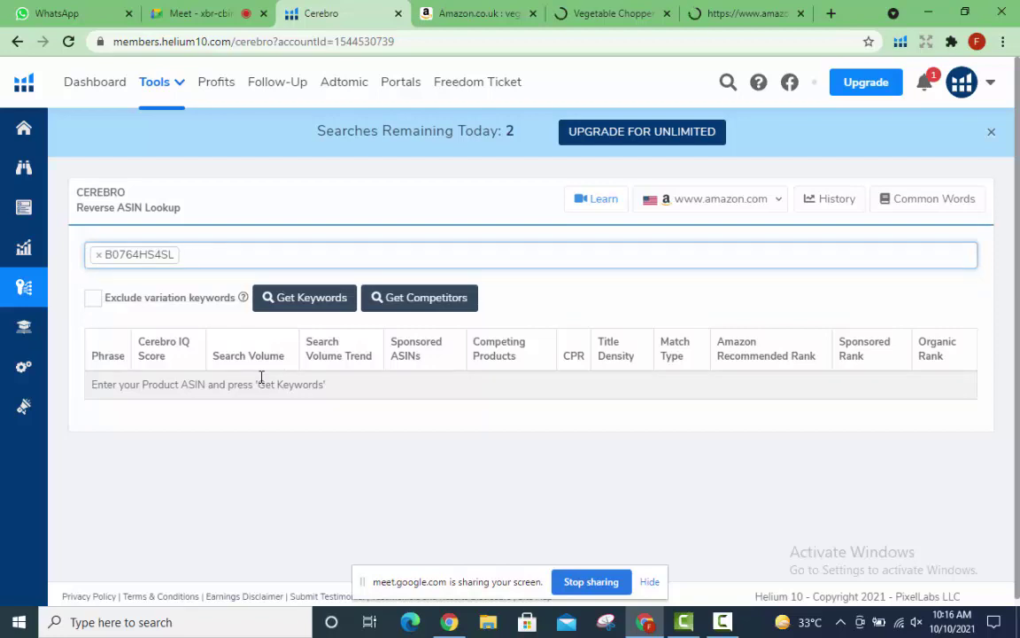
Copy the ASIN B07V8H9HR6 from the web address of the FUKTSYSM Mandolin Slicer product page on Amazon.
click(722, 12)
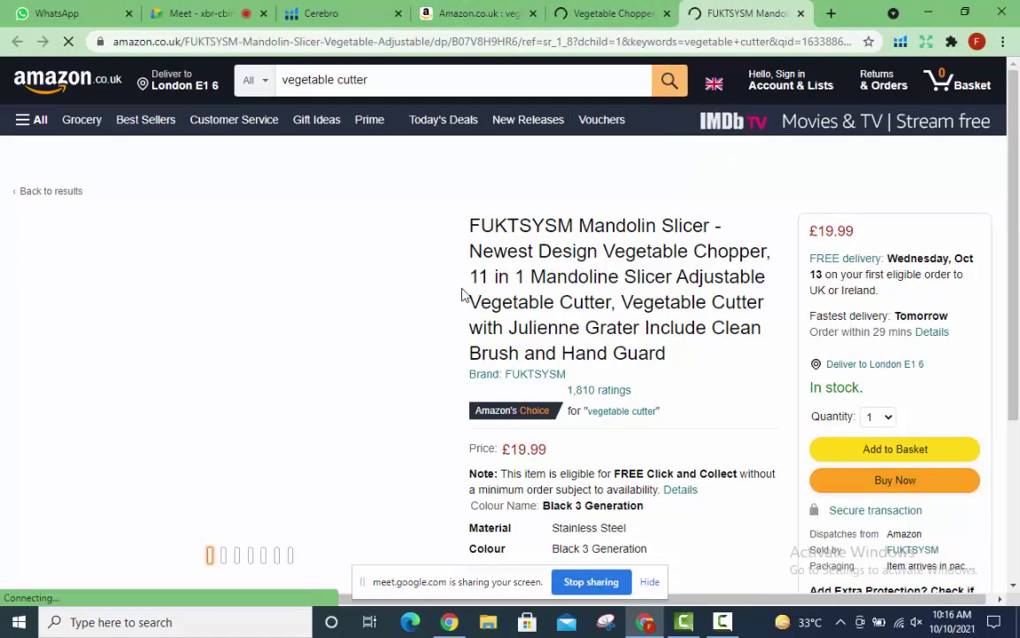
scroll(546, 344, down, 1)
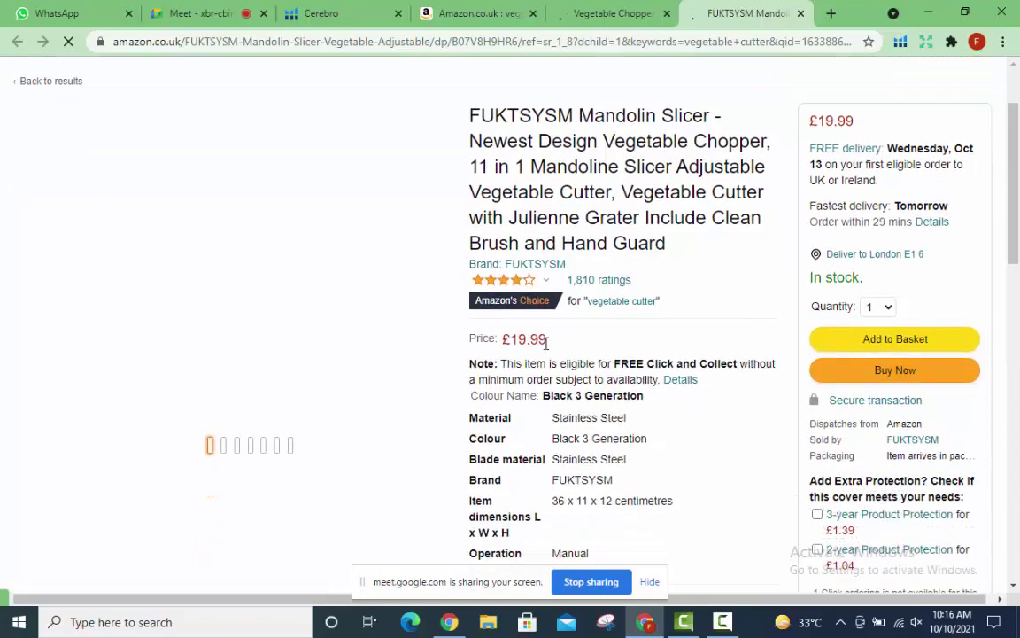
scroll(546, 344, down, 10)
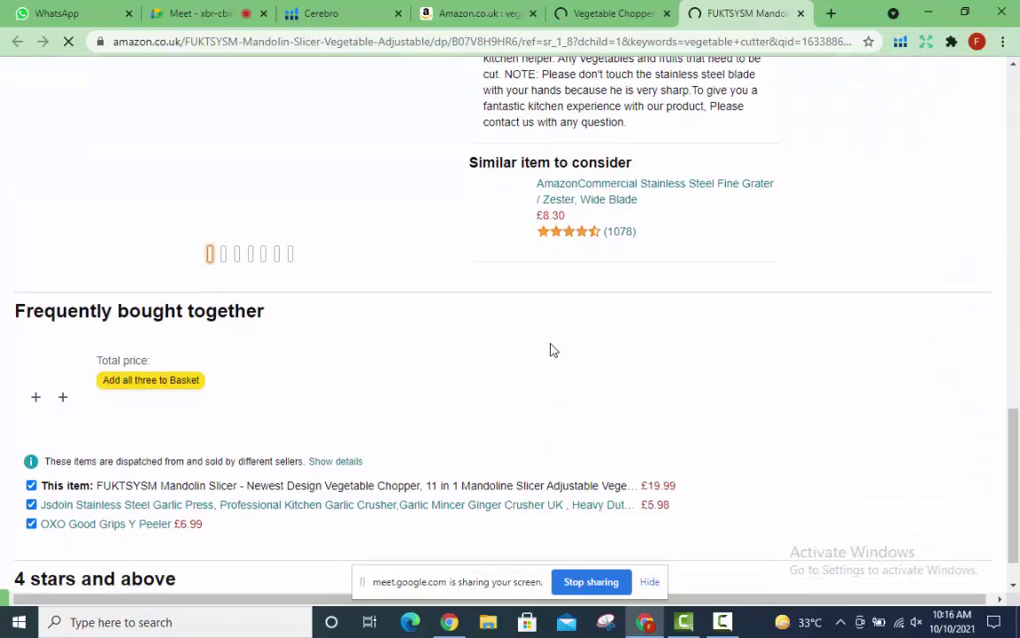
scroll(550, 351, down, 3)
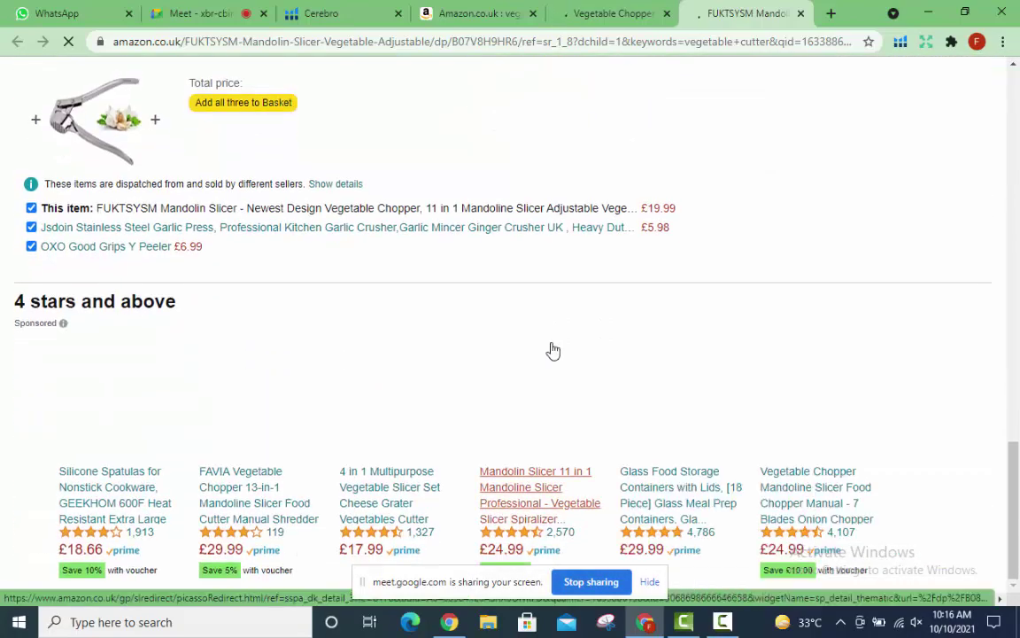
scroll(566, 345, down, 3)
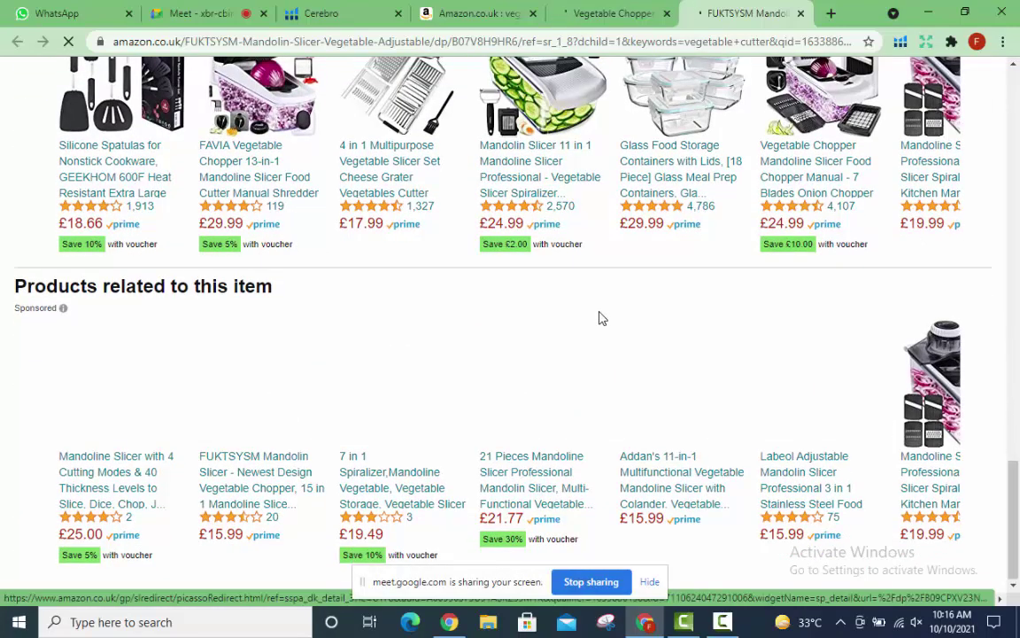
scroll(598, 319, up, 20)
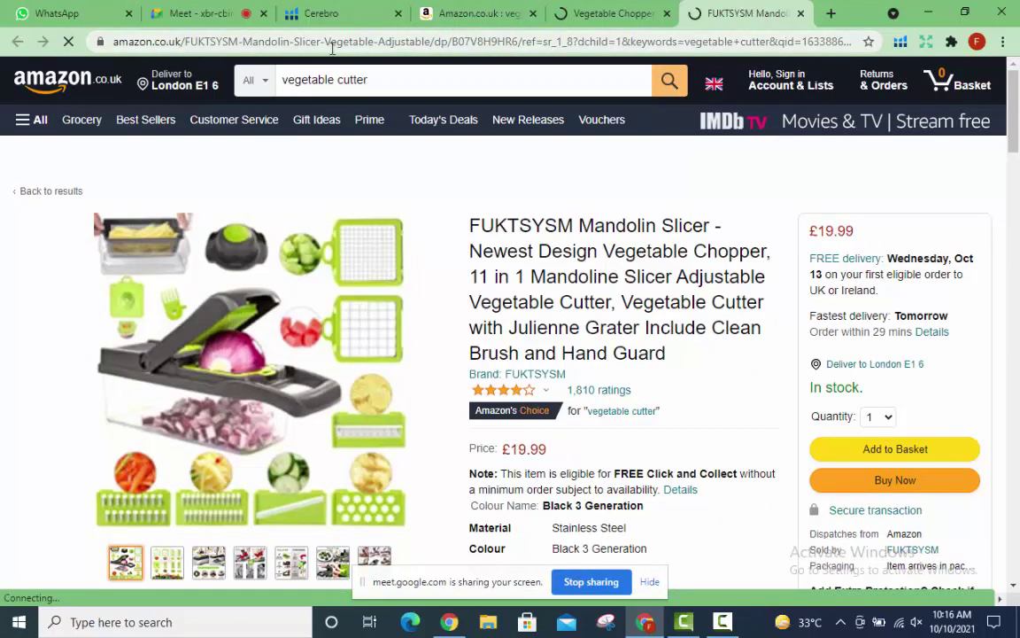
click(433, 41)
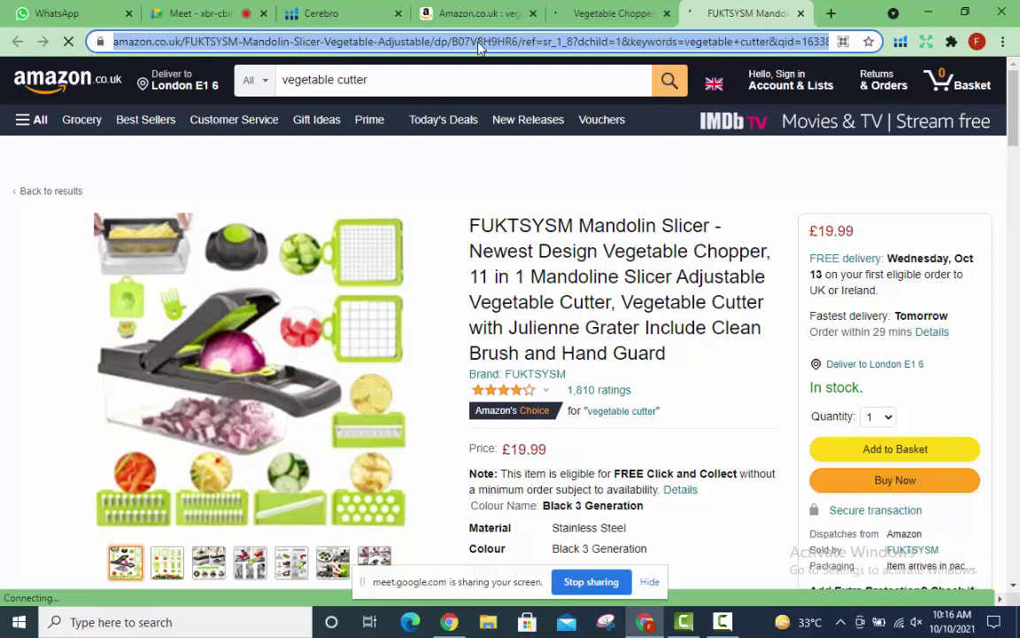
click(478, 46)
double_click(545, 41)
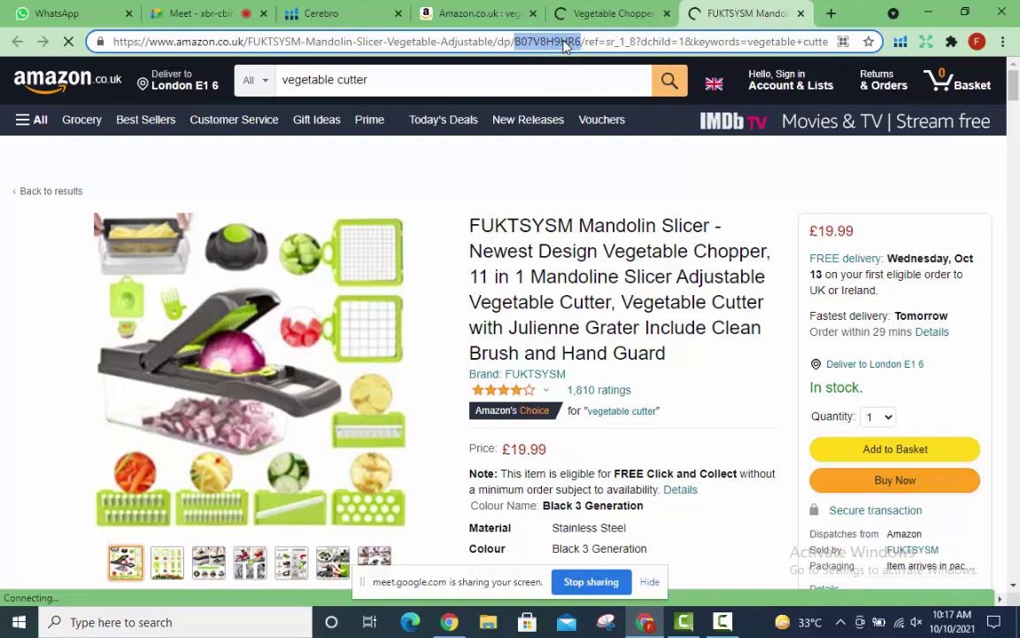
right_click(569, 45)
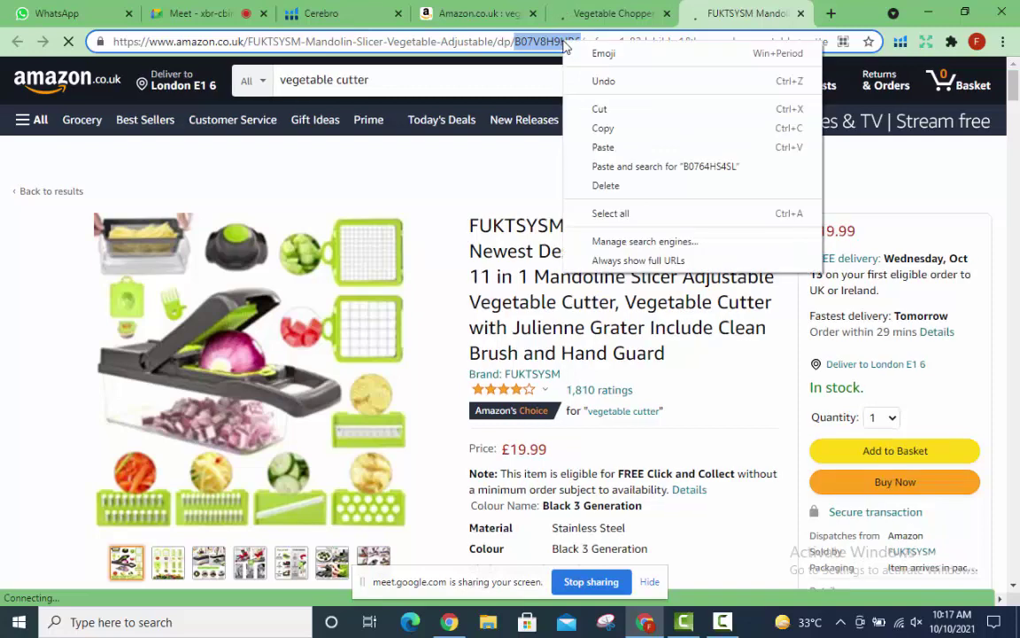
click(607, 135)
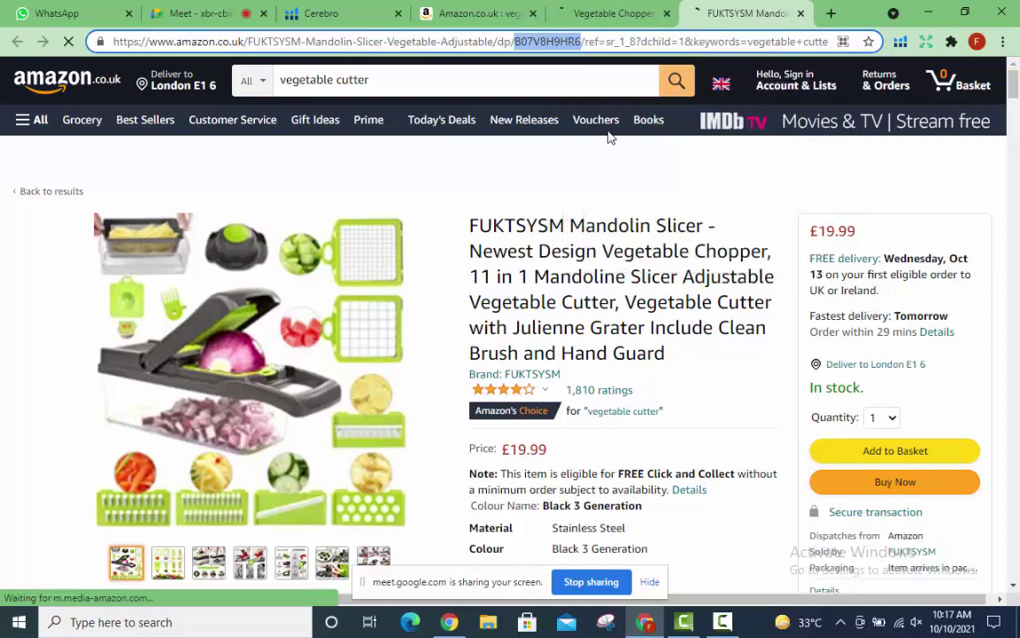
Examine the FUKTSYSM listing's product information and locate the ASIN under its additional information.
scroll(608, 134, down, 2)
scroll(608, 135, down, 15)
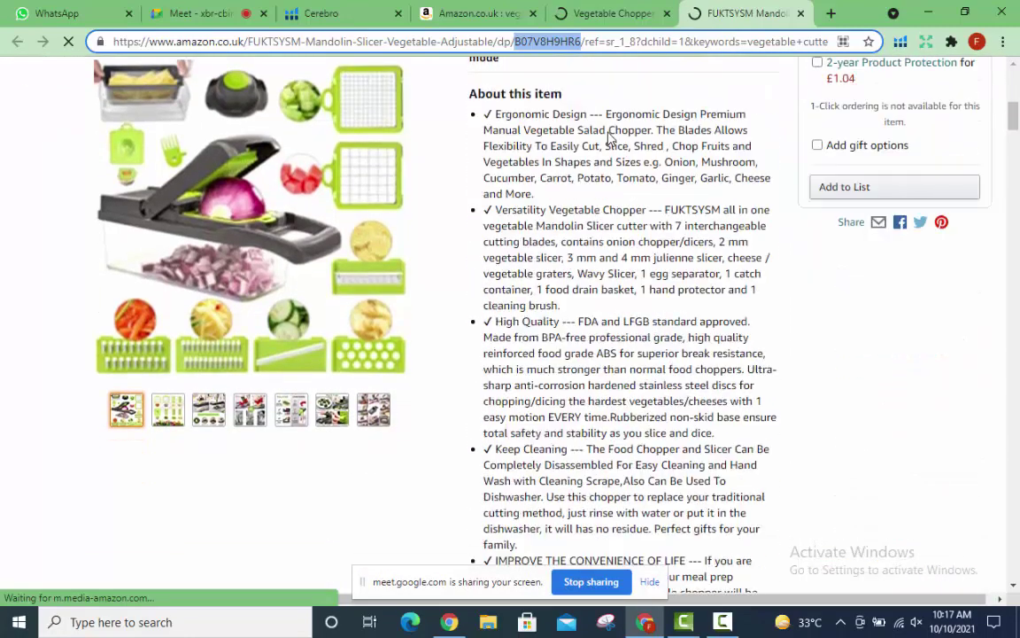
scroll(607, 203, down, 8)
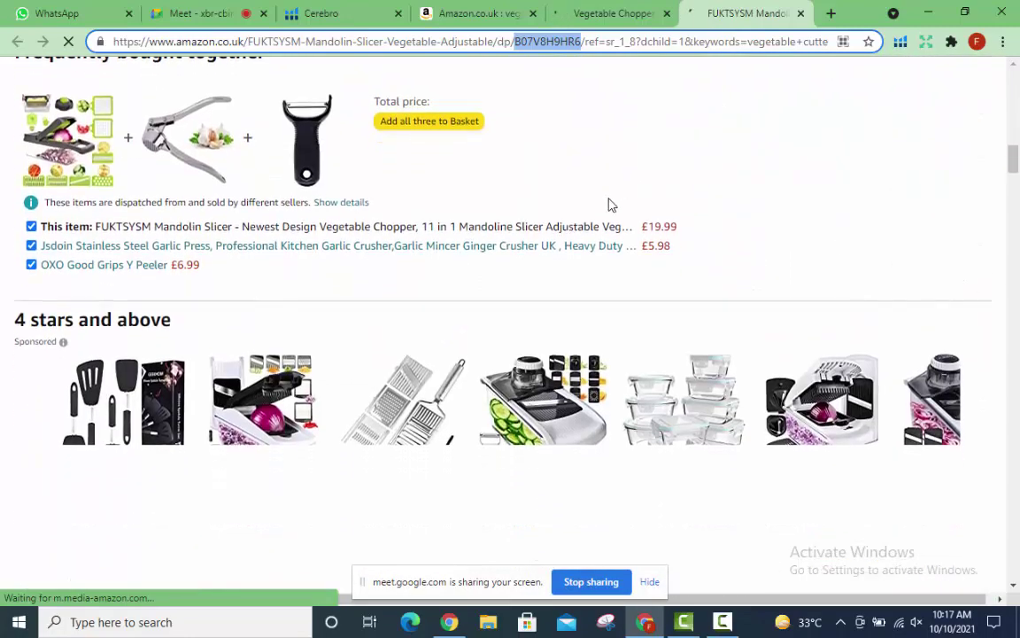
scroll(607, 206, down, 6)
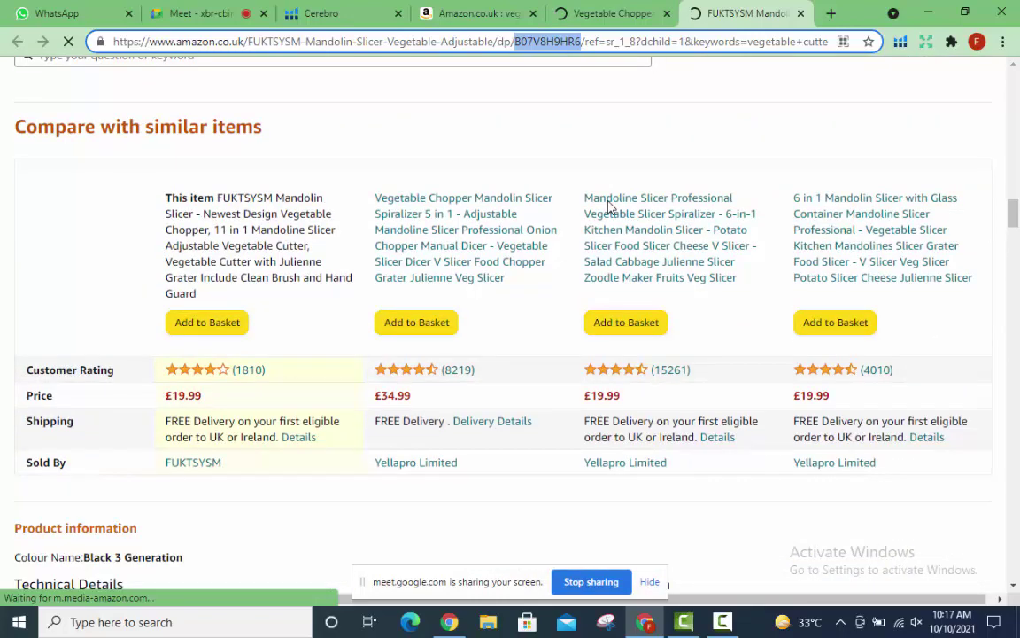
scroll(607, 220, down, 1)
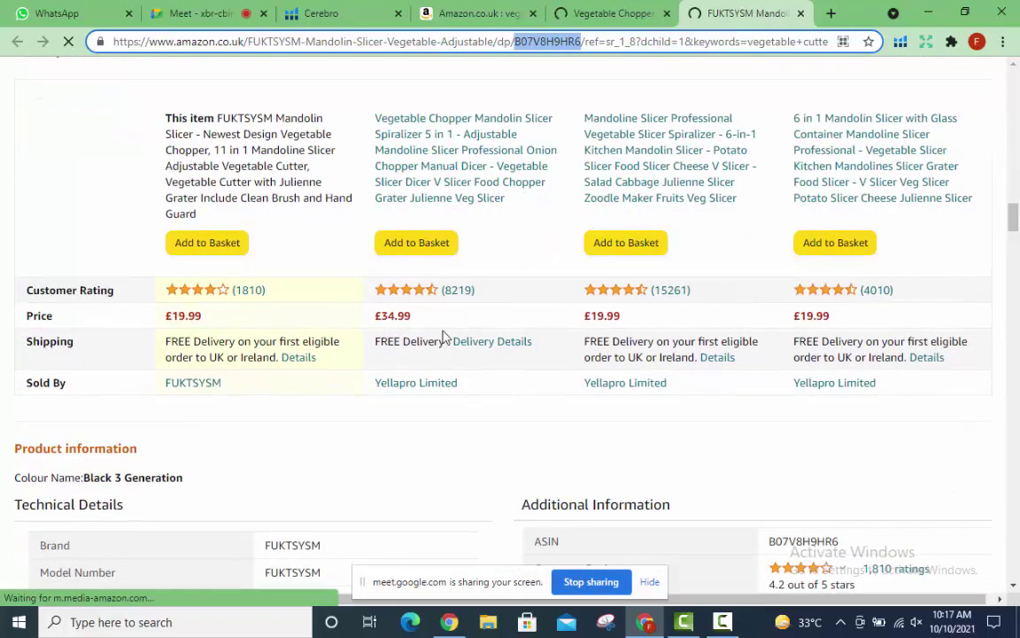
scroll(549, 323, down, 3)
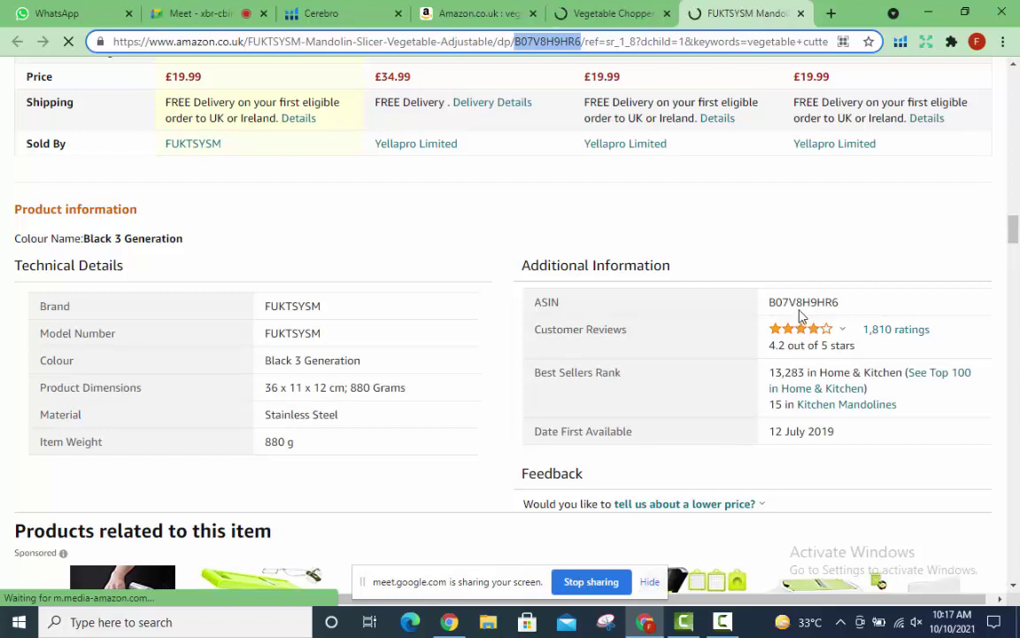
click(844, 312)
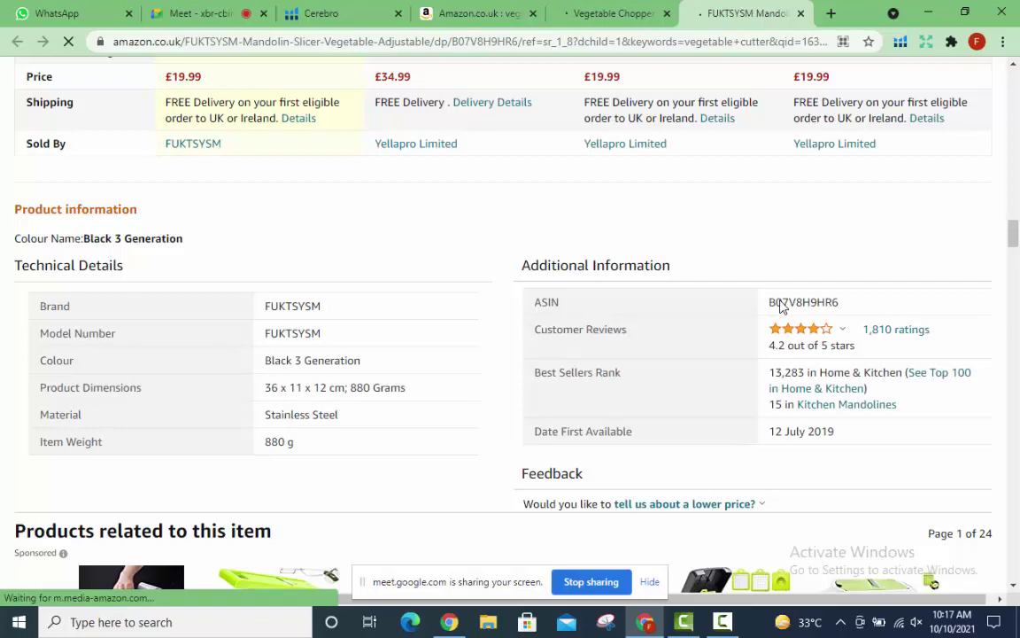
double_click(838, 308)
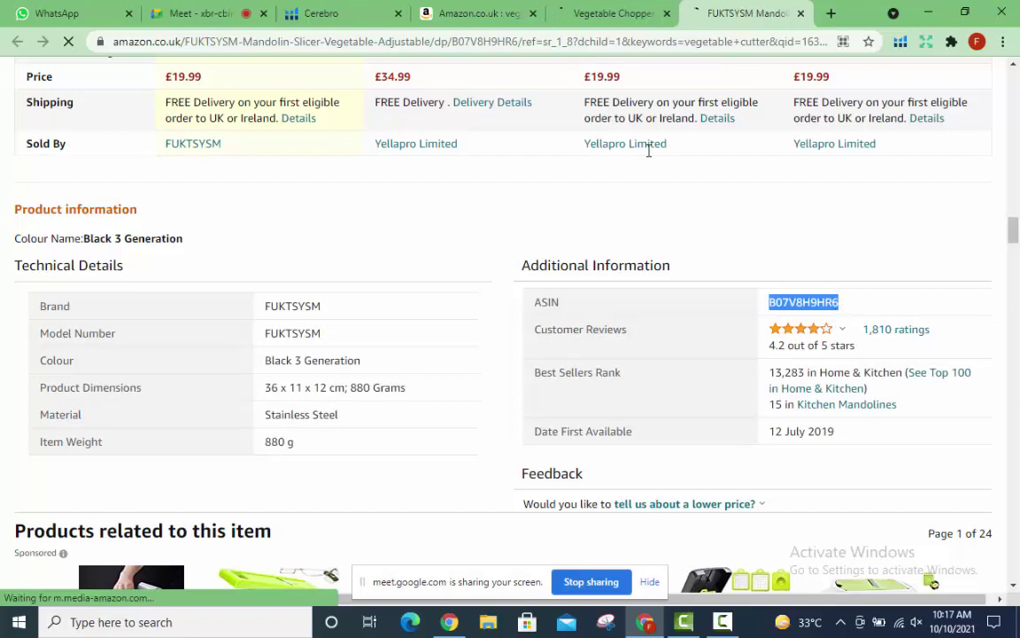
scroll(649, 148, up, 10)
scroll(750, 236, up, 15)
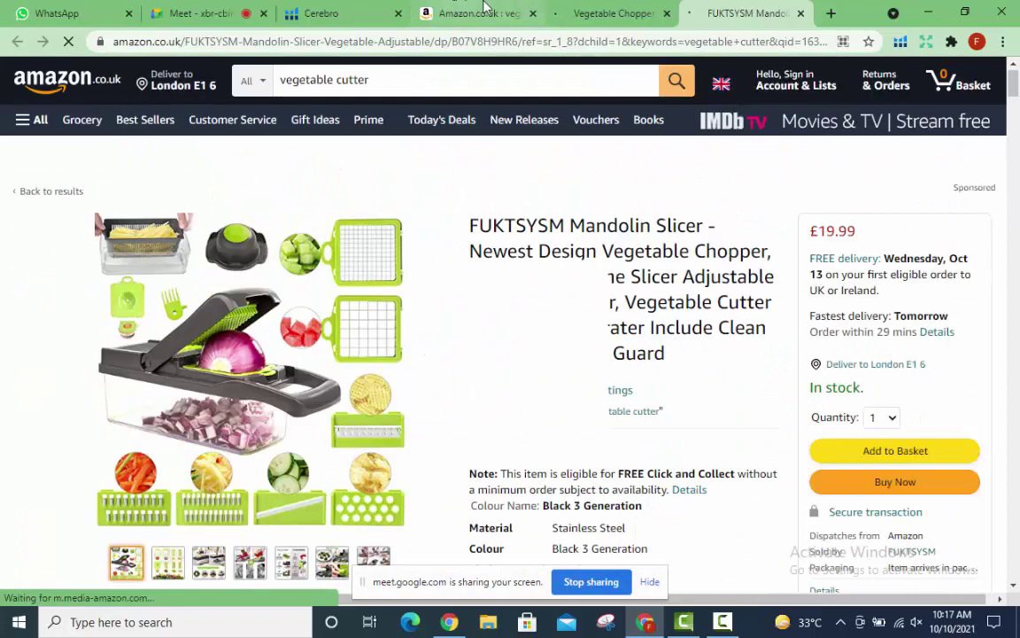
Add the ASIN B07V8H9HR6 to the Cerebro lookup and try to get keywords for both products together.
click(322, 11)
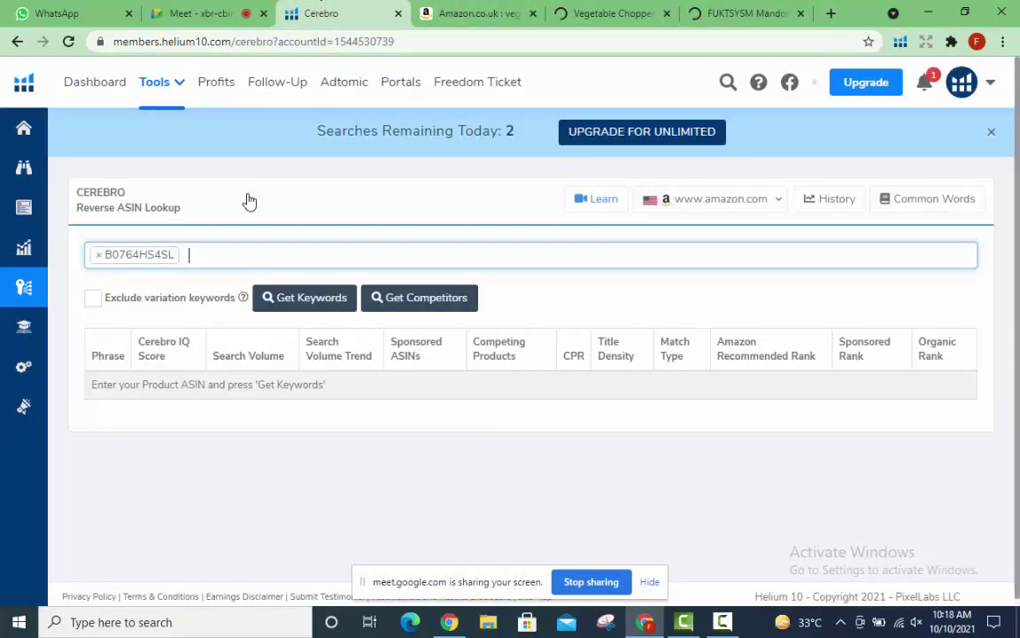
right_click(192, 255)
click(254, 379)
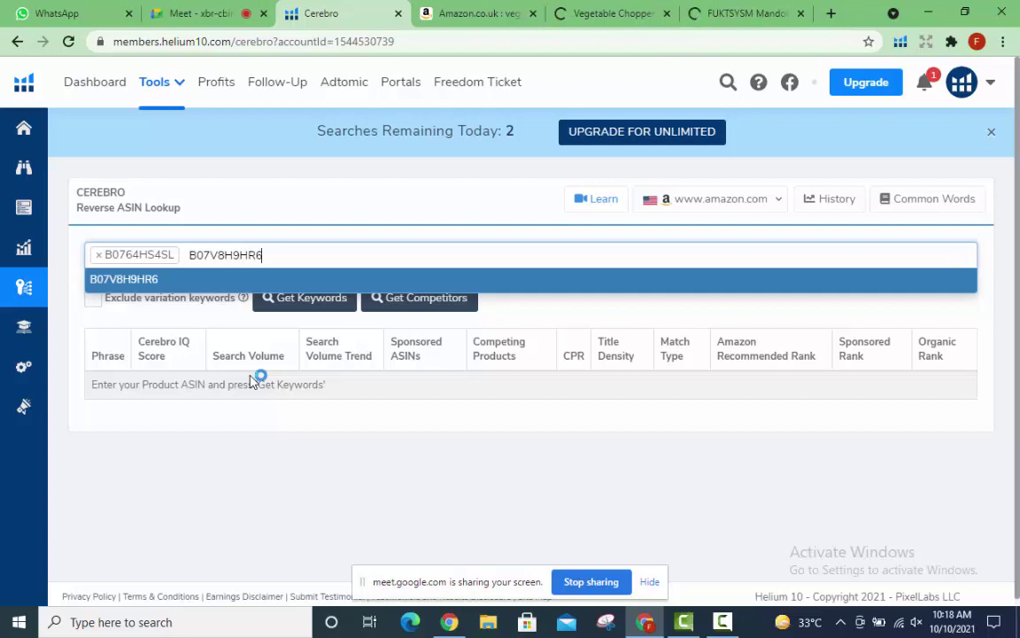
key(Return)
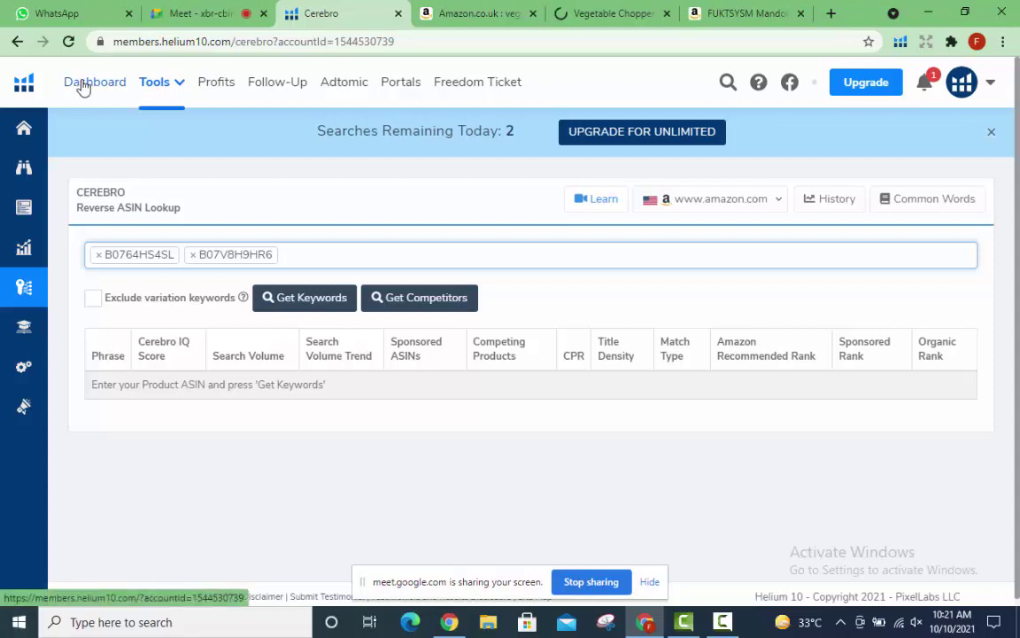
click(301, 303)
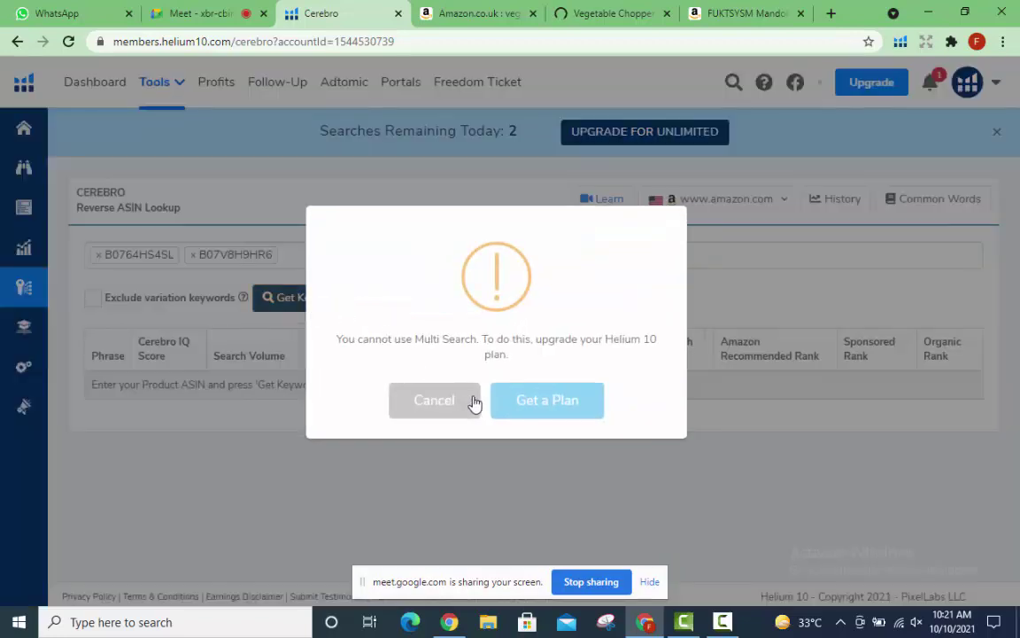
click(450, 409)
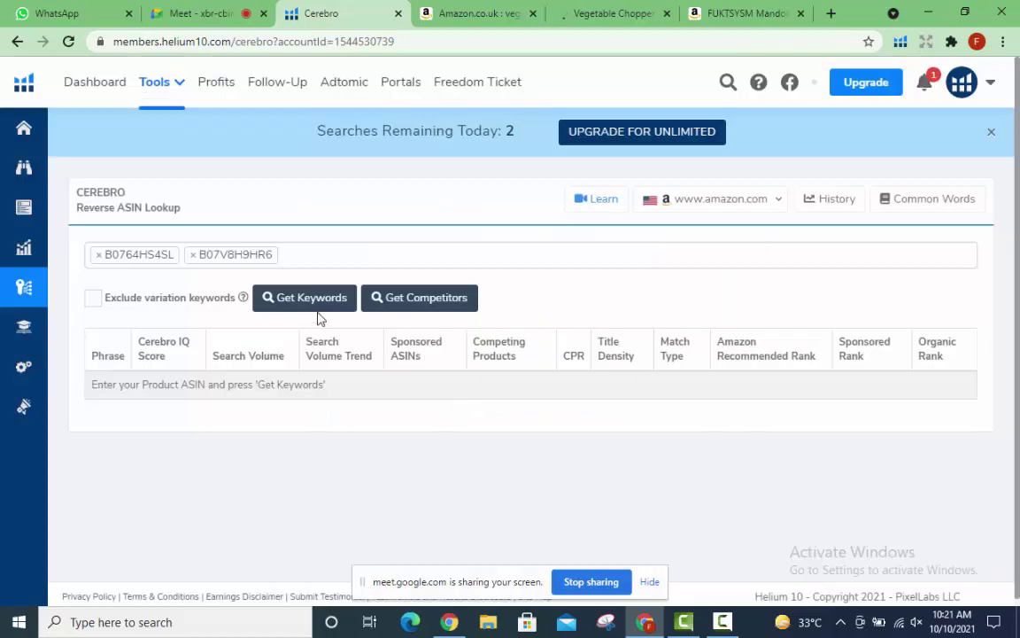
Remove the second ASIN from the Cerebro lookup, keeping only B0764HS4SL as the product.
click(327, 251)
key(BackSpace)
key(BackSpace)
key(BackSpace)
key(BackSpace)
key(BackSpace)
key(BackSpace)
key(BackSpace)
key(BackSpace)
key(BackSpace)
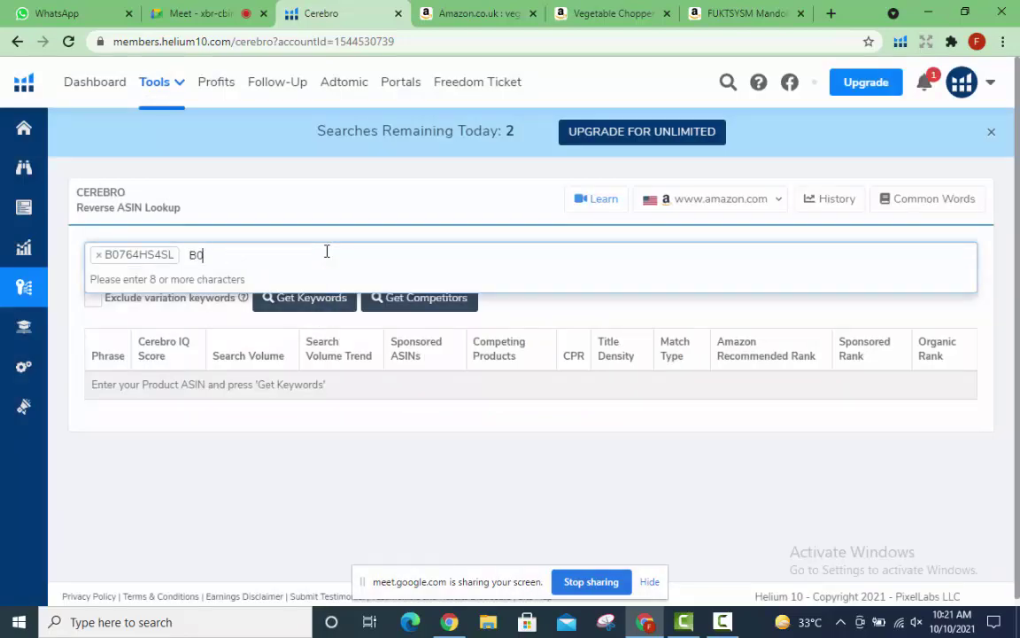
key(BackSpace)
key(BackSpace)
key(BackSpace)
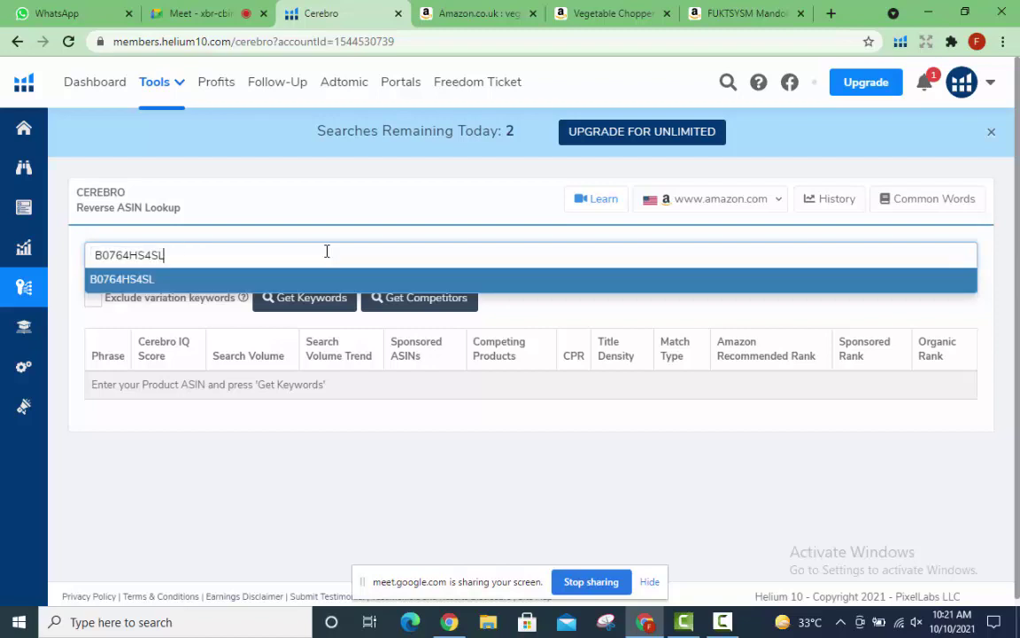
key(Return)
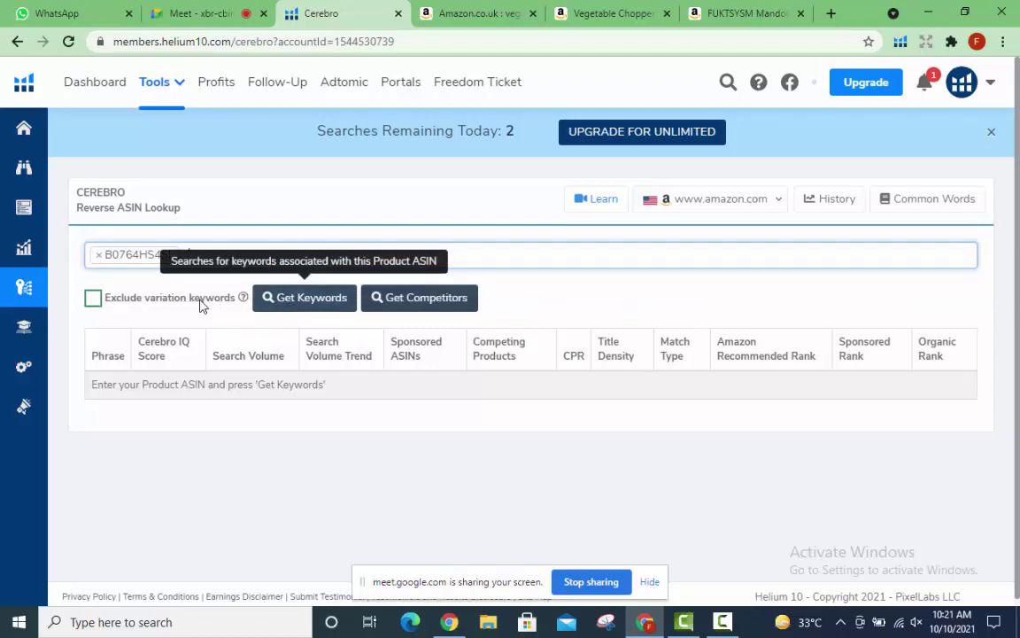
Exclude variation keywords from the Cerebro lookup and get the keywords for ASIN B0764HS4SL.
click(168, 297)
click(285, 300)
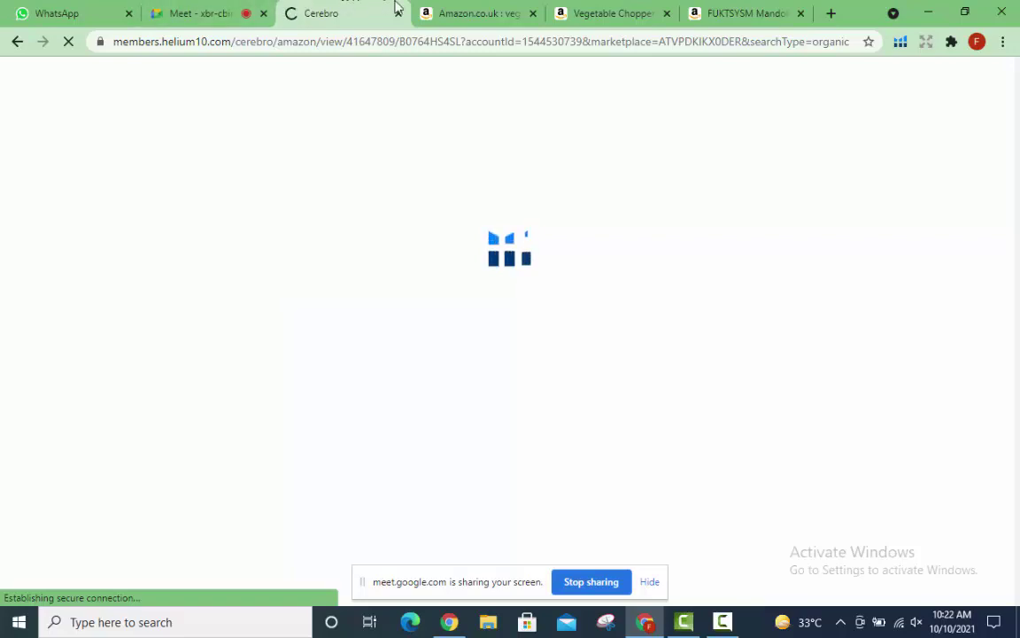
Examine the sponsored listings at the start of the Amazon UK search results for "vegetable cutter".
click(465, 10)
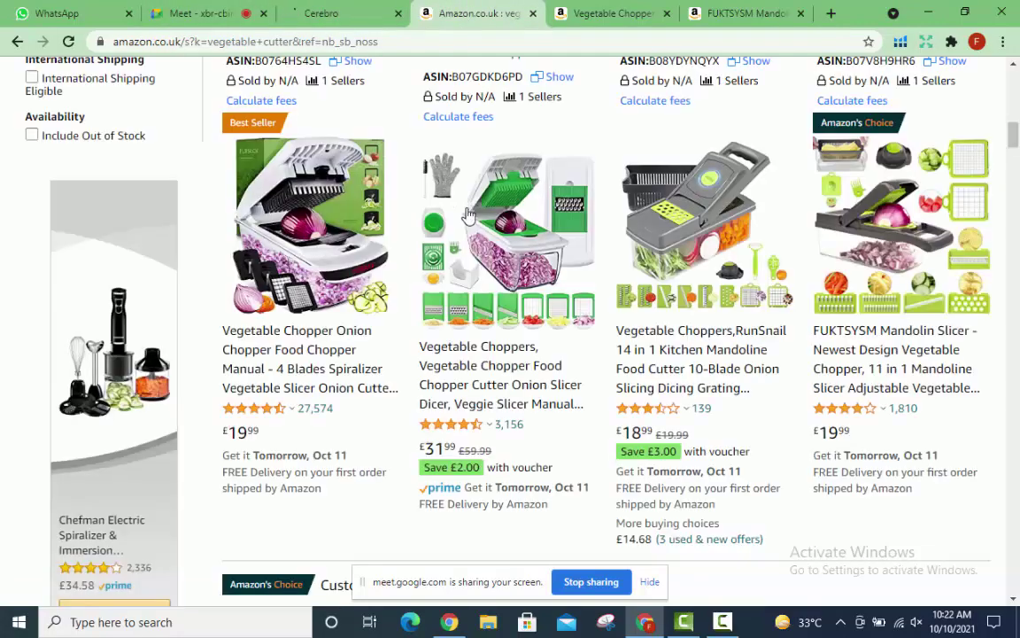
scroll(484, 263, up, 5)
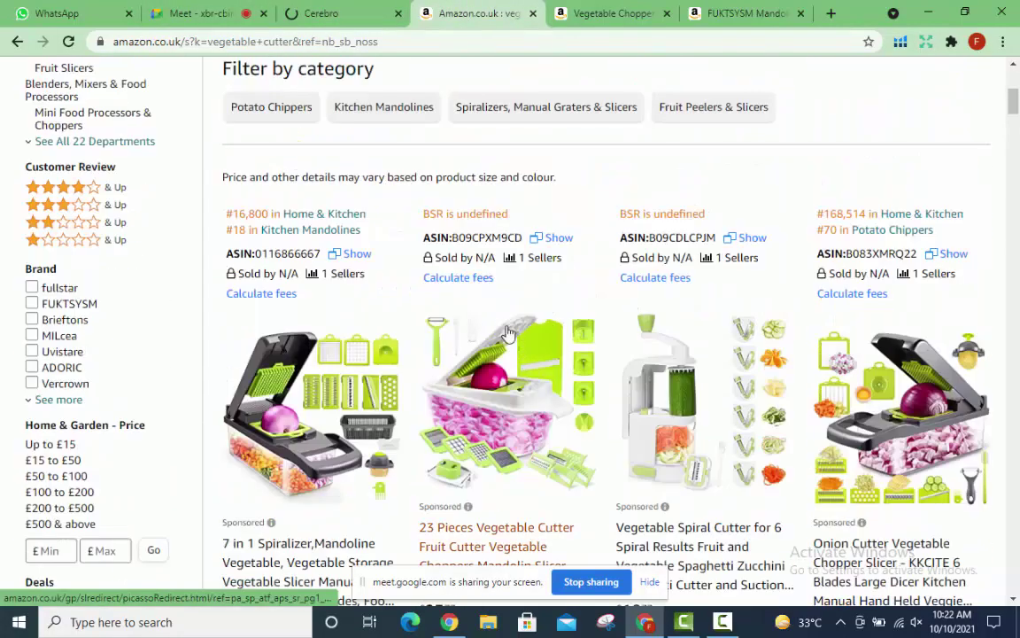
scroll(462, 289, up, 3)
scroll(467, 296, down, 2)
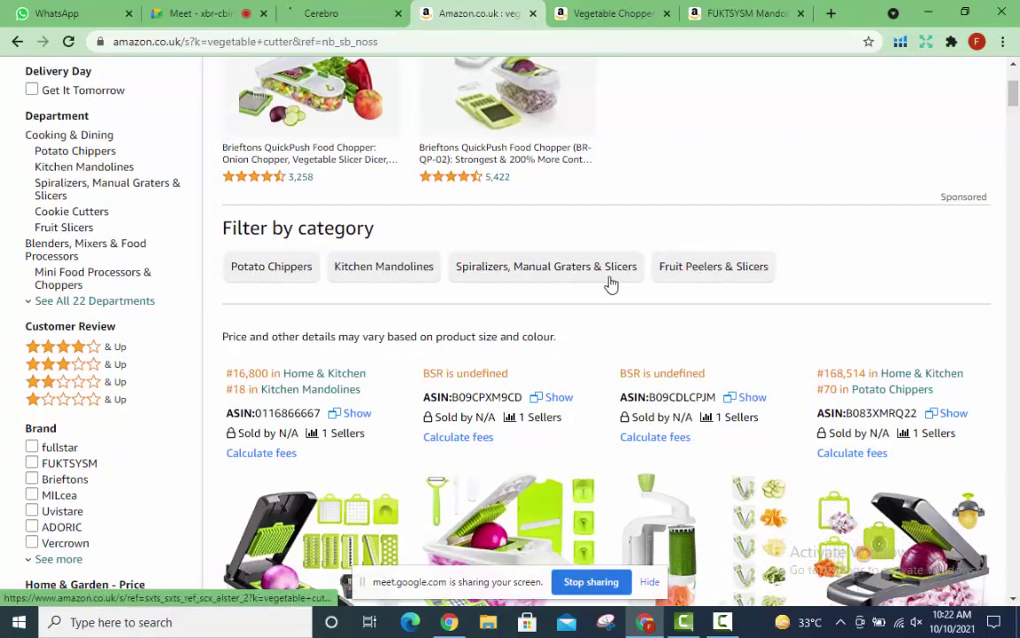
scroll(610, 283, up, 2)
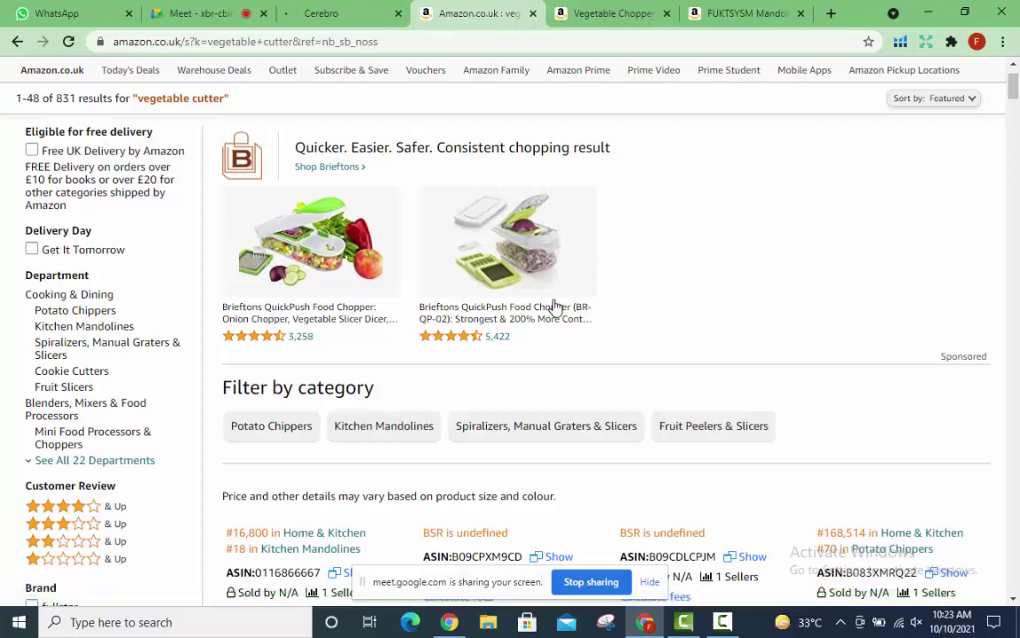
scroll(502, 267, down, 1)
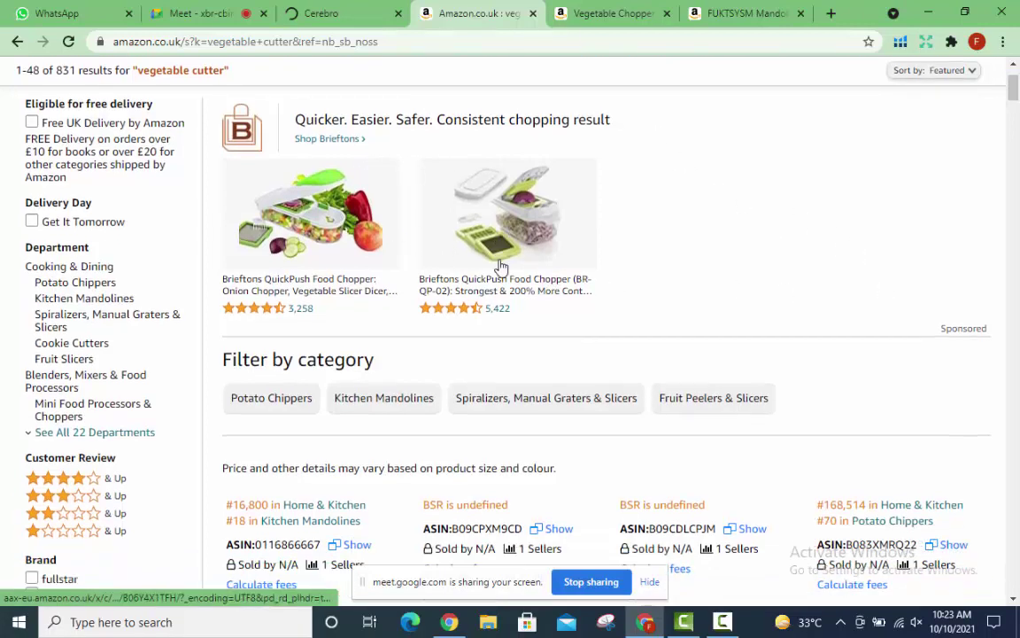
scroll(501, 268, down, 5)
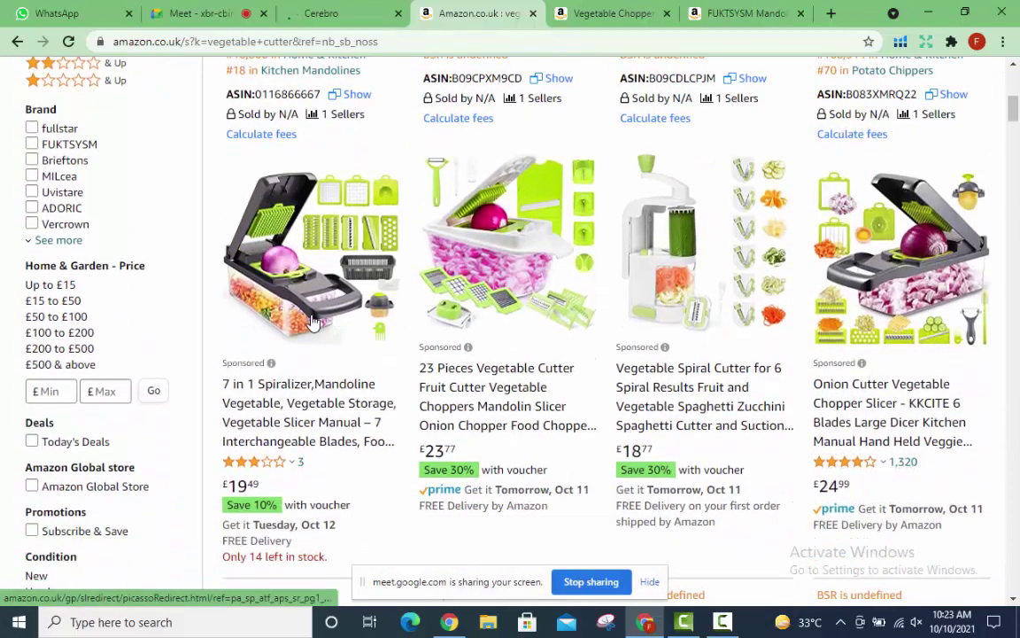
click(260, 364)
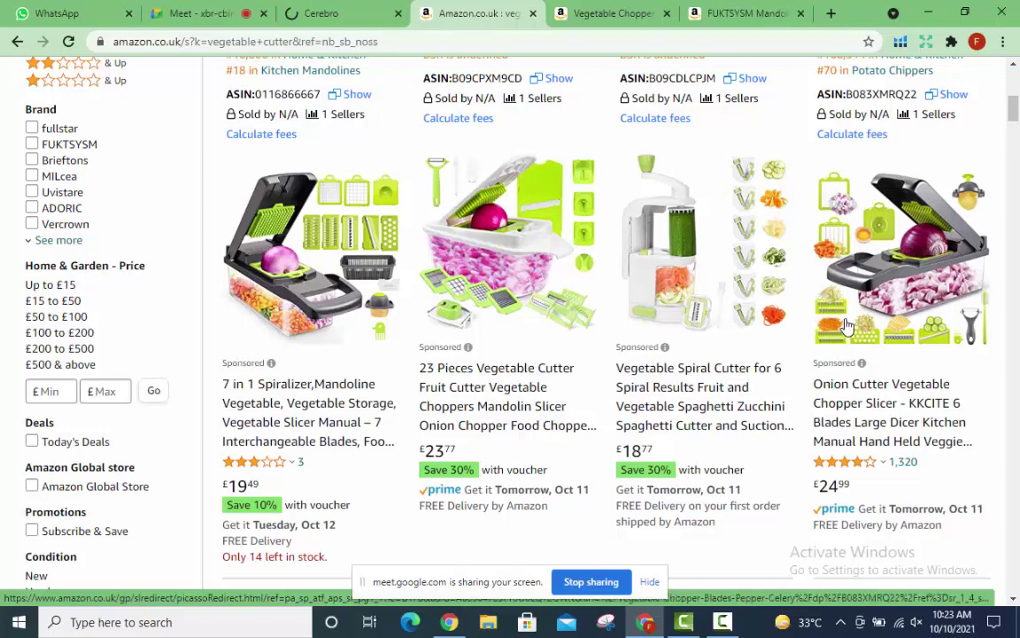
Compare the sponsored vegetable cutter listings with the organic, Best Seller and Amazon's Choice listings further down the search results.
scroll(846, 326, up, 10)
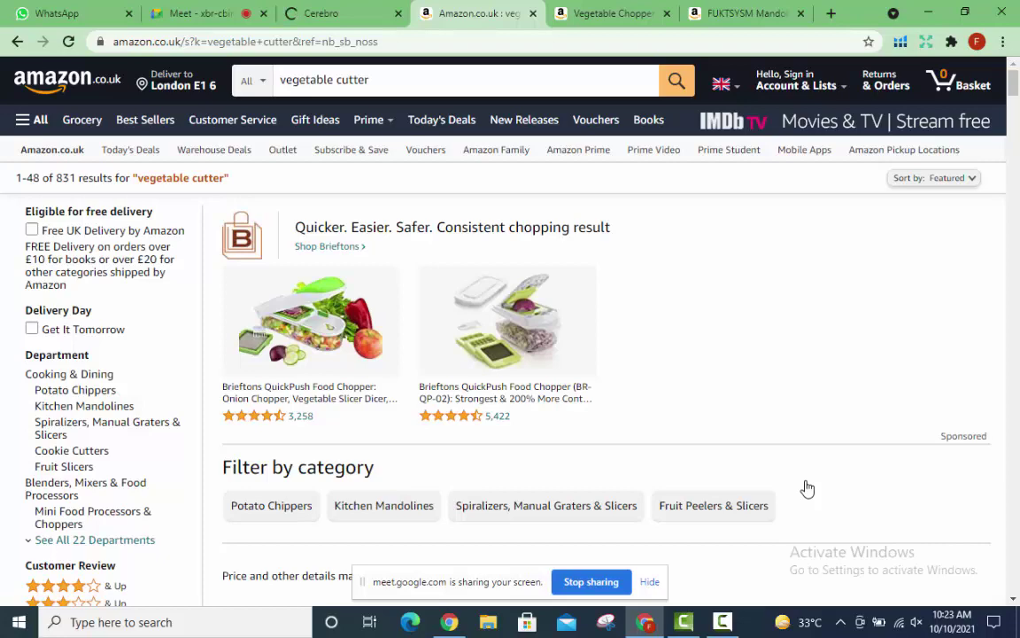
scroll(539, 221, down, 5)
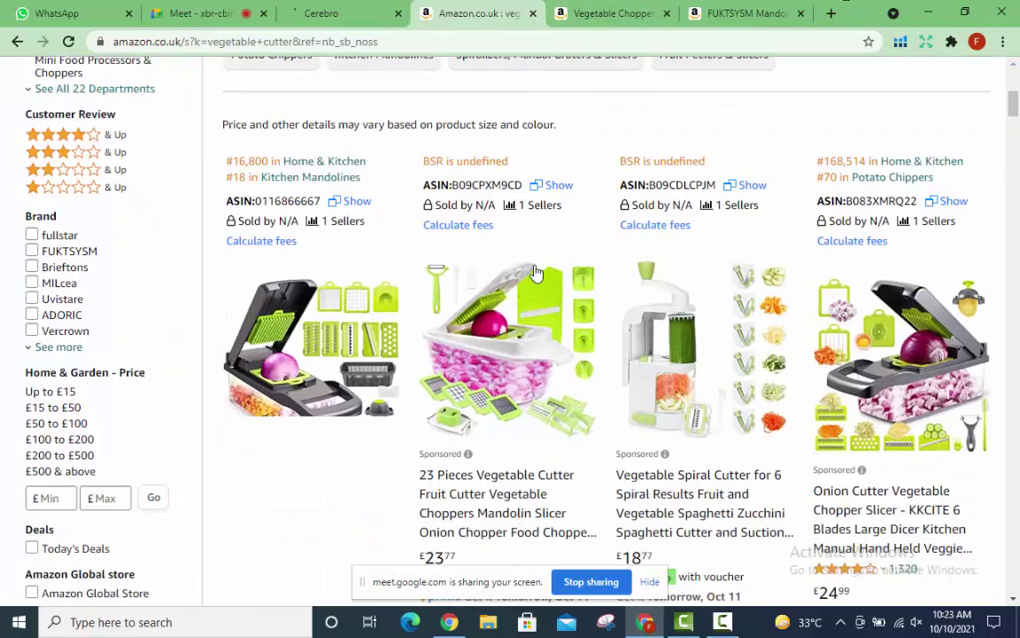
scroll(412, 358, down, 1)
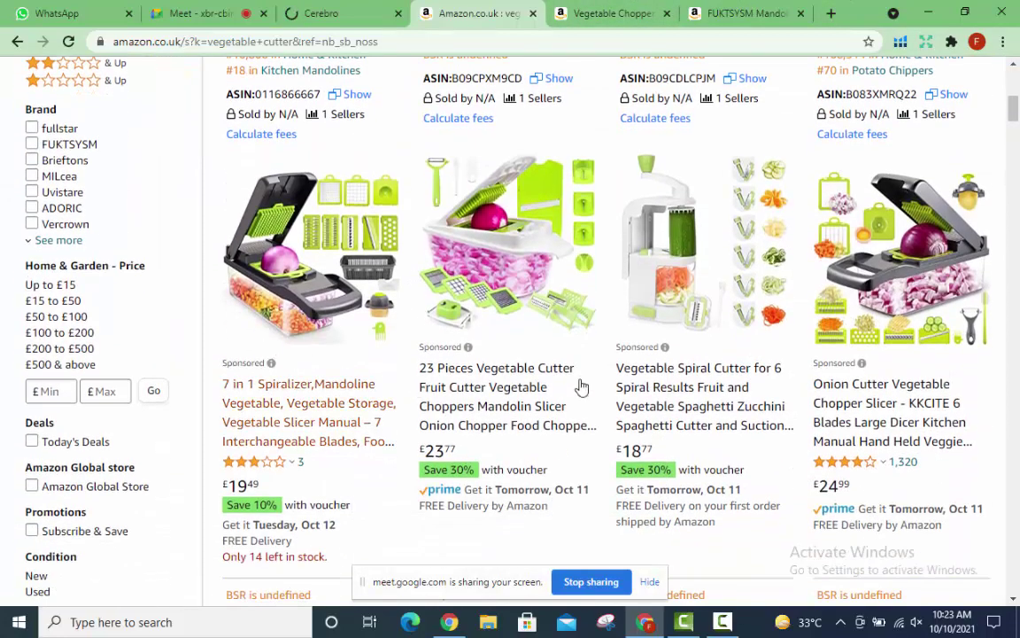
scroll(581, 387, down, 3)
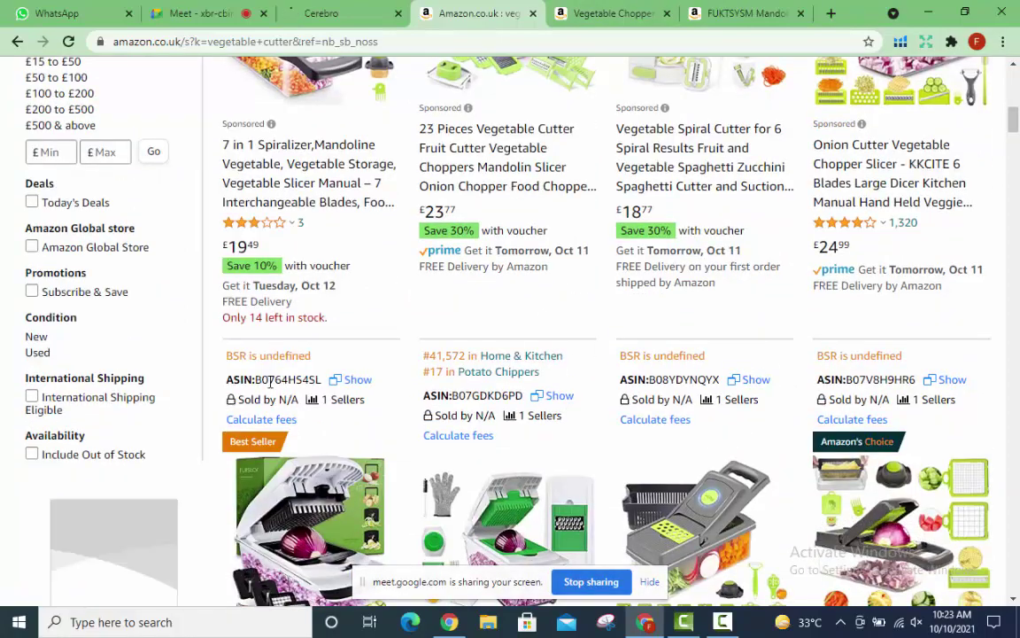
scroll(296, 410, down, 1)
scroll(337, 296, up, 2)
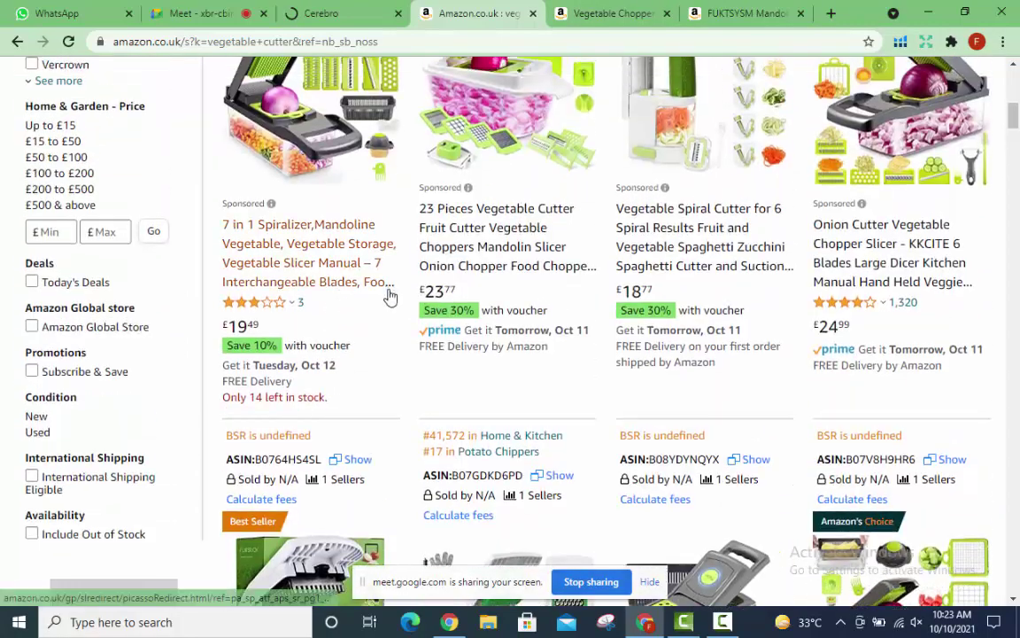
scroll(381, 310, down, 4)
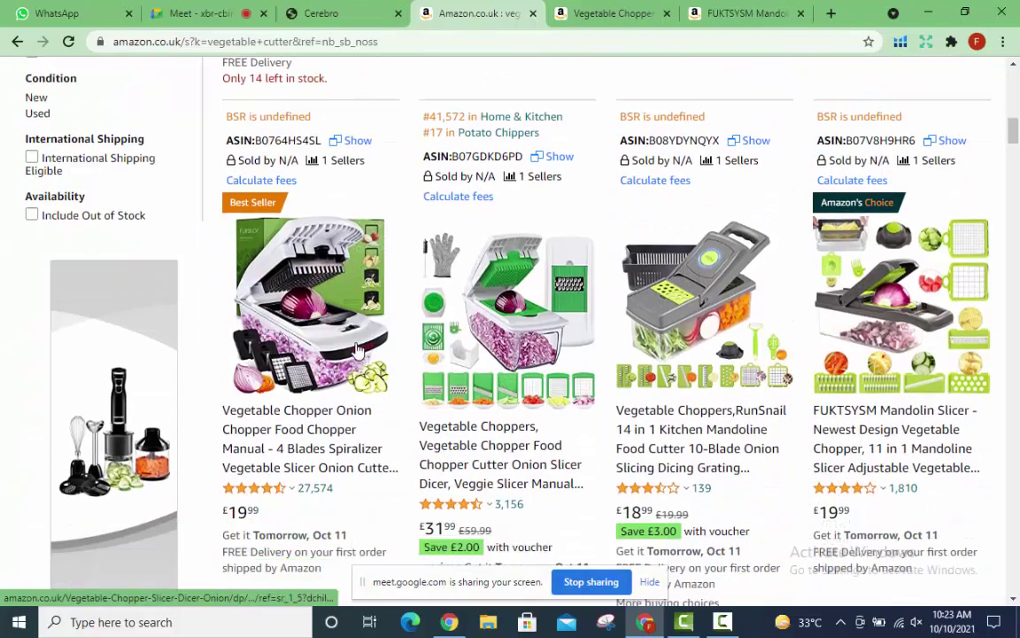
scroll(358, 351, down, 1)
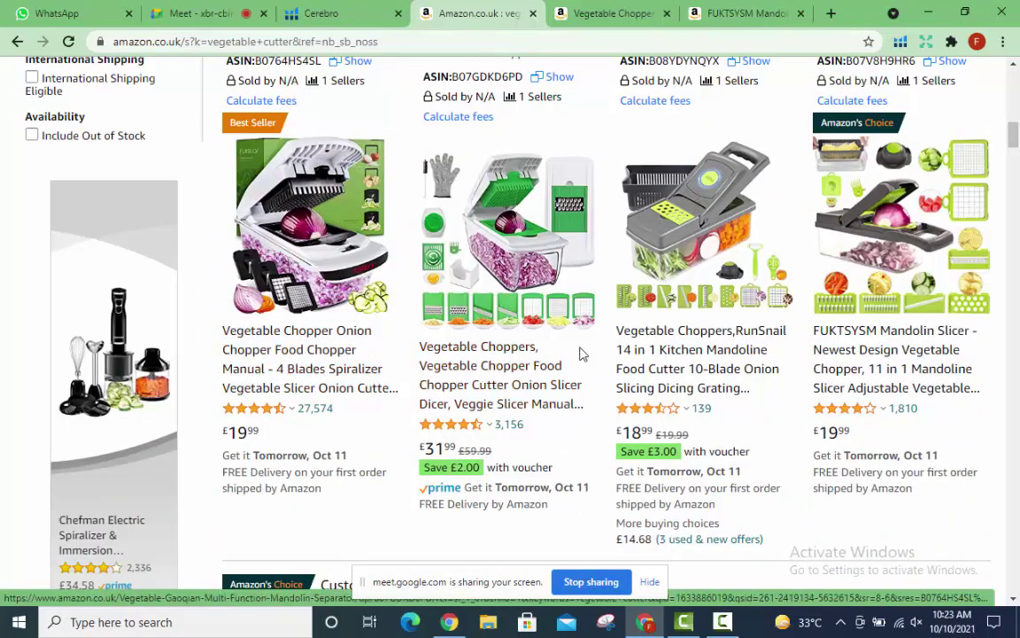
scroll(854, 364, up, 4)
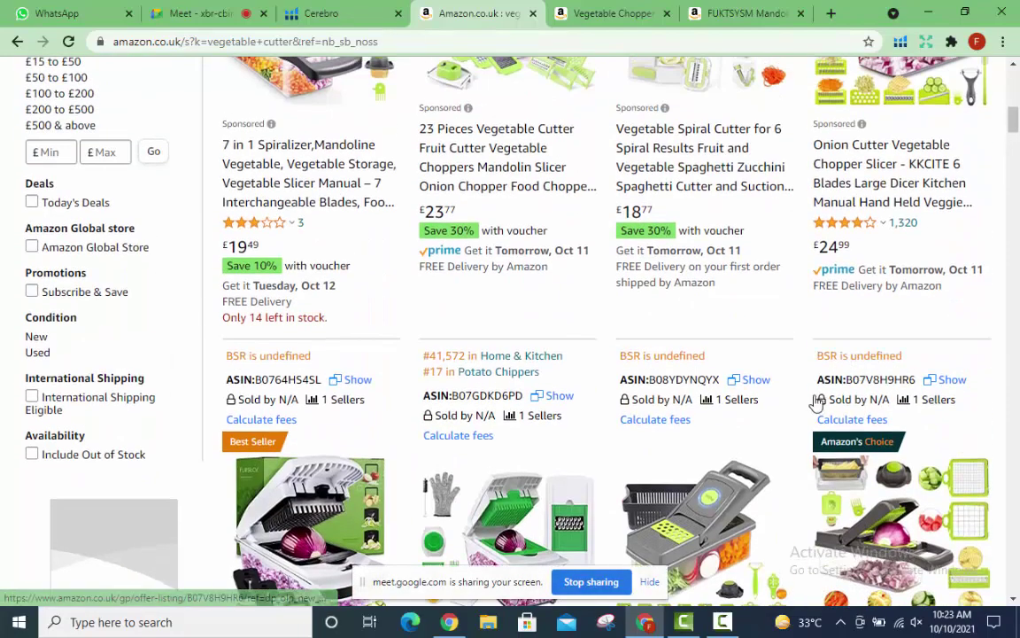
scroll(546, 487, down, 3)
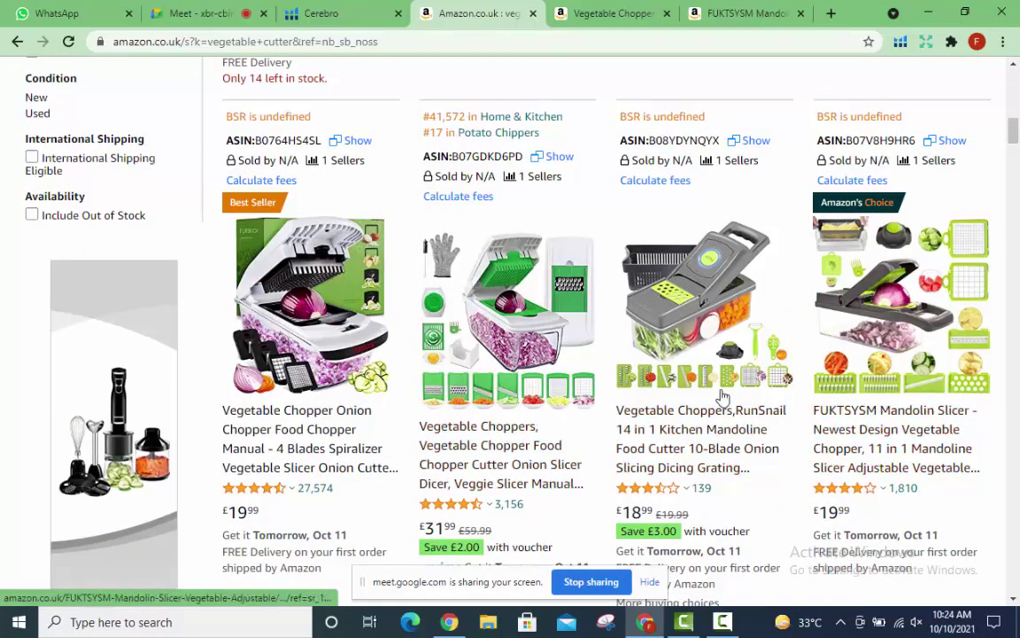
scroll(797, 364, down, 5)
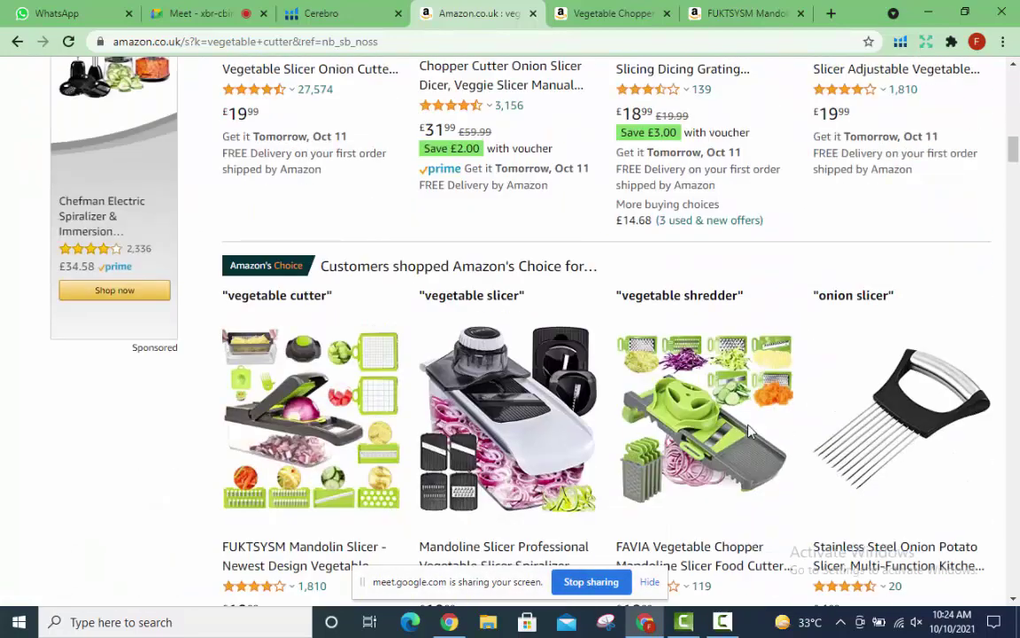
Review the Cerebro keyword results for B0764HS4SL and open the Match Type filter's options.
click(602, 12)
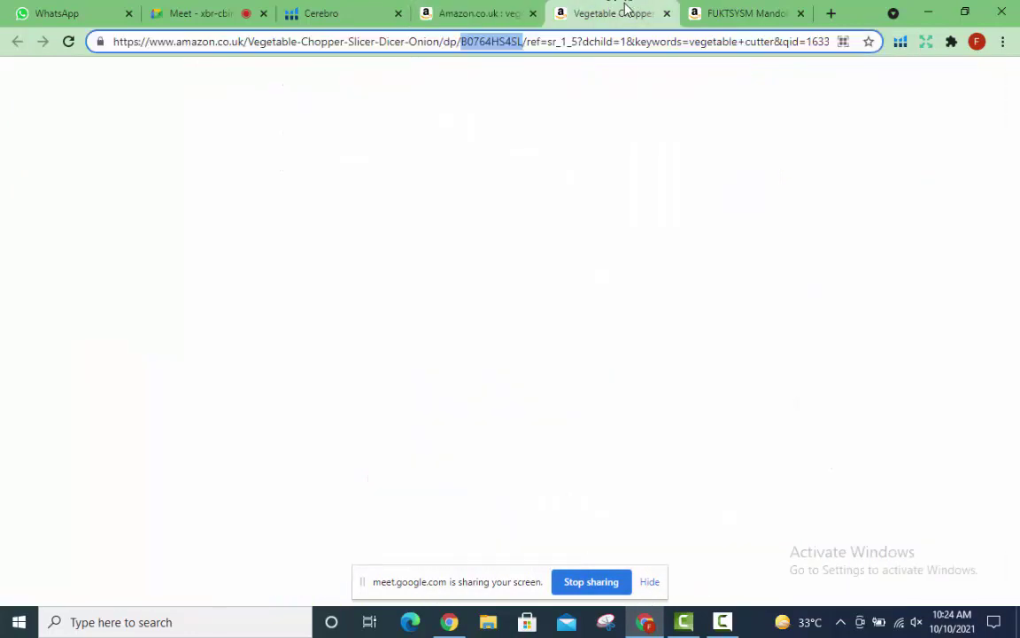
click(345, 12)
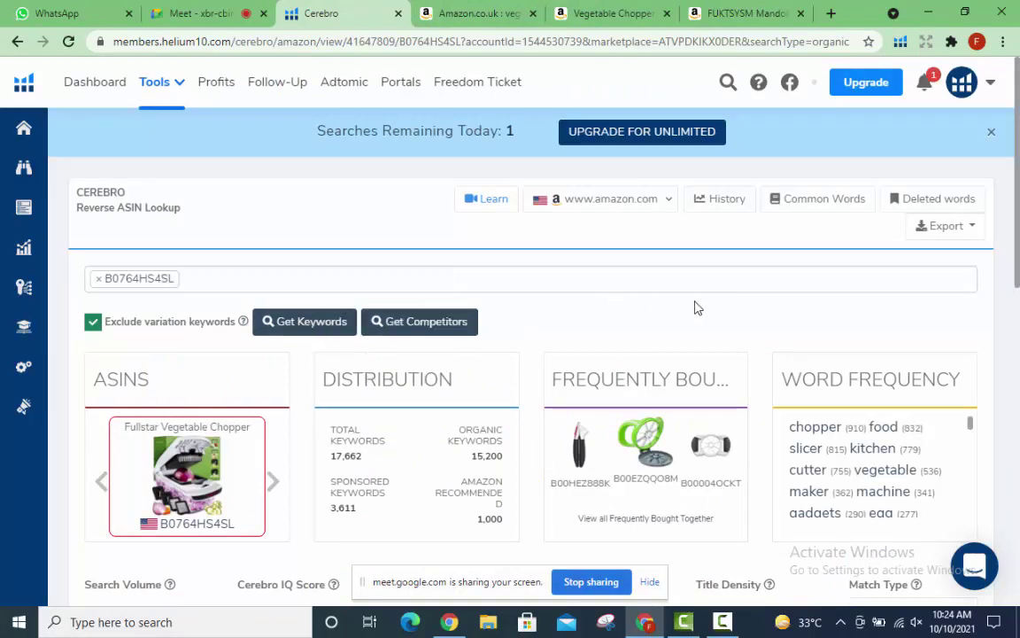
scroll(719, 310, down, 3)
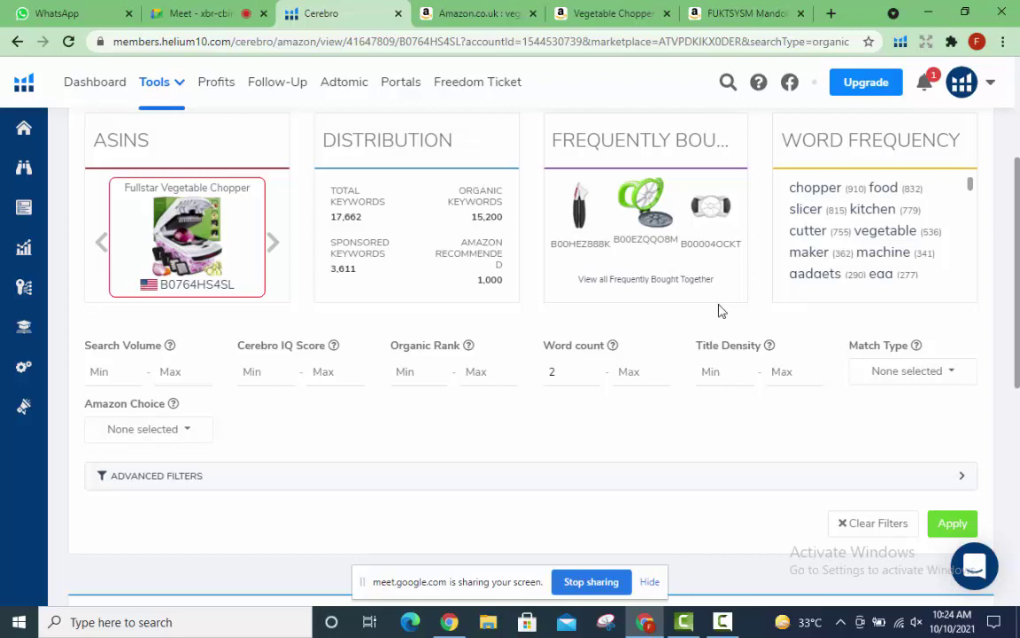
click(910, 376)
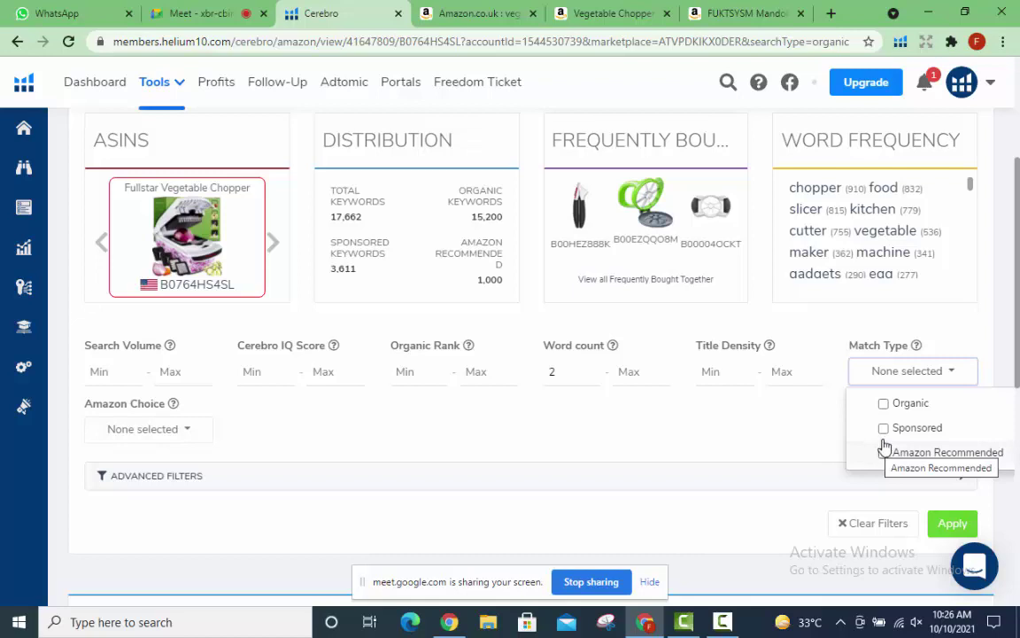
Revisit the Amazon search results for "vegetable cutter" and examine the listings marked as sponsored.
click(478, 13)
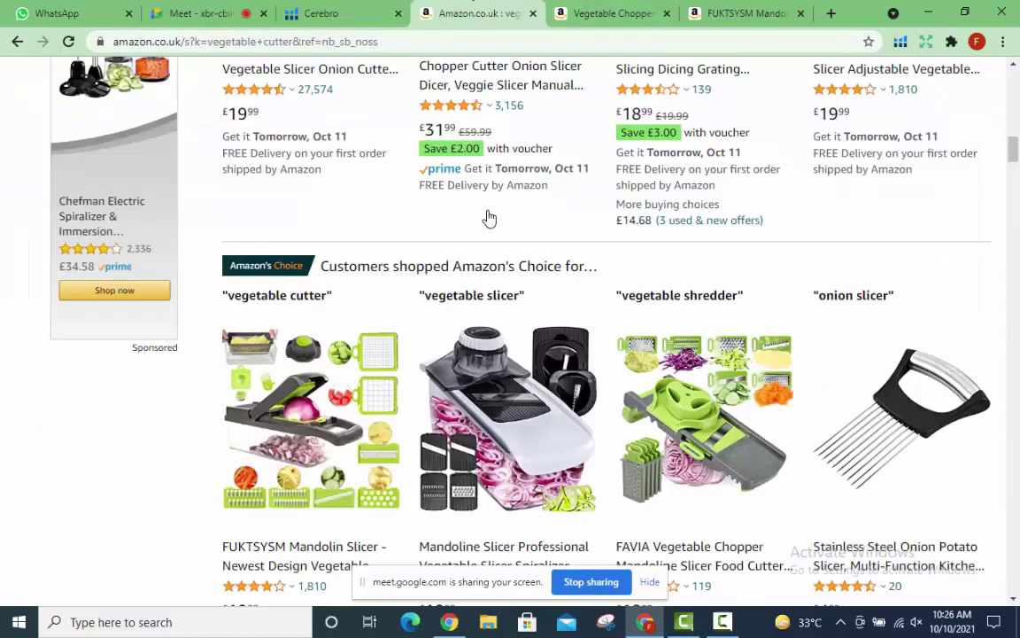
scroll(487, 221, up, 10)
scroll(496, 243, up, 8)
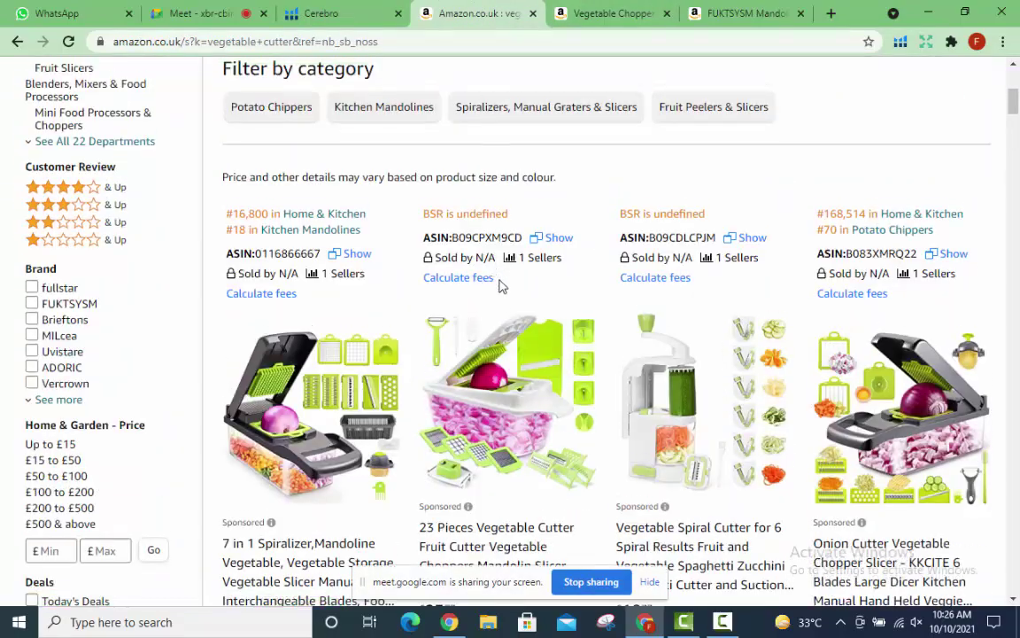
scroll(512, 330, down, 4)
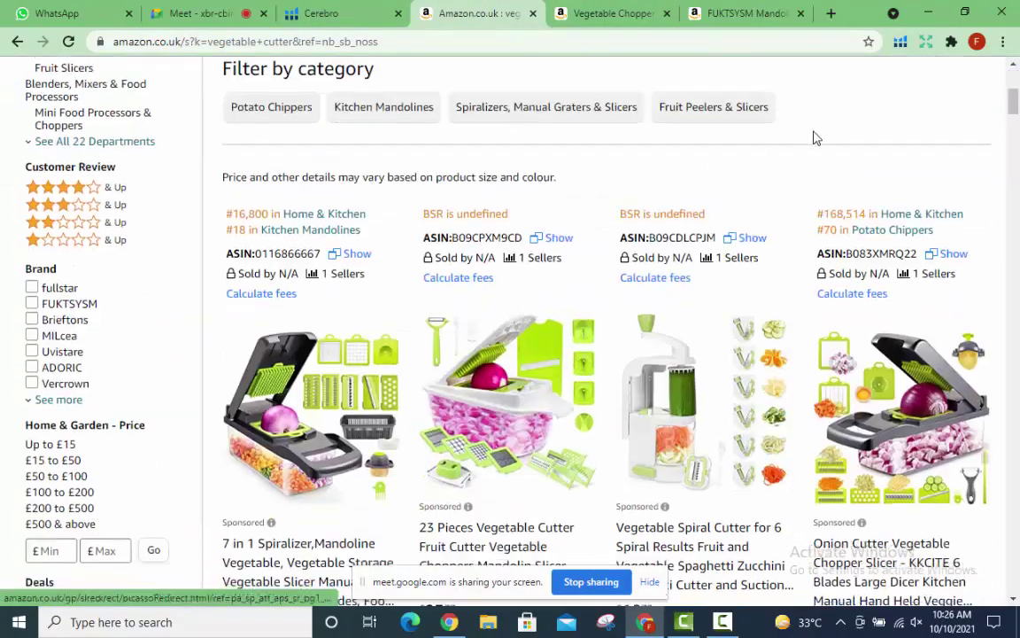
scroll(841, 168, up, 3)
scroll(930, 266, down, 5)
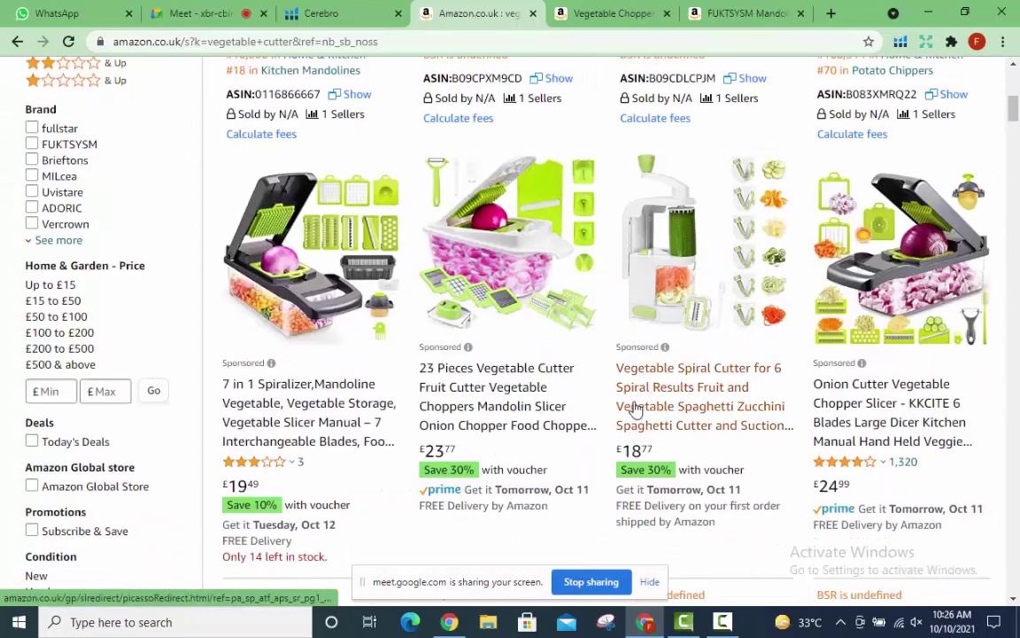
mouse_move(640, 356)
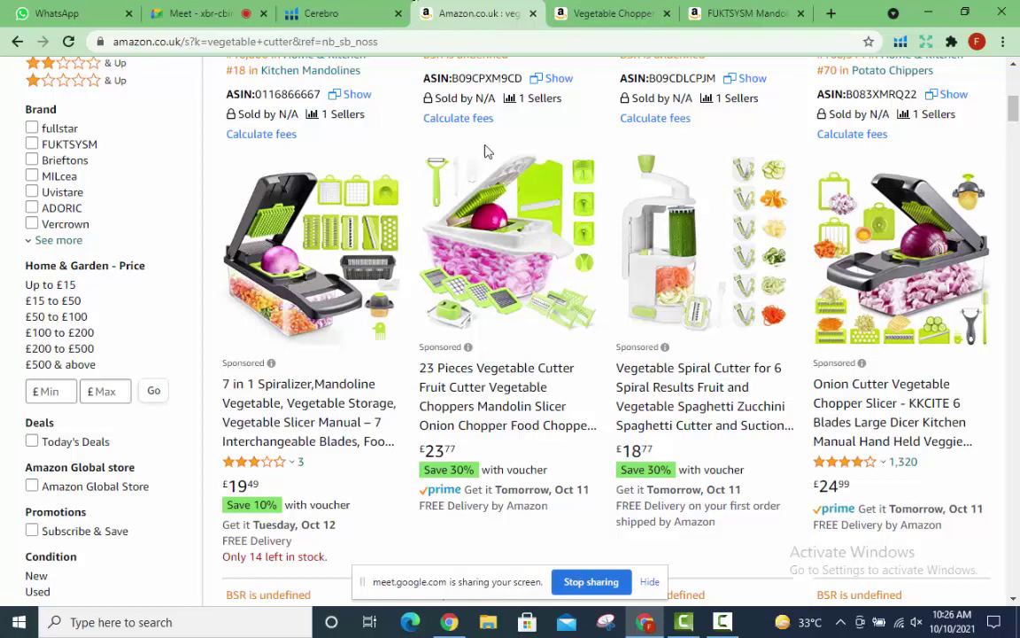
click(721, 622)
click(721, 623)
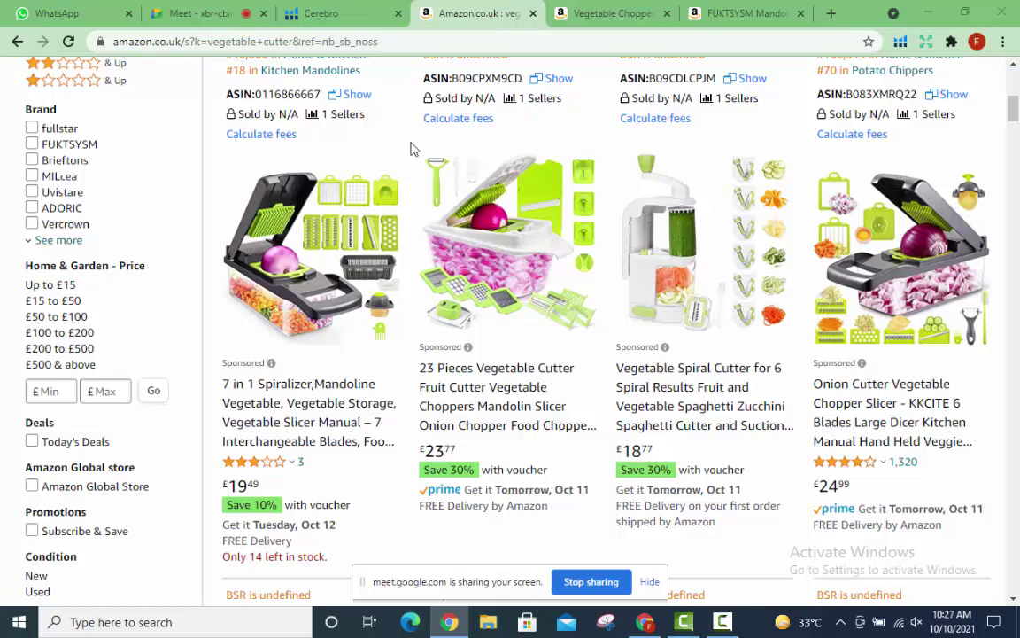
Check the ASIN in the Cerebro lookup against the one in the fullstar Vegetable Chopper page's web address.
click(345, 11)
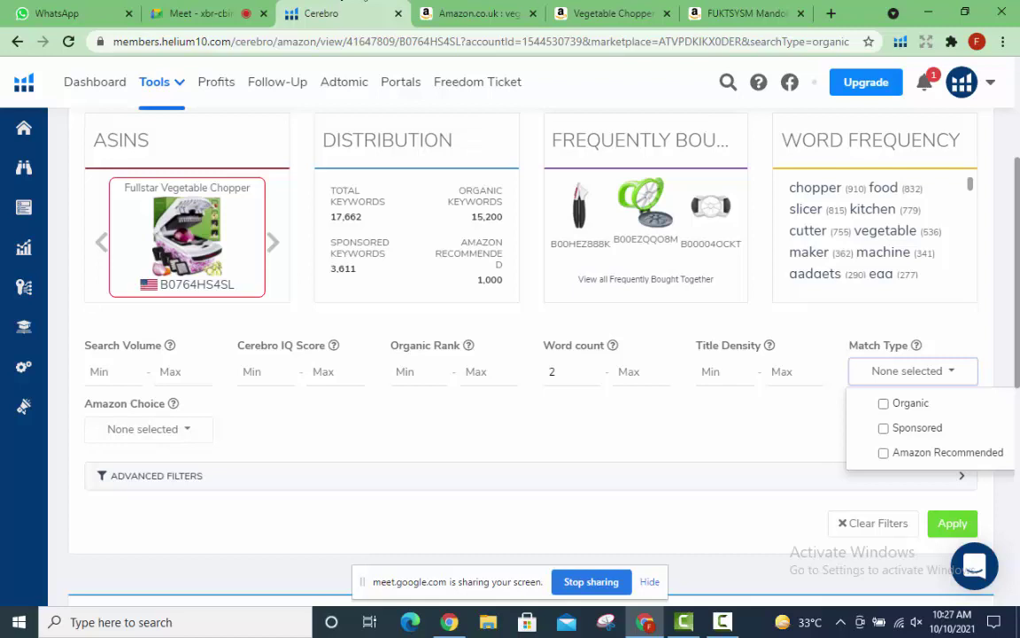
scroll(471, 174, up, 3)
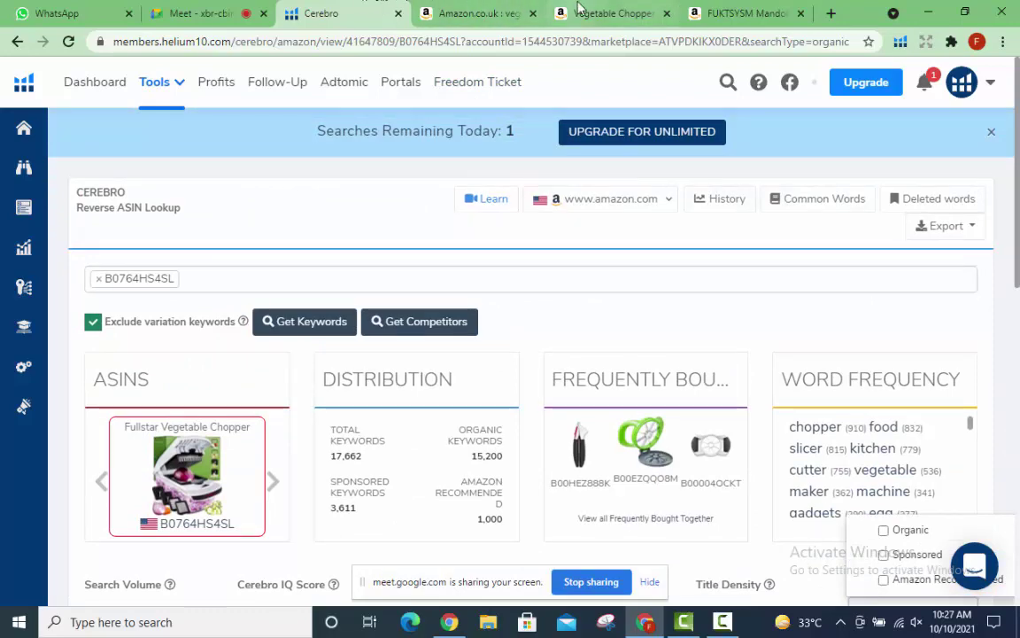
click(608, 10)
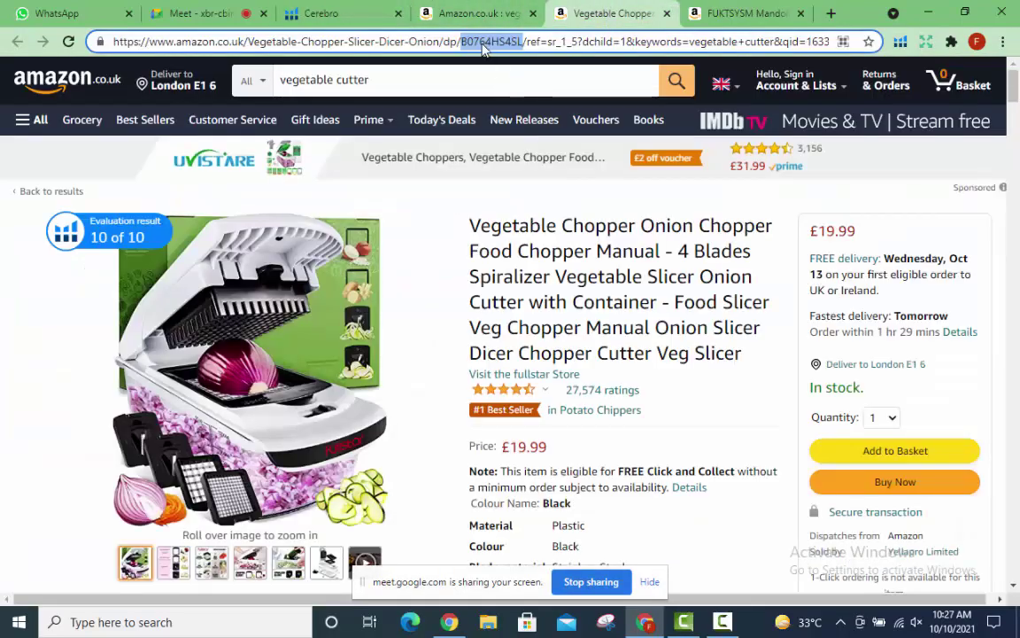
click(733, 12)
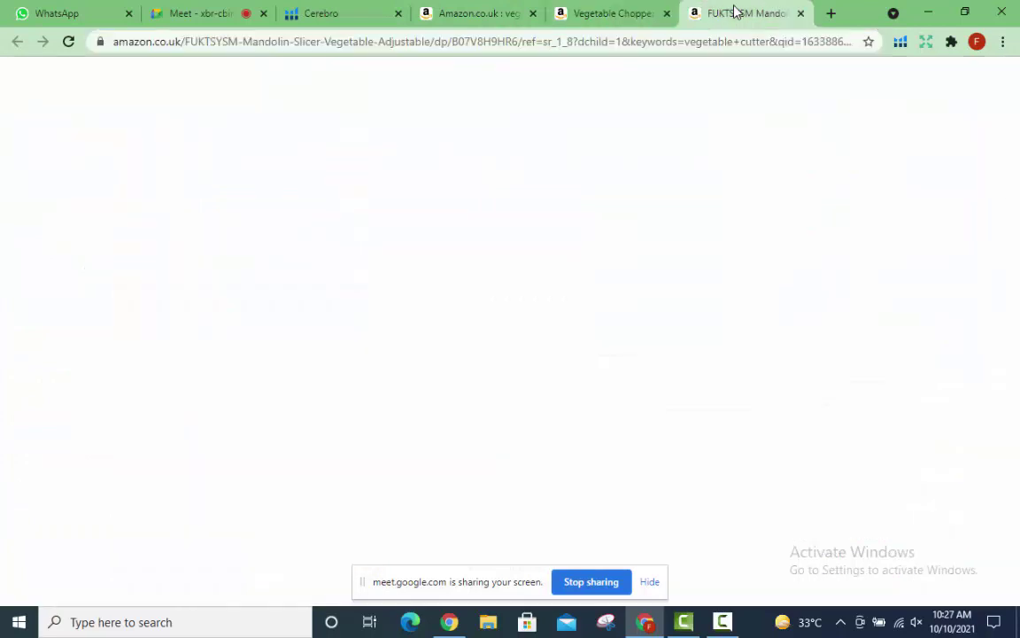
click(604, 9)
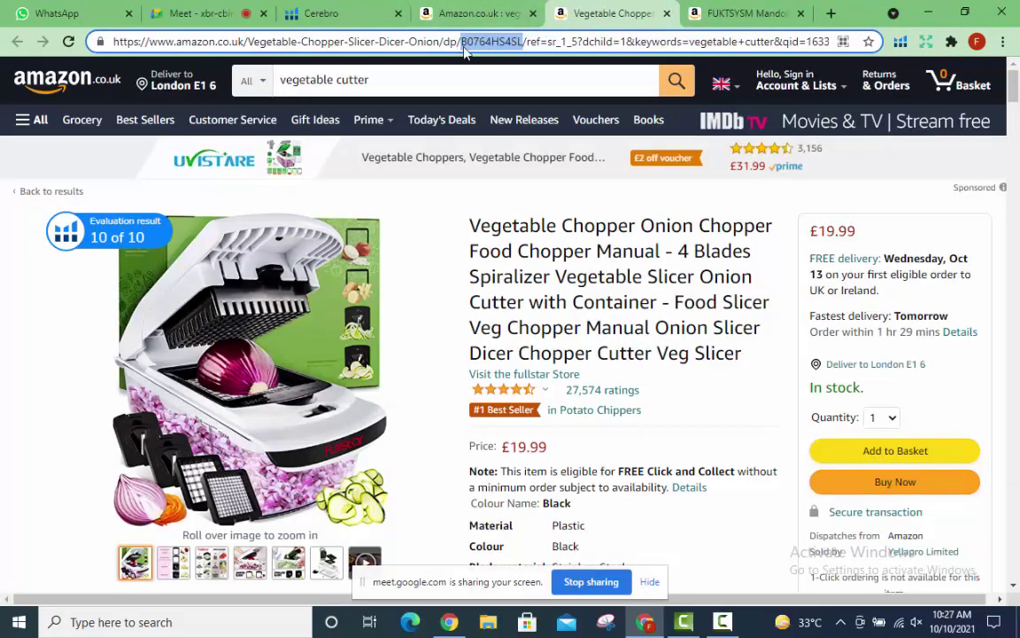
Return to the Cerebro results for B0764HS4SL and review the summary and the Match Type options Organic, Sponsored and Amazon Recommended.
click(367, 9)
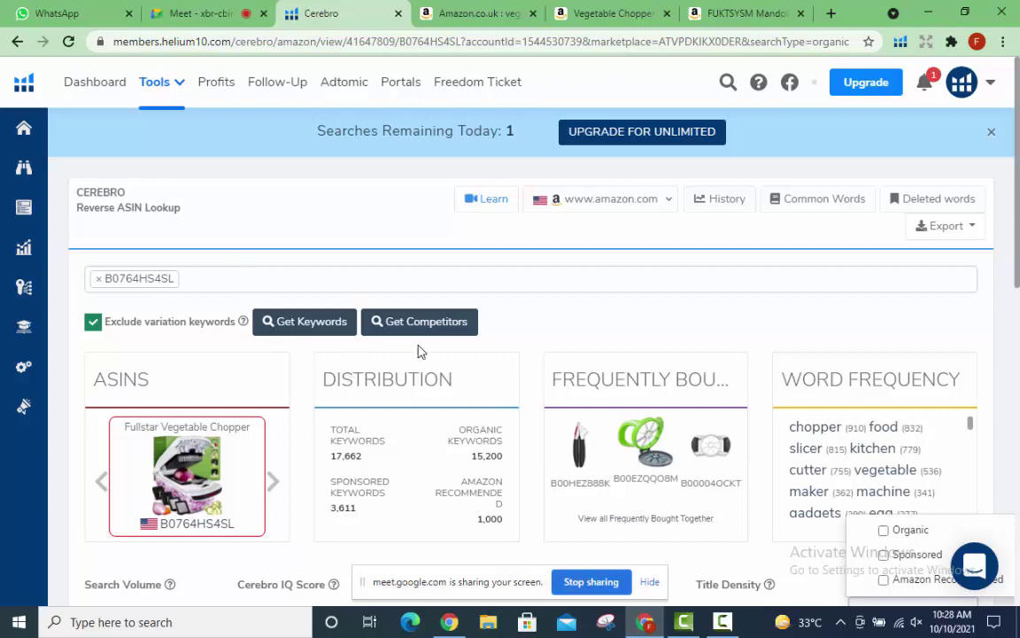
scroll(421, 347, down, 1)
scroll(423, 345, down, 1)
scroll(405, 262, up, 2)
click(290, 324)
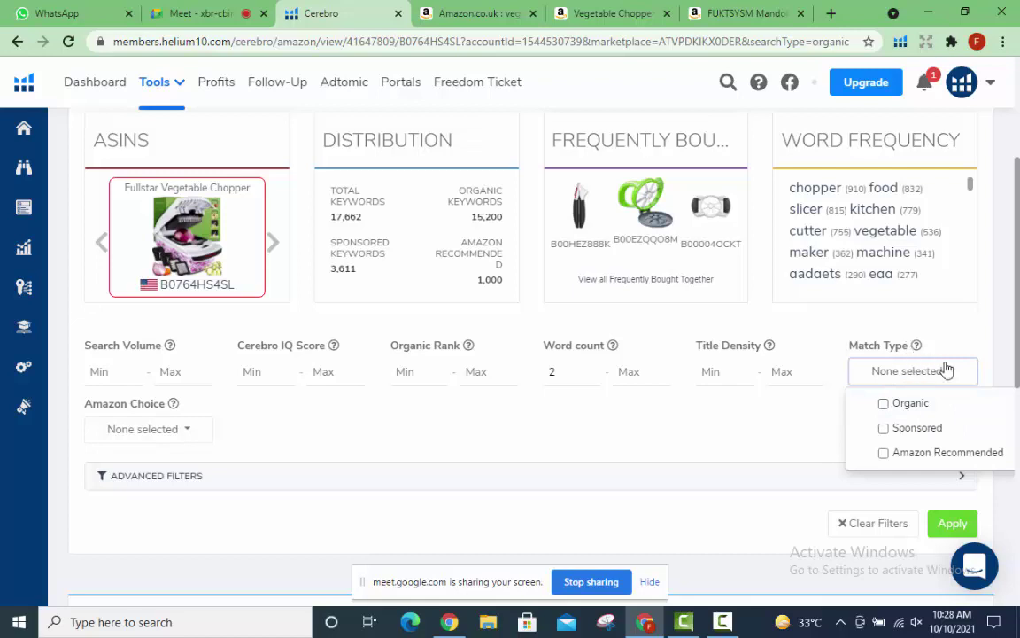
Set the Match Type filter to Organic for the B0764HS4SL keyword results.
click(882, 405)
click(726, 423)
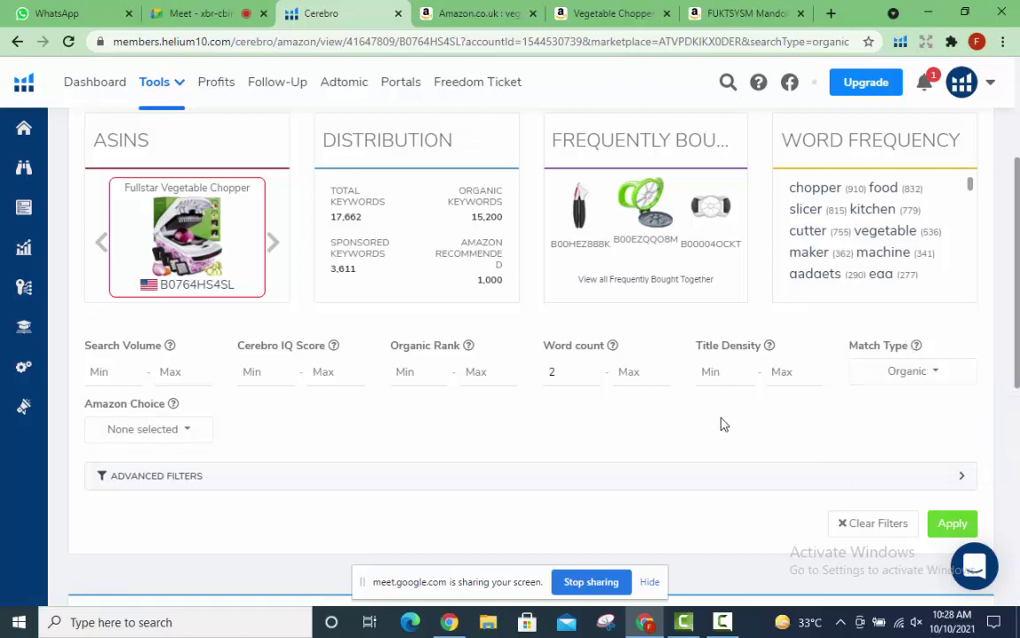
scroll(348, 410, down, 5)
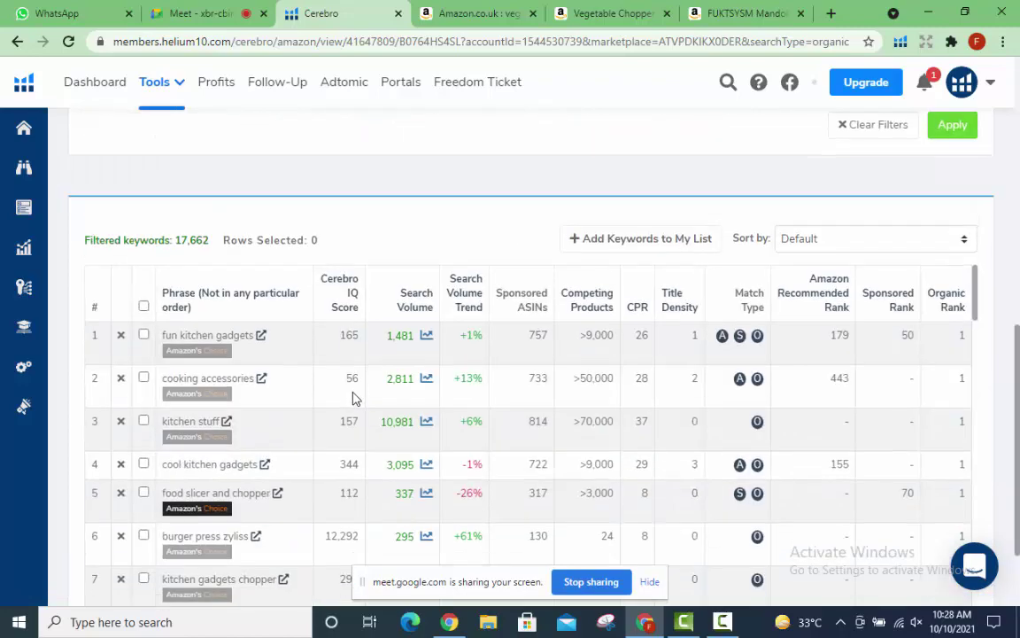
scroll(369, 387, up, 4)
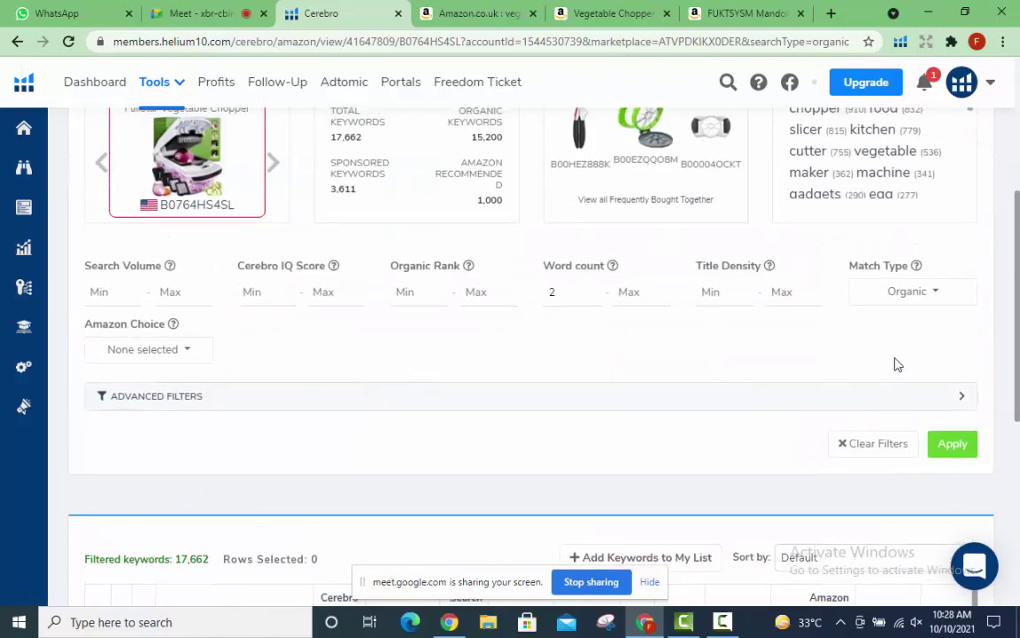
scroll(841, 351, up, 2)
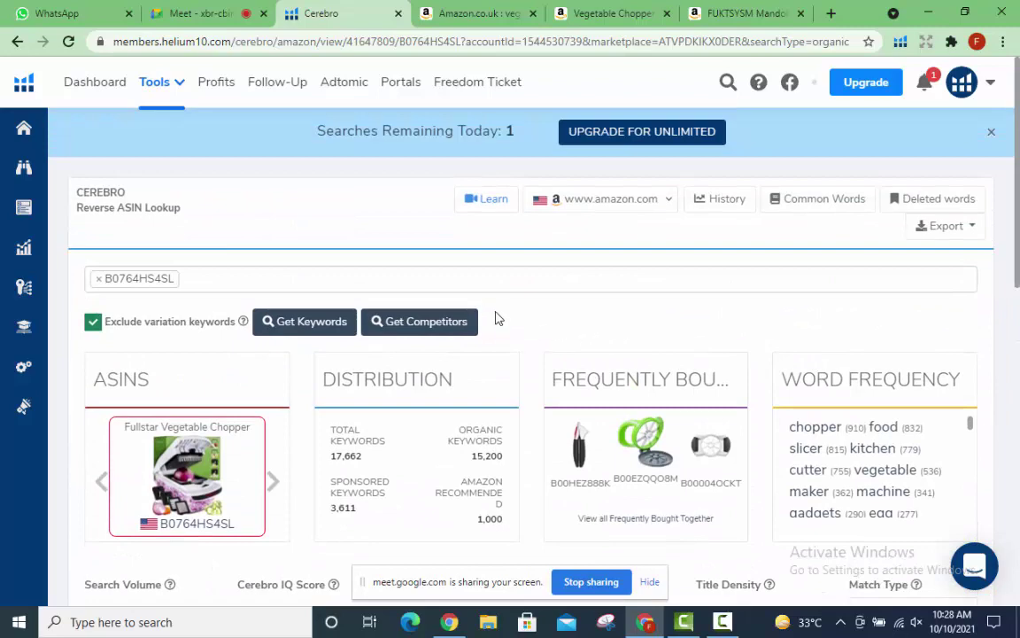
Try to sort the keyword table by Search Volume and dismiss the resulting dialog.
scroll(496, 317, down, 5)
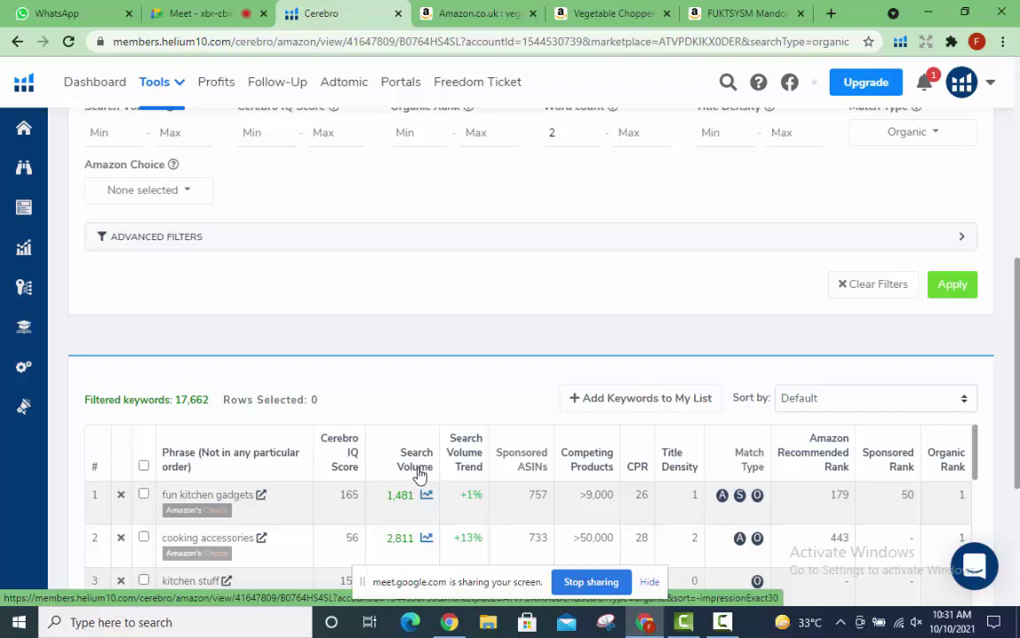
scroll(443, 480, down, 3)
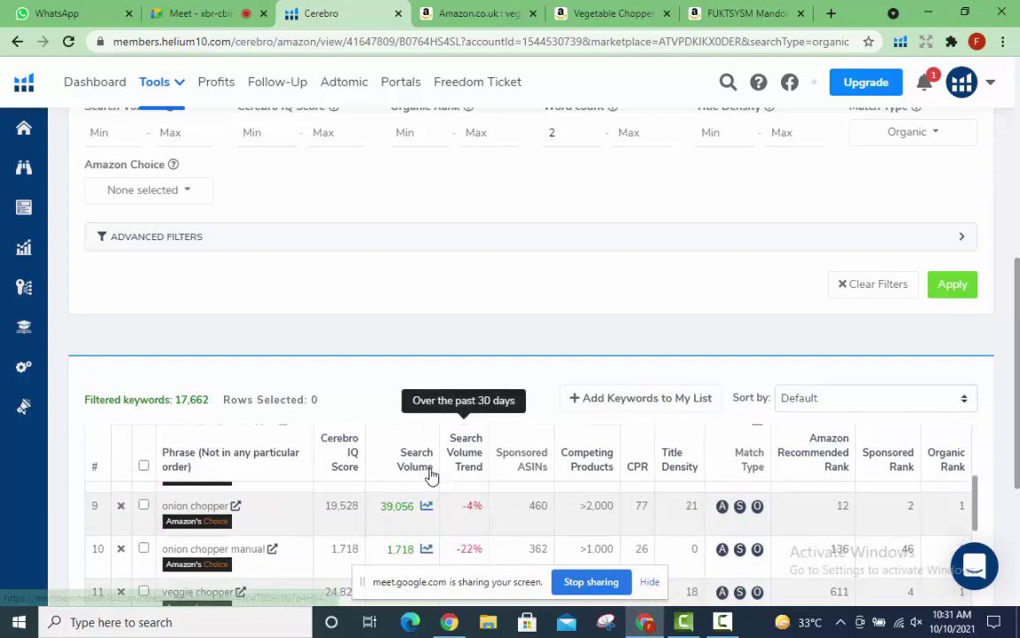
scroll(416, 456, up, 4)
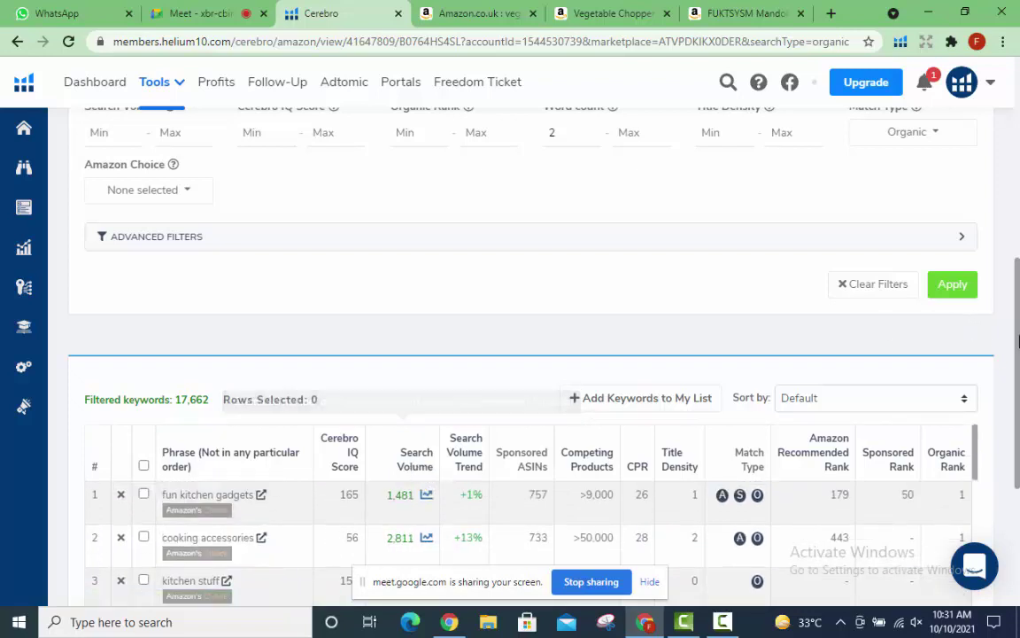
scroll(937, 322, down, 3)
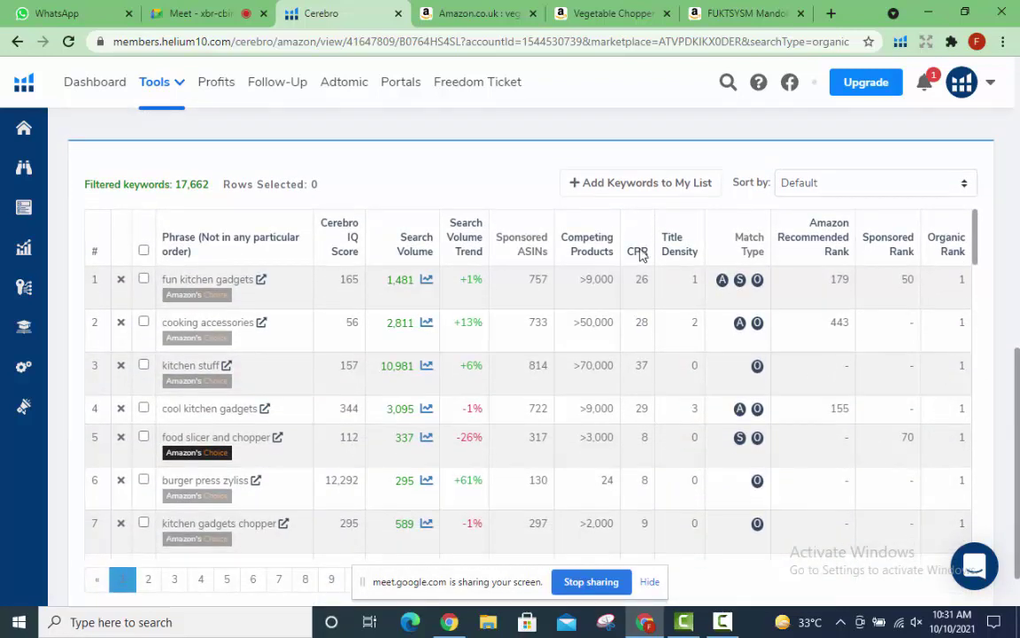
click(416, 243)
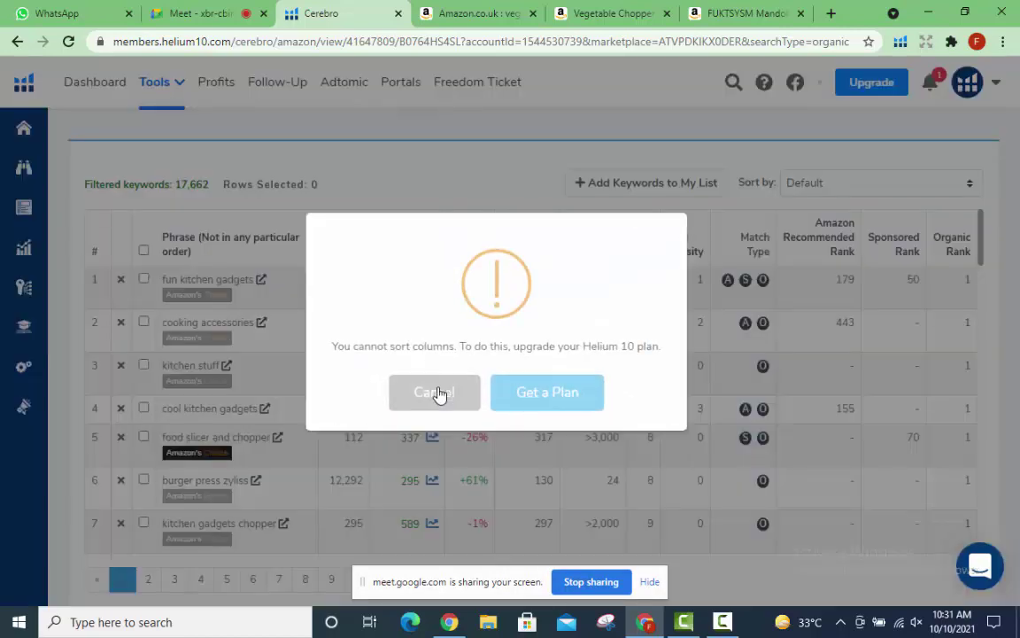
click(433, 391)
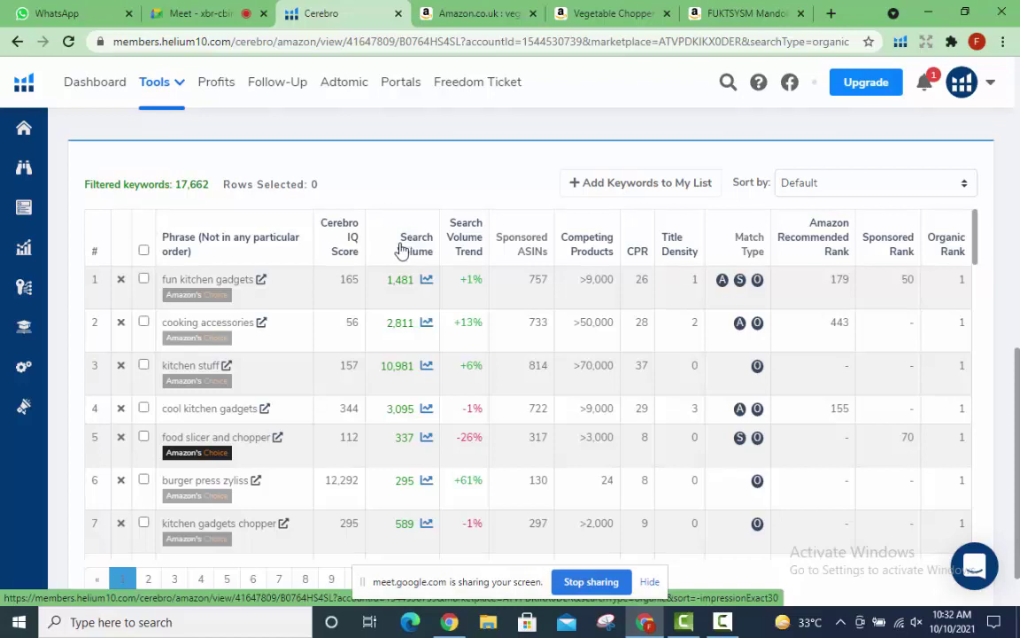
Open the Amazon search results for the first five keywords, "fun kitchen gadgets" through "food slicer and chopper", each in a new browser tab.
right_click(262, 282)
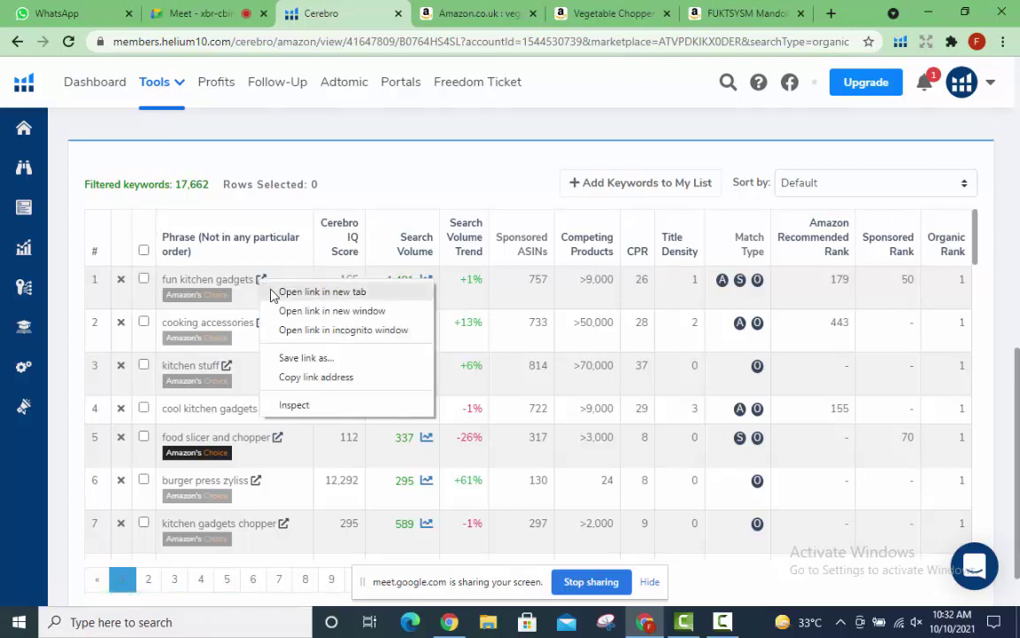
click(272, 293)
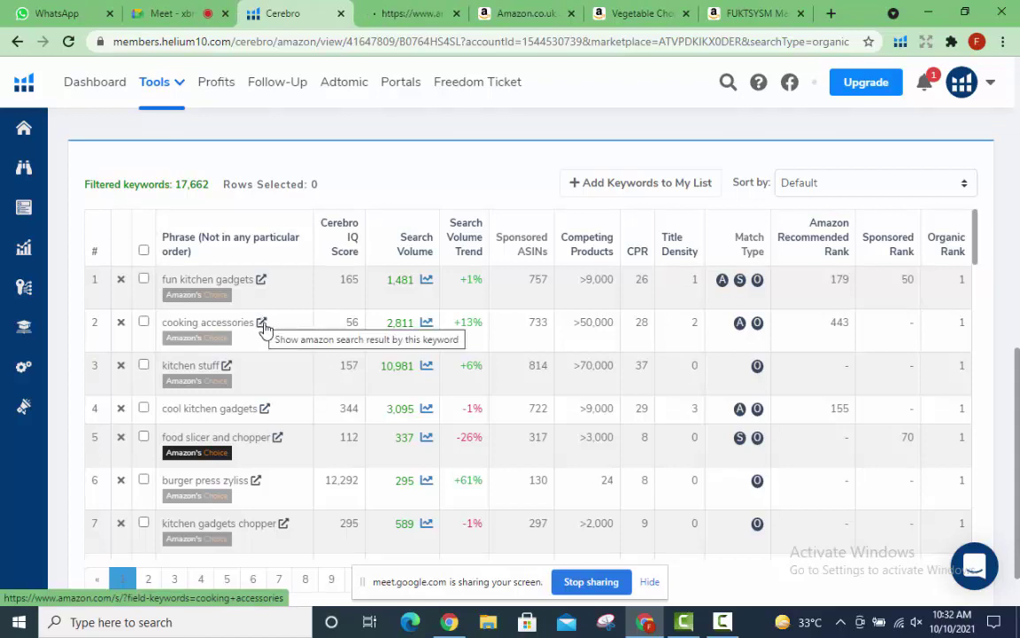
right_click(263, 325)
click(285, 336)
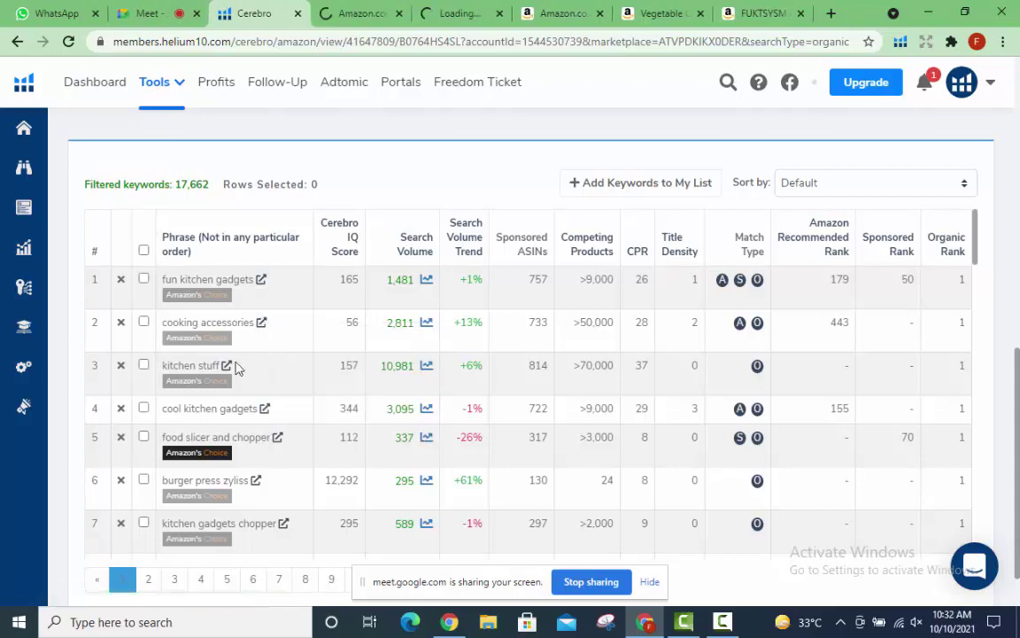
right_click(229, 370)
click(257, 378)
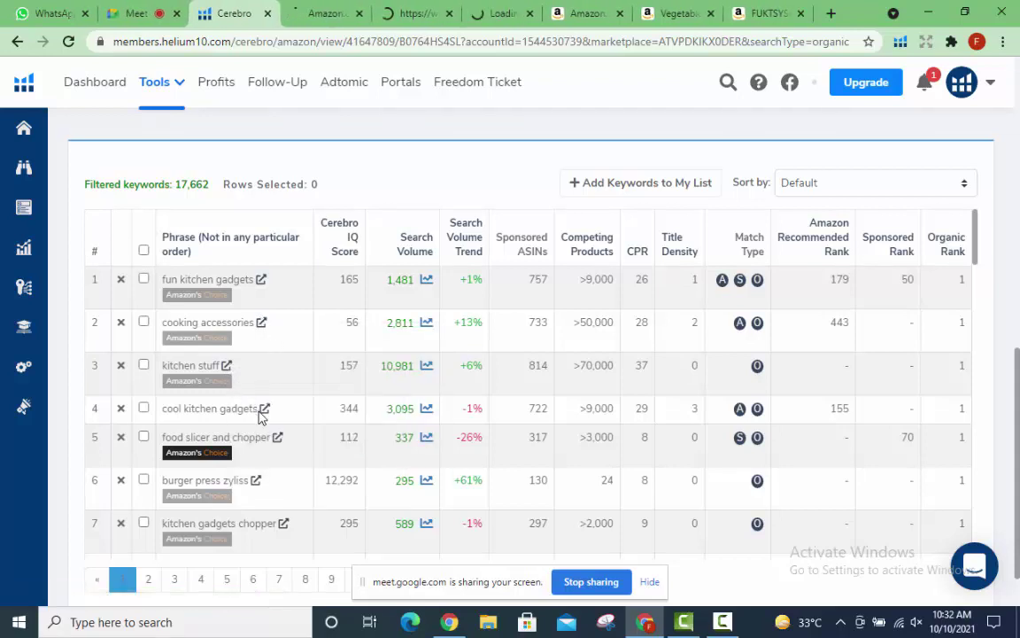
right_click(271, 415)
click(283, 423)
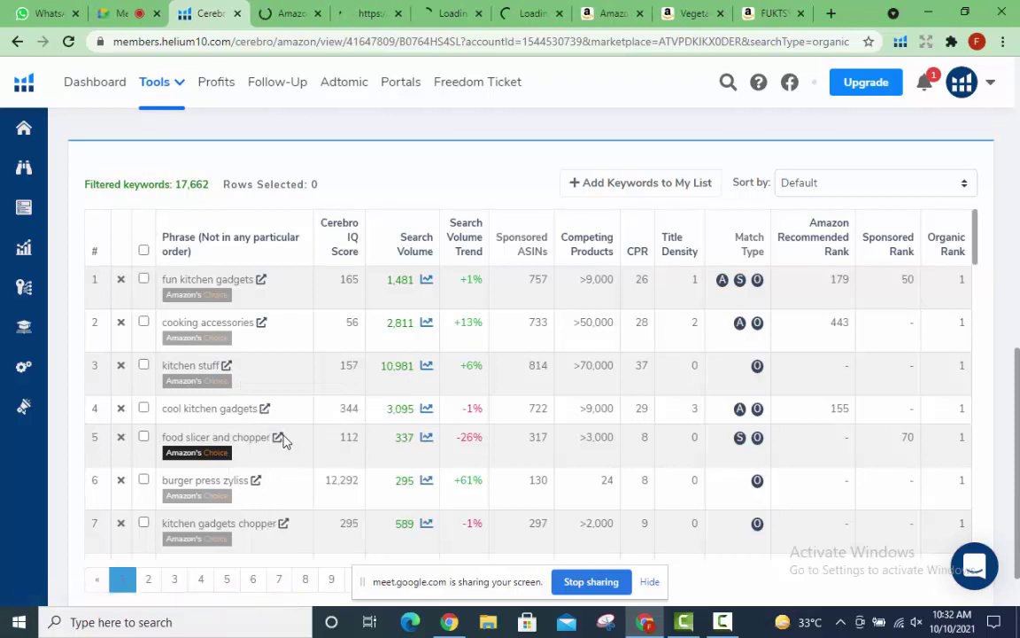
right_click(280, 441)
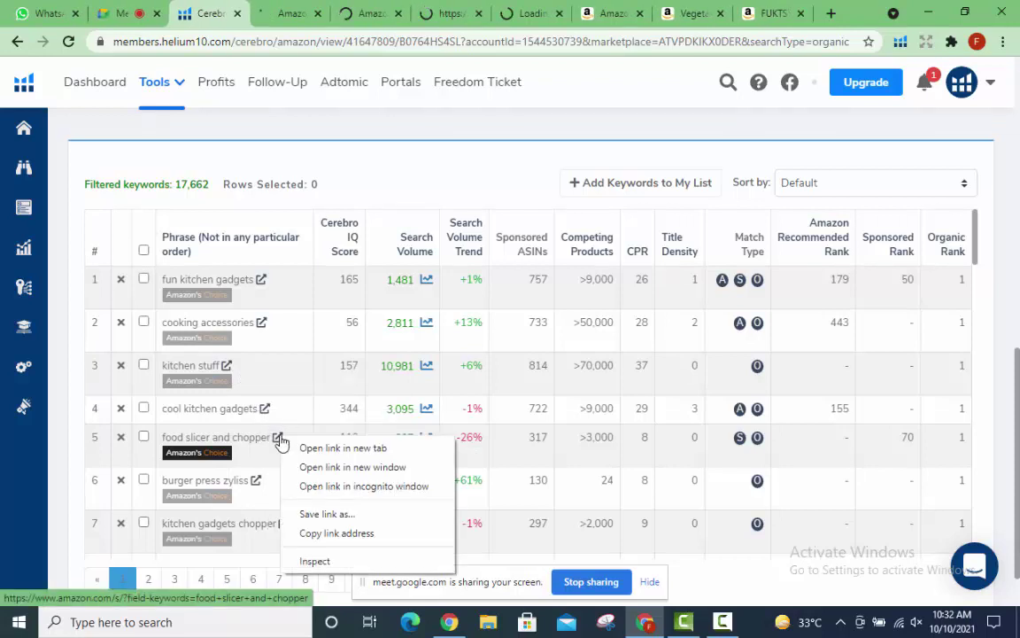
click(297, 449)
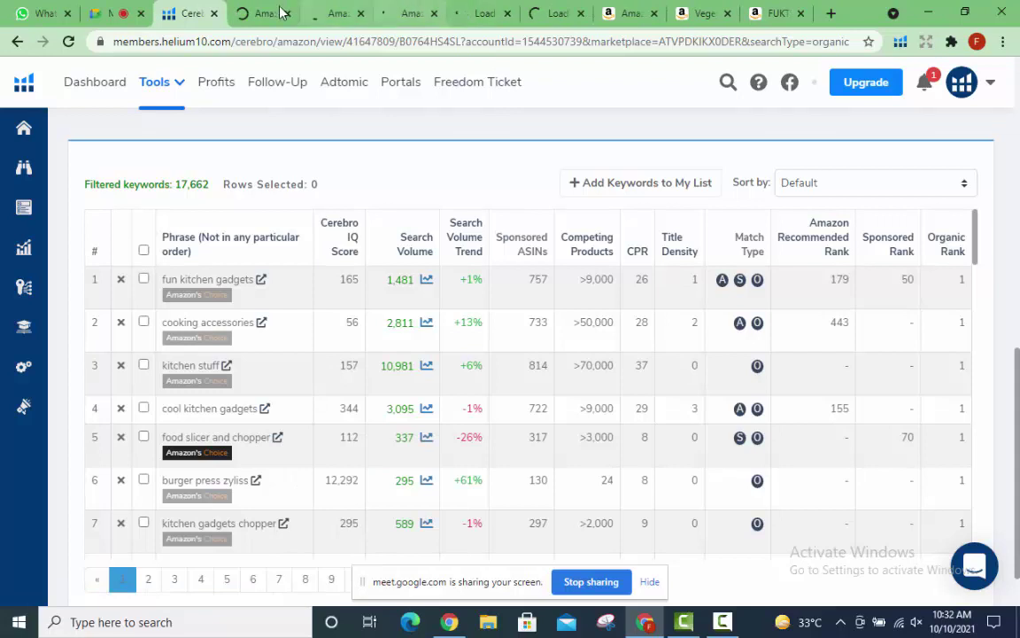
Examine the Amazon search results for "food slicer and chopper" to judge how closely the listed products match the vegetable chopper.
click(546, 15)
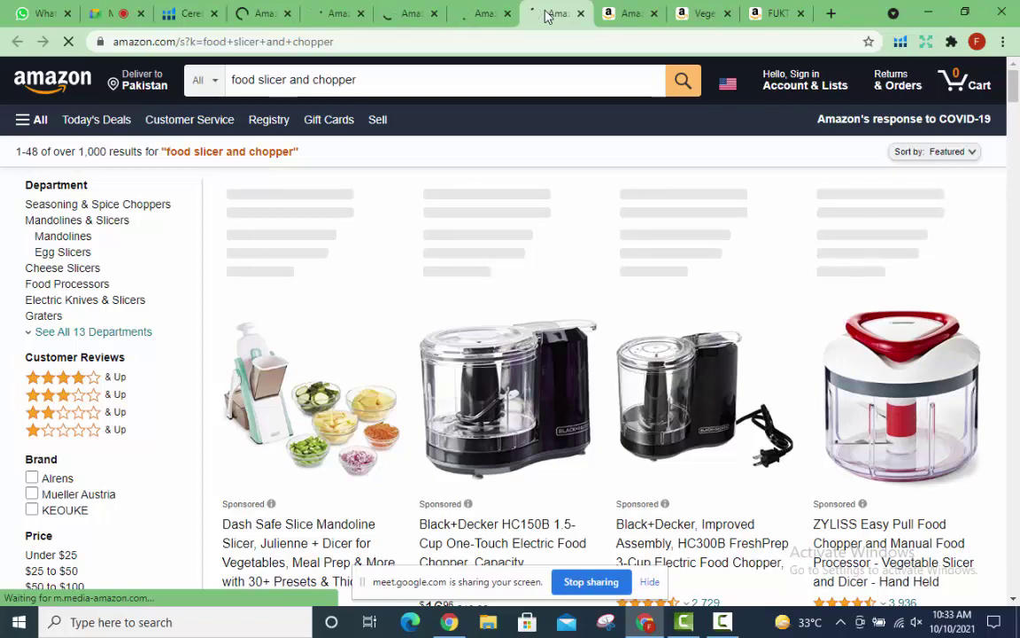
scroll(571, 229, down, 1)
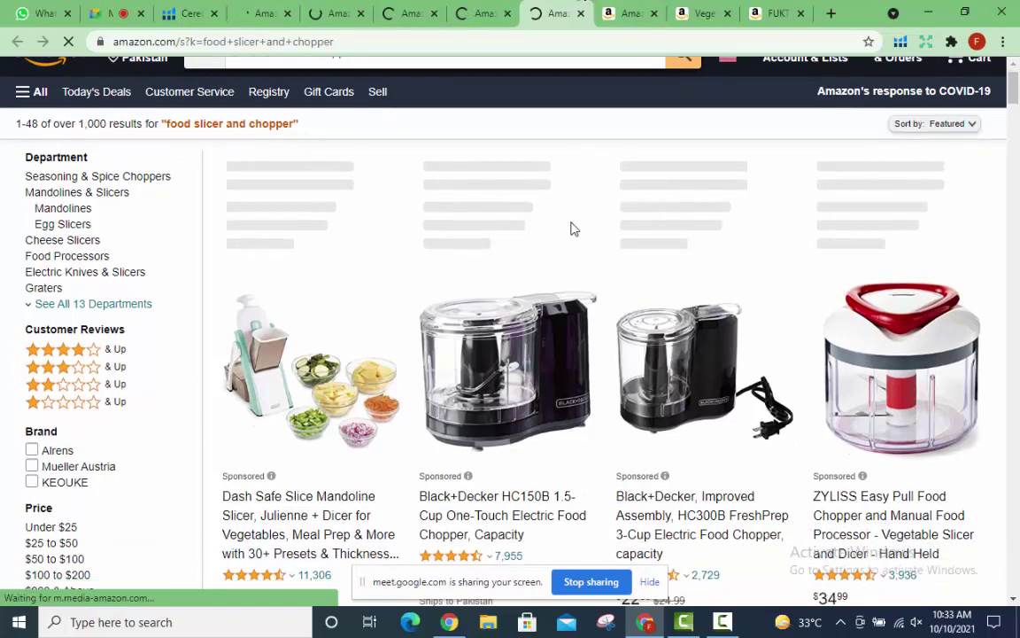
scroll(571, 228, down, 9)
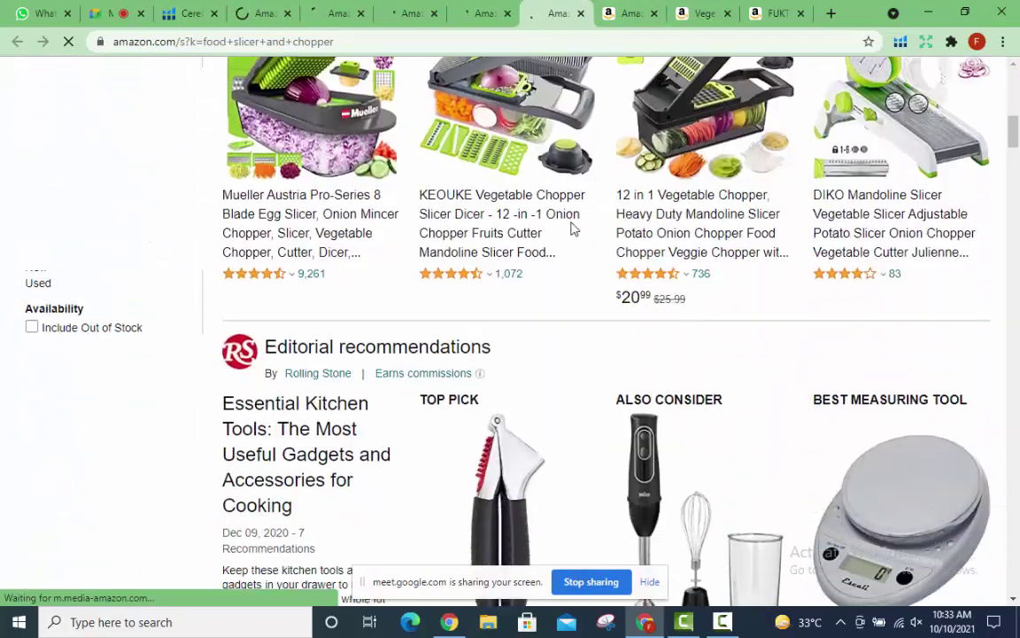
scroll(571, 229, down, 7)
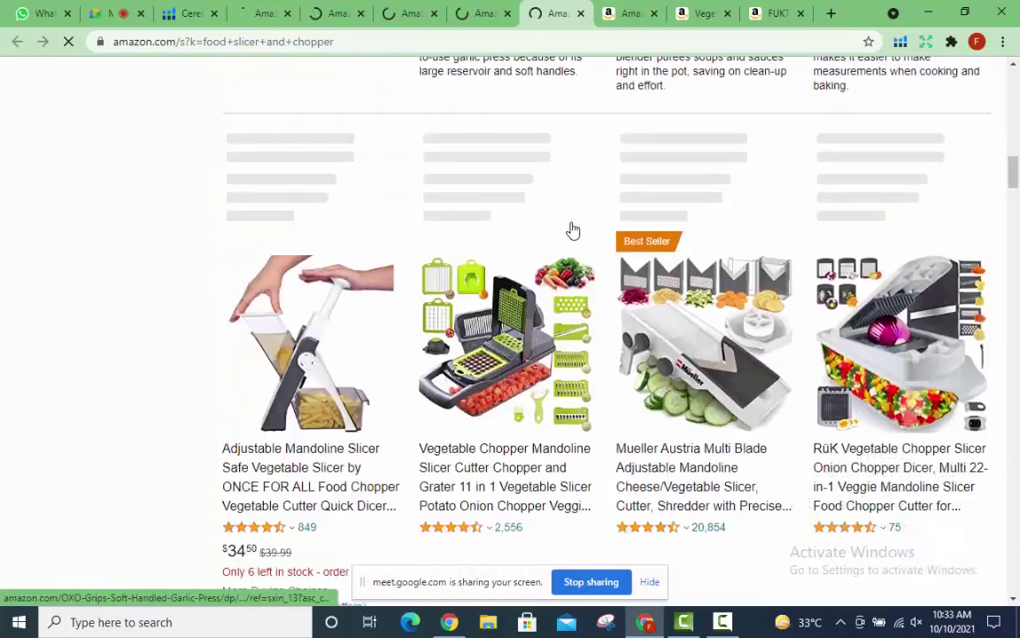
scroll(573, 231, down, 7)
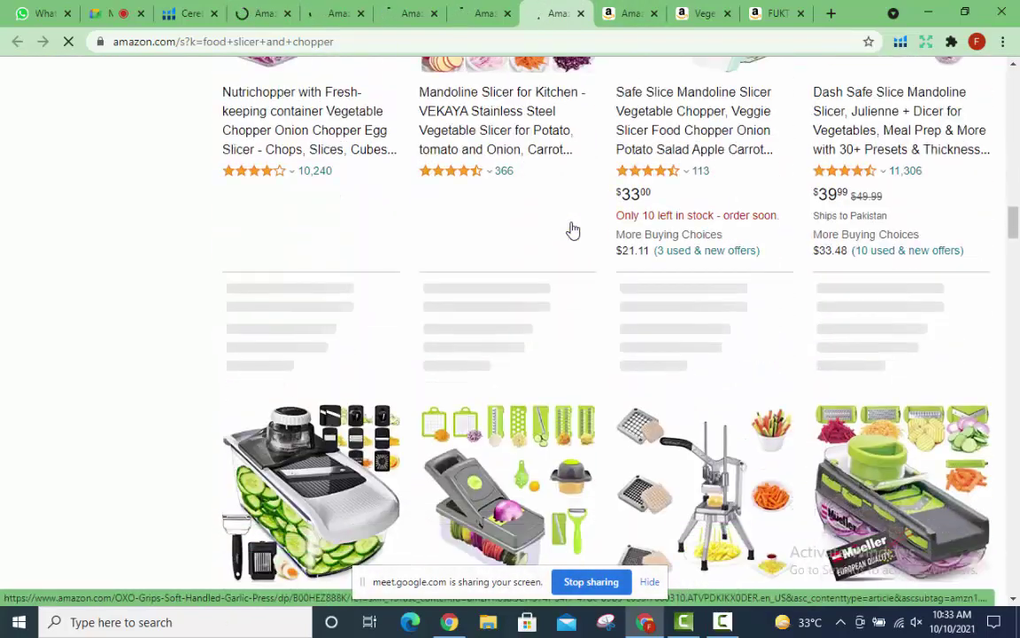
scroll(573, 230, down, 10)
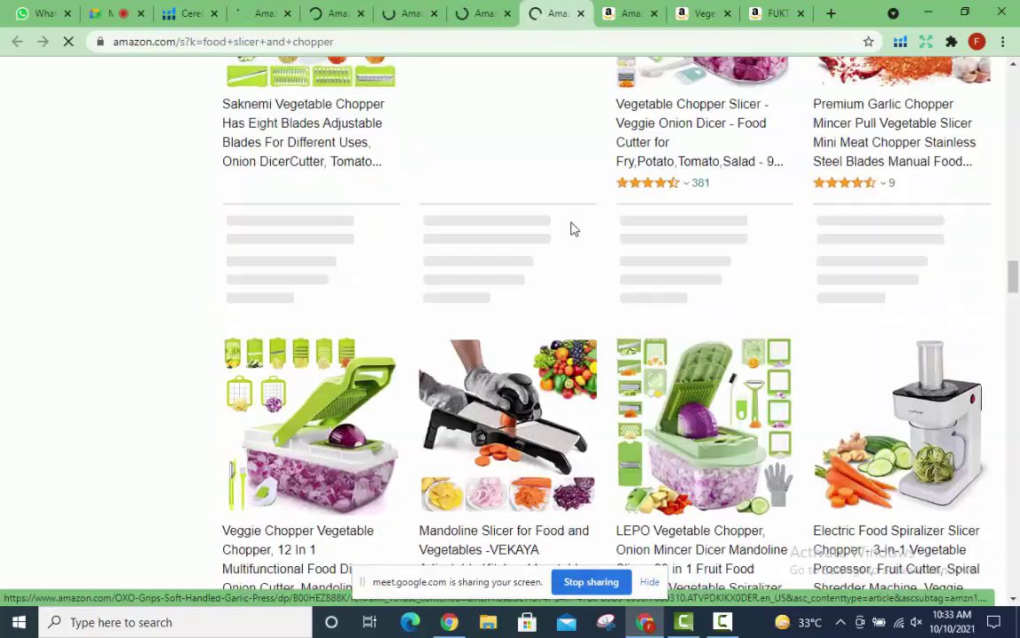
scroll(571, 229, down, 9)
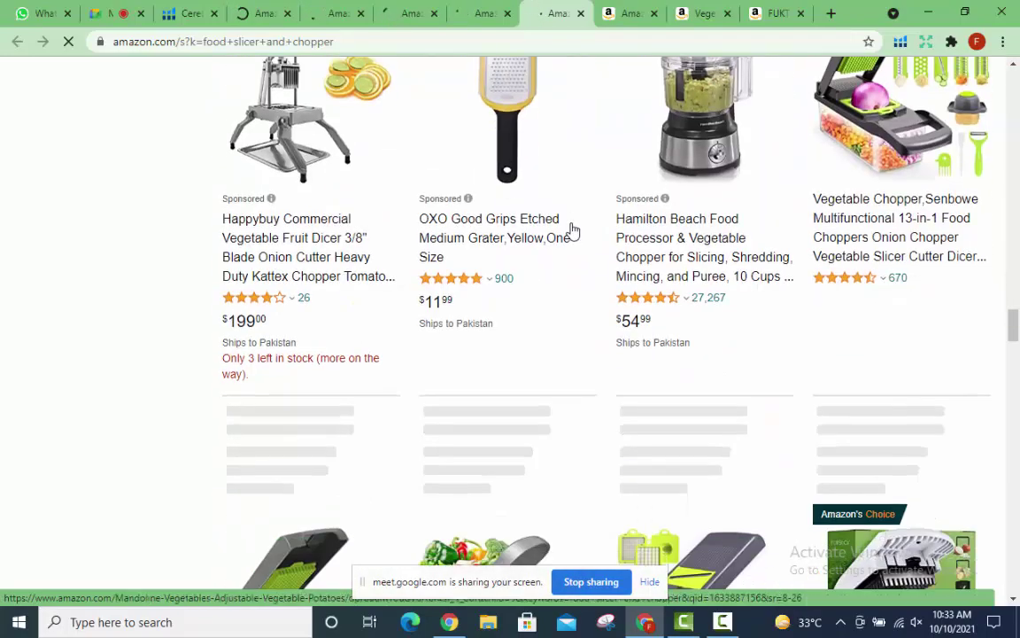
scroll(573, 231, down, 9)
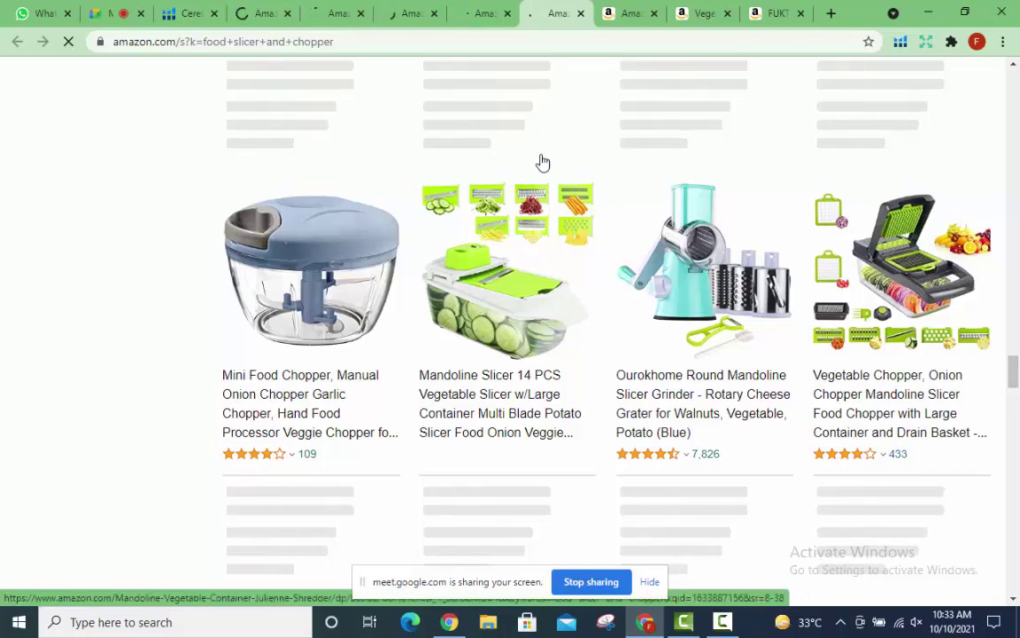
Examine the Amazon search results for "cool kitchen gadgets" and "kitchen stuff" for their relevance to the vegetable chopper.
click(474, 11)
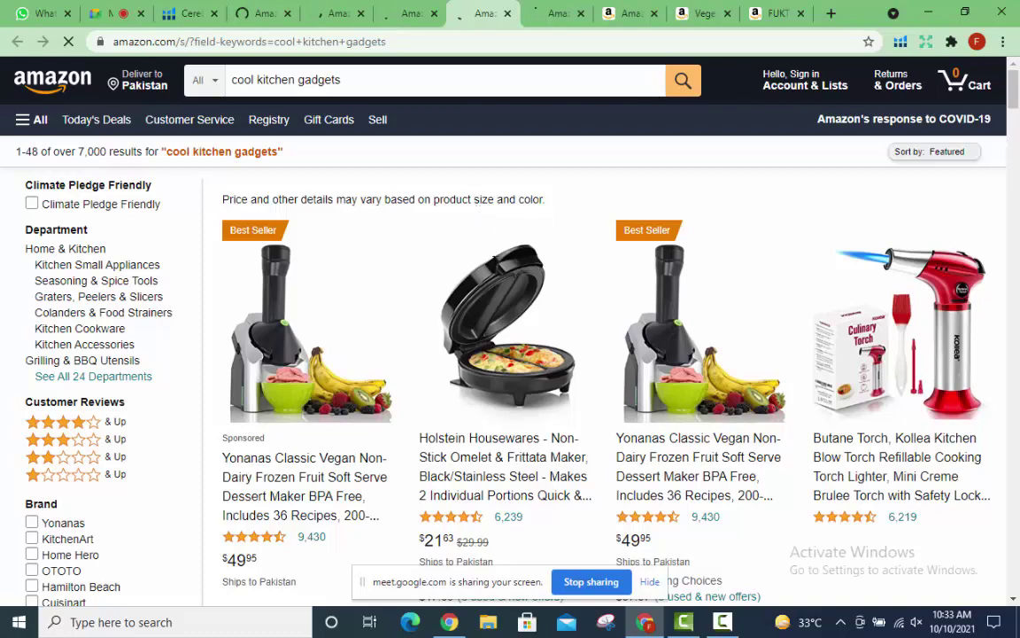
scroll(539, 313, down, 10)
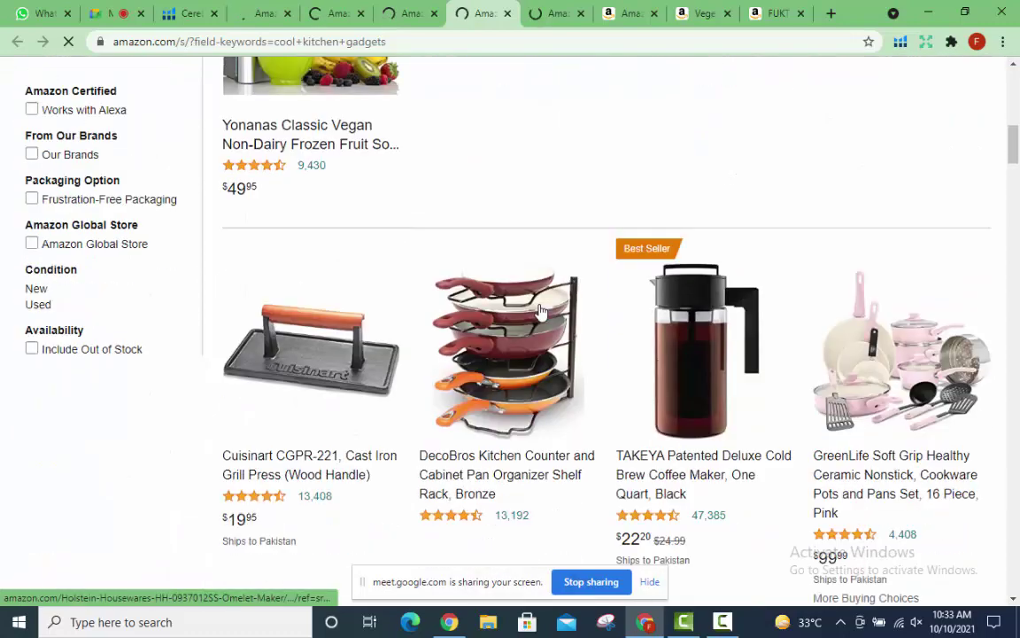
scroll(539, 312, down, 10)
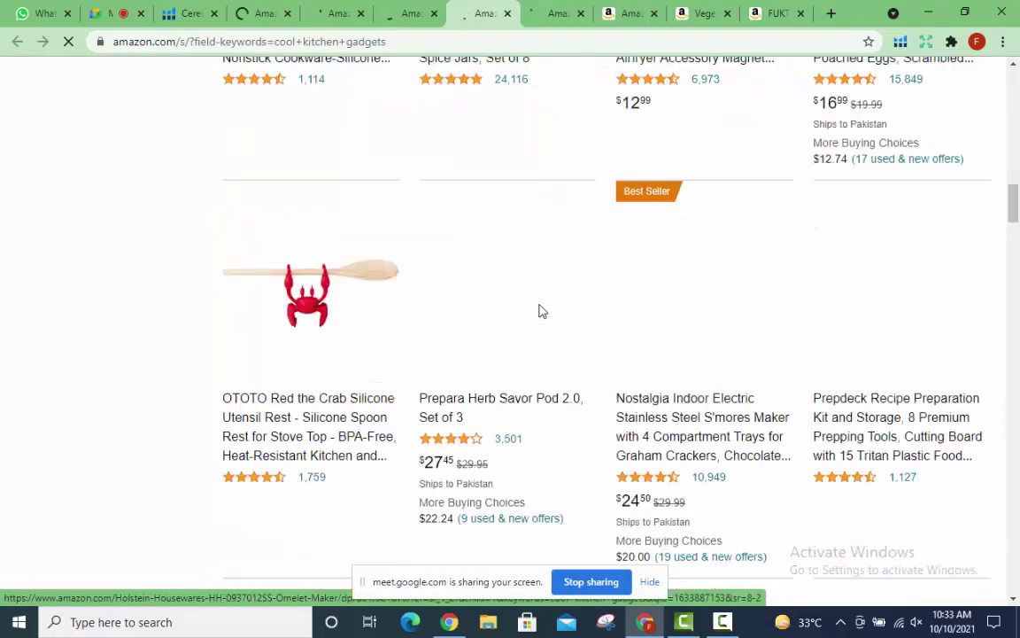
scroll(542, 310, down, 9)
scroll(541, 310, down, 5)
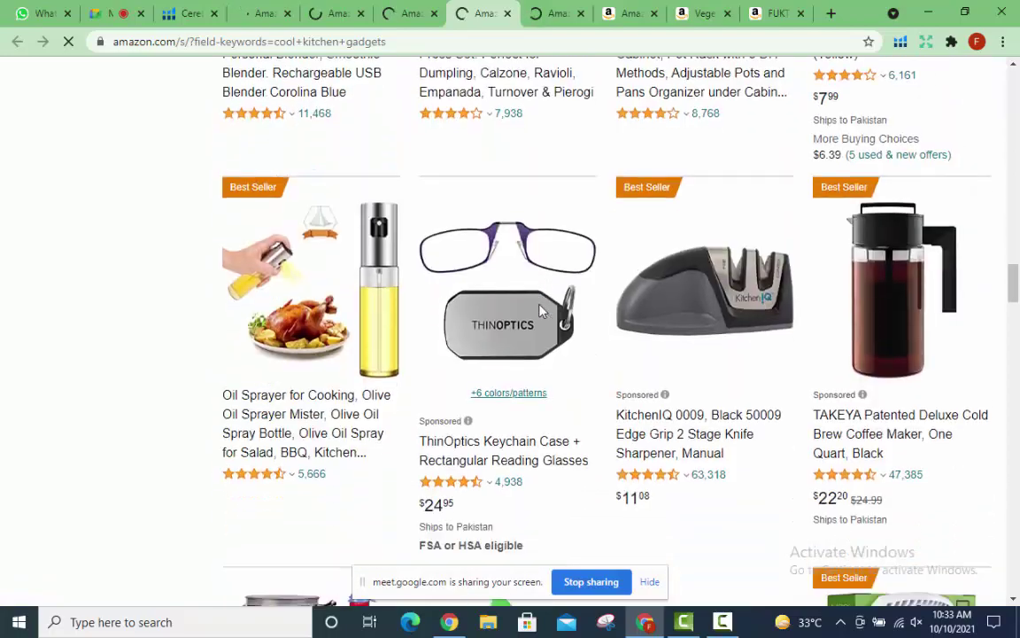
scroll(542, 310, down, 10)
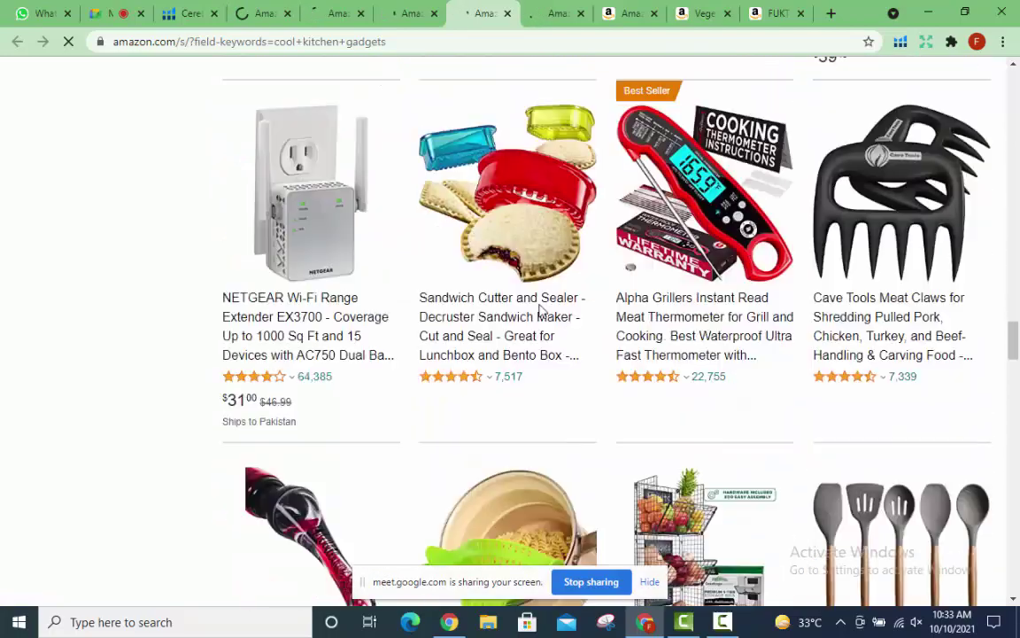
scroll(540, 310, down, 7)
scroll(542, 311, up, 10)
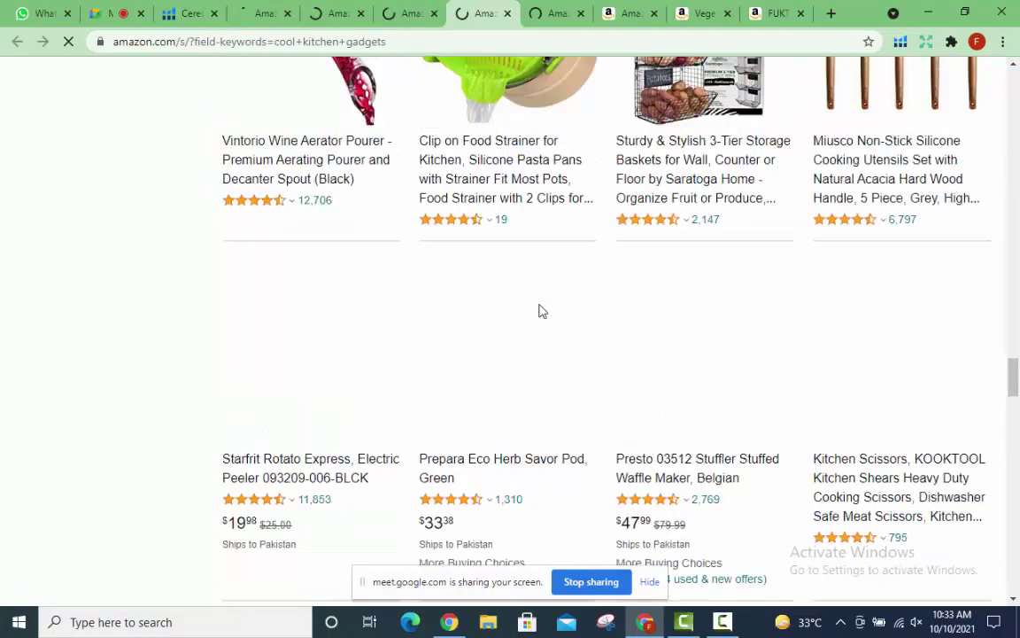
scroll(540, 310, up, 12)
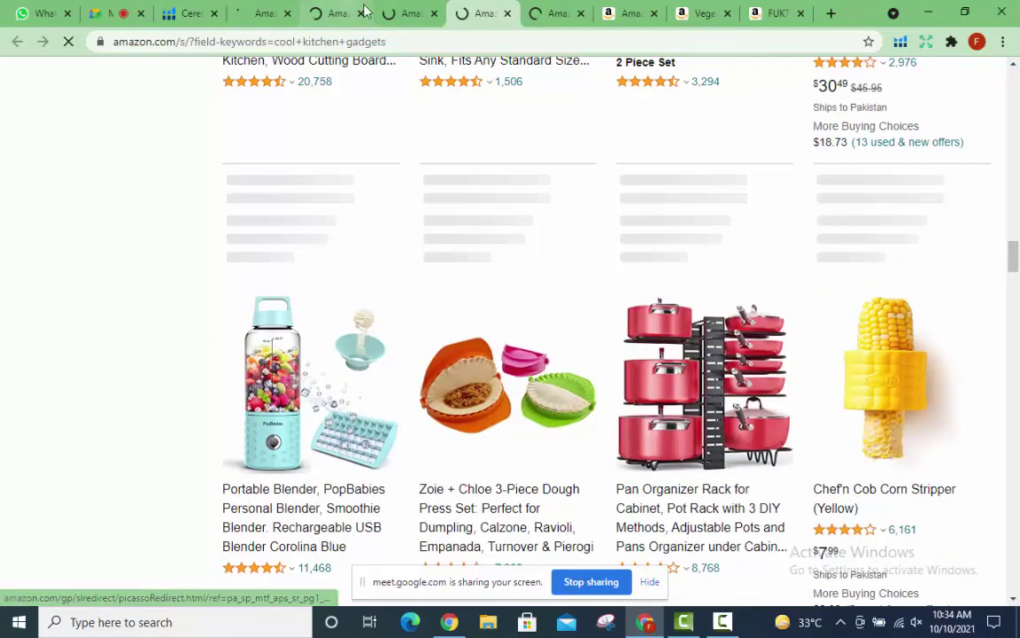
click(410, 13)
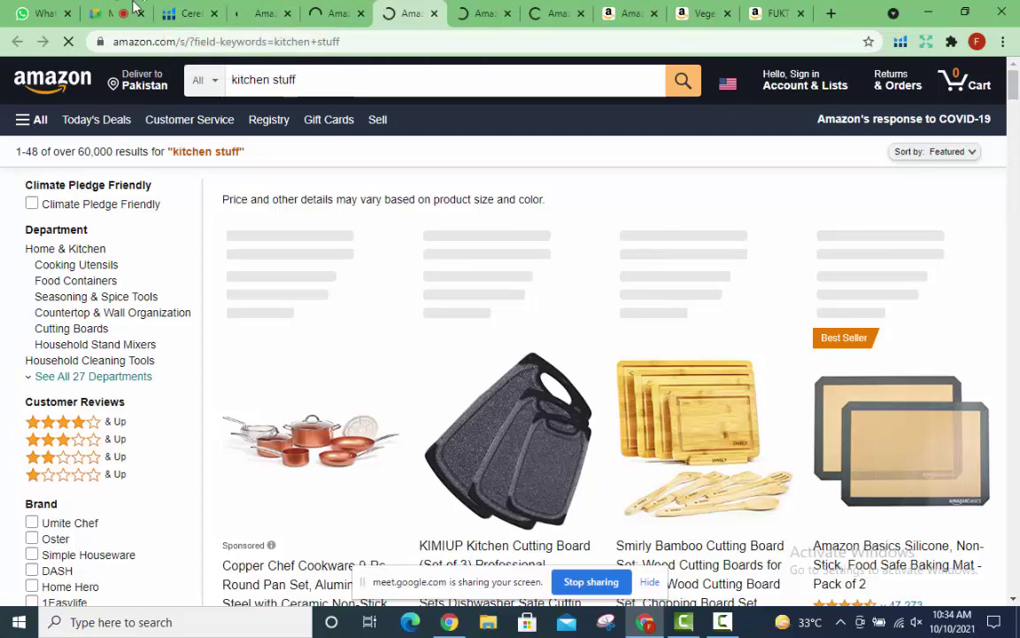
Try to export the Cerebro keyword results for the Fullstar vegetable chopper as an Excel file.
click(189, 7)
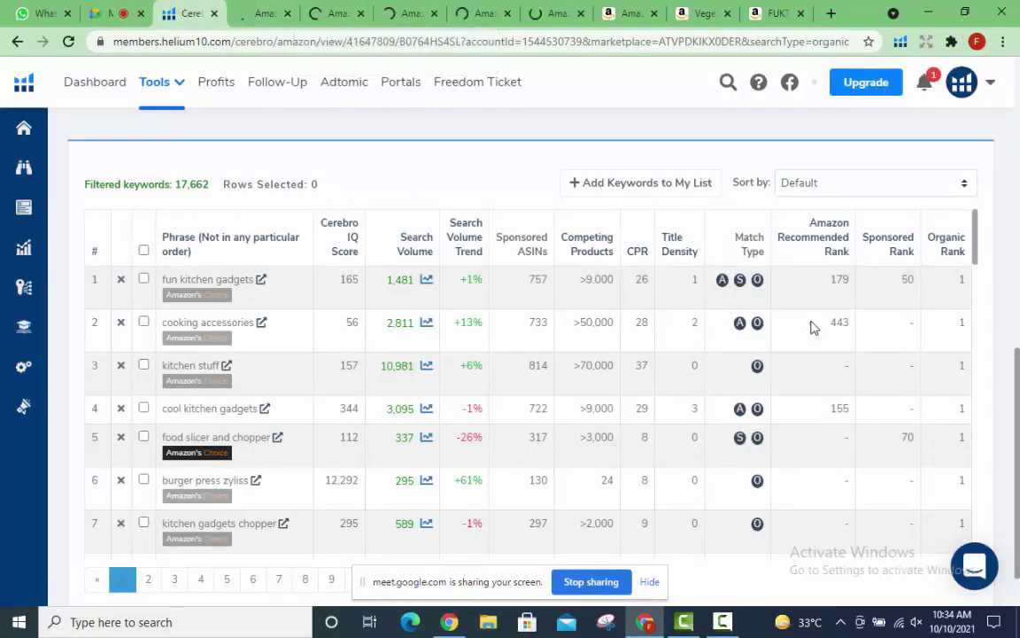
scroll(819, 343, up, 3)
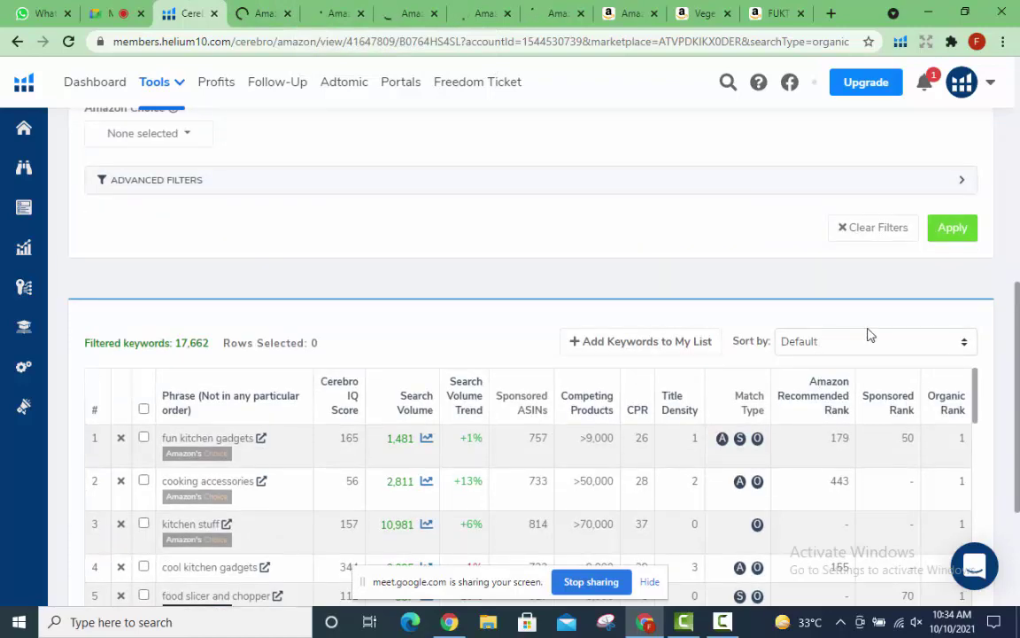
scroll(865, 335, up, 4)
scroll(873, 333, up, 5)
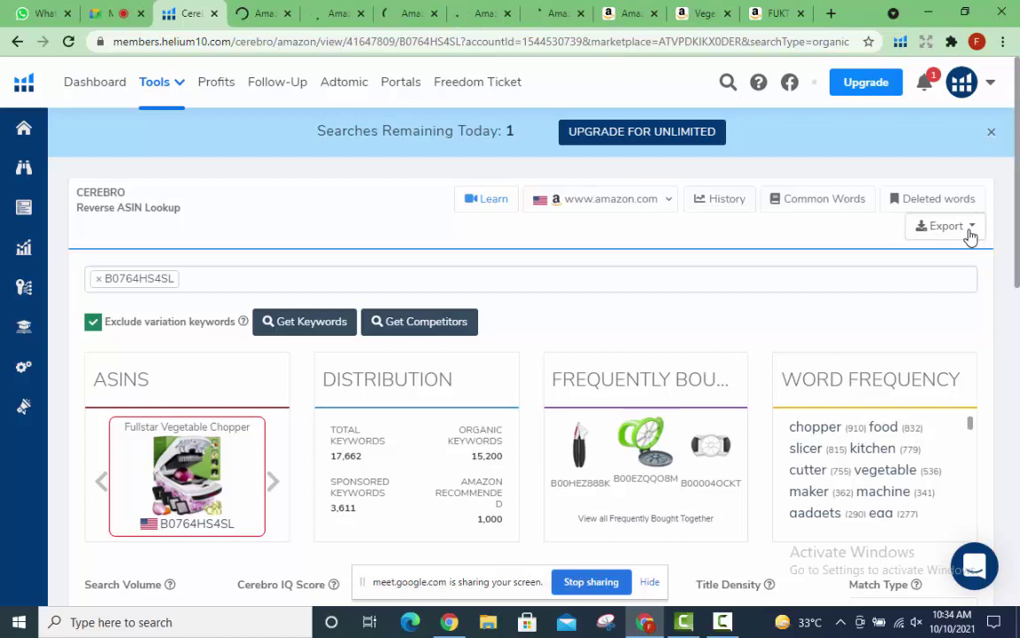
click(970, 235)
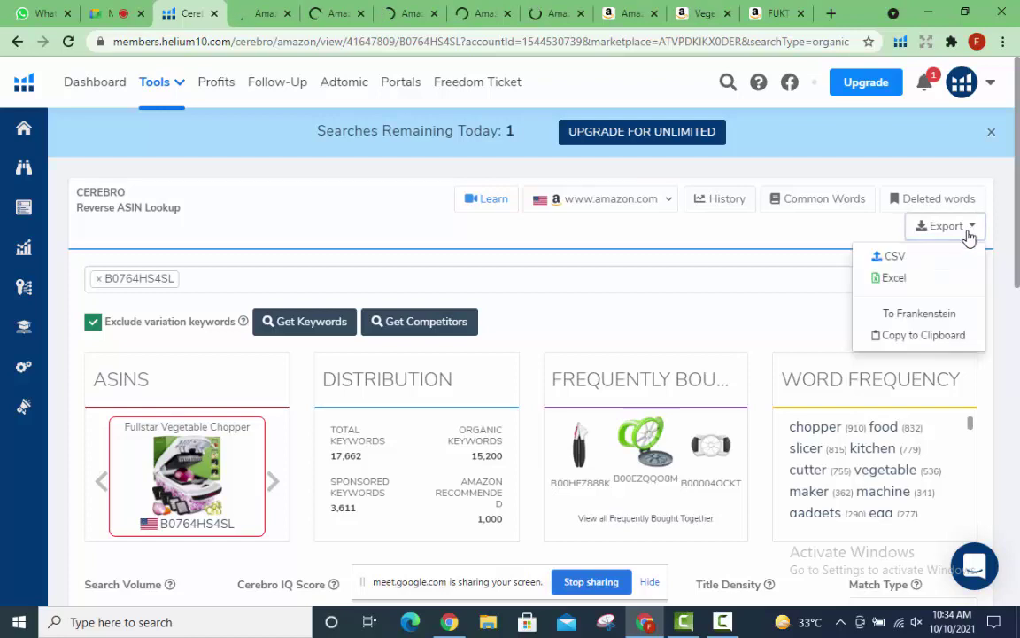
click(894, 279)
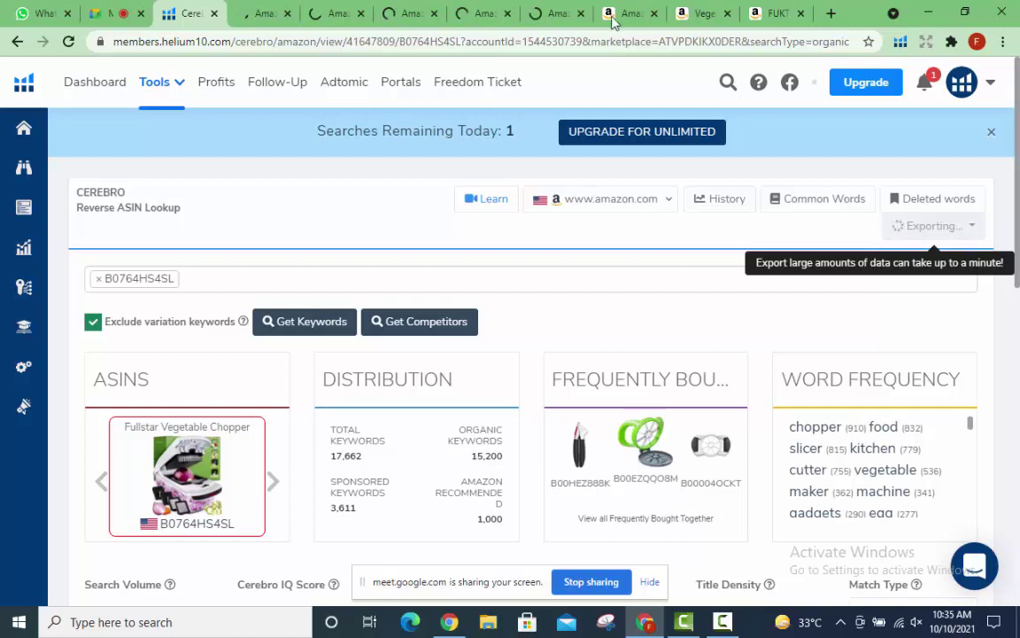
Close the Amazon search result tabs opened from the keyword table, along with the Cerebro tab.
click(434, 14)
click(361, 13)
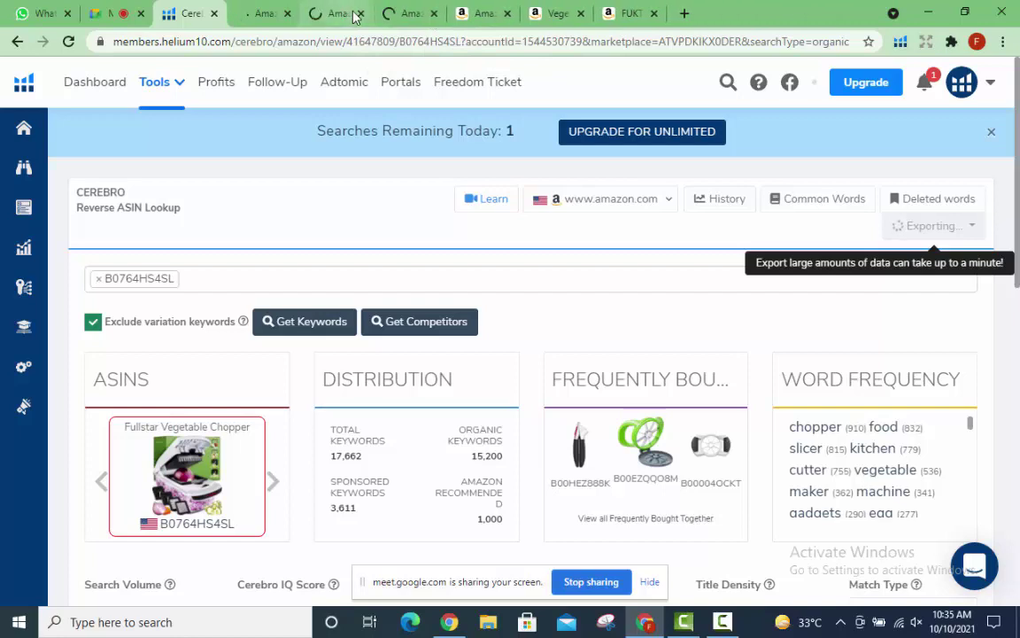
click(287, 13)
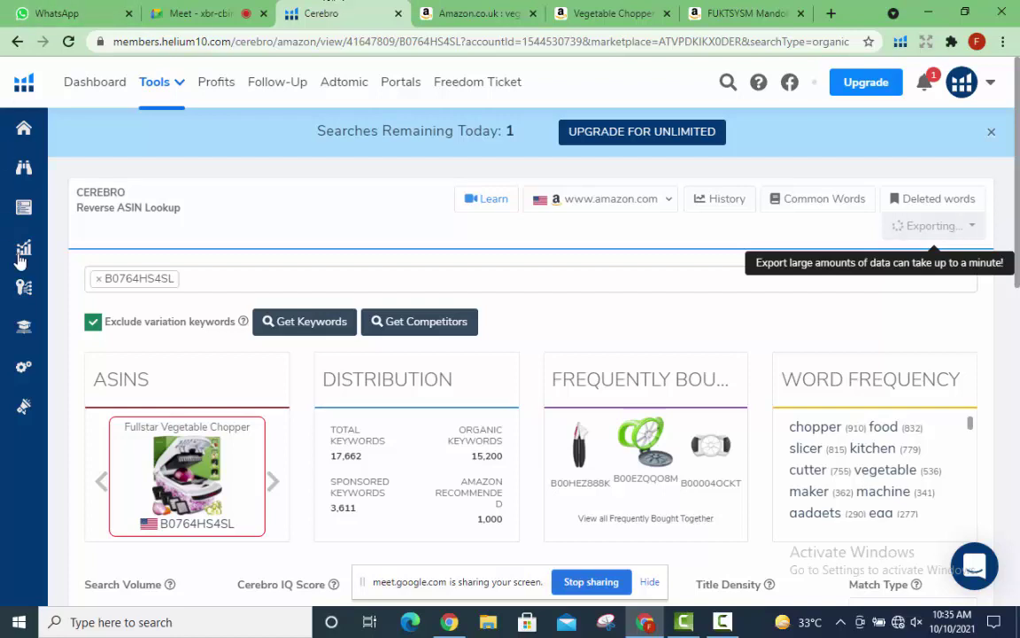
click(23, 288)
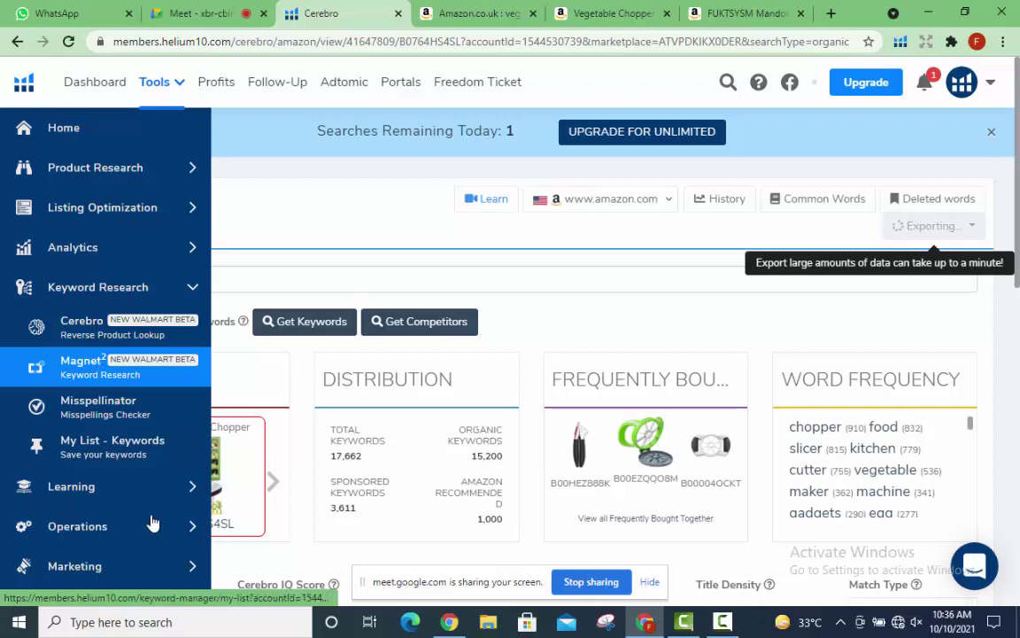
click(397, 14)
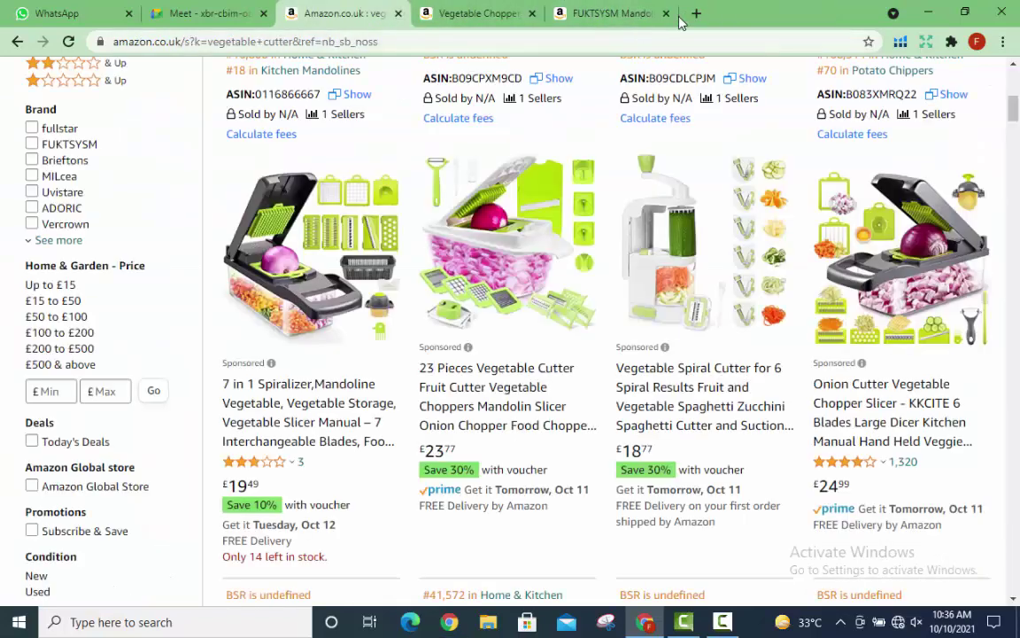
Load google.com in a new browser tab.
click(696, 14)
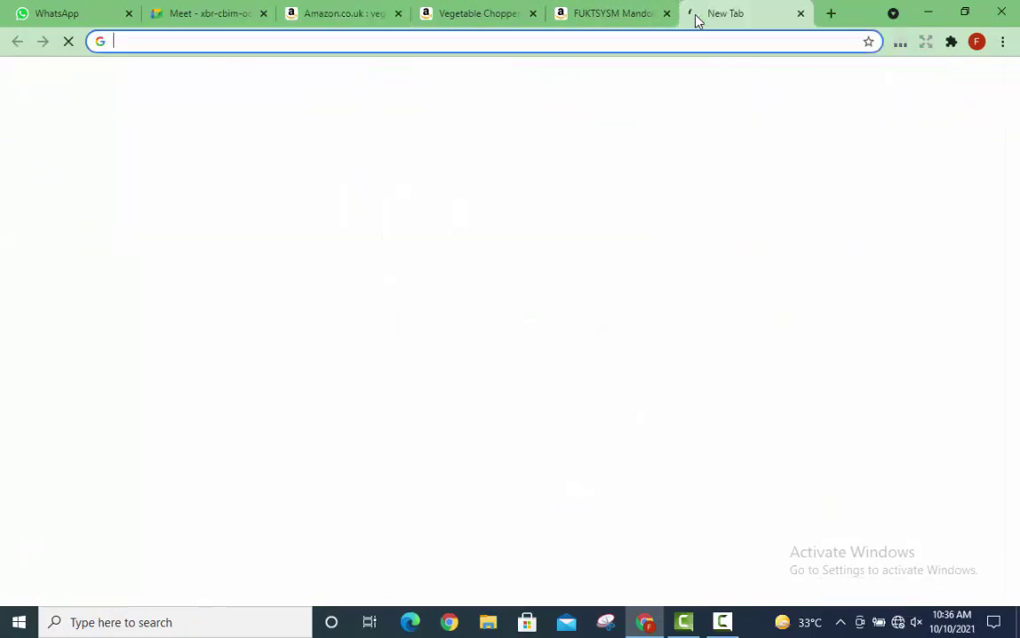
text(g)
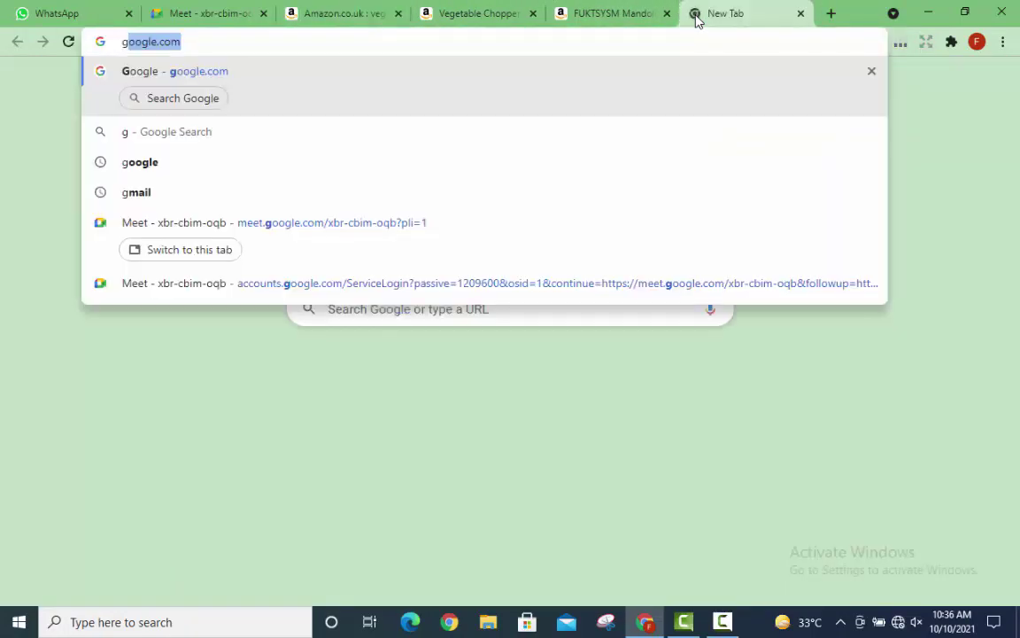
key(Return)
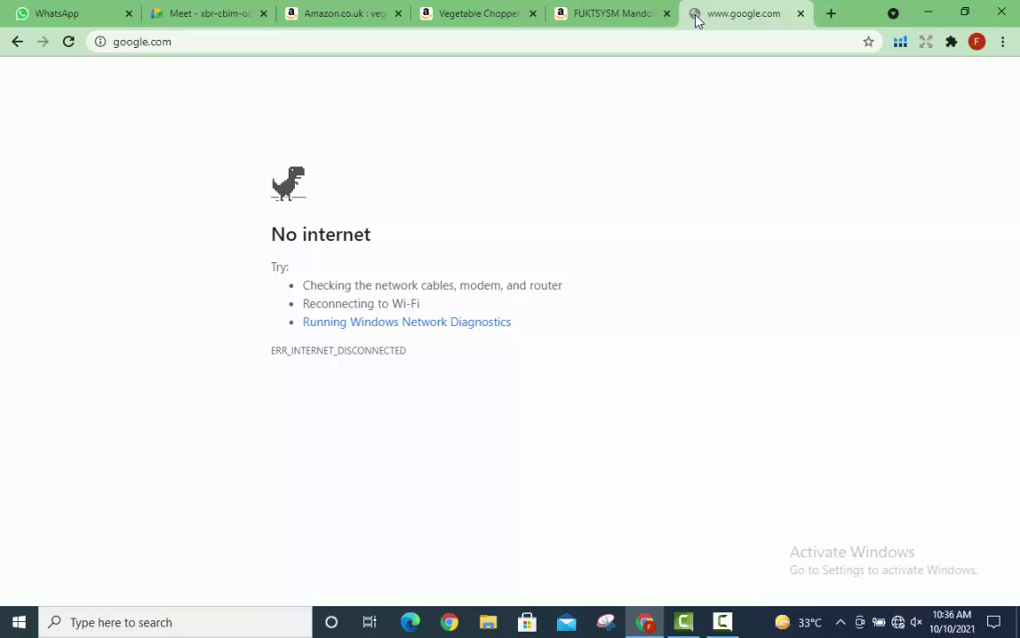
Switch the computer's Wi-Fi connection to the A1 network and close the network list.
click(471, 12)
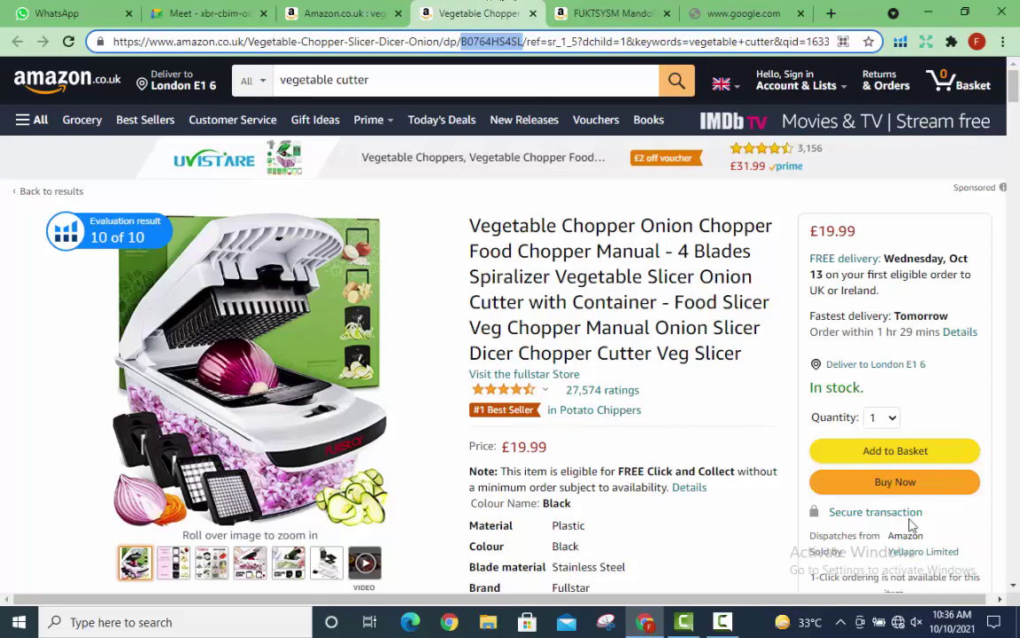
click(899, 623)
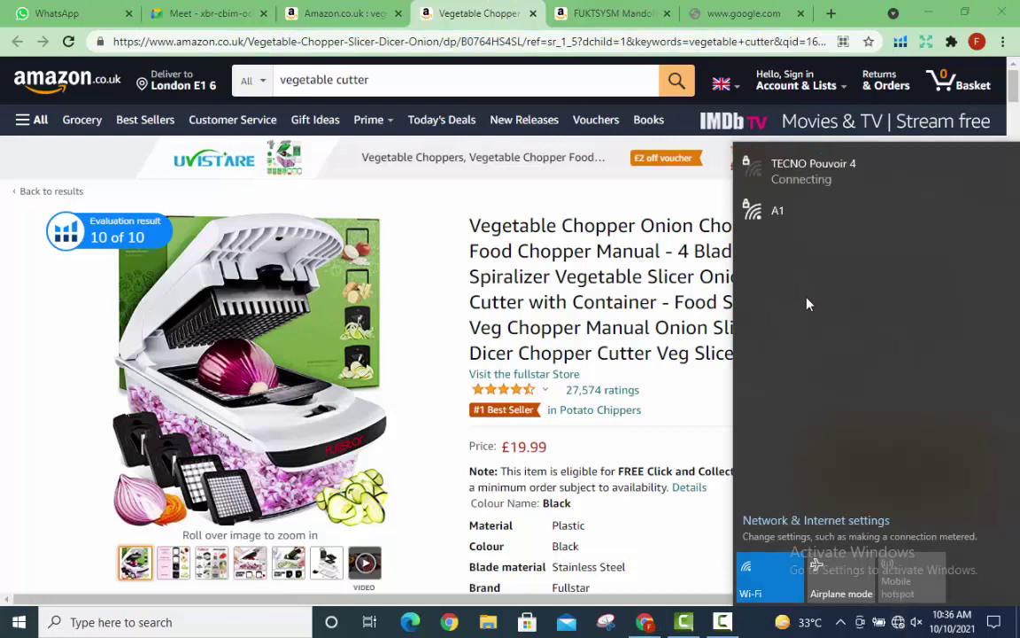
right_click(792, 185)
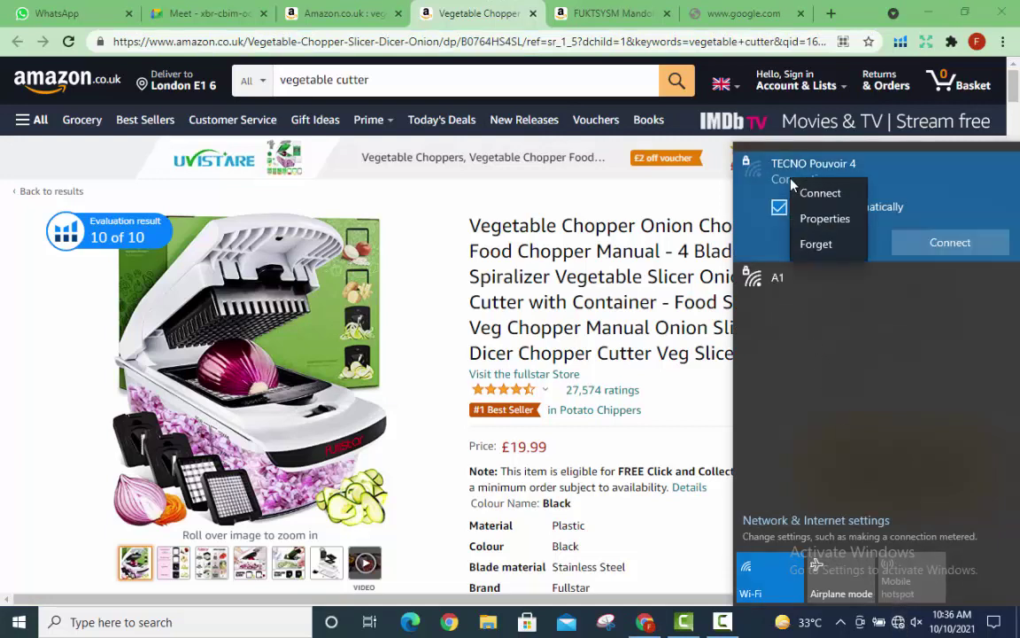
click(874, 302)
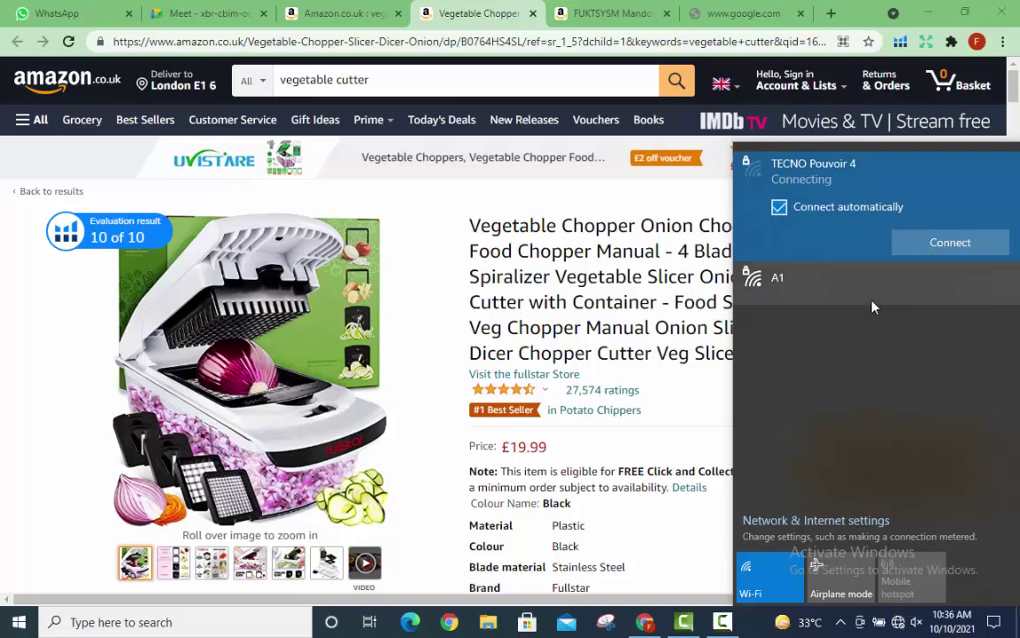
click(779, 208)
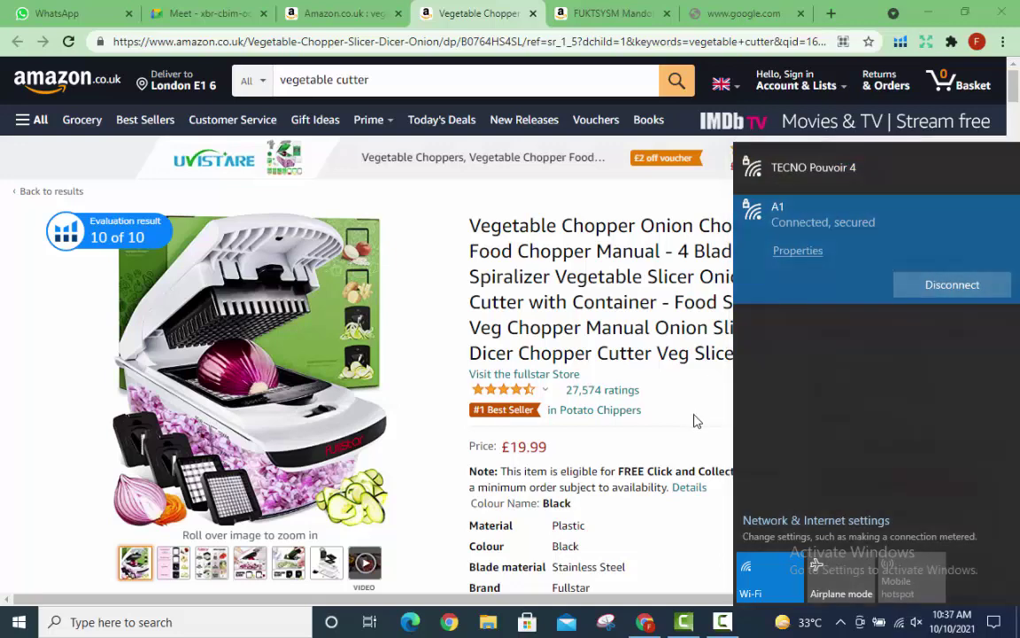
click(695, 422)
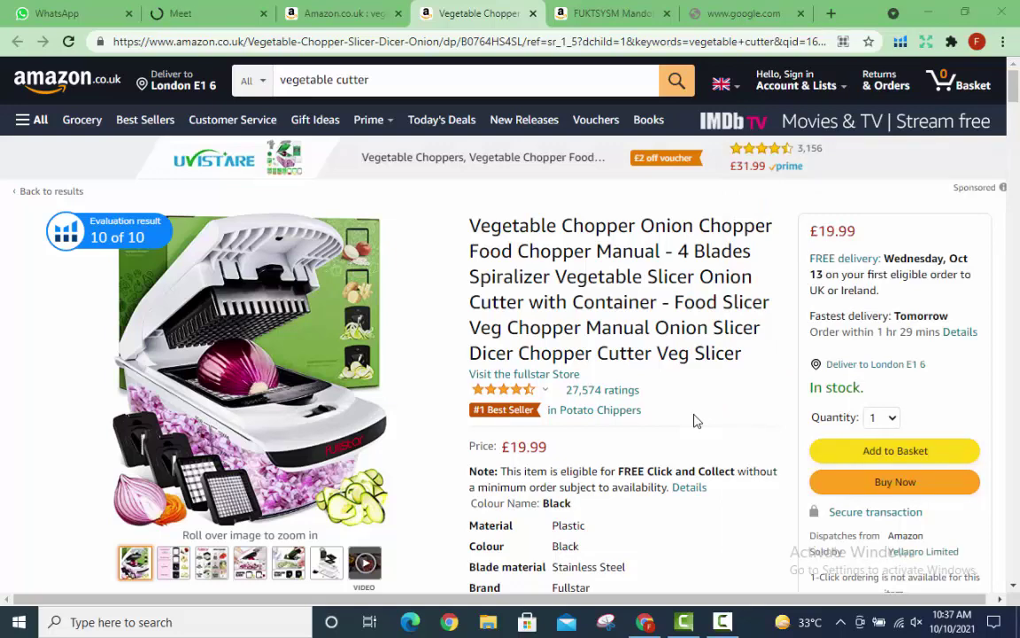
Search Google for "helium 10".
click(750, 11)
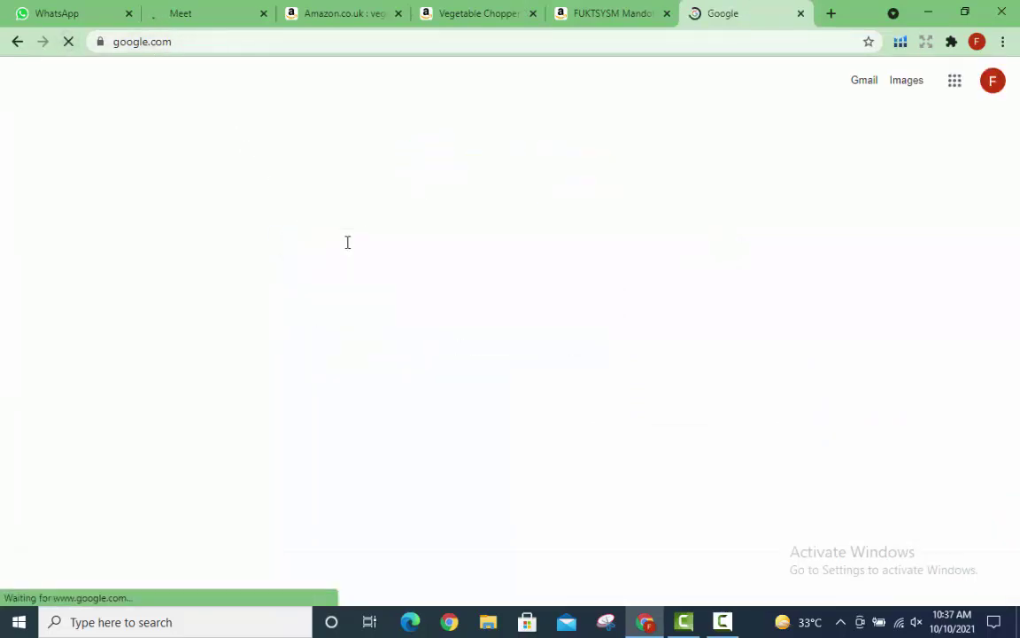
text(h)
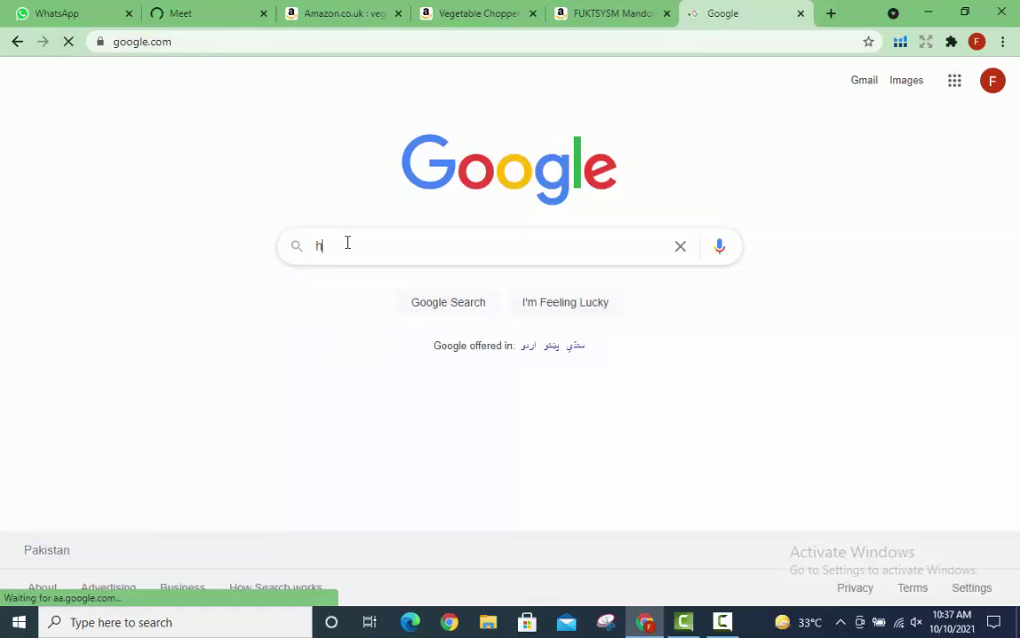
text(e)
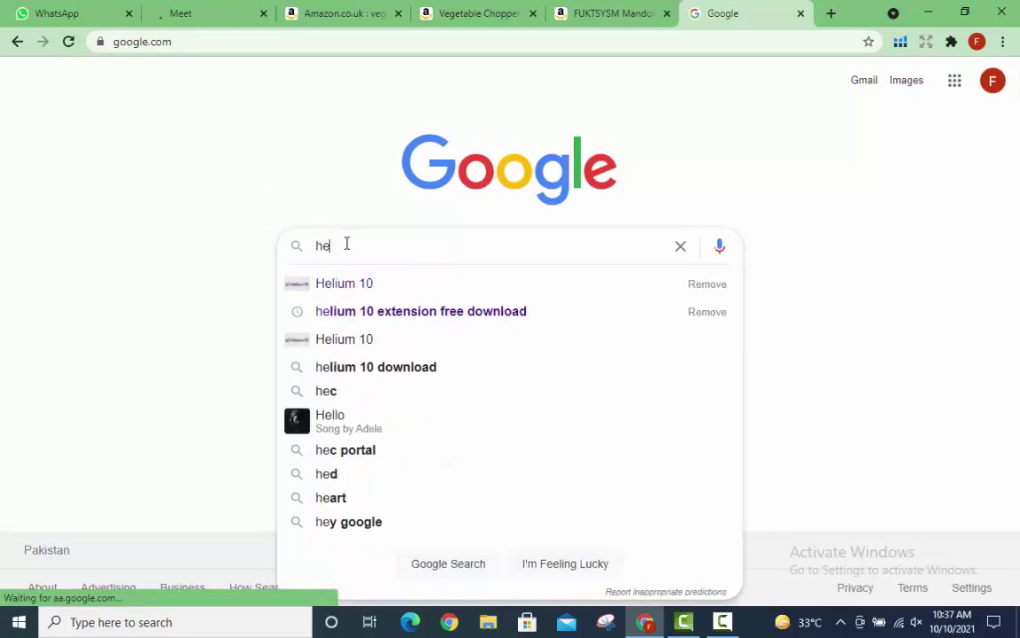
key(Down)
key(Return)
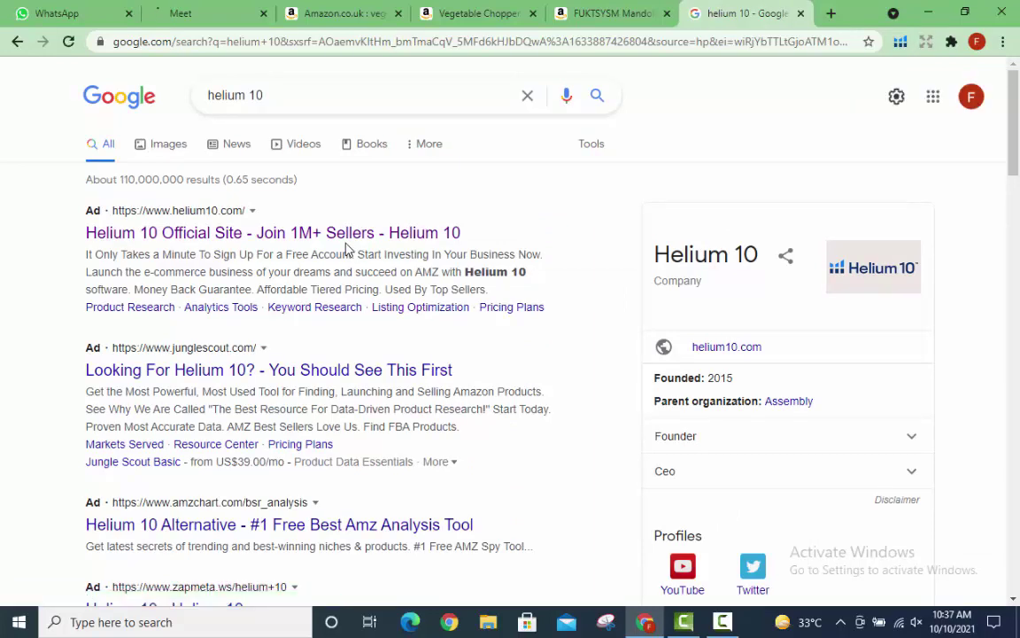
Open the Helium 10 Official Site from the search results and go to its login.
click(316, 228)
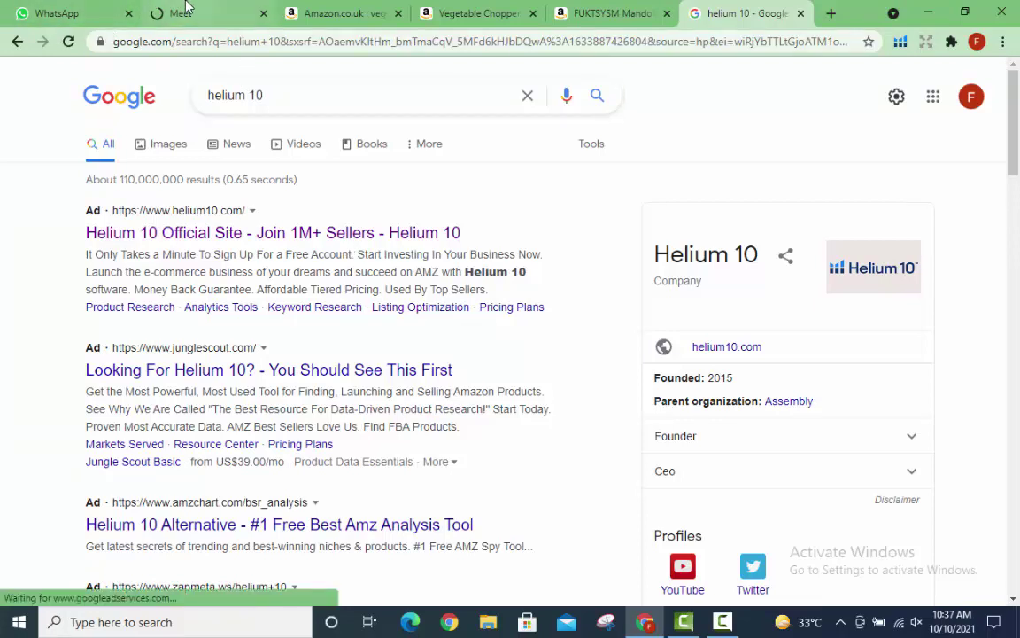
click(186, 11)
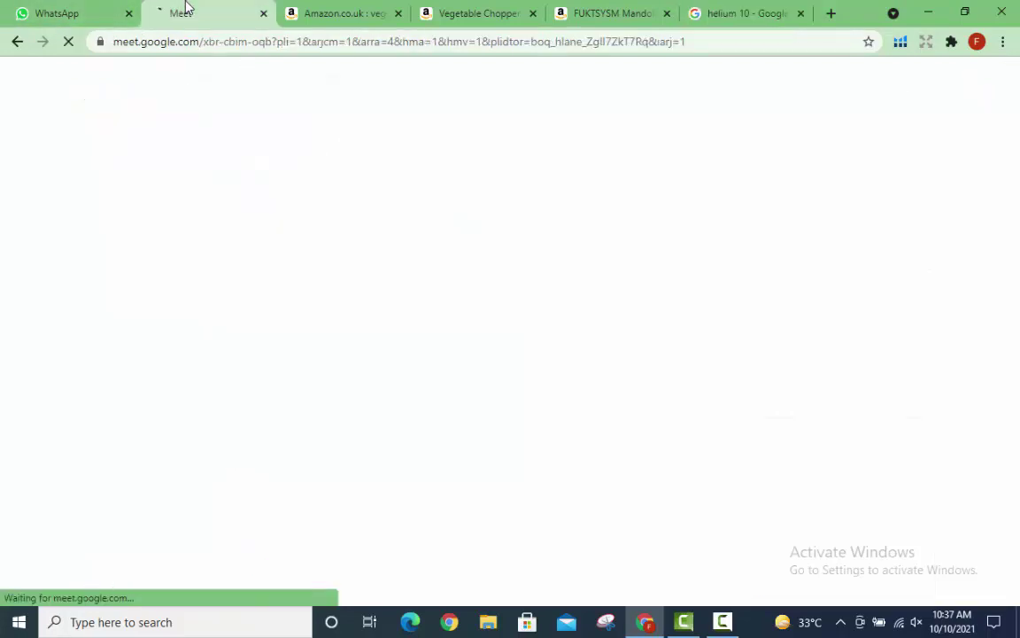
click(725, 11)
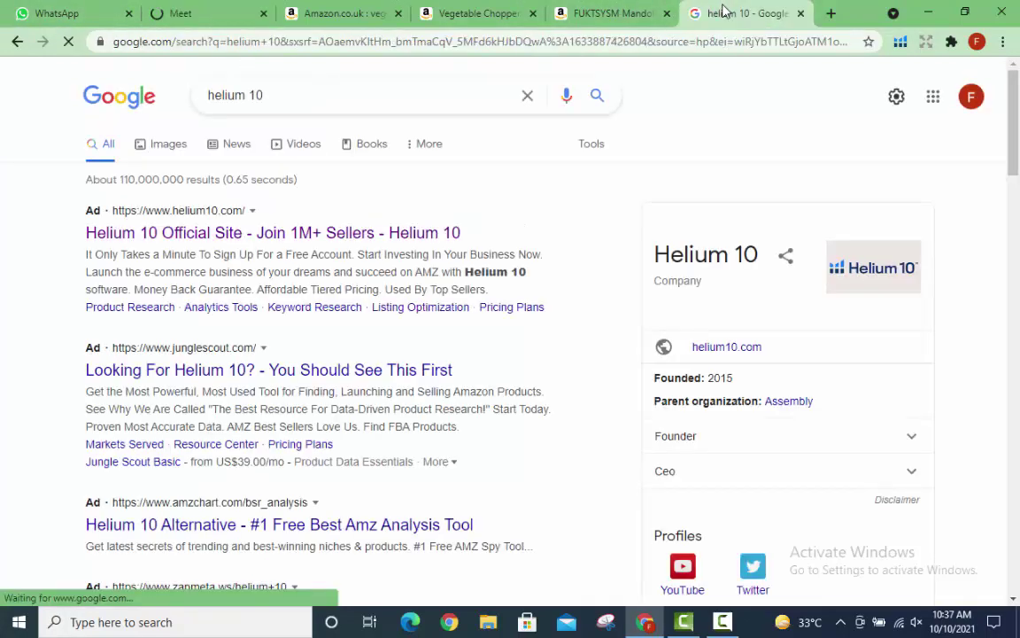
click(295, 236)
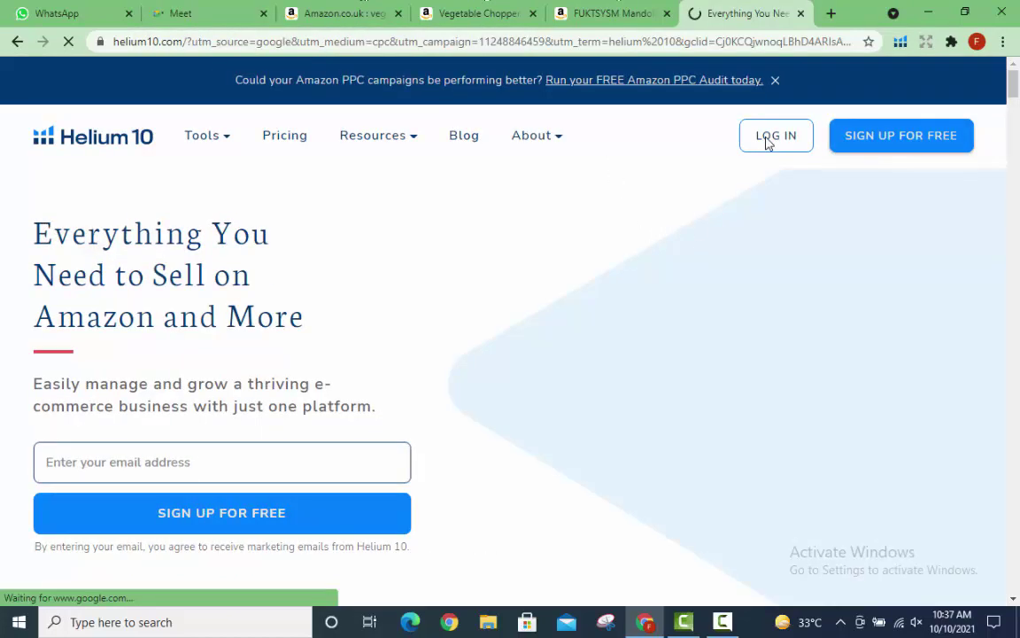
Switch to the Google Meet call and present the entire screen.
click(231, 16)
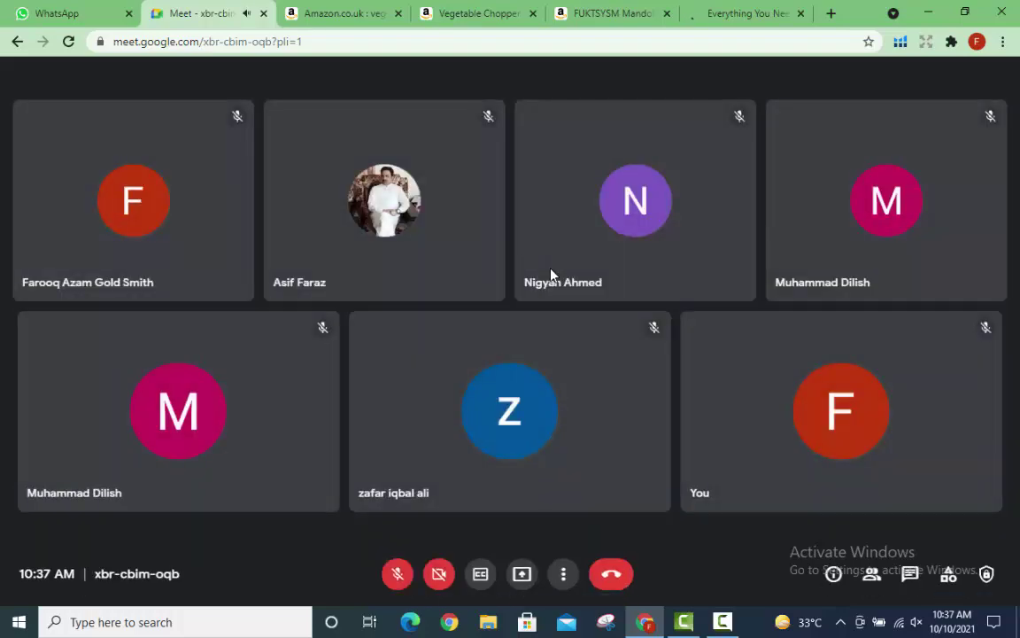
click(525, 574)
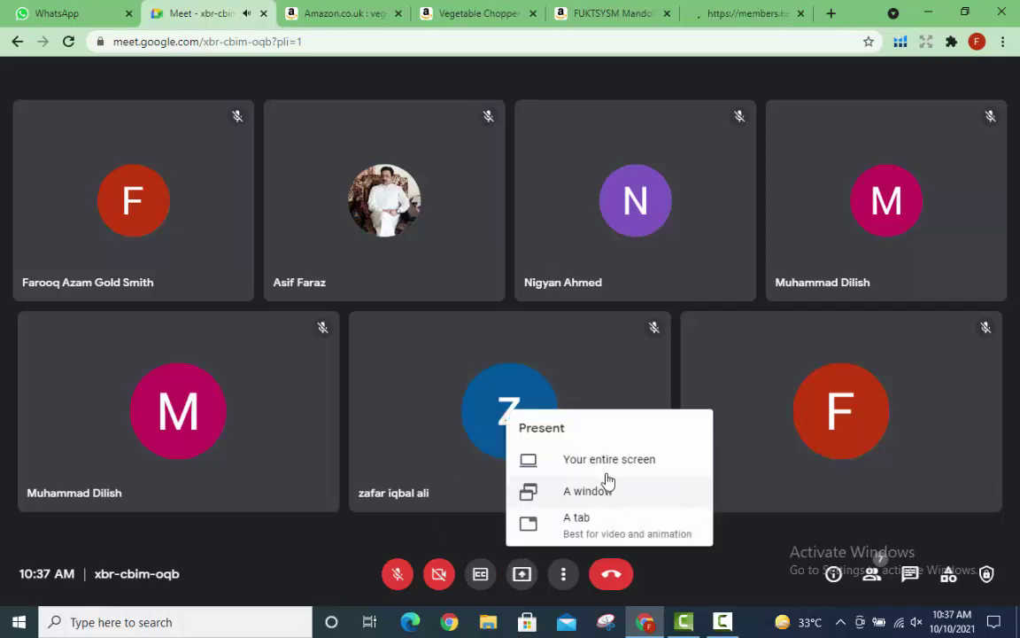
click(604, 460)
click(542, 297)
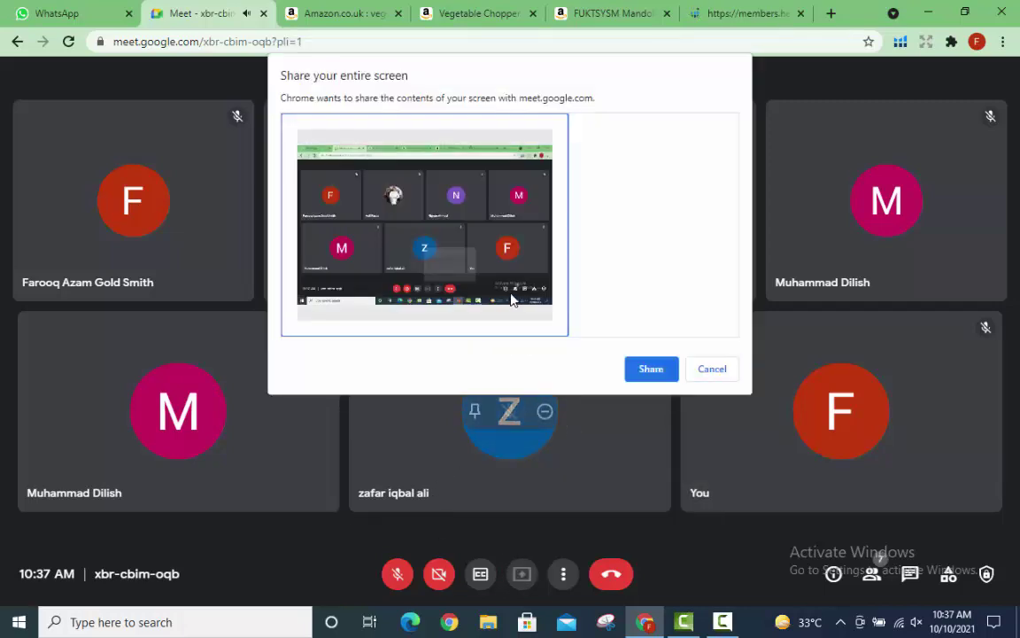
click(650, 368)
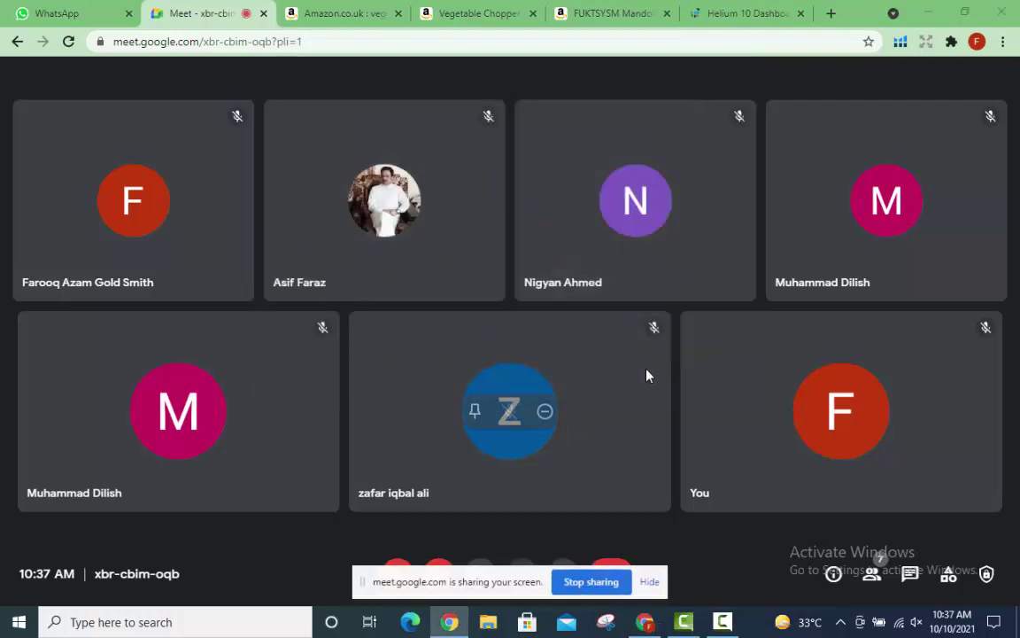
Switch to the Helium 10 dashboard and open the Magnet keyword research tool.
click(746, 10)
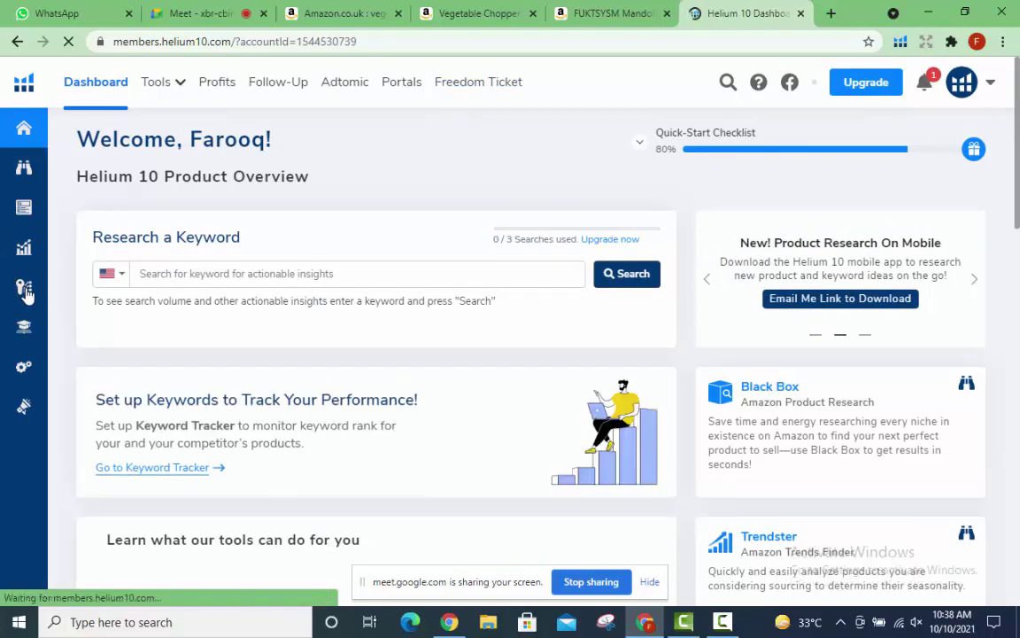
mouse_move(26, 292)
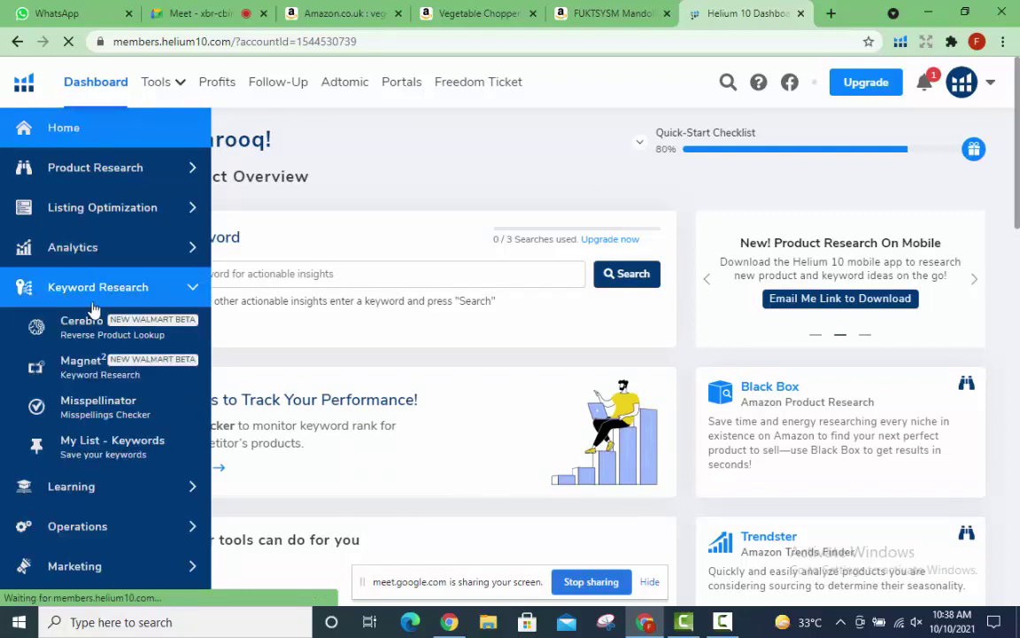
click(96, 366)
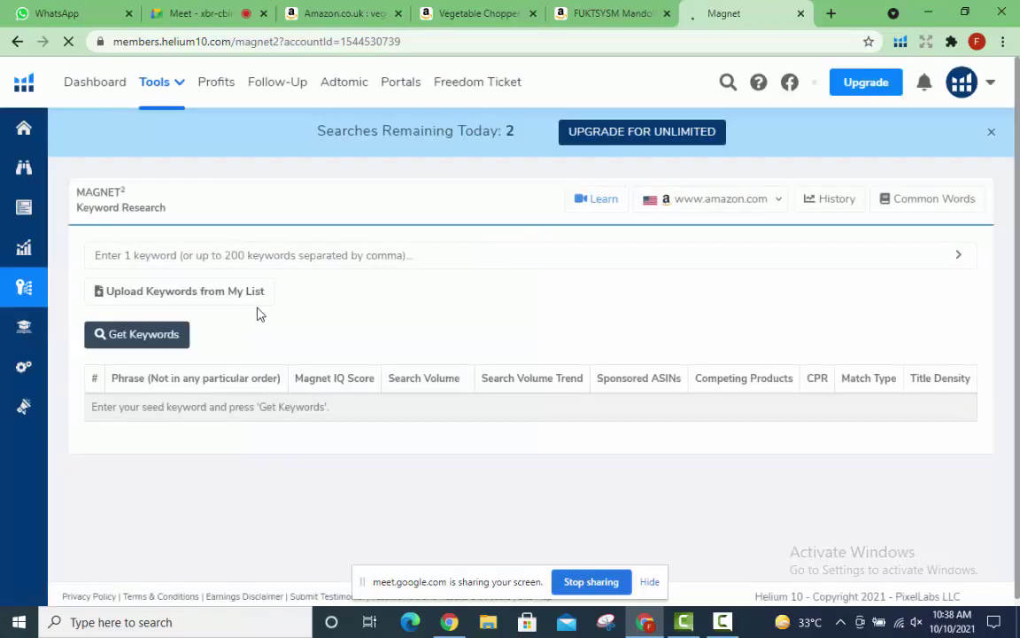
click(386, 254)
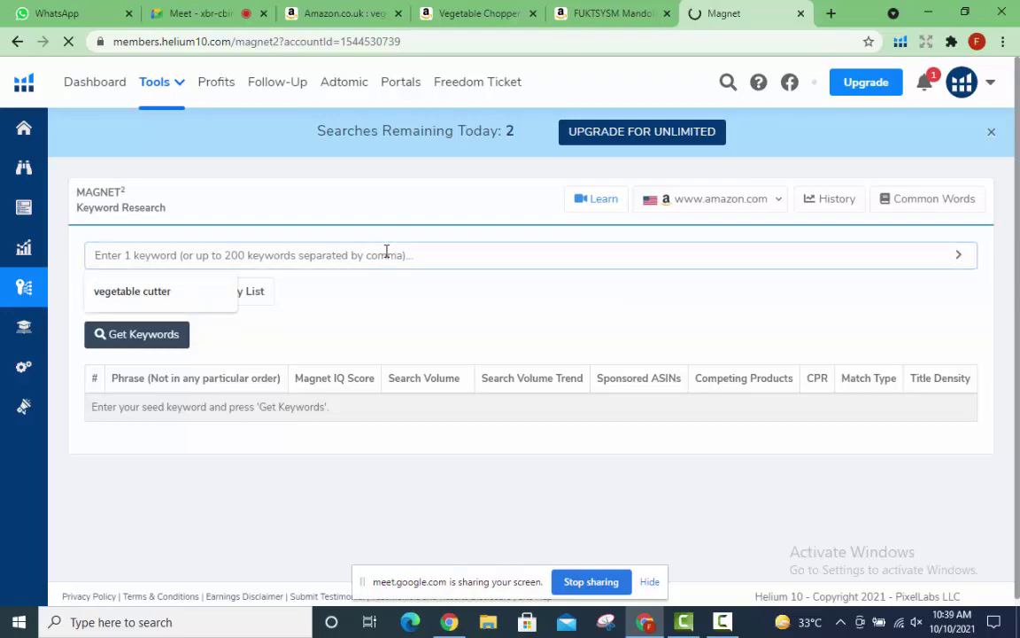
key(Down)
key(Return)
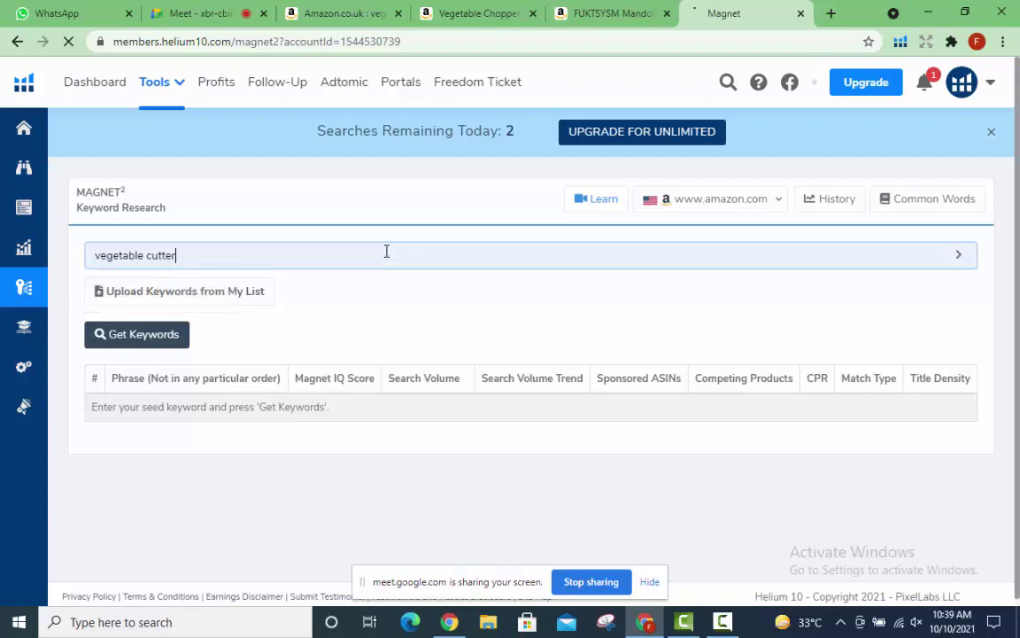
click(165, 343)
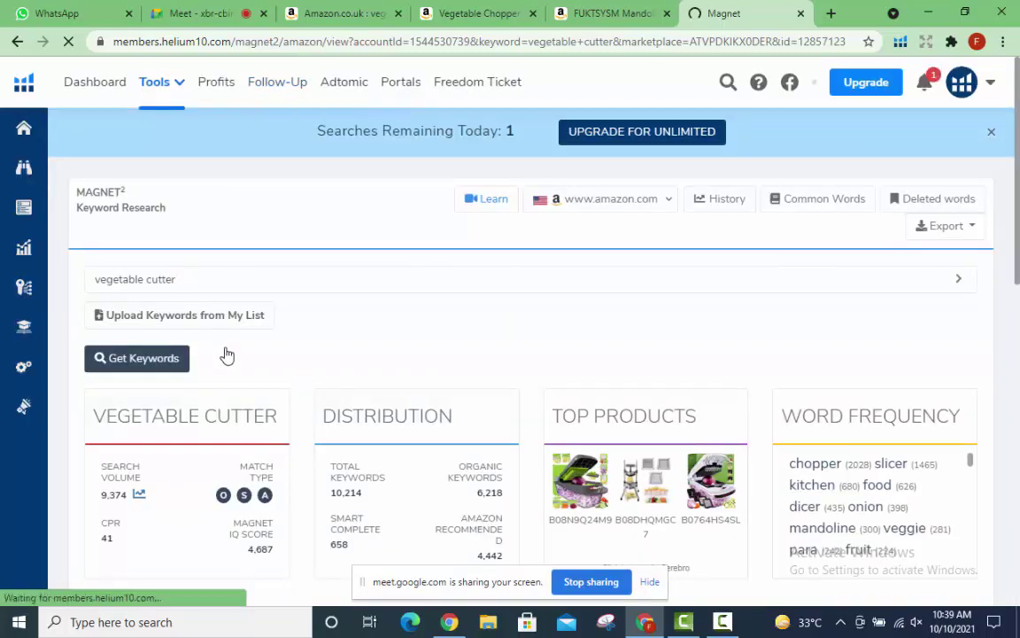
Set the Match Type filter of the keyword results to Organic.
scroll(406, 336, down, 3)
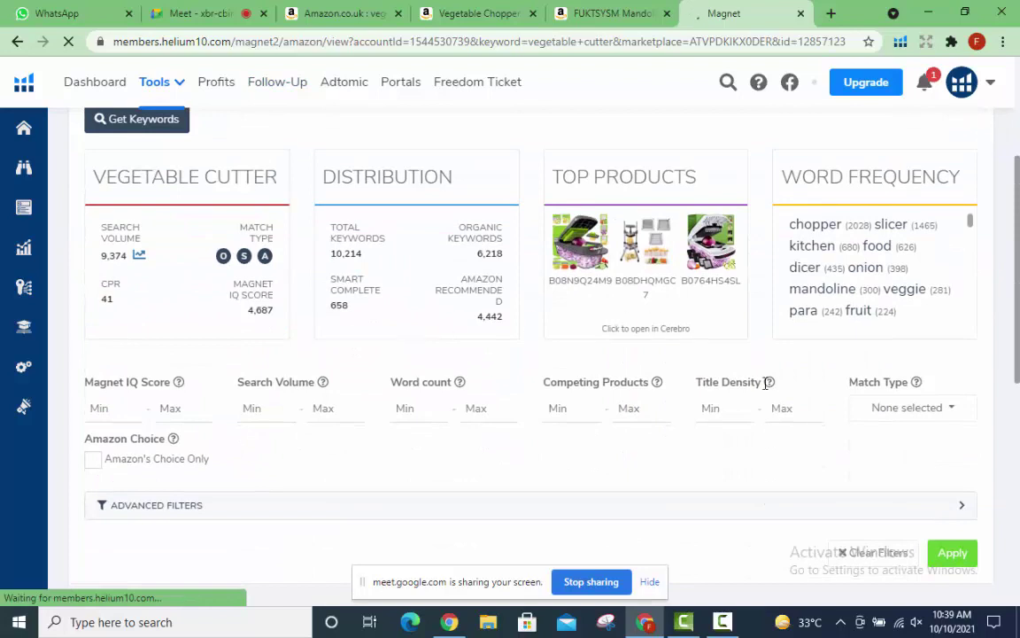
click(956, 418)
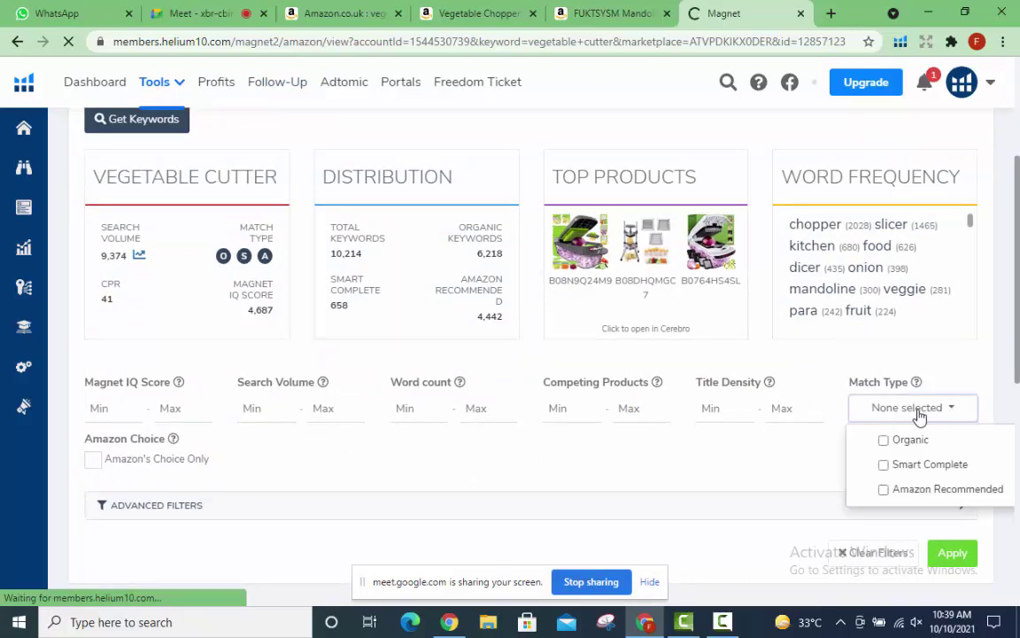
click(884, 439)
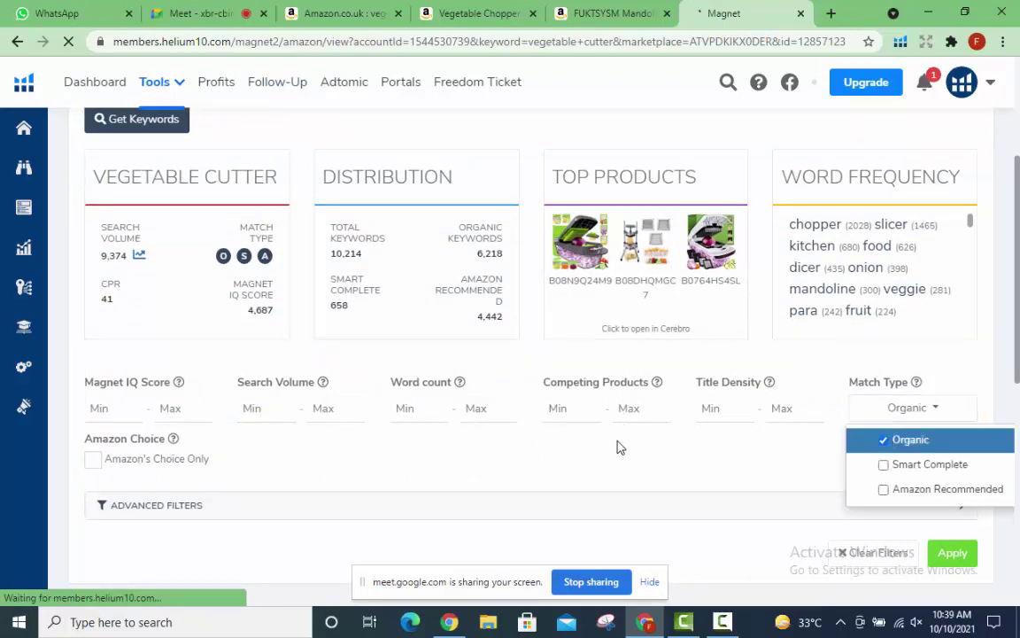
click(621, 448)
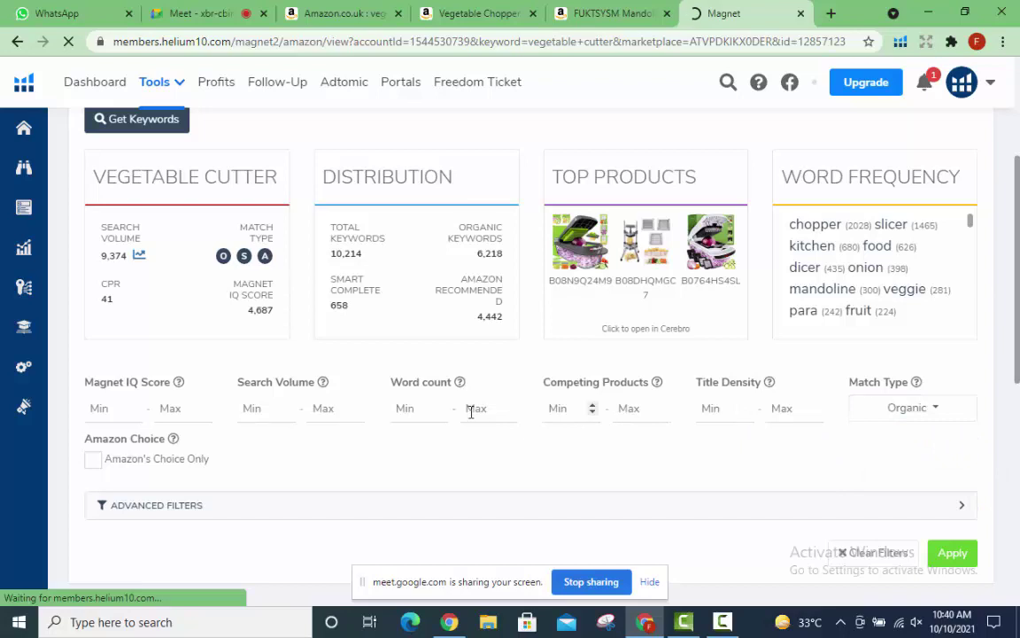
Set the minimum search volume to 5000, try to apply the filters, and dismiss the upgrade notice.
click(262, 407)
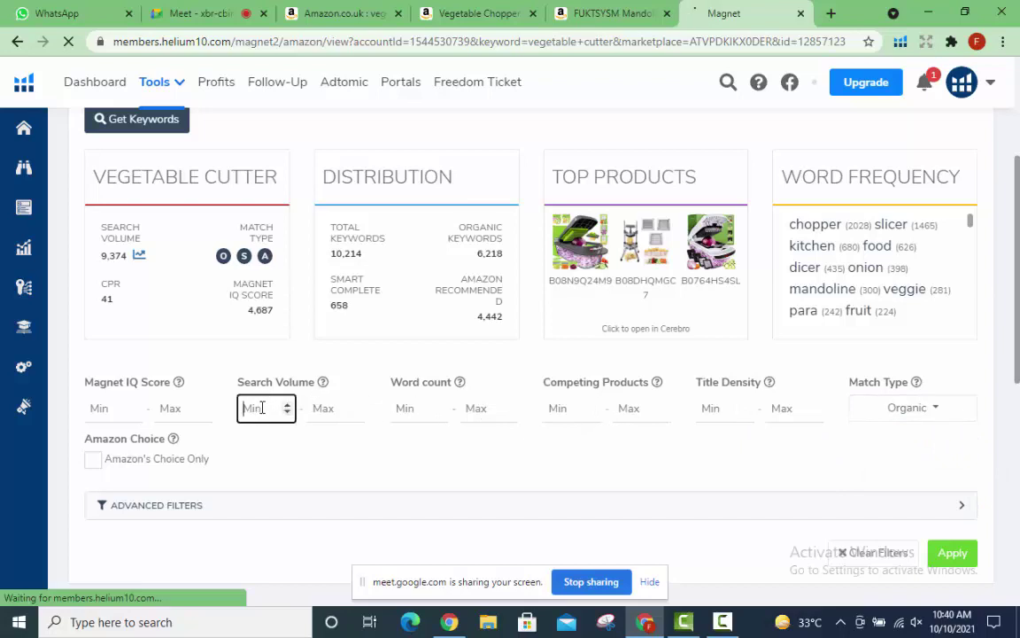
text(5000)
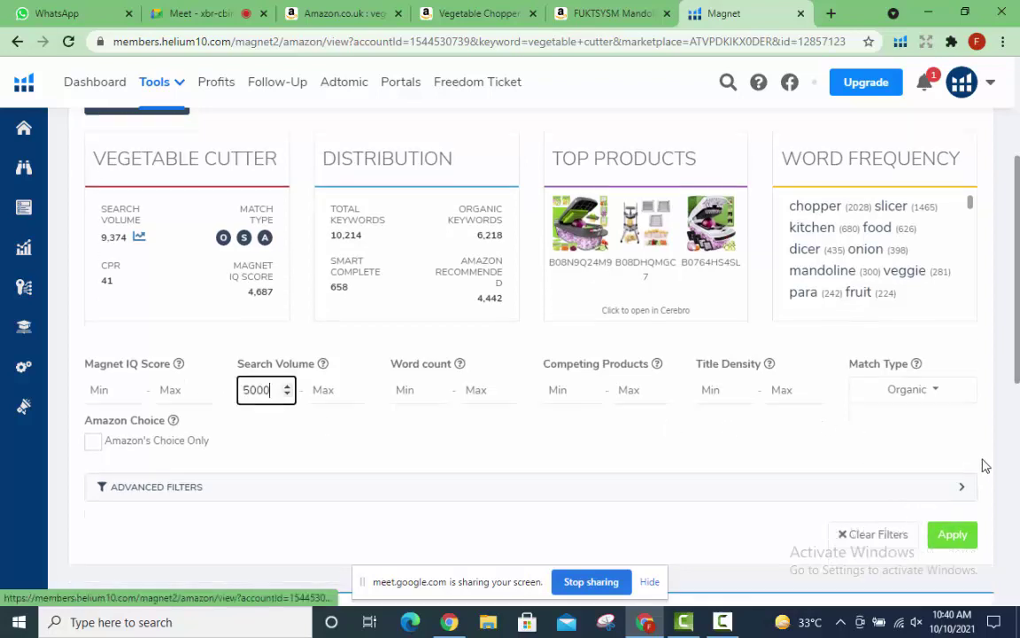
scroll(985, 465, down, 1)
click(954, 477)
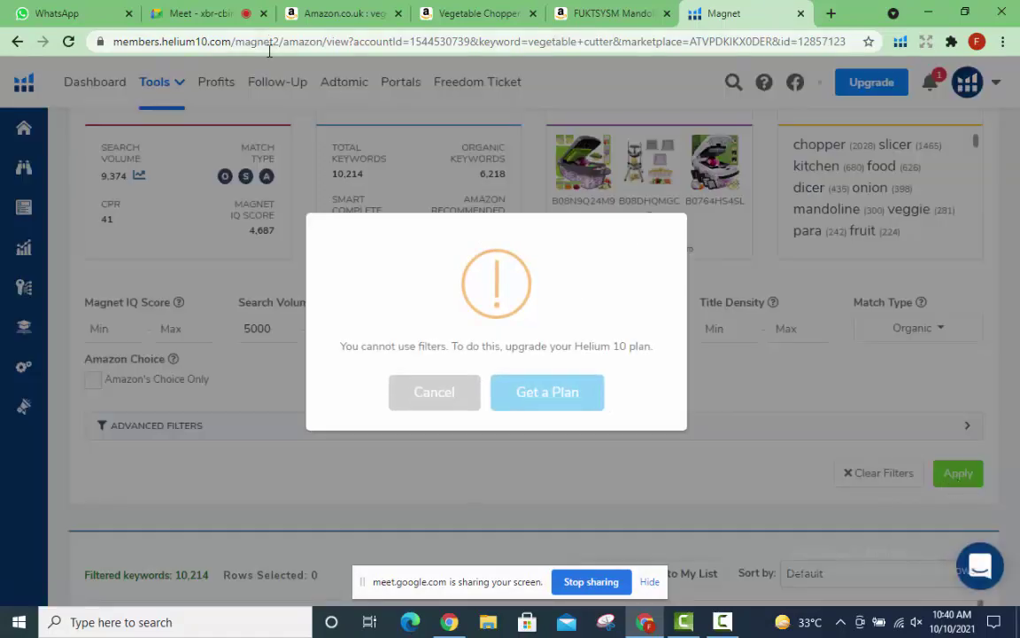
click(442, 397)
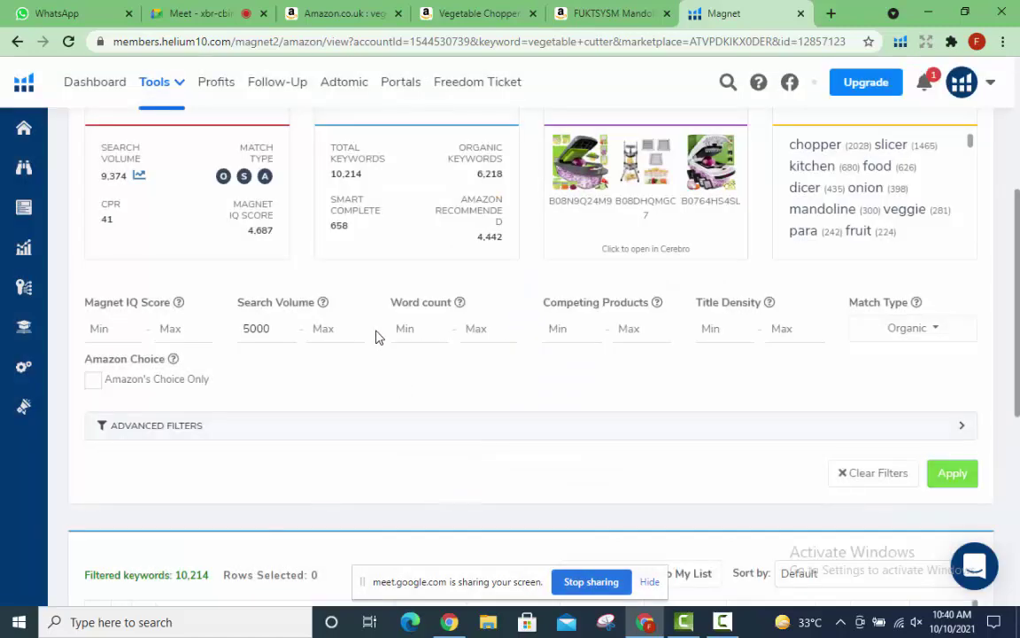
Try to sort the keyword table by search volume and dismiss the upgrade notice.
scroll(381, 335, down, 3)
scroll(386, 334, down, 1)
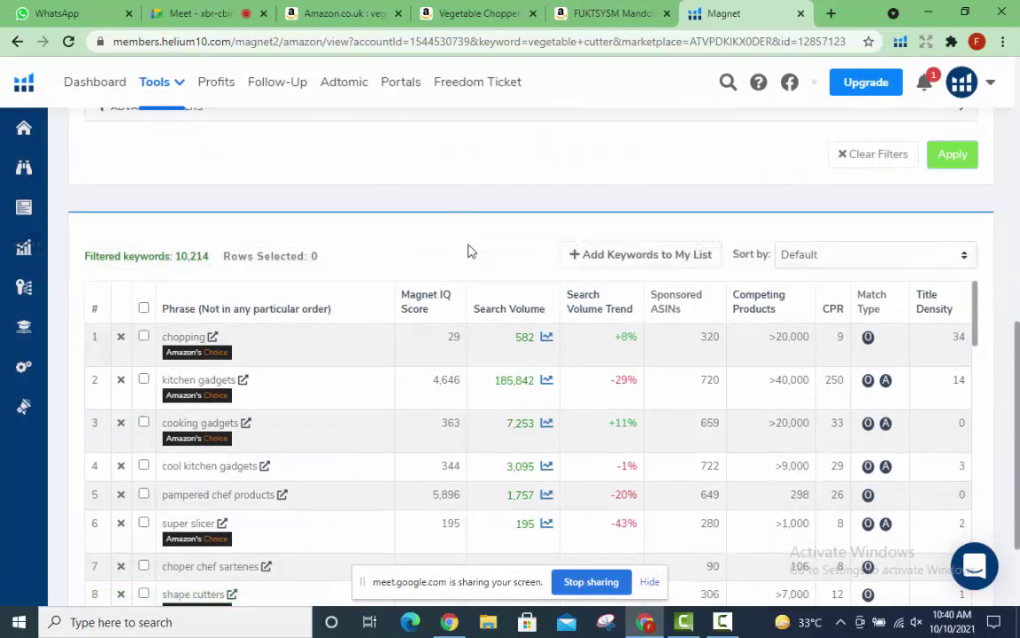
click(506, 309)
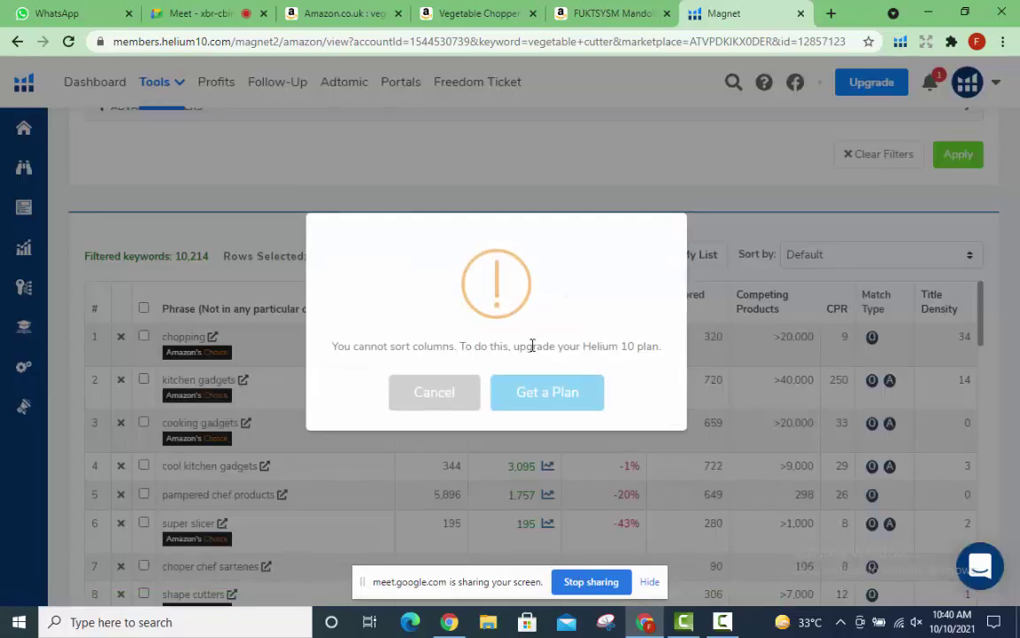
click(455, 383)
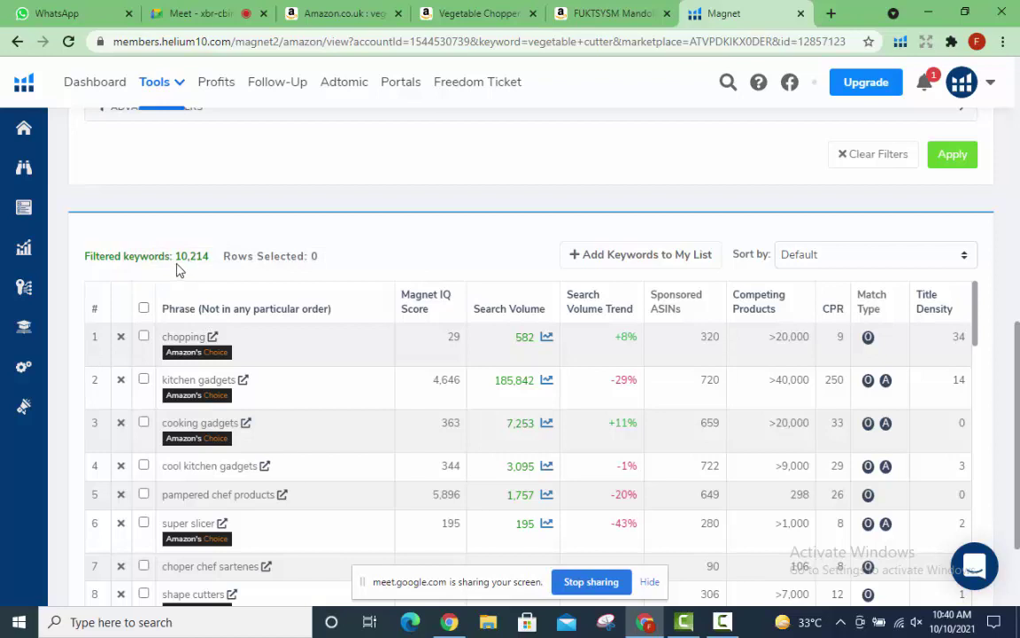
Examine the filtered keyword count, the summary cards, the keyword table and the available export formats.
drag(212, 258, 68, 252)
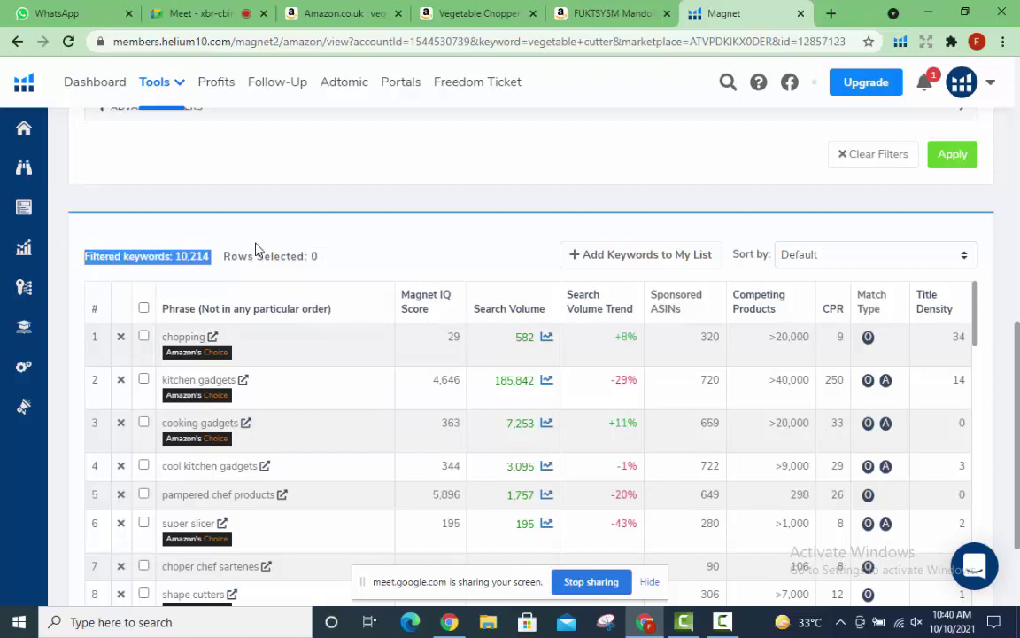
scroll(257, 246, up, 3)
scroll(274, 272, down, 2)
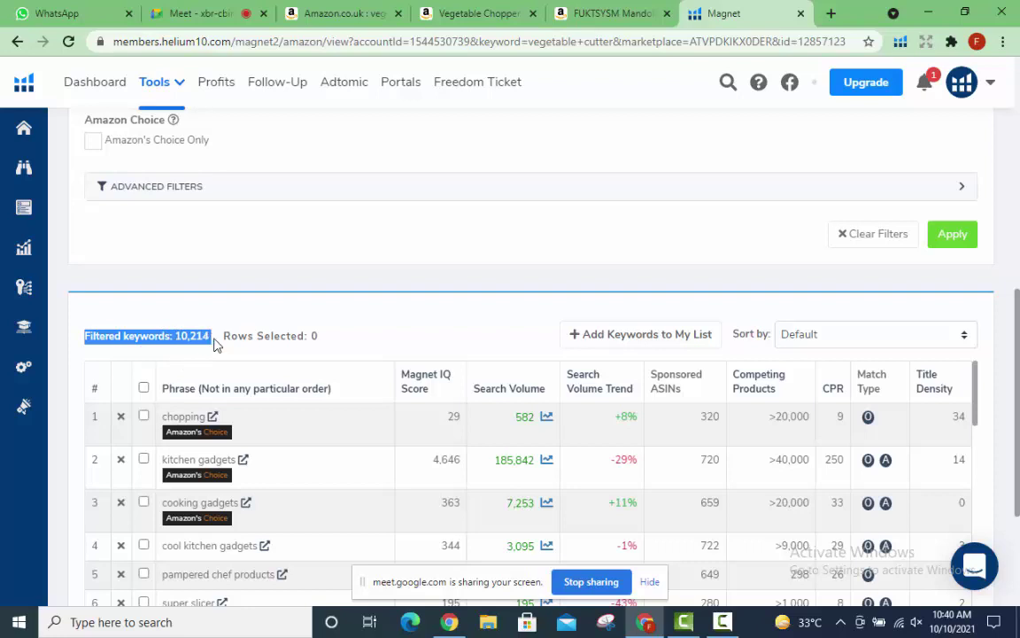
scroll(432, 288, up, 3)
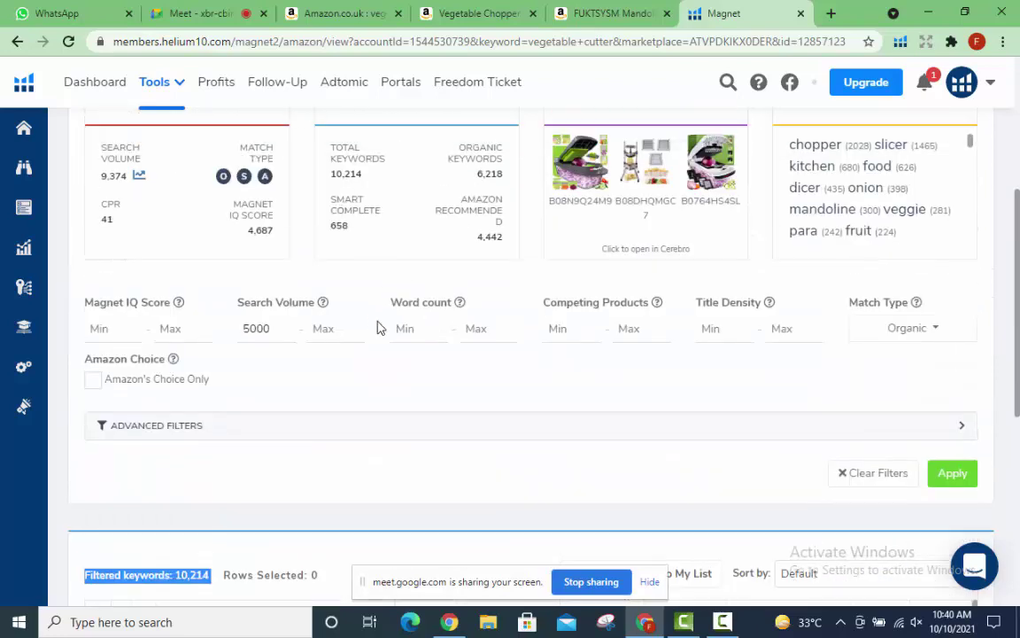
scroll(275, 332, down, 4)
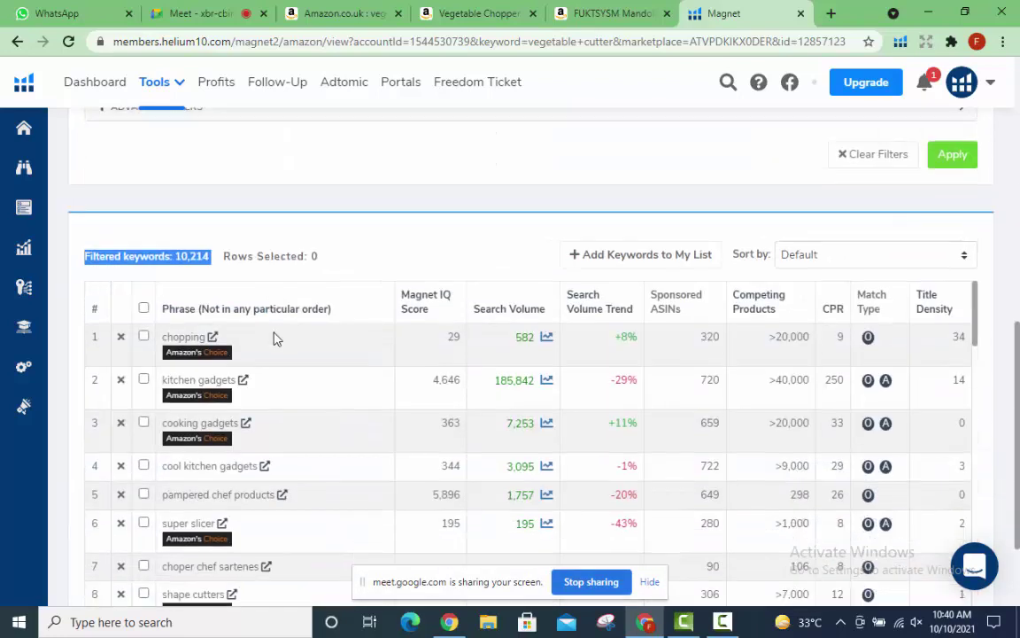
scroll(277, 335, down, 1)
scroll(278, 333, up, 1)
scroll(903, 305, up, 5)
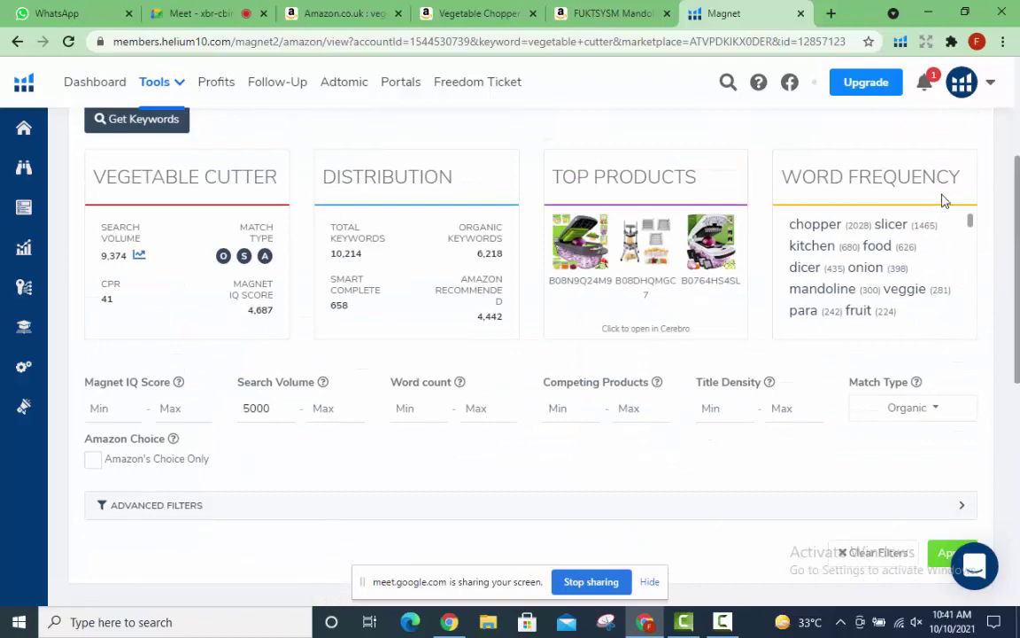
scroll(943, 213, up, 3)
scroll(858, 302, down, 8)
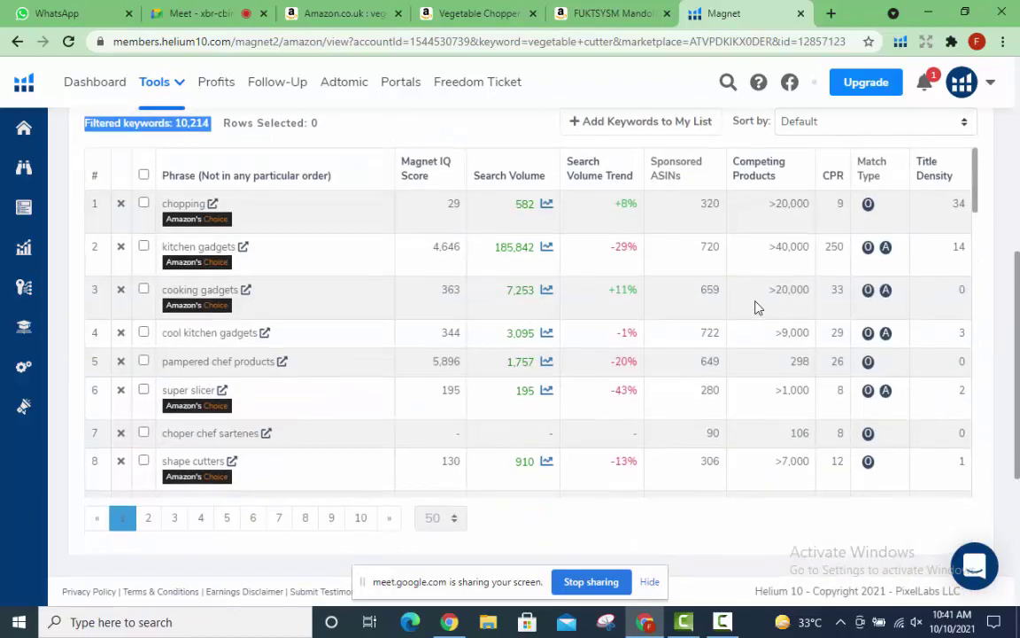
scroll(757, 307, up, 8)
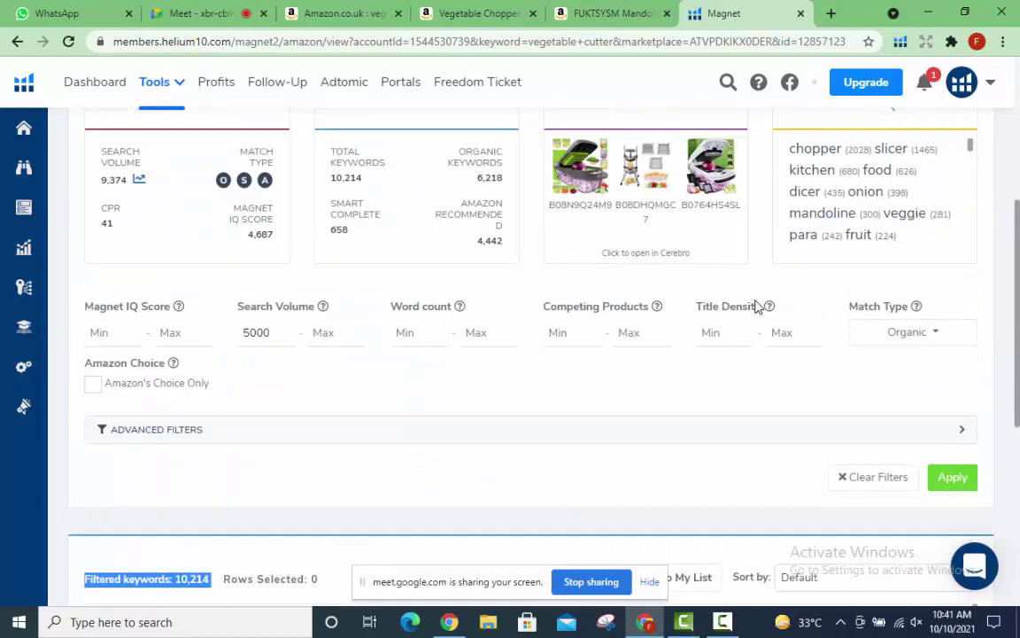
click(946, 227)
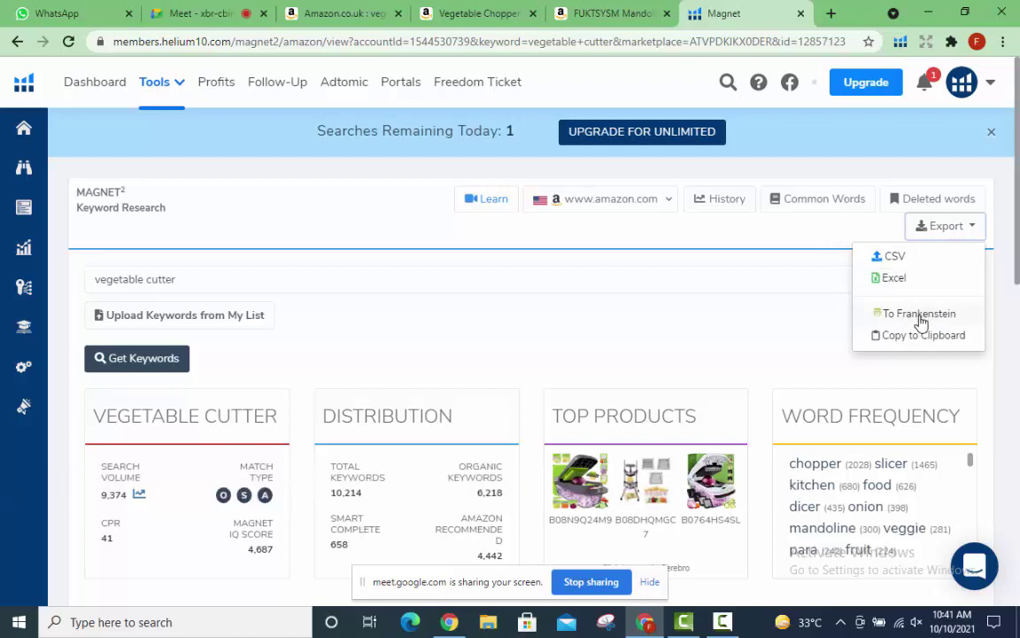
click(753, 317)
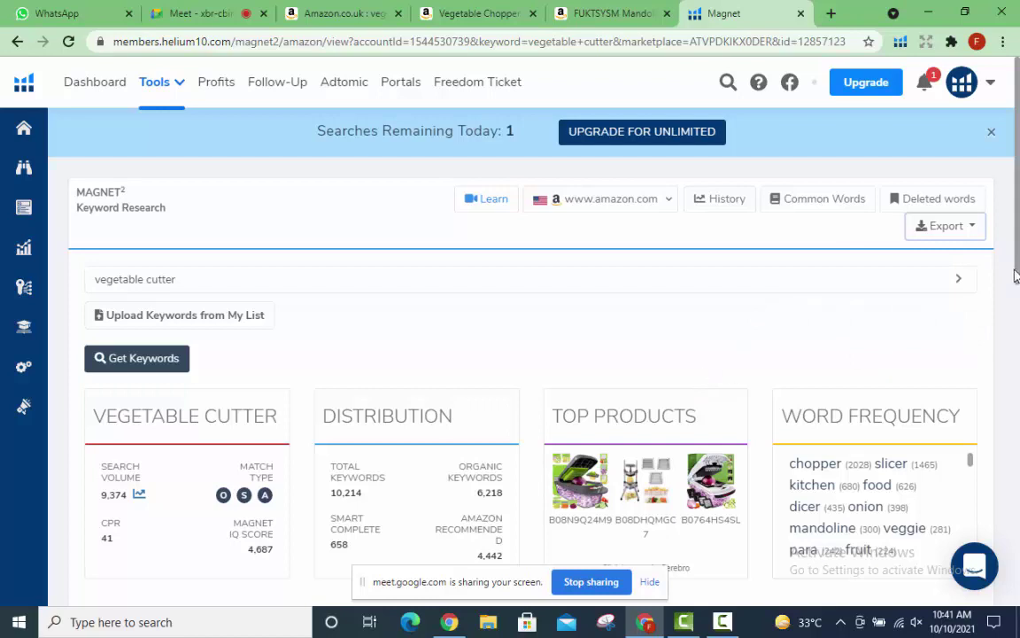
Deselect Organic in the Match Type filter, try to apply the filters again, and dismiss the upgrade notice.
scroll(960, 358, down, 5)
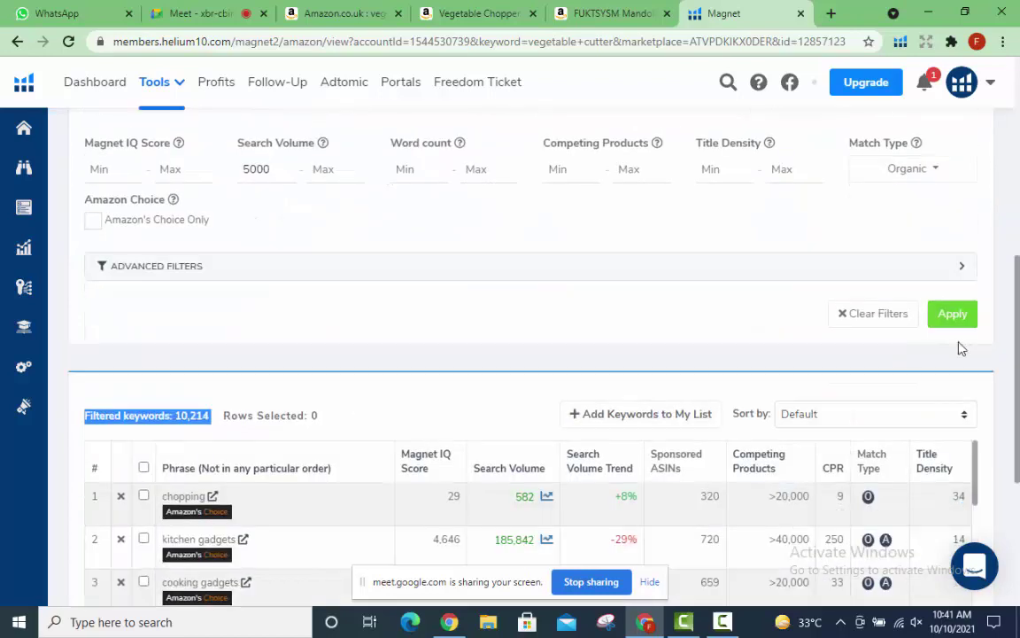
click(914, 174)
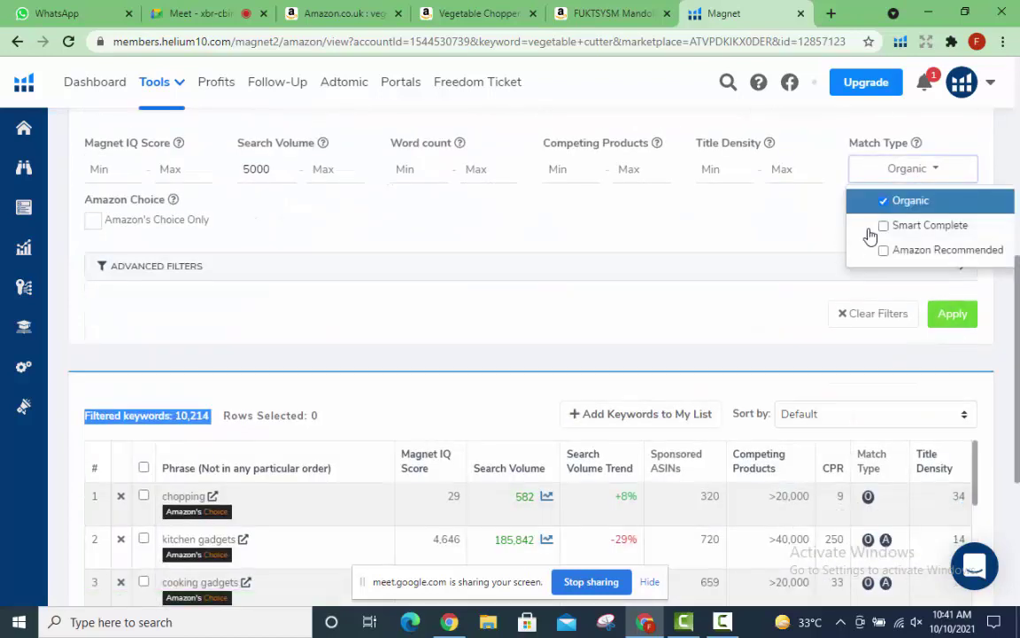
click(883, 201)
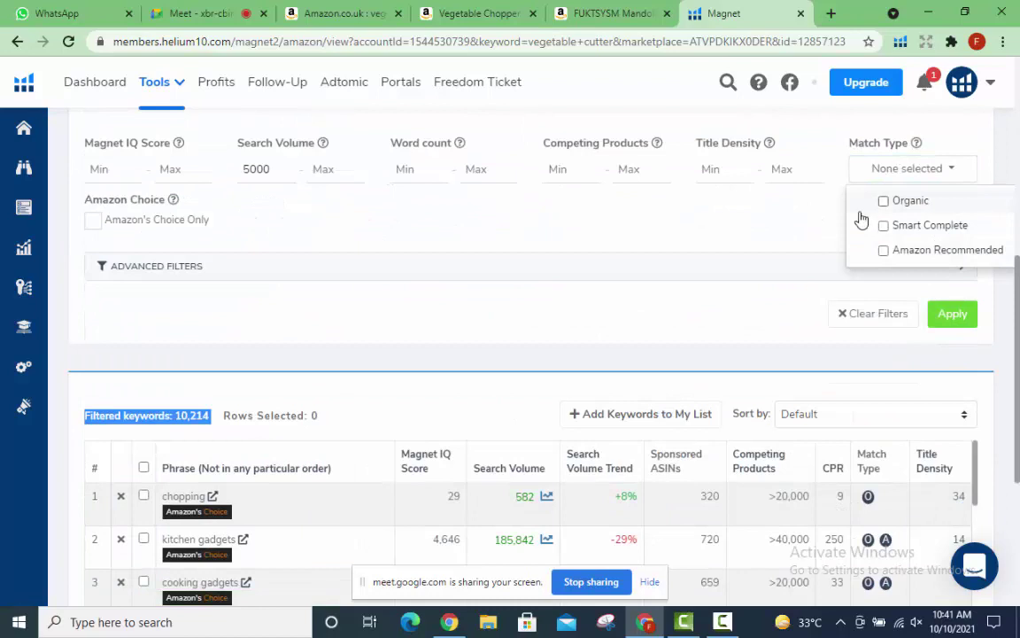
click(967, 317)
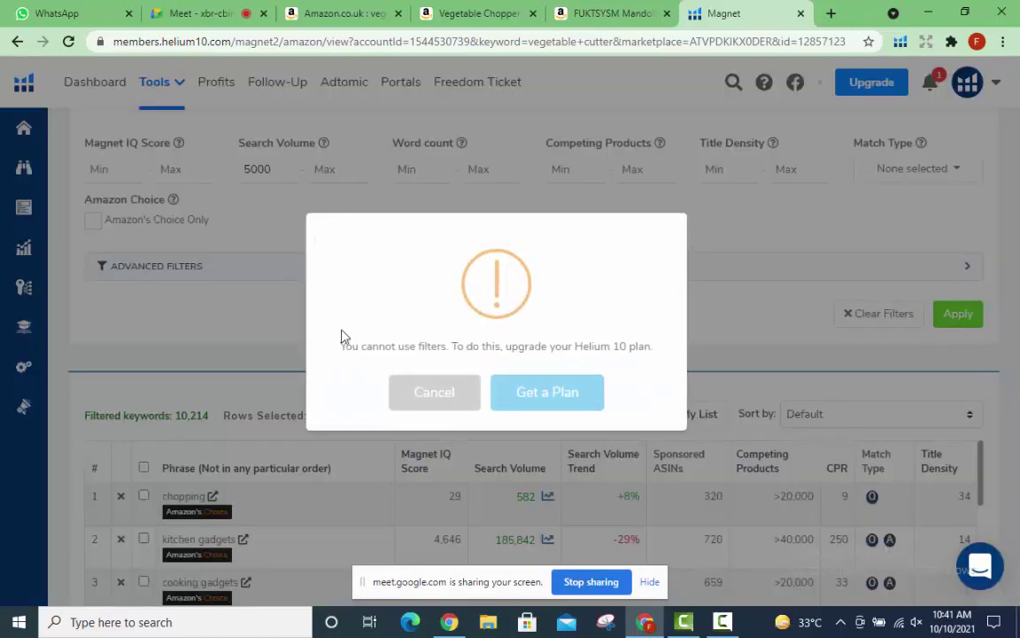
click(404, 406)
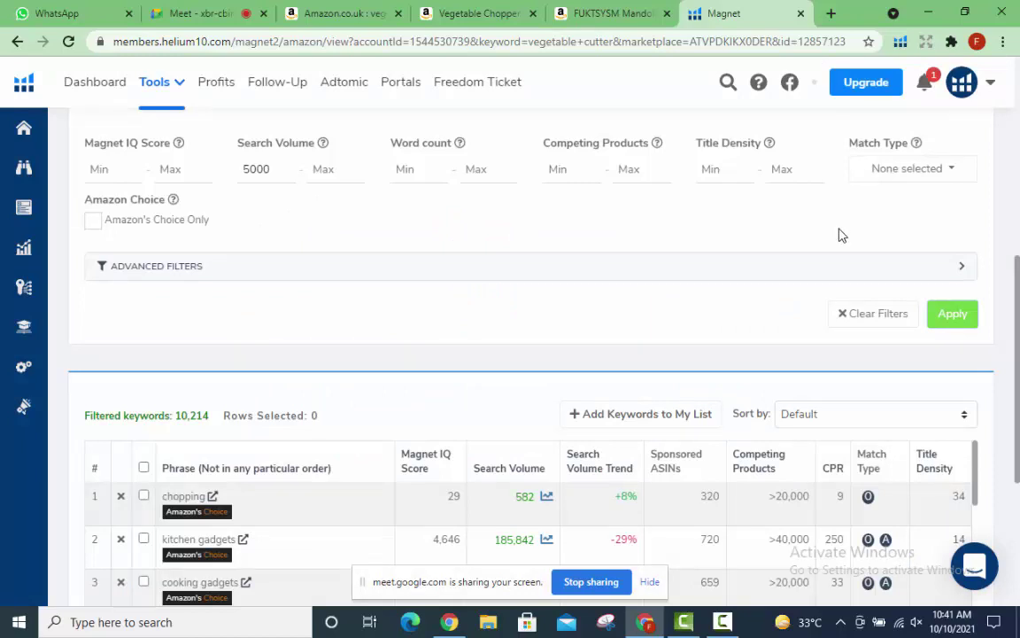
Try to export the Magnet keywords to Frankenstein, cancel the export, and return to the results.
scroll(838, 232, up, 5)
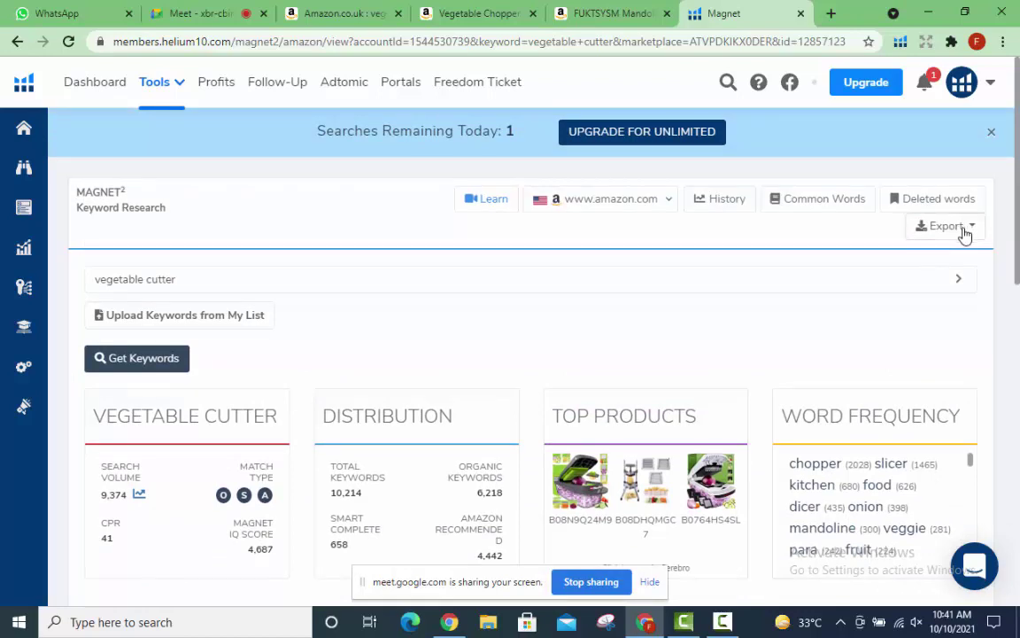
click(964, 232)
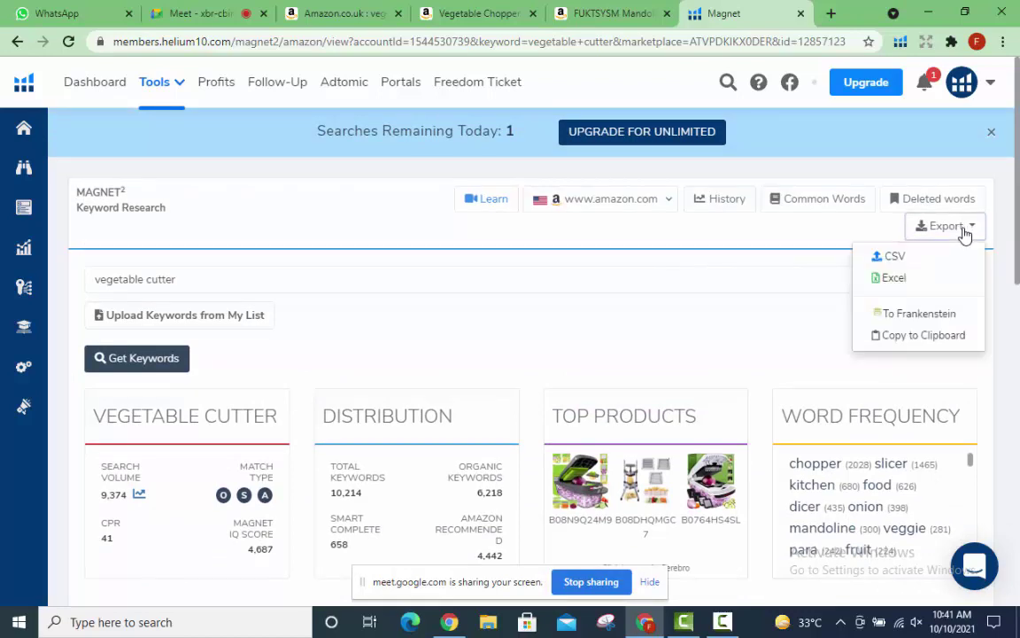
click(927, 315)
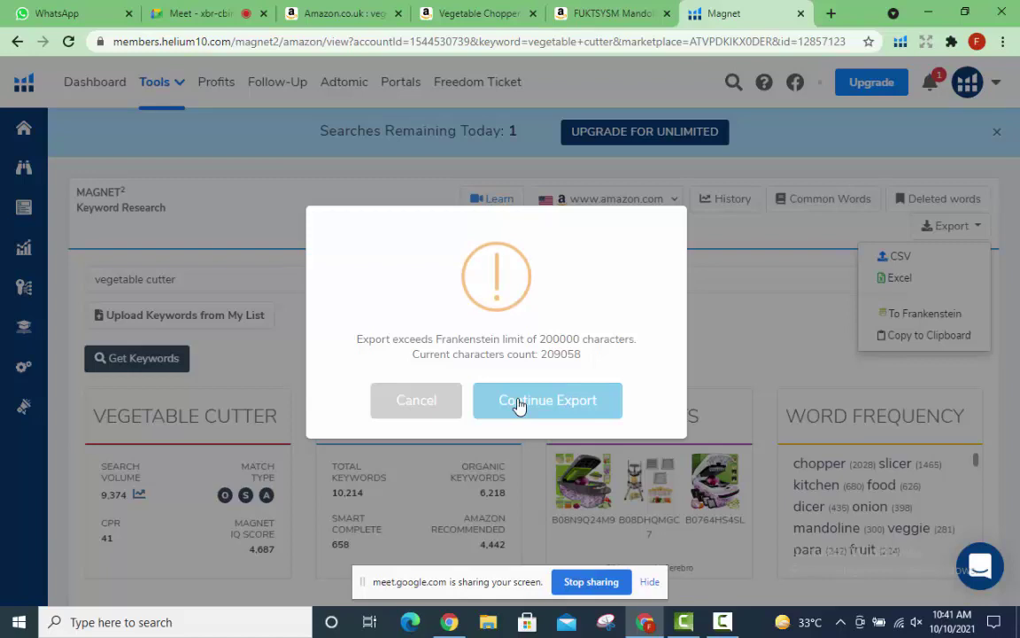
click(426, 401)
scroll(358, 379, down, 10)
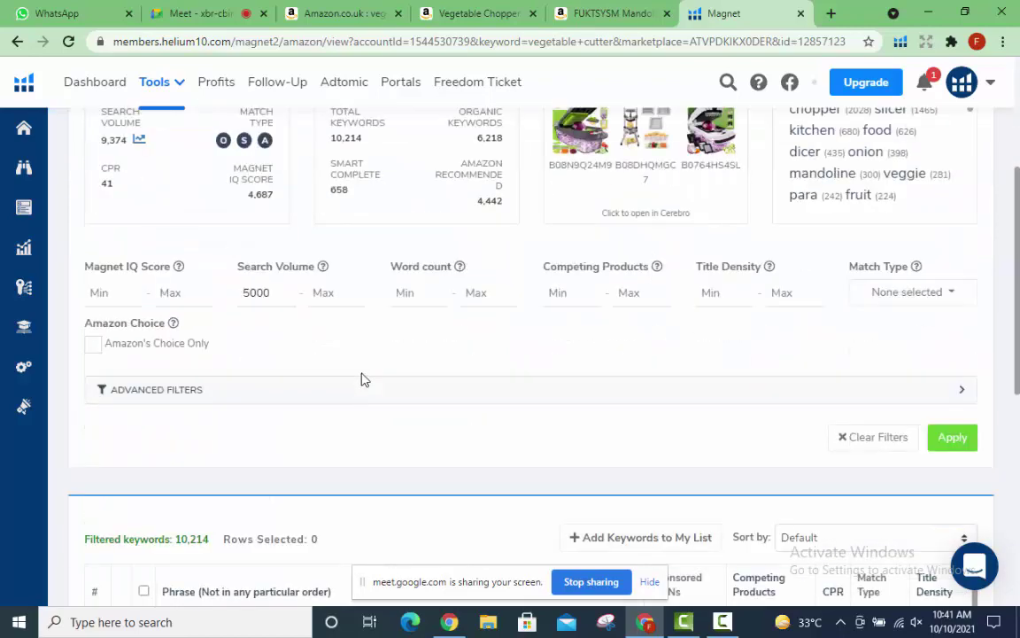
Select the first eight keyword rows in the Magnet table, and extend the selection to every row on the page.
scroll(363, 378, up, 3)
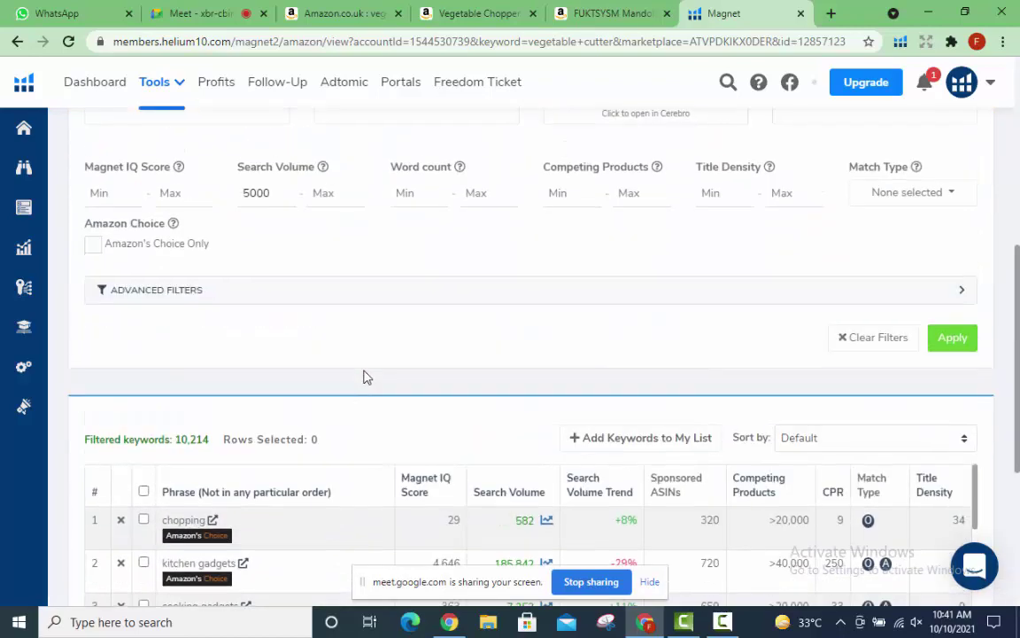
scroll(363, 377, down, 5)
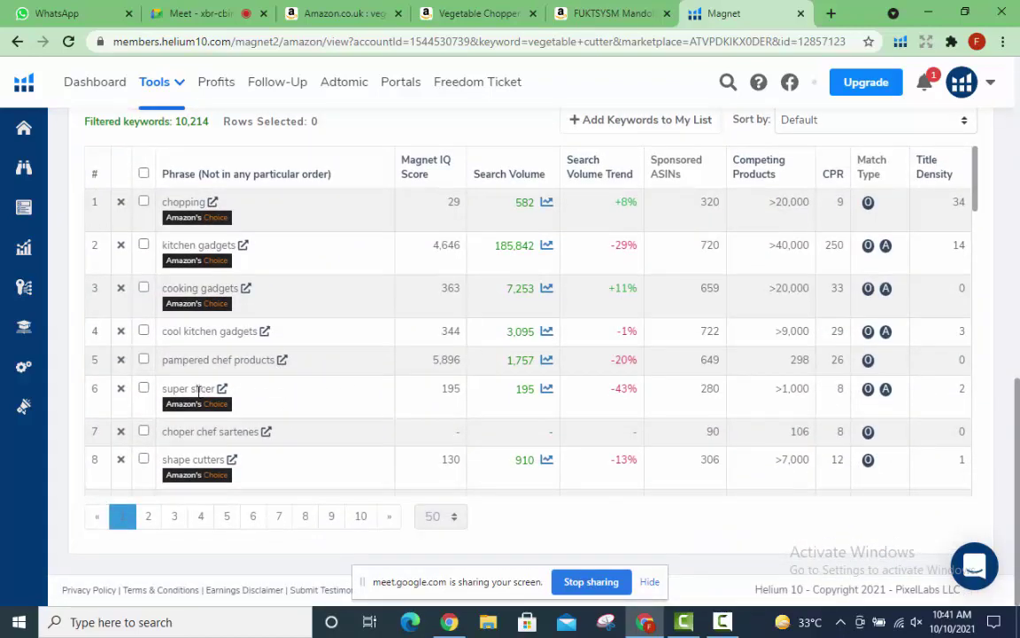
click(144, 459)
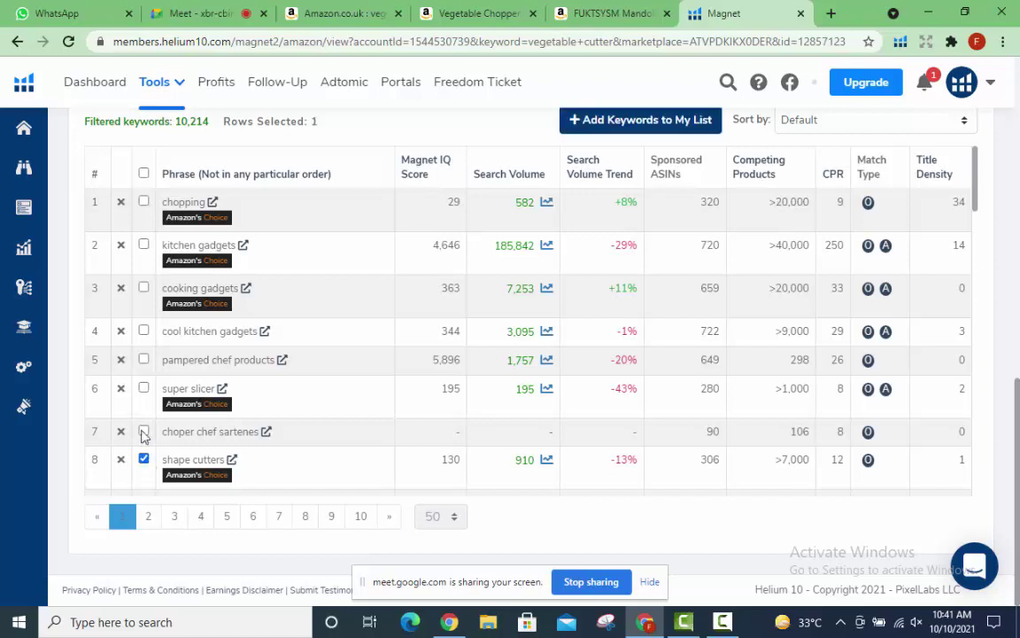
click(143, 430)
click(143, 388)
shift+click(143, 330)
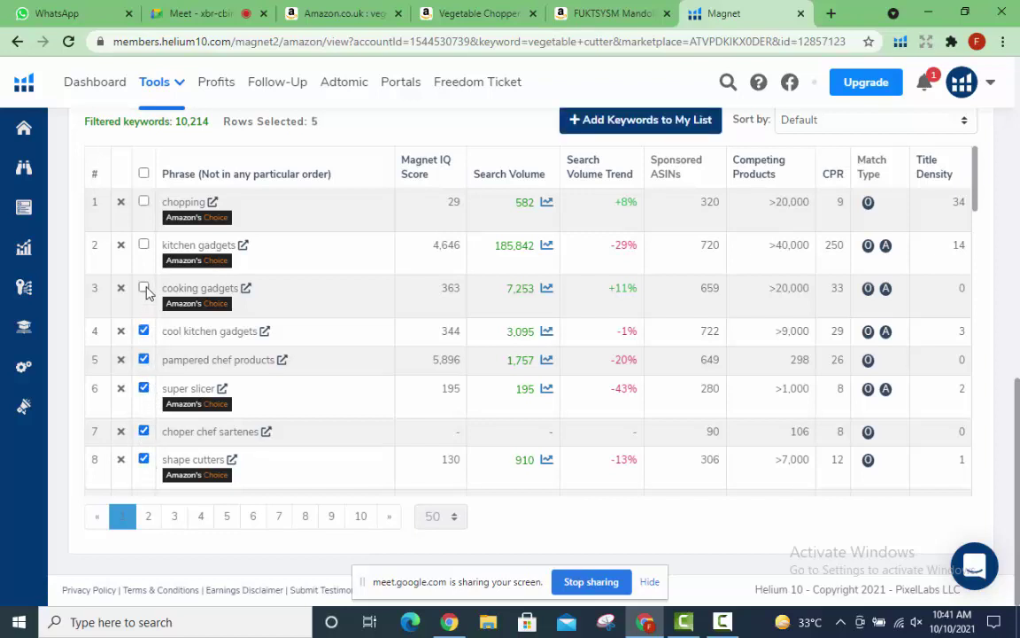
click(144, 288)
click(143, 245)
click(144, 202)
click(143, 173)
Try to add the selected keywords to My List, and dismiss the upgrade notice.
scroll(171, 228, up, 5)
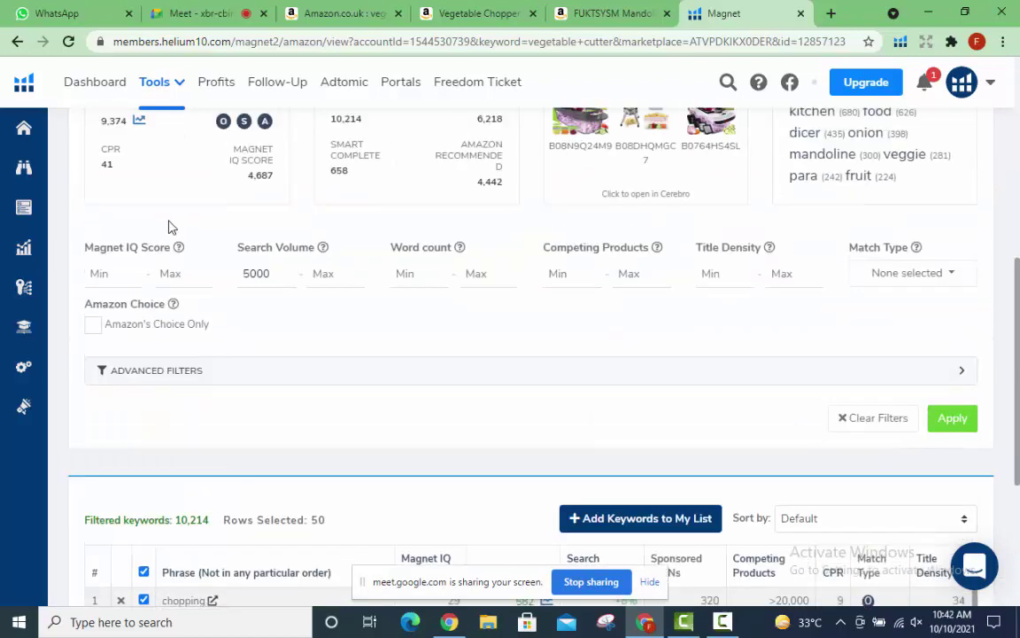
scroll(381, 500, down, 2)
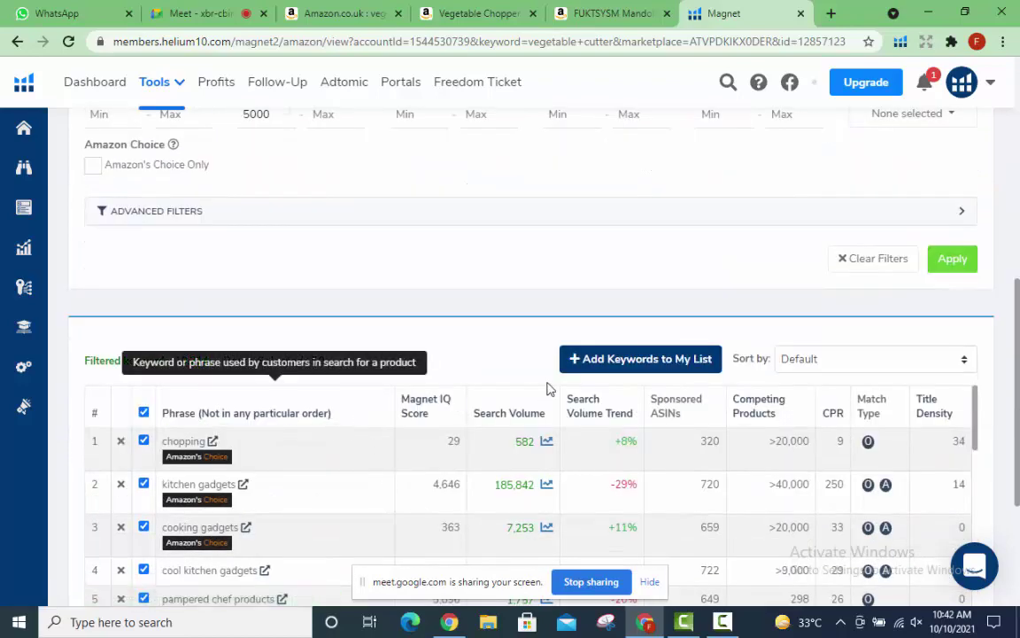
click(606, 360)
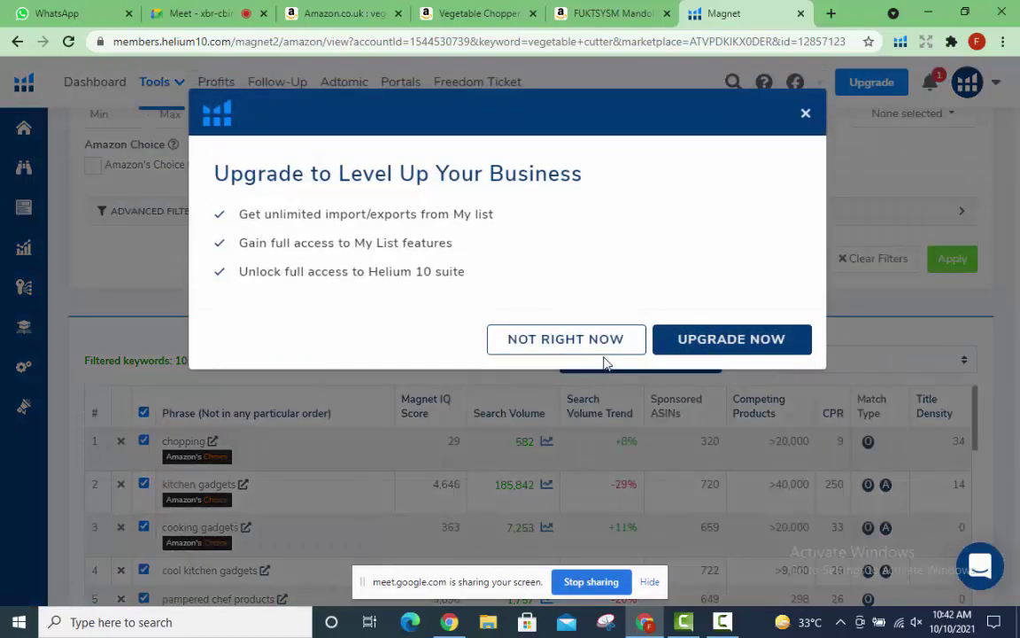
click(805, 116)
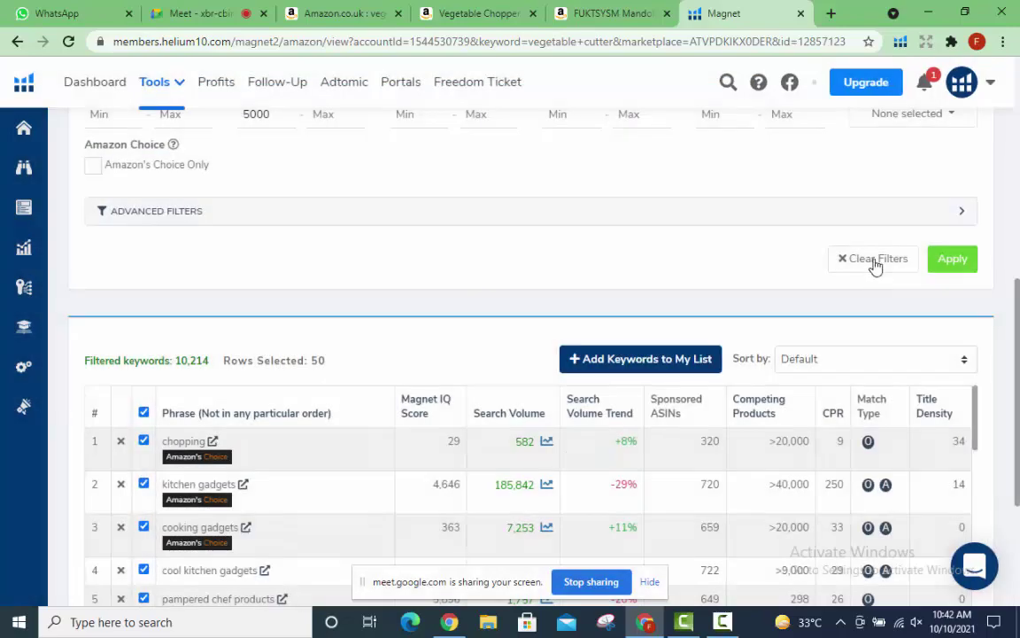
Examine the Magnet summary cards, the filter settings and the keyword table with its selected rows.
scroll(876, 266, up, 6)
scroll(699, 298, down, 2)
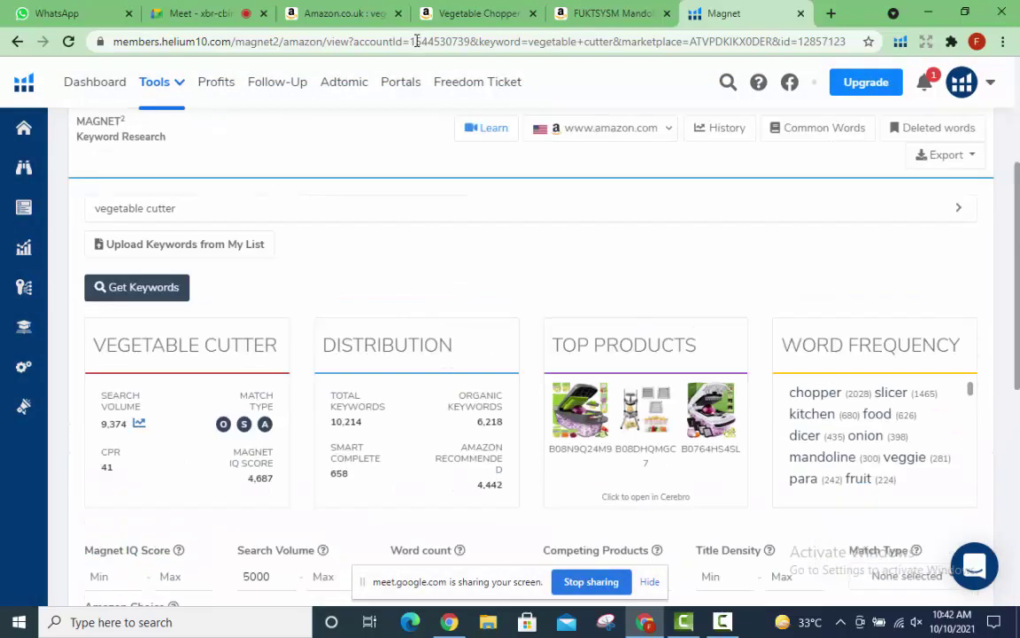
scroll(531, 266, up, 2)
scroll(491, 264, down, 9)
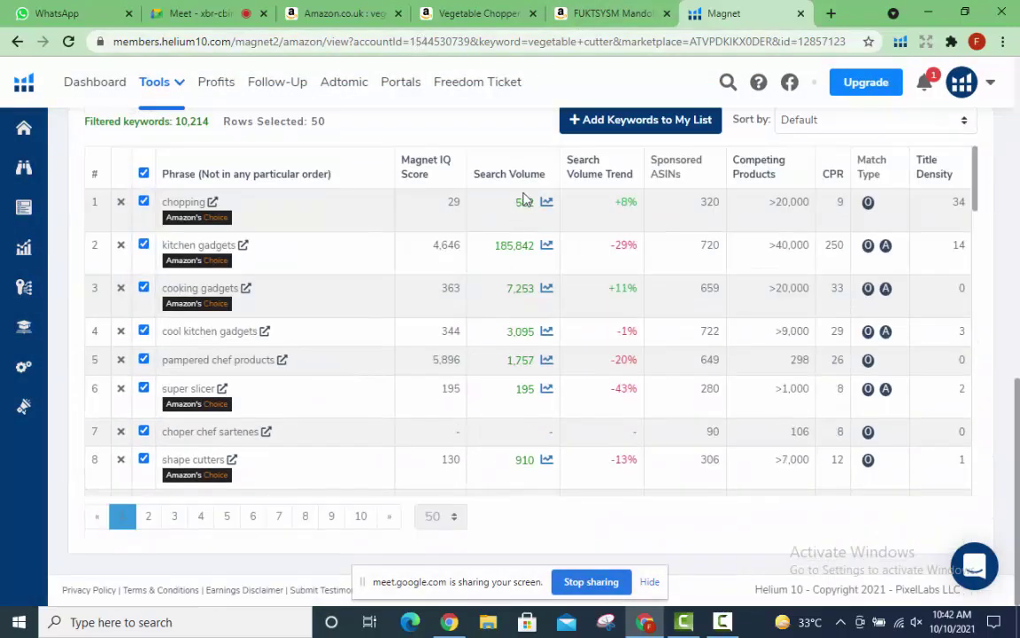
scroll(492, 265, up, 5)
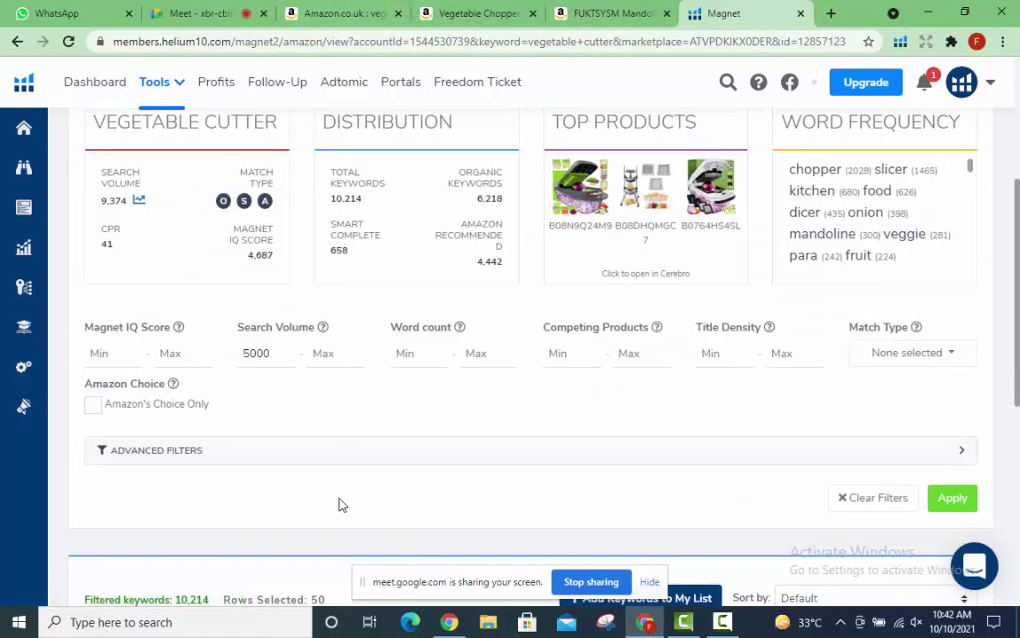
scroll(412, 347, down, 5)
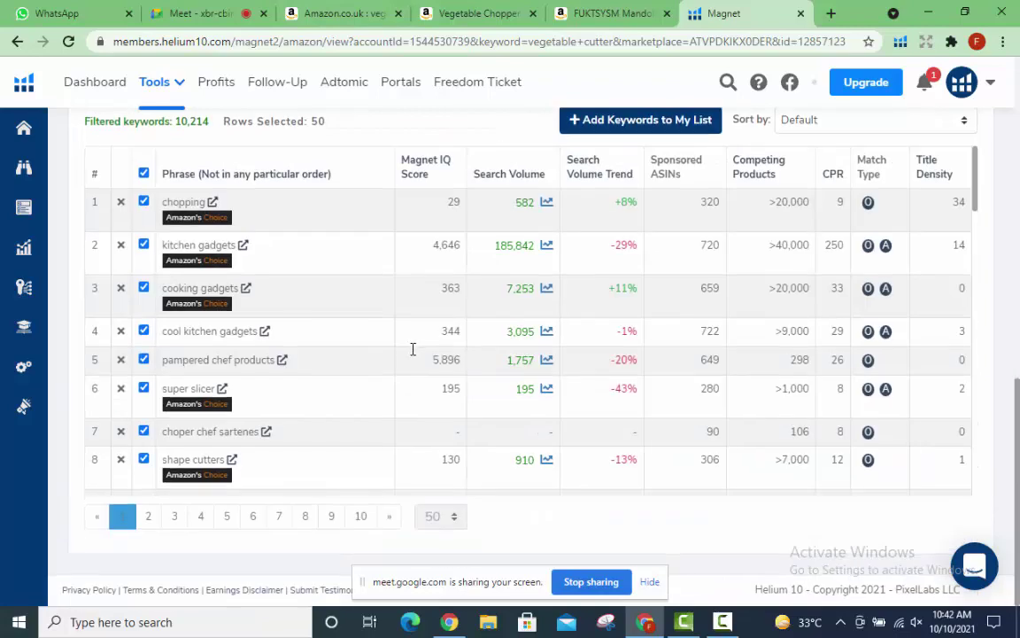
scroll(278, 324, up, 3)
scroll(278, 324, up, 2)
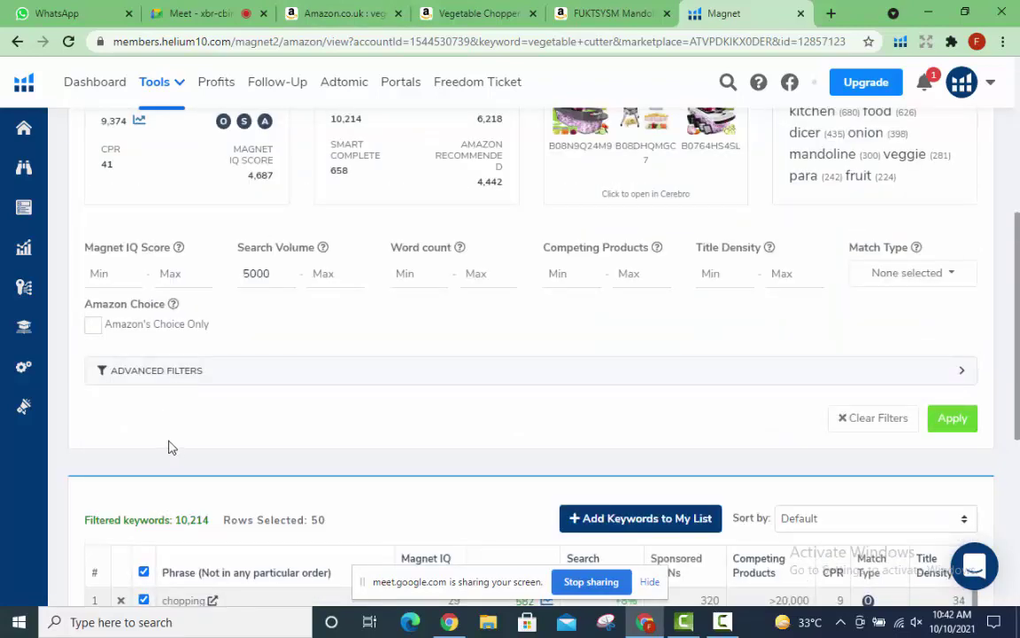
scroll(334, 394, down, 3)
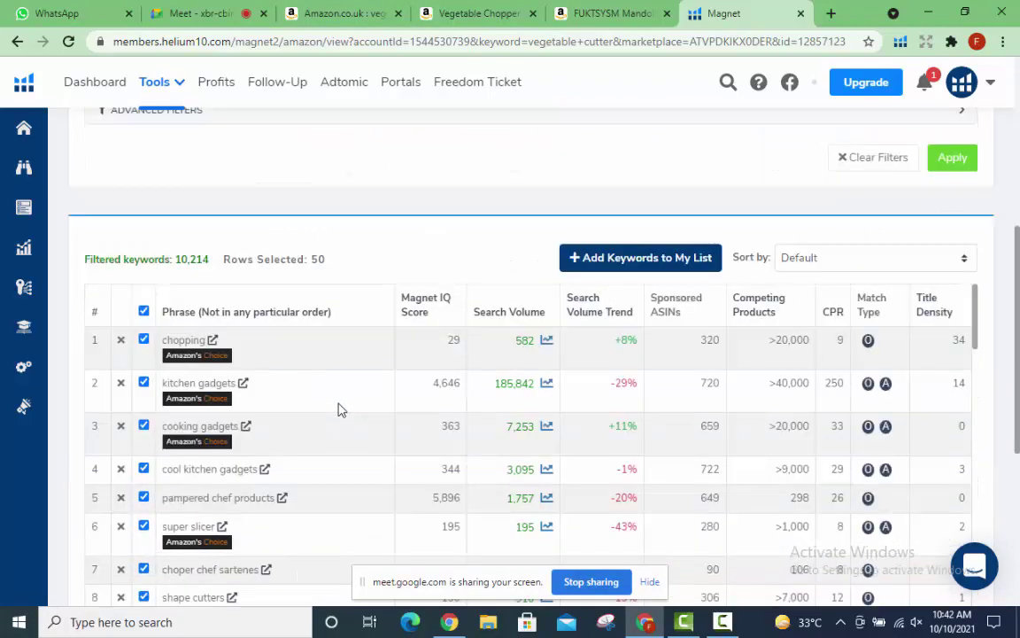
scroll(332, 396, up, 8)
scroll(324, 407, down, 8)
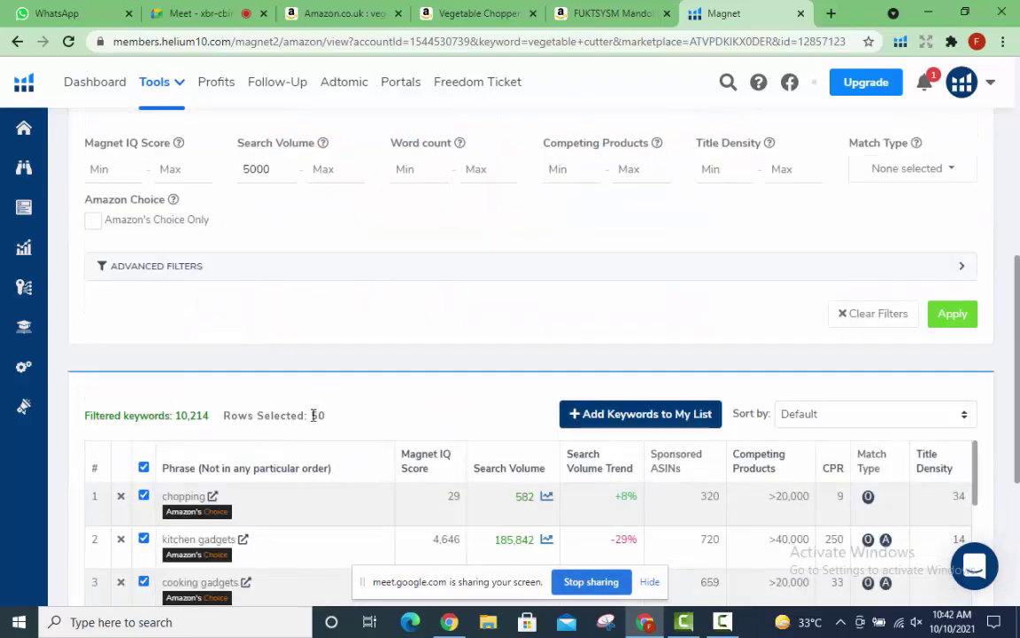
scroll(307, 322, up, 1)
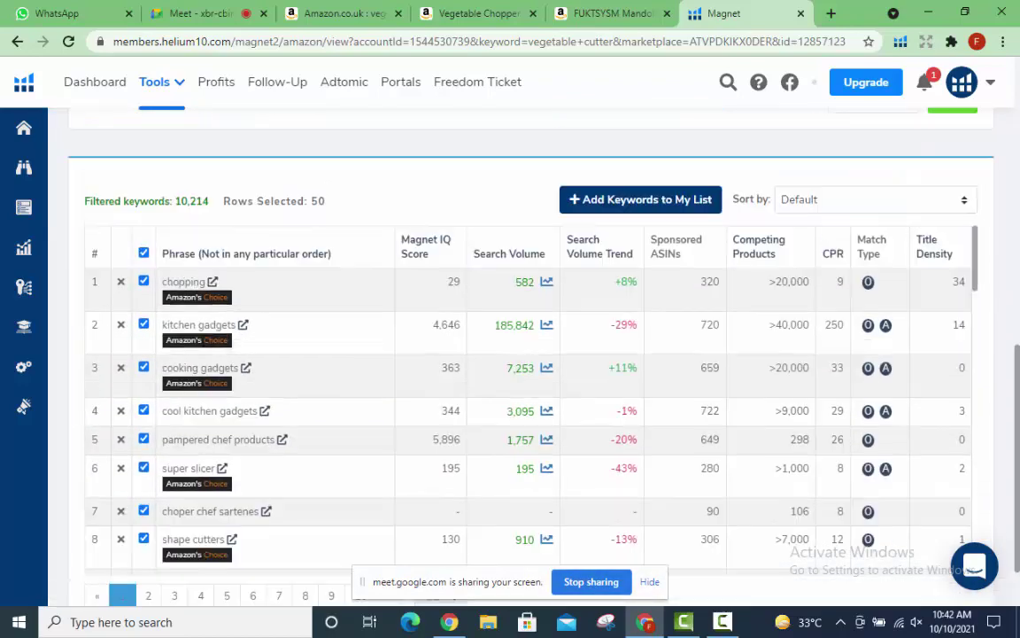
Try to remove the keyword "chopping" from the Magnet table, and cancel the plan upgrade notice.
click(122, 283)
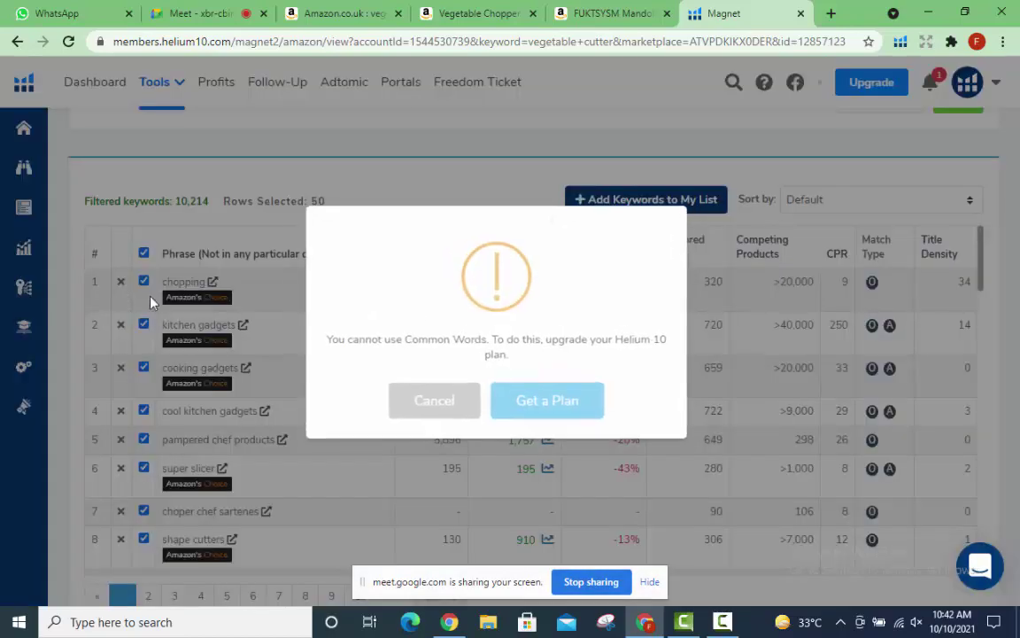
click(445, 409)
scroll(124, 288, down, 8)
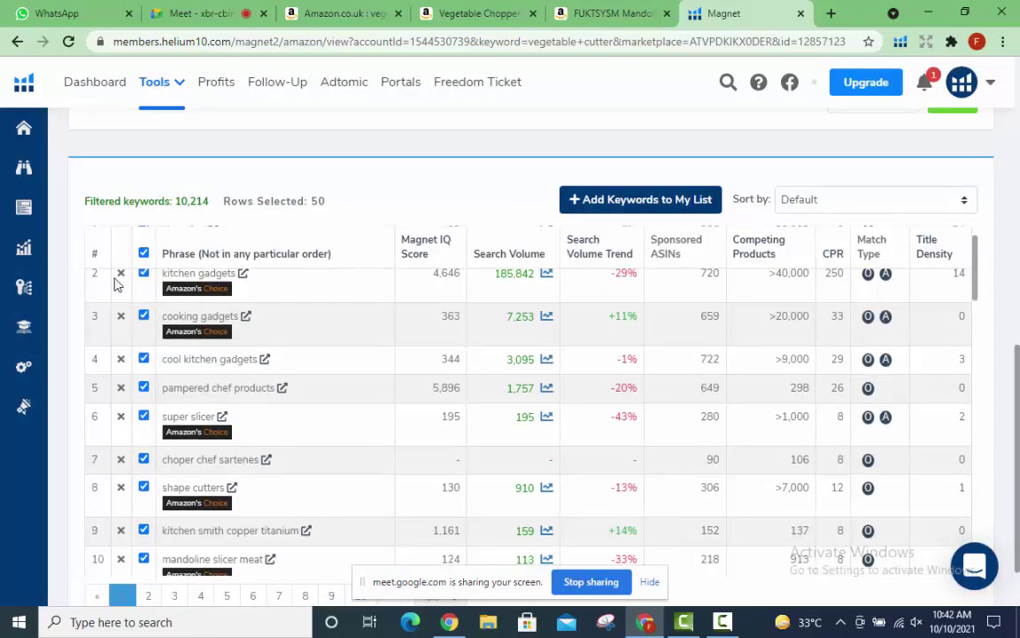
scroll(202, 306, up, 8)
Copy the Word Frequency terms from chopper to fruit, and paste them into the original keywords in Frankenstein.
scroll(202, 306, up, 5)
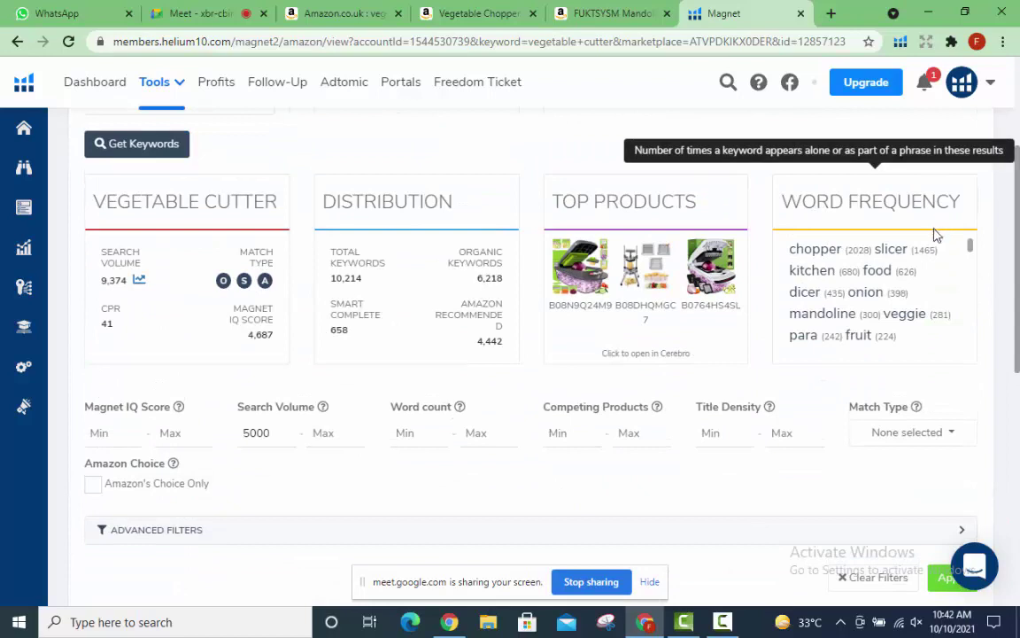
drag(925, 344, 784, 254)
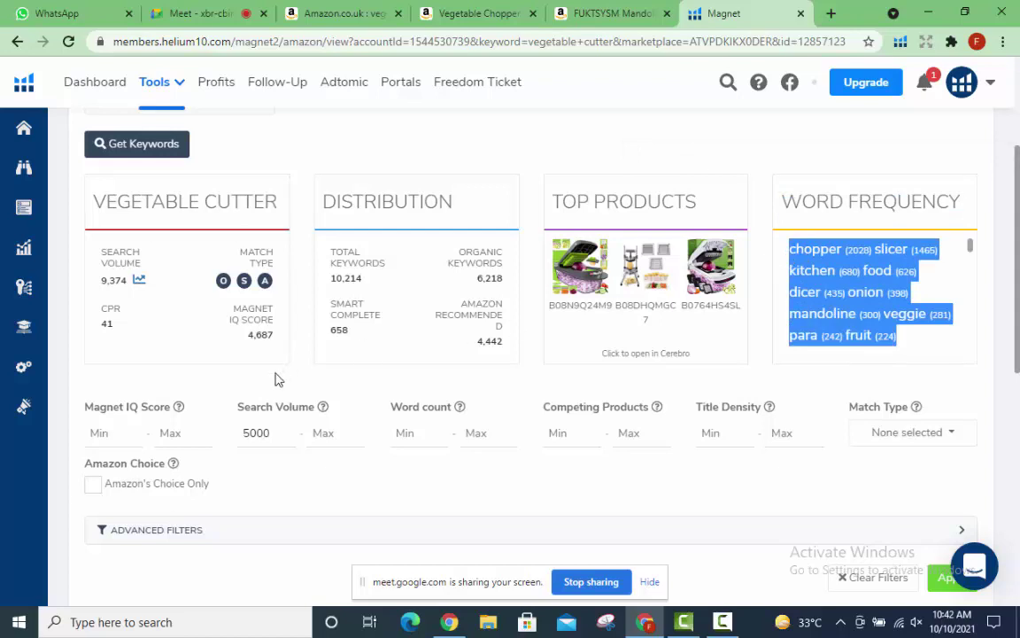
mouse_move(19, 268)
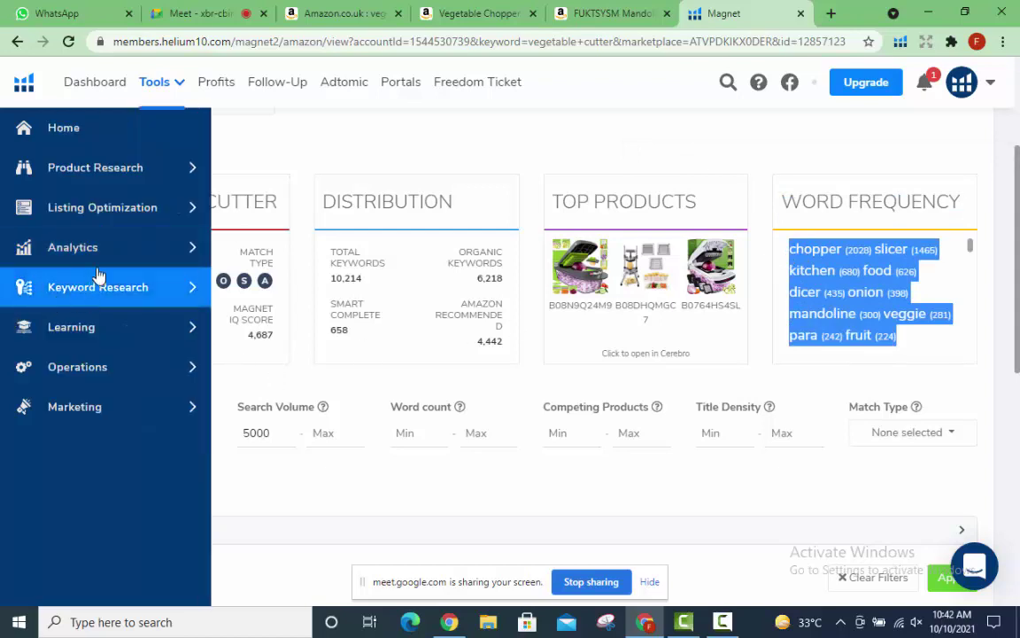
click(121, 223)
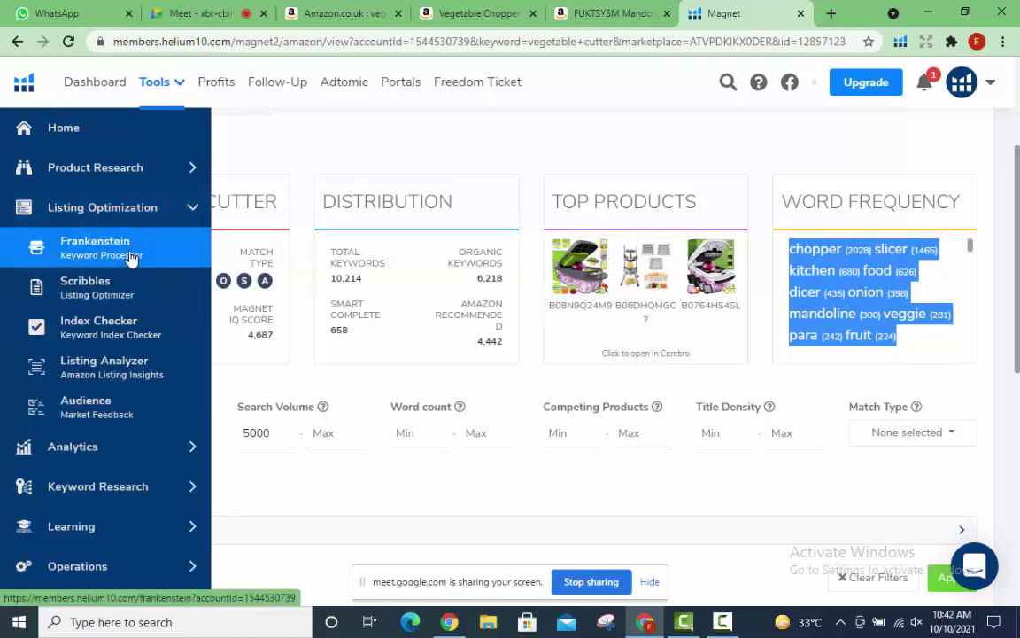
click(130, 257)
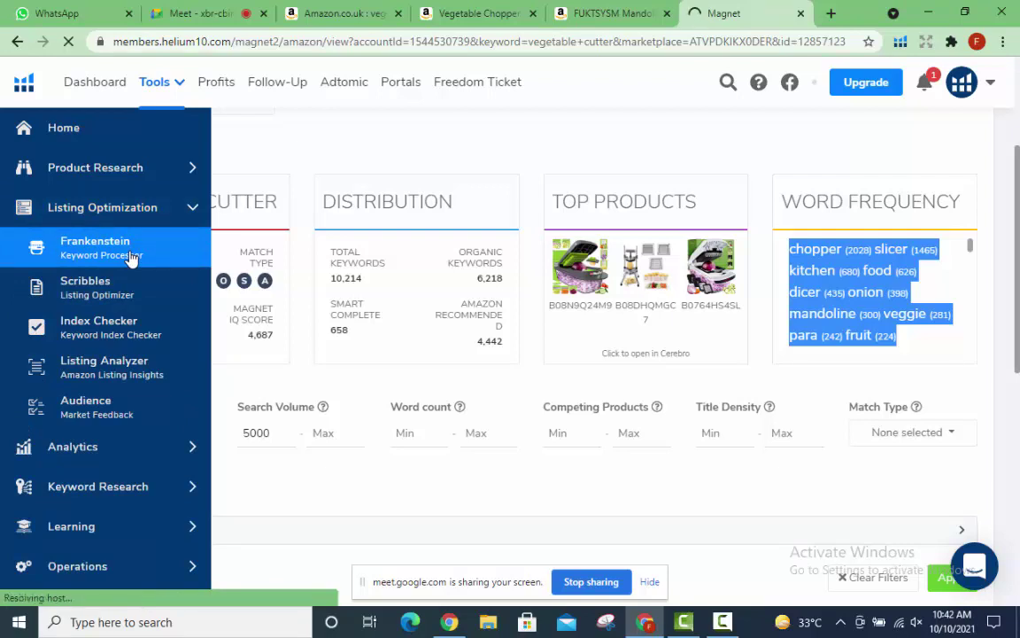
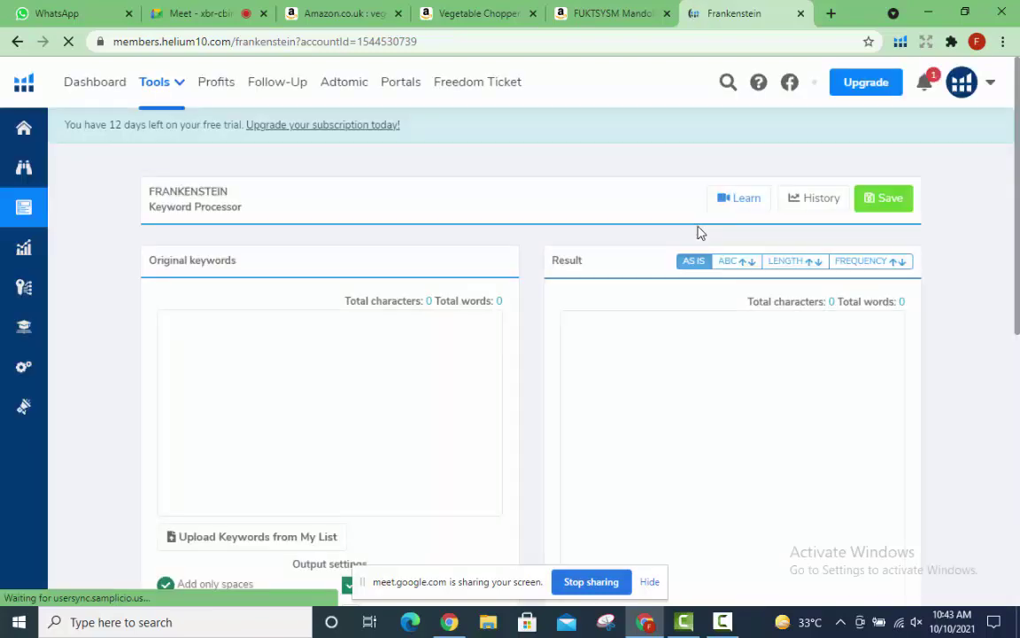
click(371, 383)
right_click(371, 381)
click(426, 258)
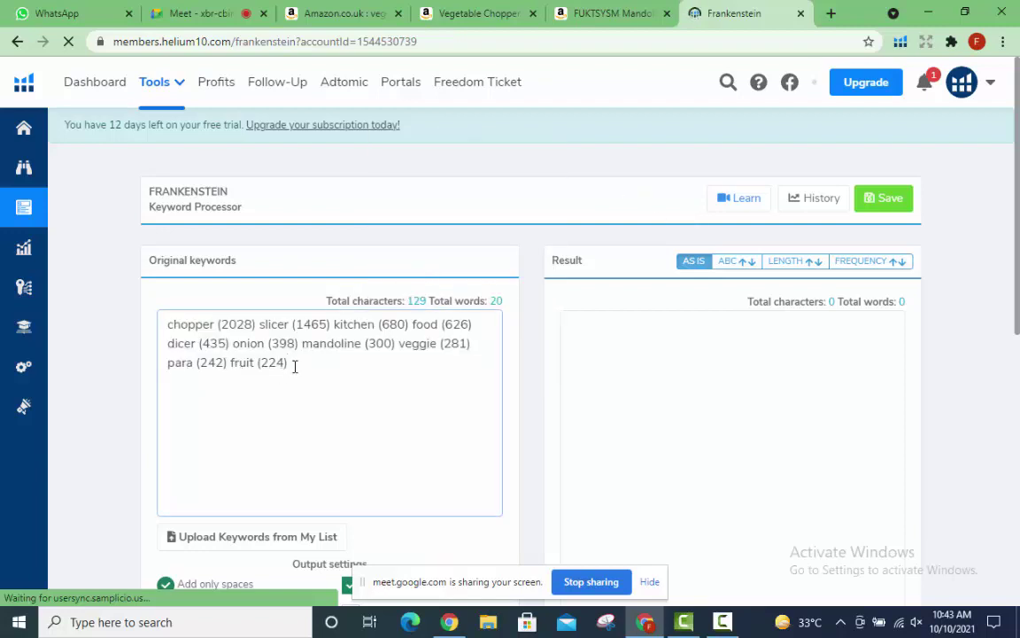
Delete the parenthesised frequency counts after all ten original keywords, from fruit back to chopper, keeping only the words.
key(BackSpace)
key(BackSpace)
key(BackSpace)
key(Left)
key(Left)
key(Left)
key(Left)
key(Left)
key(Left)
key(BackSpace)
key(BackSpace)
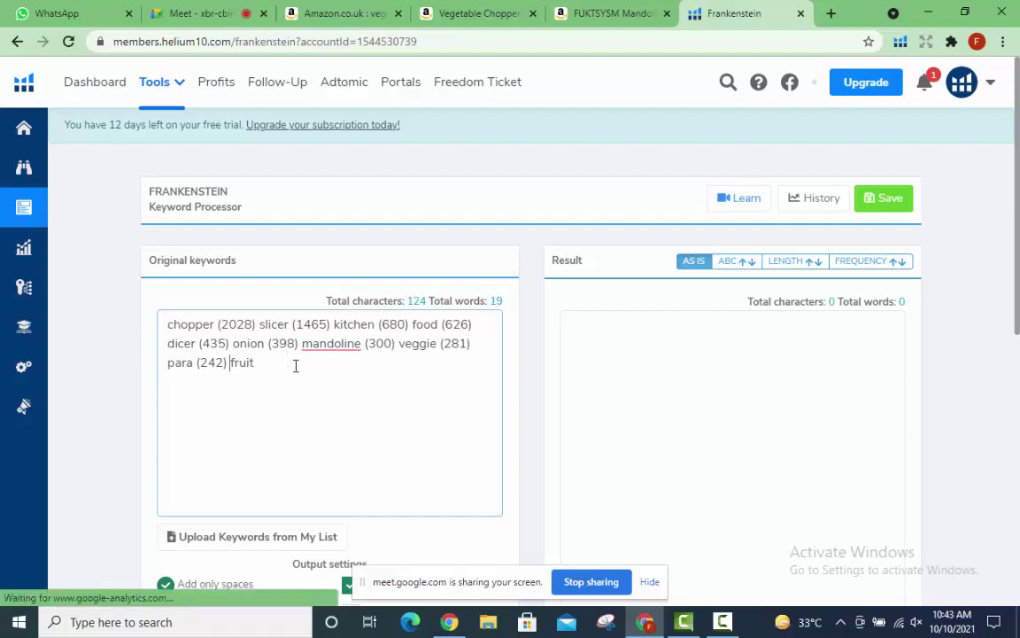
key(BackSpace)
key(BackSpace)
key(BackSpace)
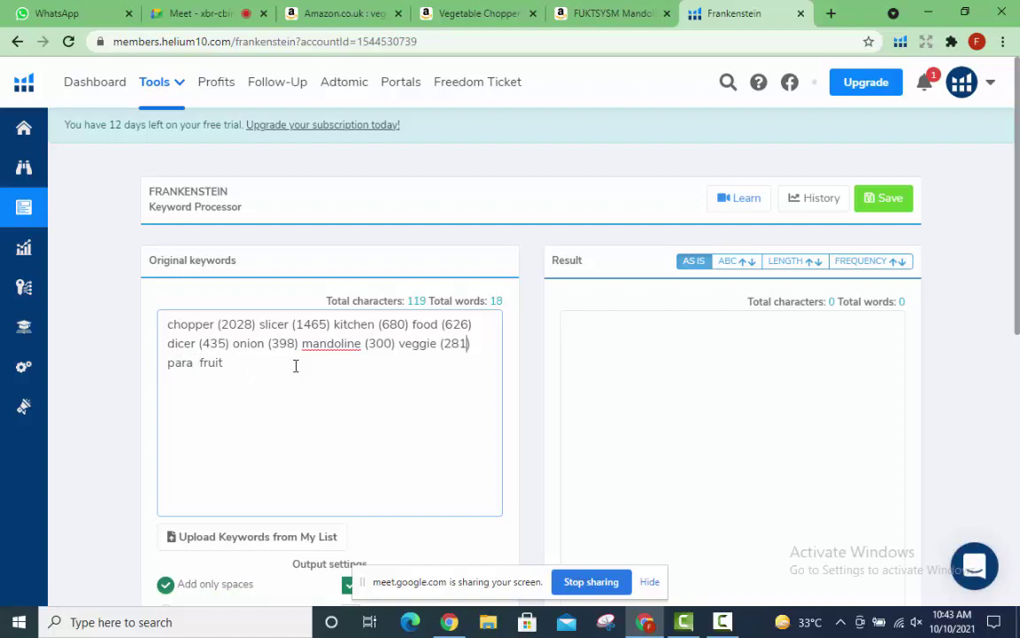
key(BackSpace)
key(BackSpace)
key(BackSpace)
key(BackSpace)
key(BackSpace)
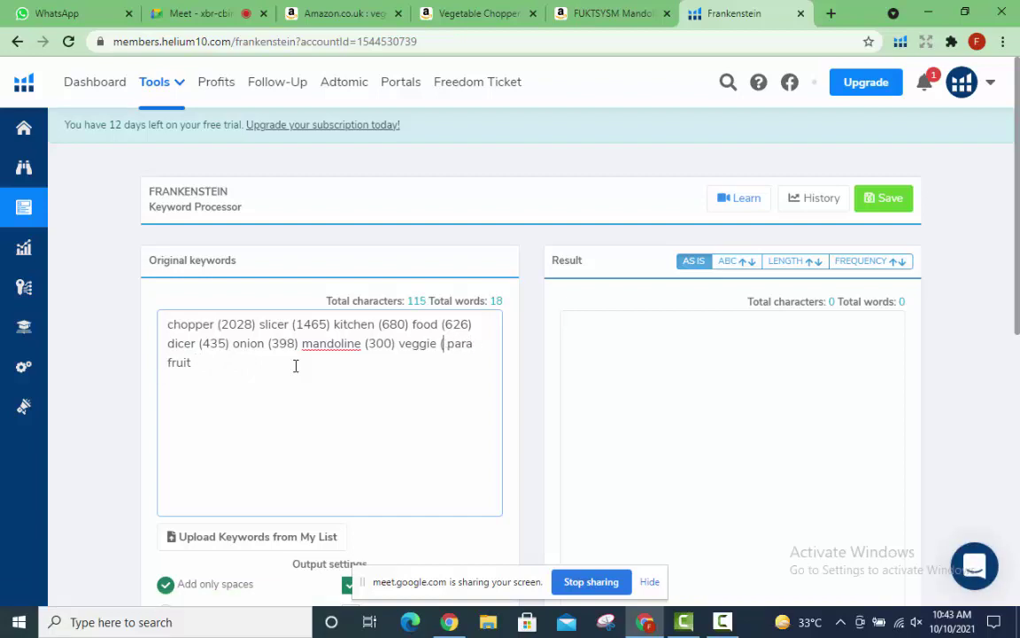
key(BackSpace)
key(BackSpace)
key(BackSpace)
key(BackSpace)
key(BackSpace)
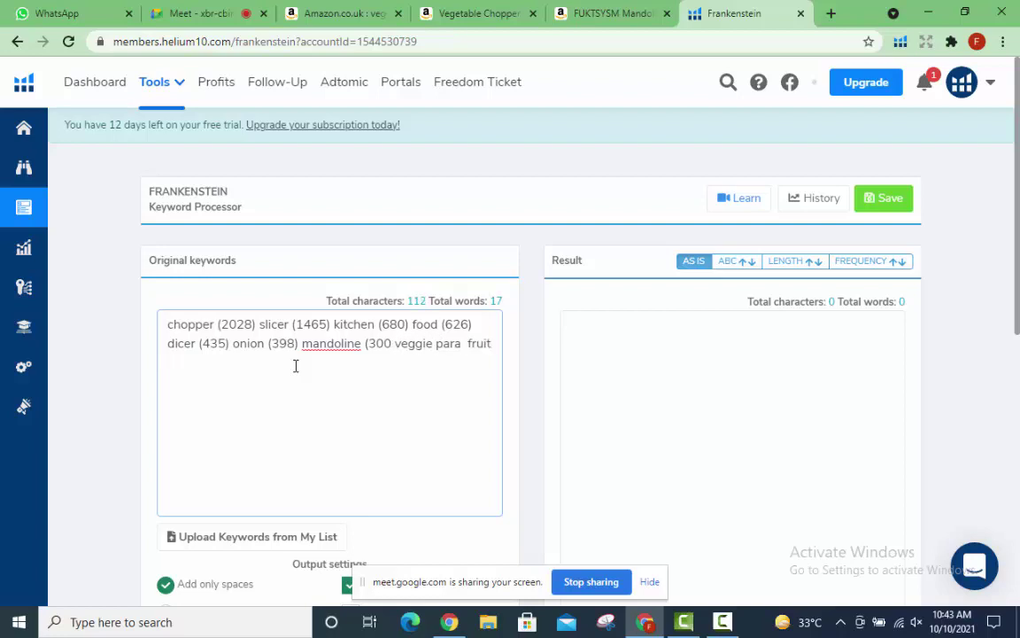
key(BackSpace)
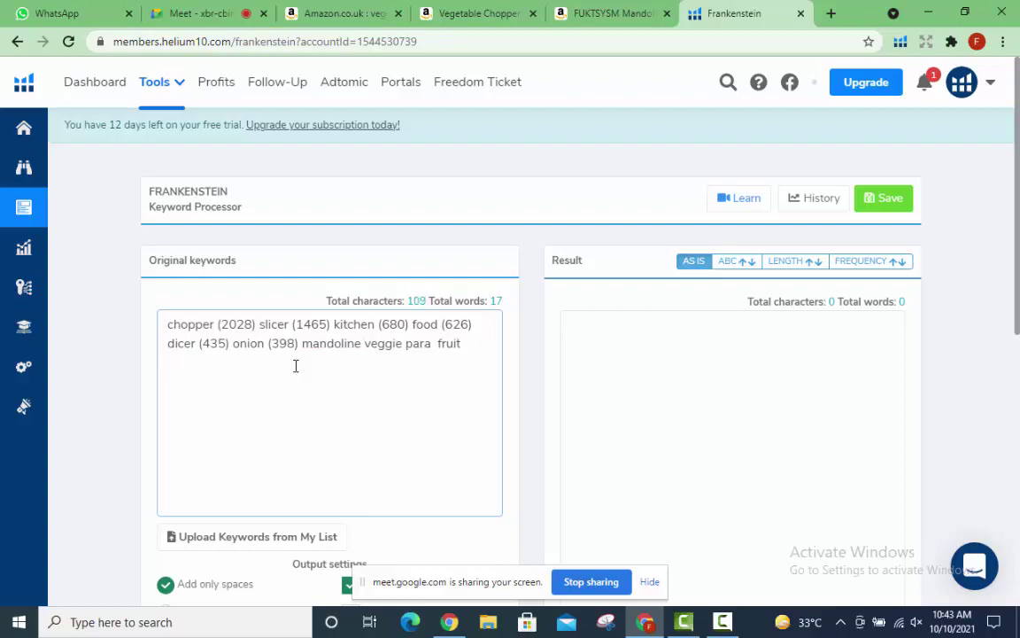
key(Left)
key(BackSpace)
key(BackSpace)
key(BackSpace)
key(BackSpace)
key(BackSpace)
key(BackSpace)
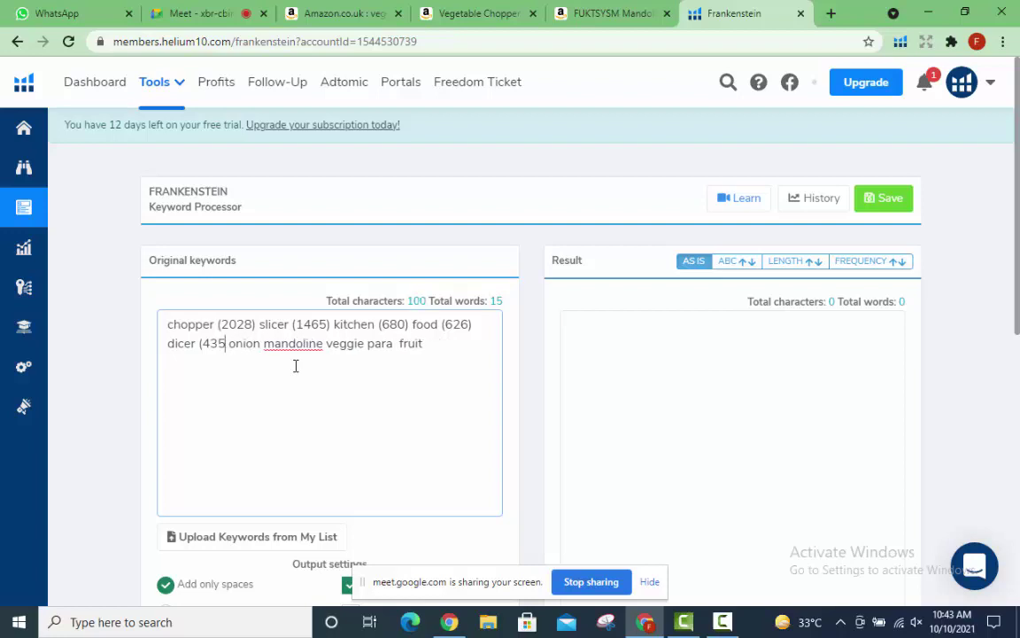
key(BackSpace)
key(BackSpace)
key(BackSpace)
key(BackSpace)
key(BackSpace)
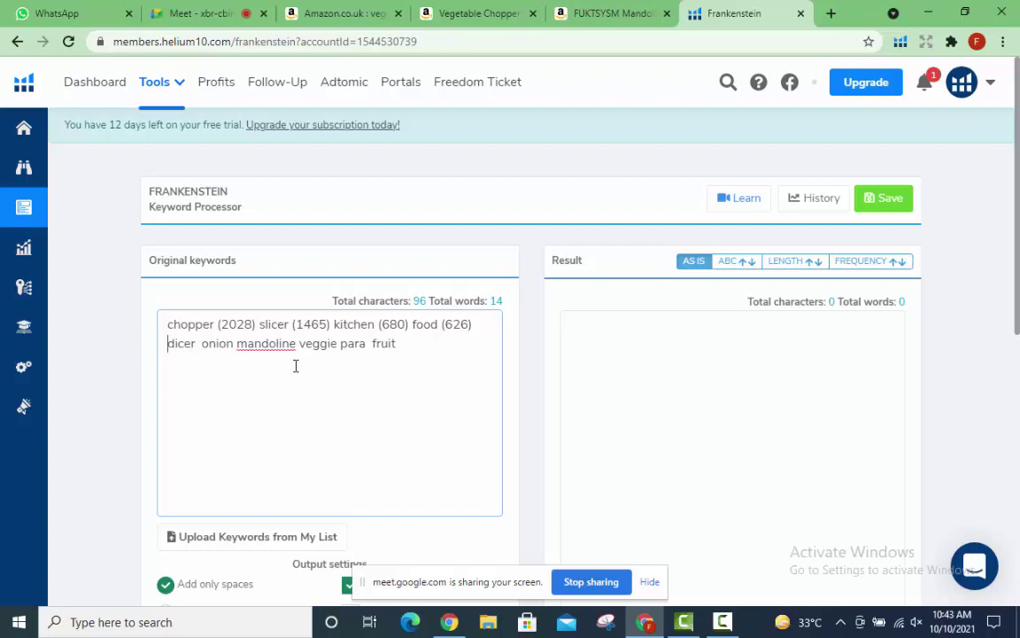
key(BackSpace)
key(BackSpace)
key(BackSpace)
key(BackSpace)
key(BackSpace)
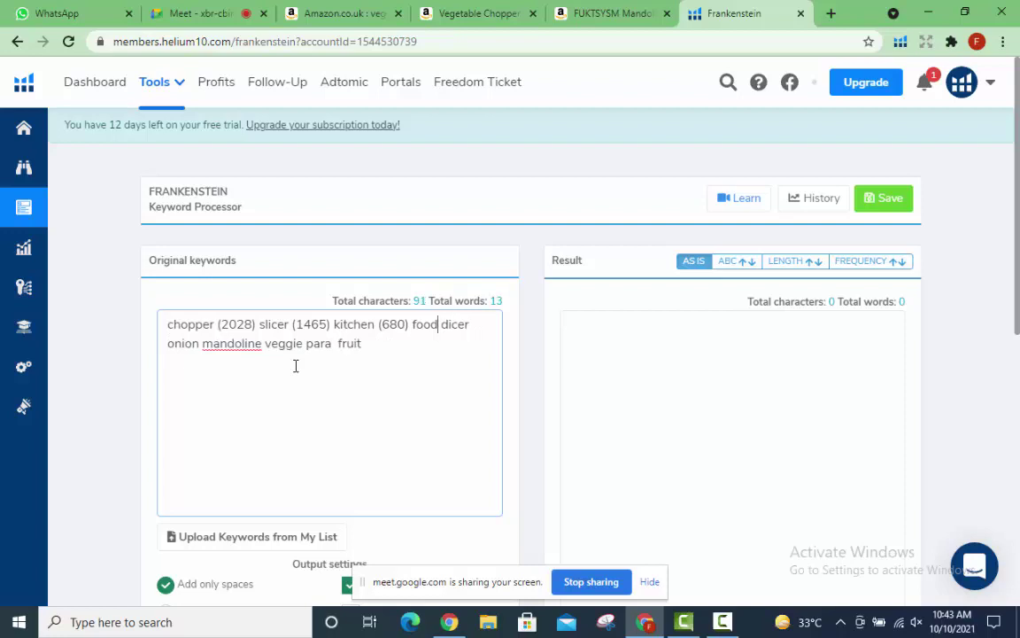
key(BackSpace)
key(BackSpace)
key(BackSpace)
key(BackSpace)
key(BackSpace)
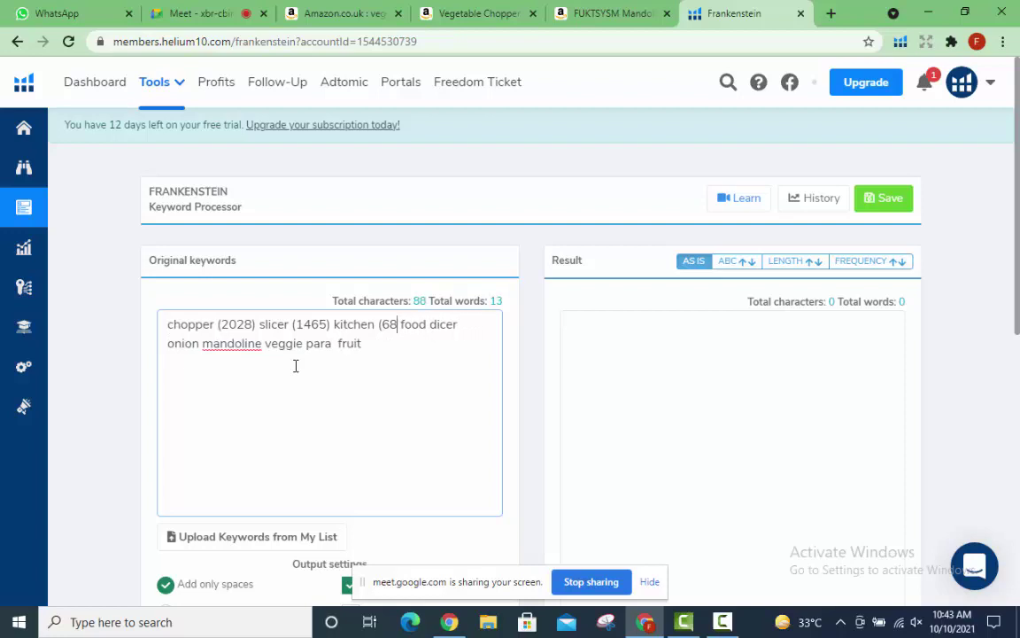
key(BackSpace)
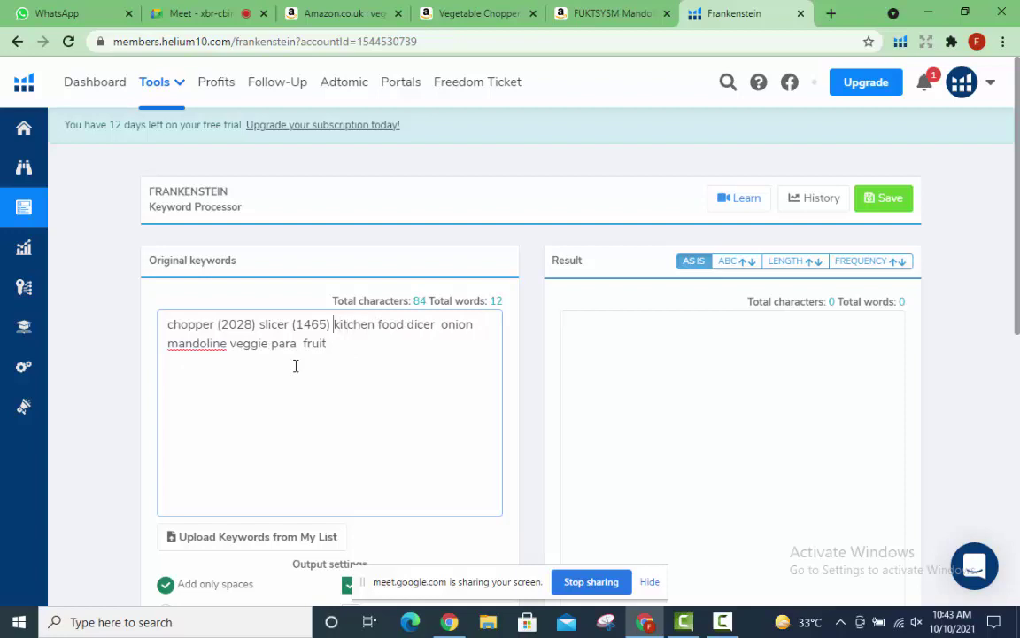
key(BackSpace)
key(BackSpace)
key(BackSpace)
key(BackSpace)
key(BackSpace)
key(BackSpace)
key(BackSpace)
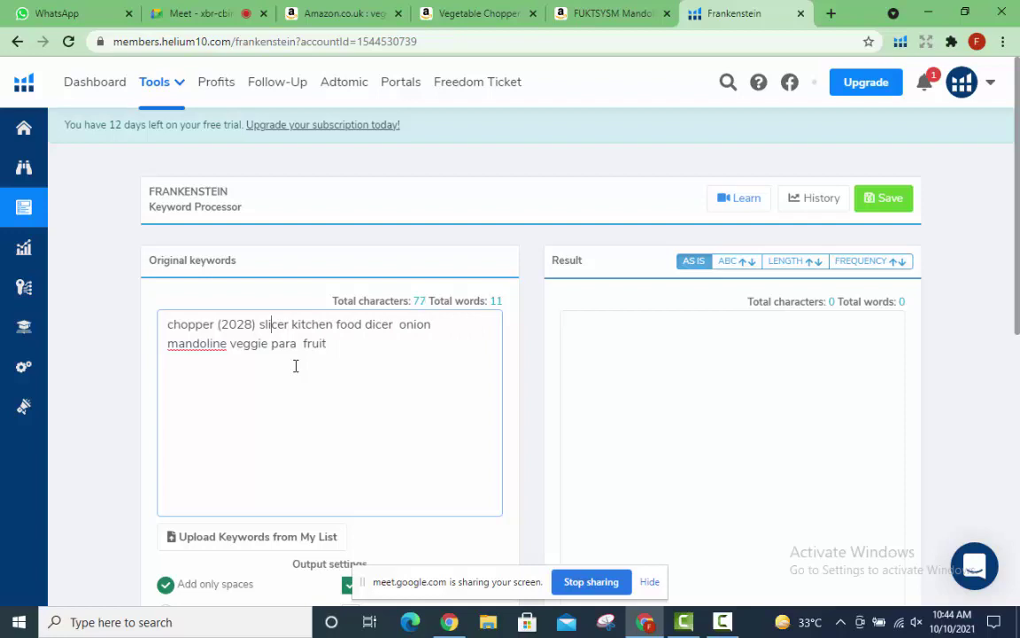
key(BackSpace)
key(BackSpace)
key(BackSpace)
key(BackSpace)
key(BackSpace)
key(BackSpace)
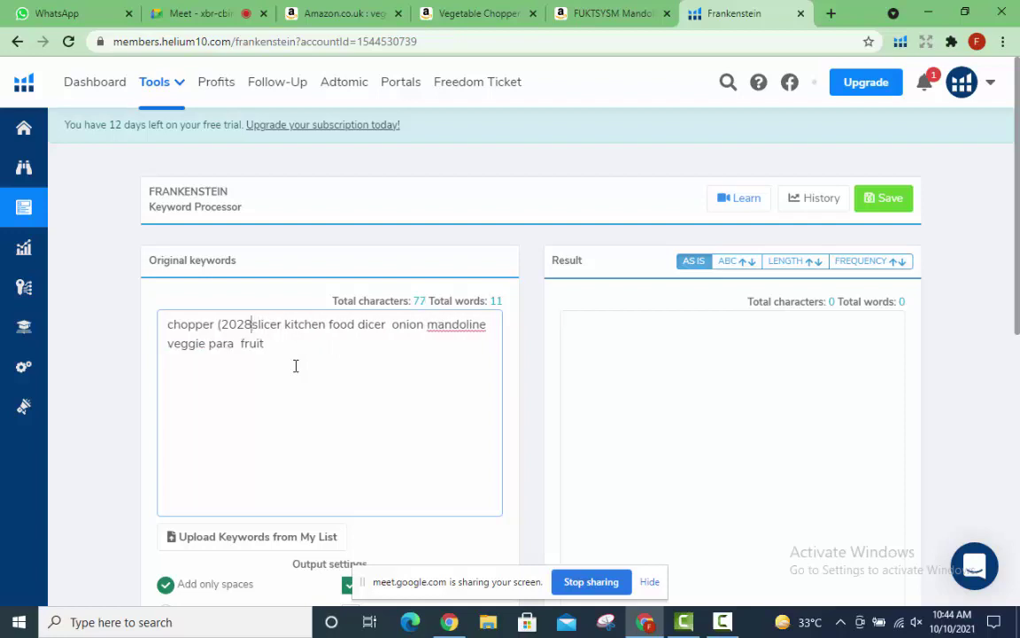
key(BackSpace)
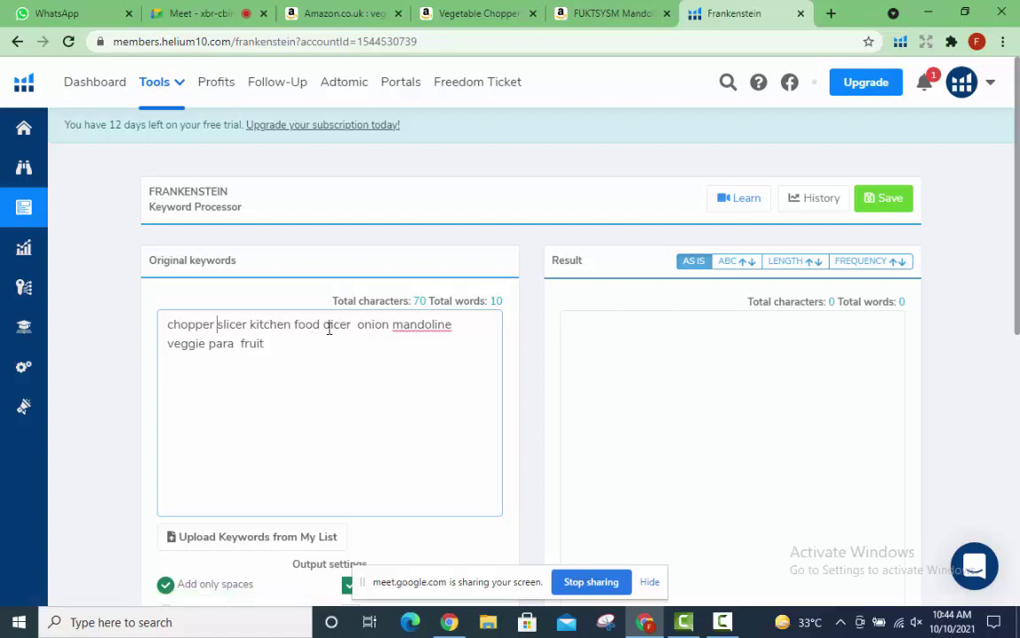
Set the Frankenstein output to one word/phrase per line for the cleaned keywords.
scroll(354, 327, down, 1)
scroll(354, 328, up, 1)
scroll(371, 325, down, 2)
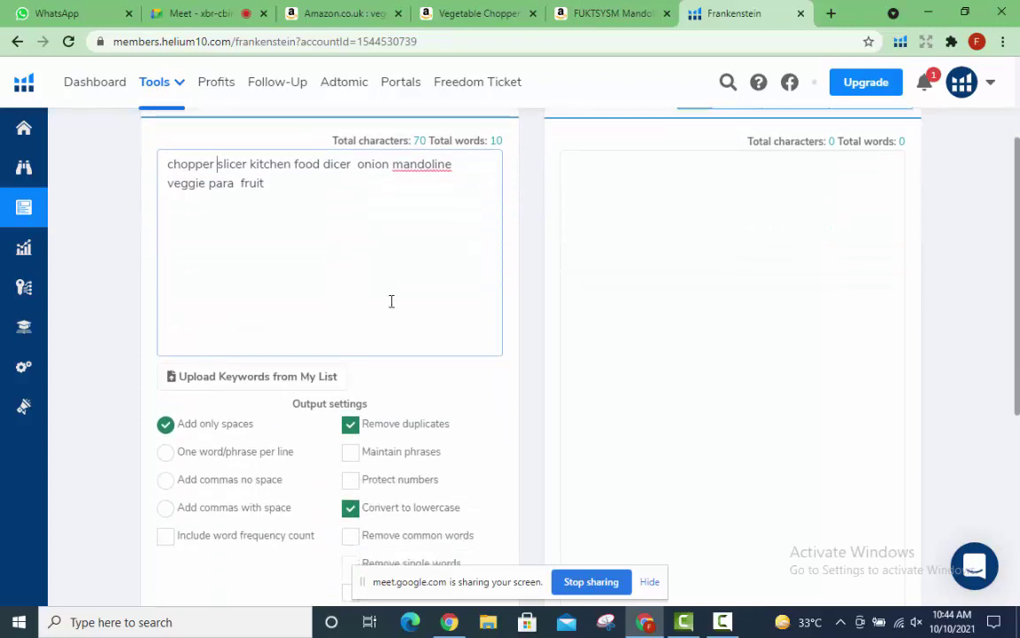
scroll(390, 301, down, 1)
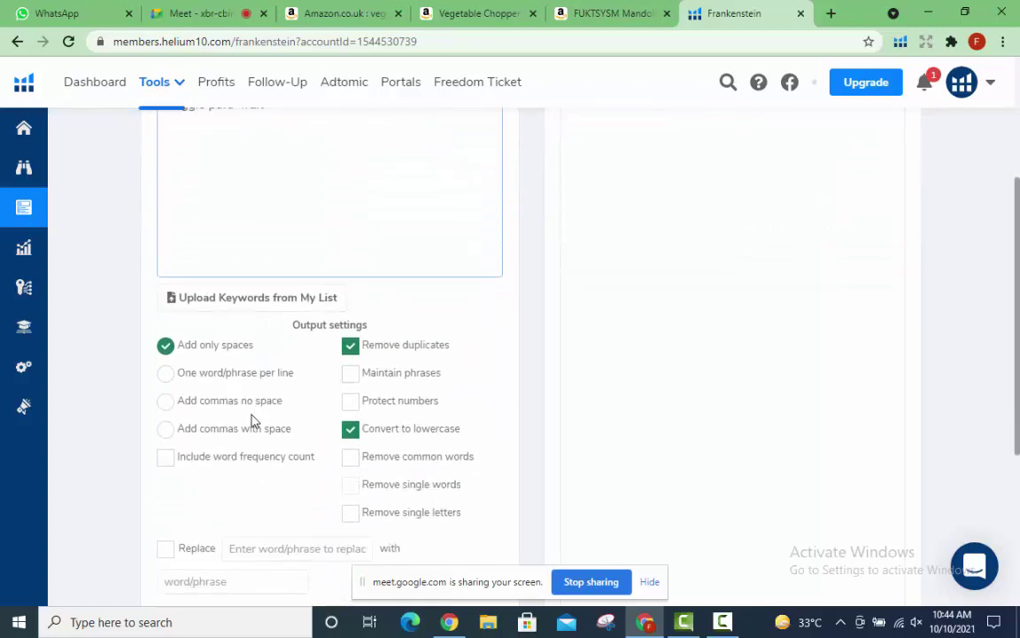
scroll(169, 374, up, 2)
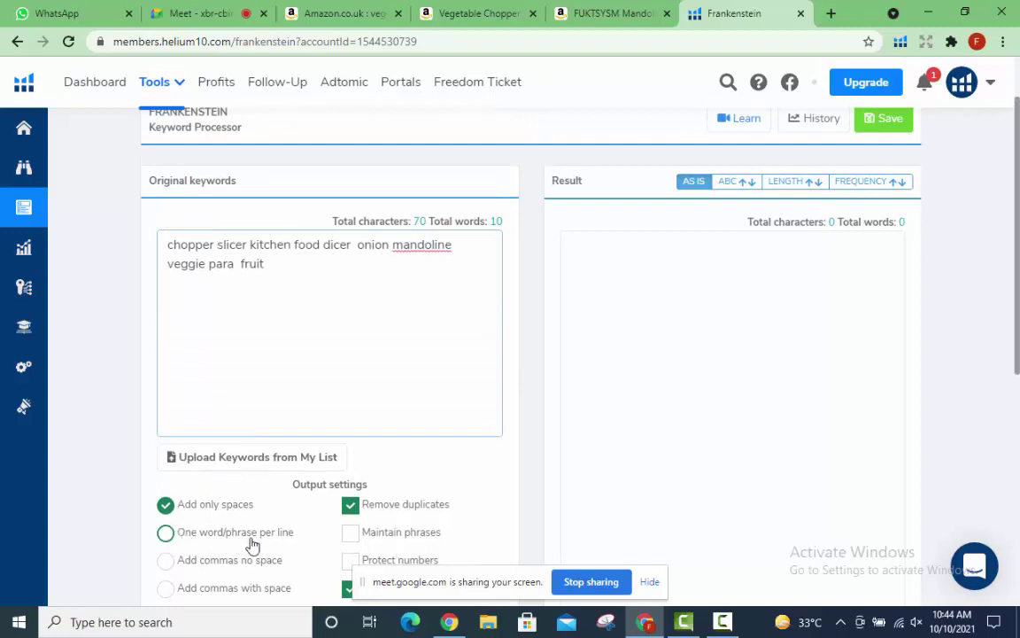
click(166, 533)
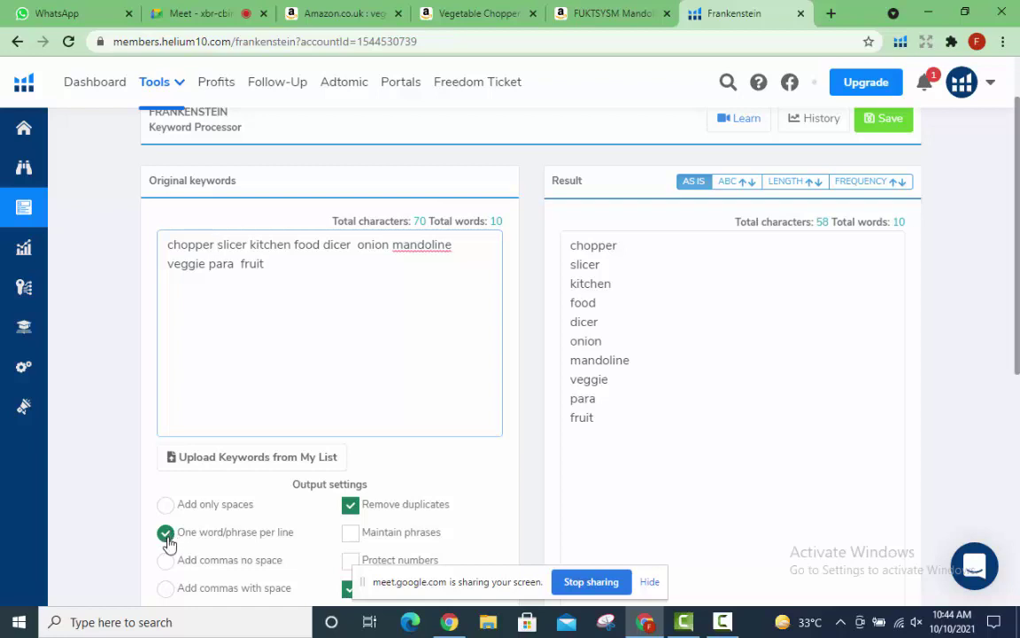
Examine the remaining output settings, the processed keyword list and its sorting and export options.
scroll(394, 451, down, 1)
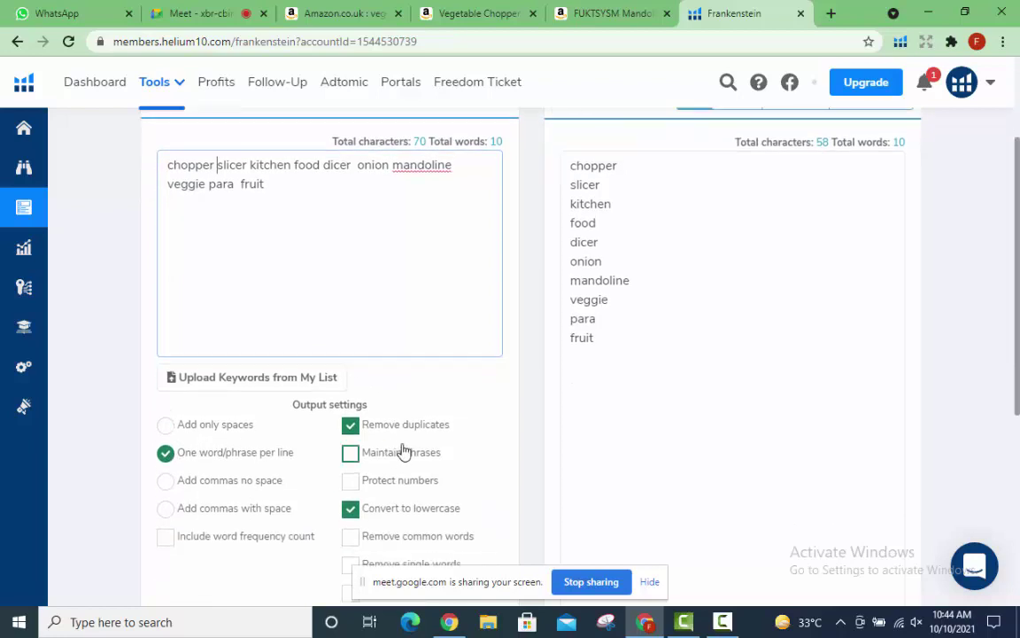
scroll(421, 434, down, 2)
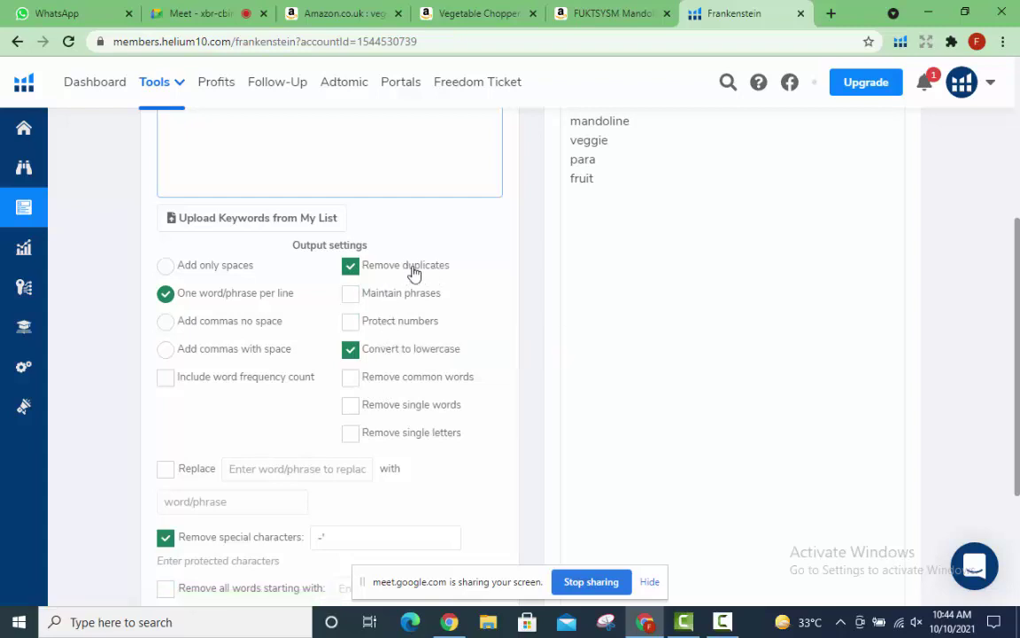
scroll(374, 388, up, 2)
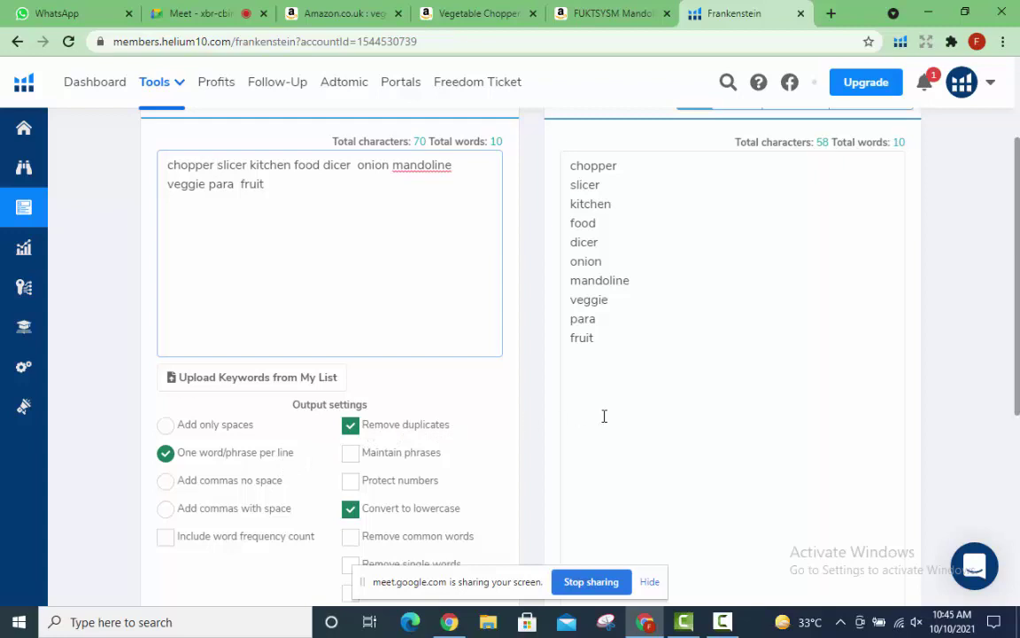
scroll(666, 281, up, 3)
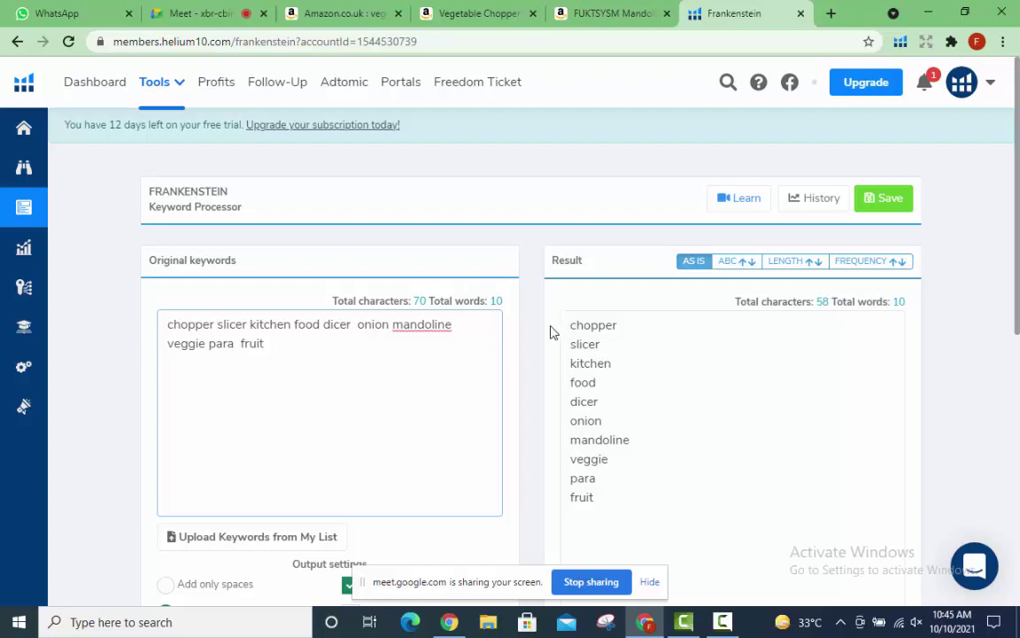
scroll(467, 354, down, 3)
scroll(434, 387, up, 3)
scroll(640, 348, down, 2)
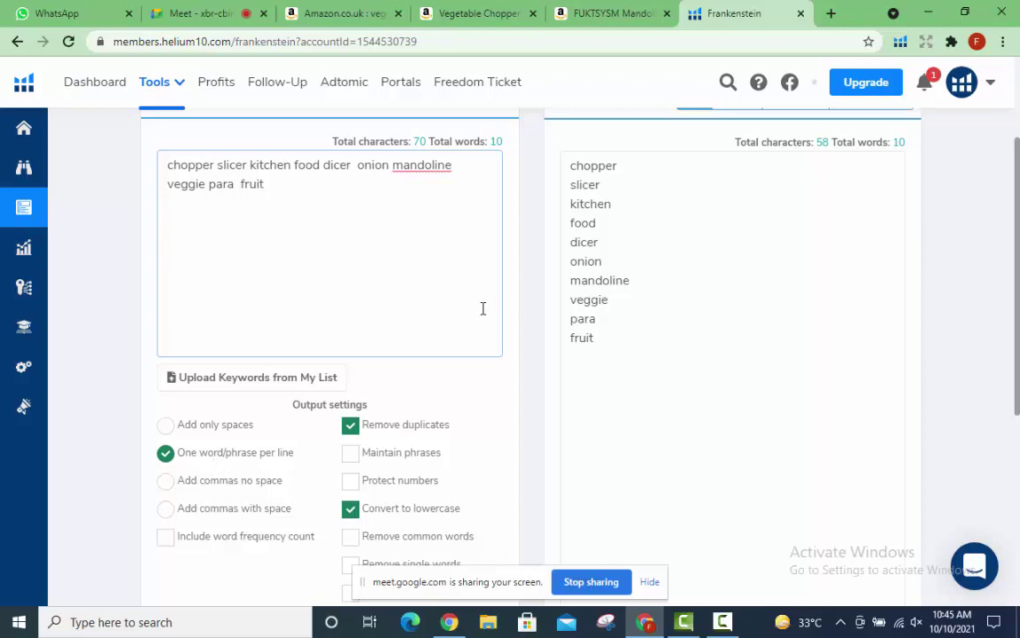
scroll(682, 295, up, 2)
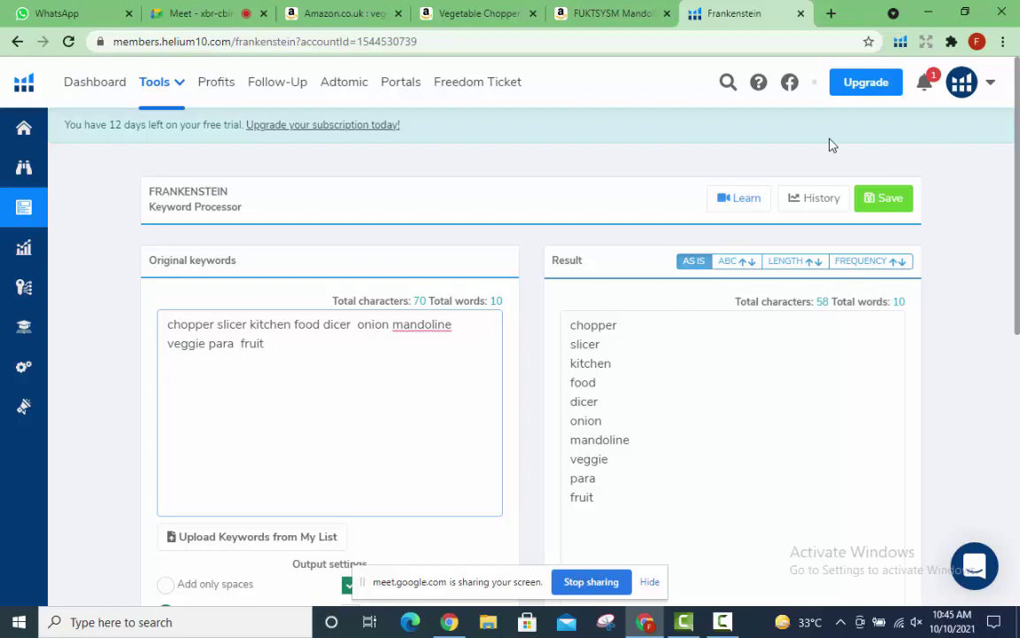
scroll(438, 354, down, 3)
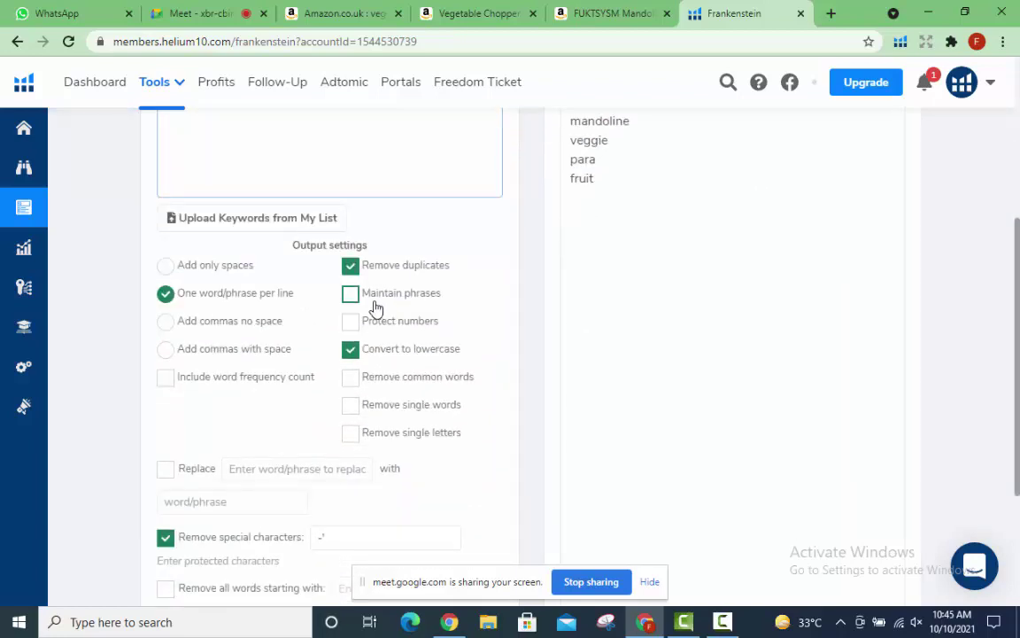
scroll(667, 205, down, 2)
scroll(681, 228, up, 3)
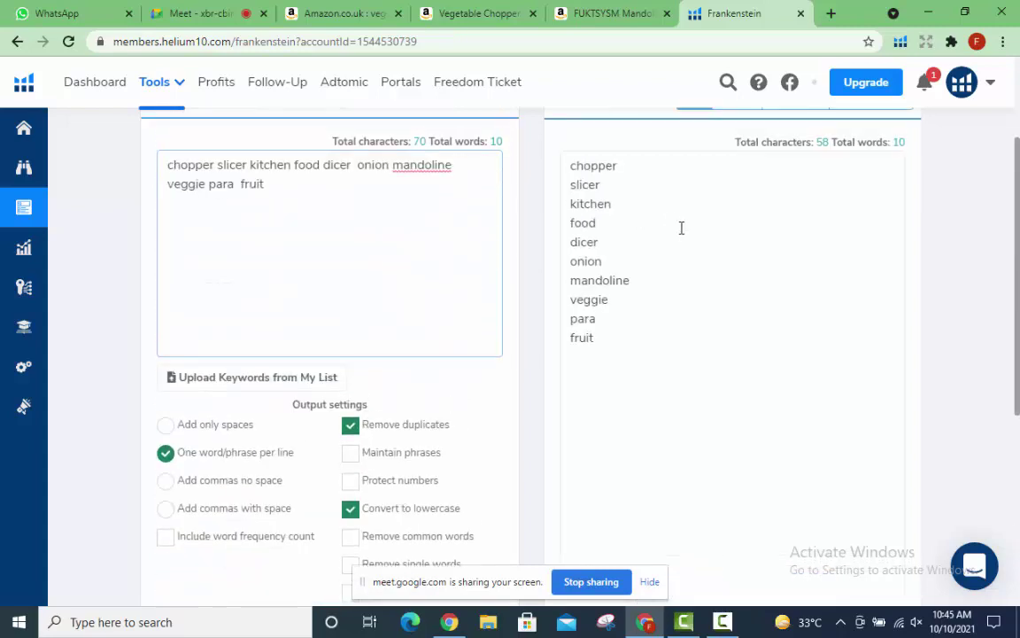
scroll(681, 228, down, 3)
scroll(681, 228, down, 1)
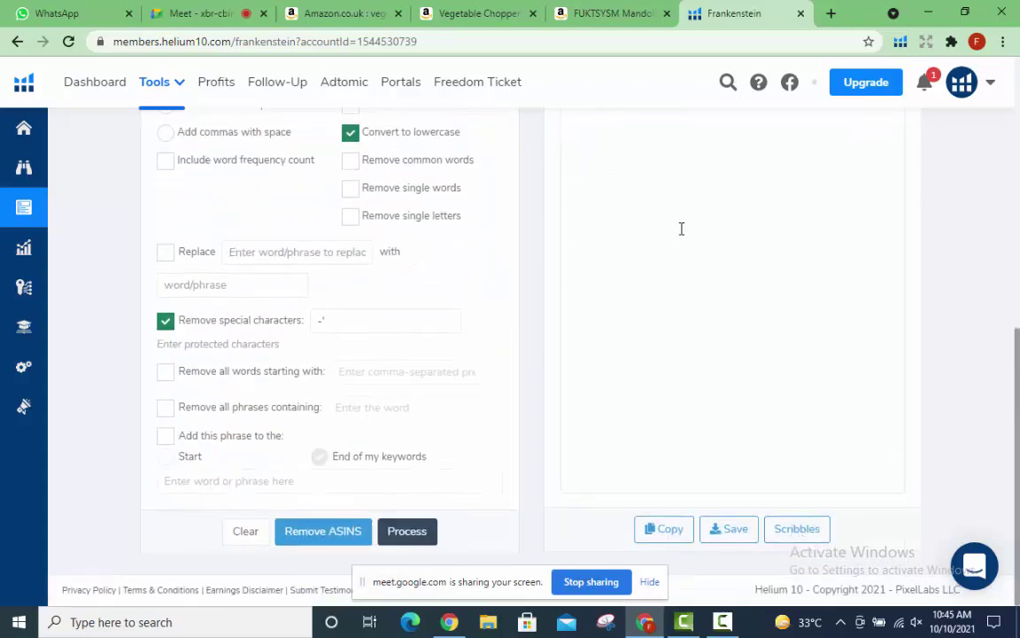
scroll(681, 228, up, 6)
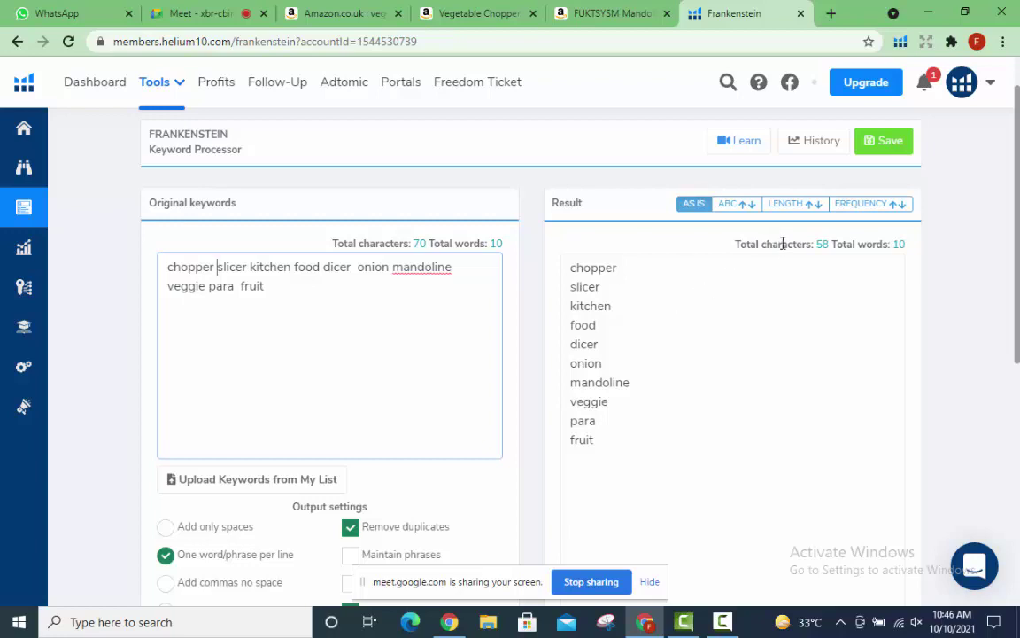
scroll(873, 248, up, 1)
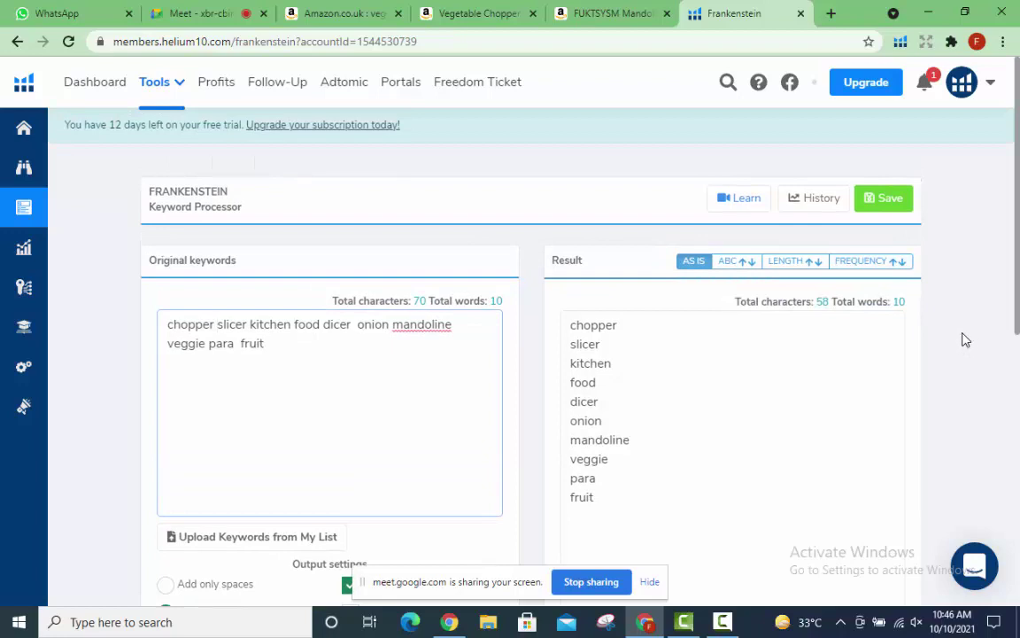
scroll(970, 341, down, 4)
scroll(959, 340, down, 3)
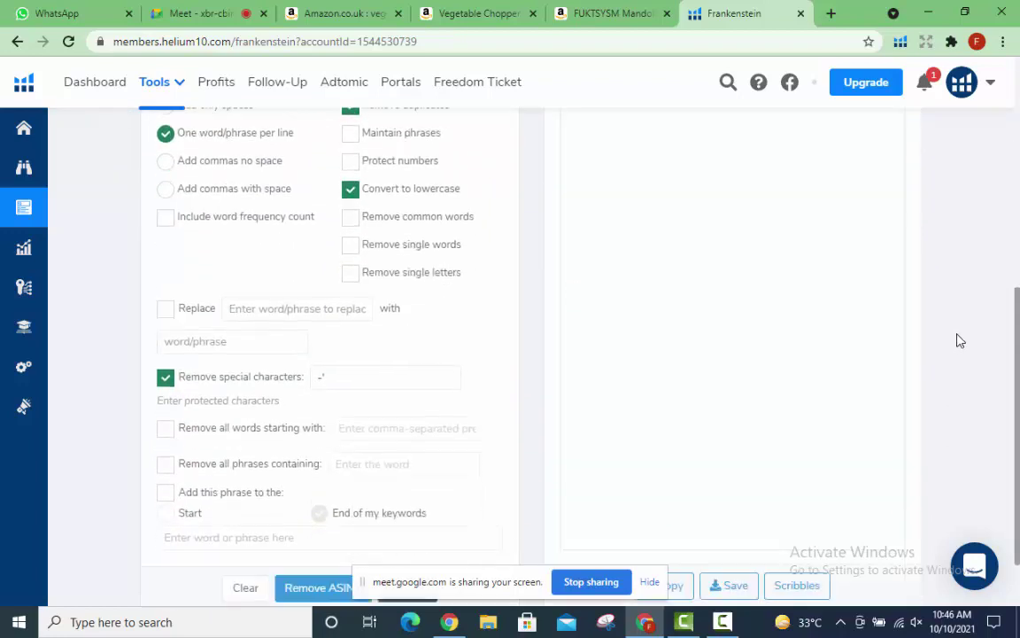
scroll(920, 323, up, 6)
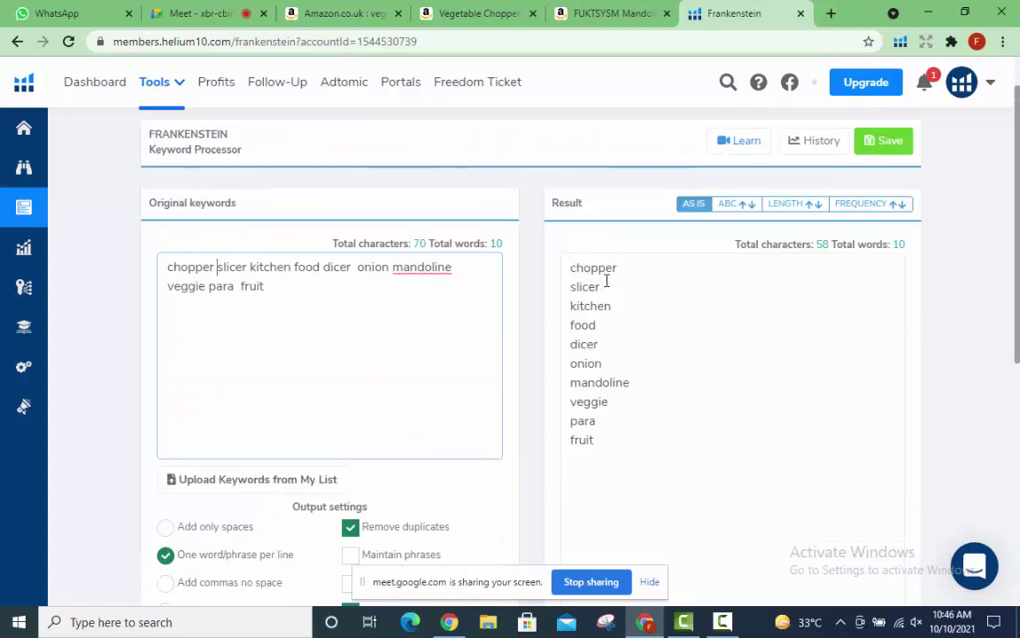
scroll(683, 246, up, 1)
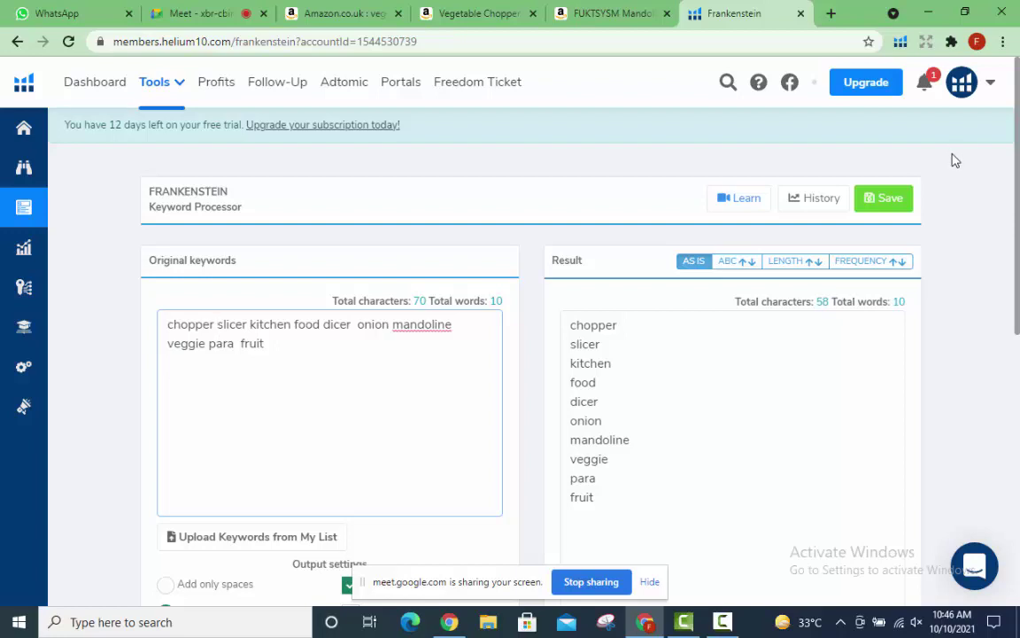
Open Scribbles from the processed keyword result.
scroll(933, 217, down, 6)
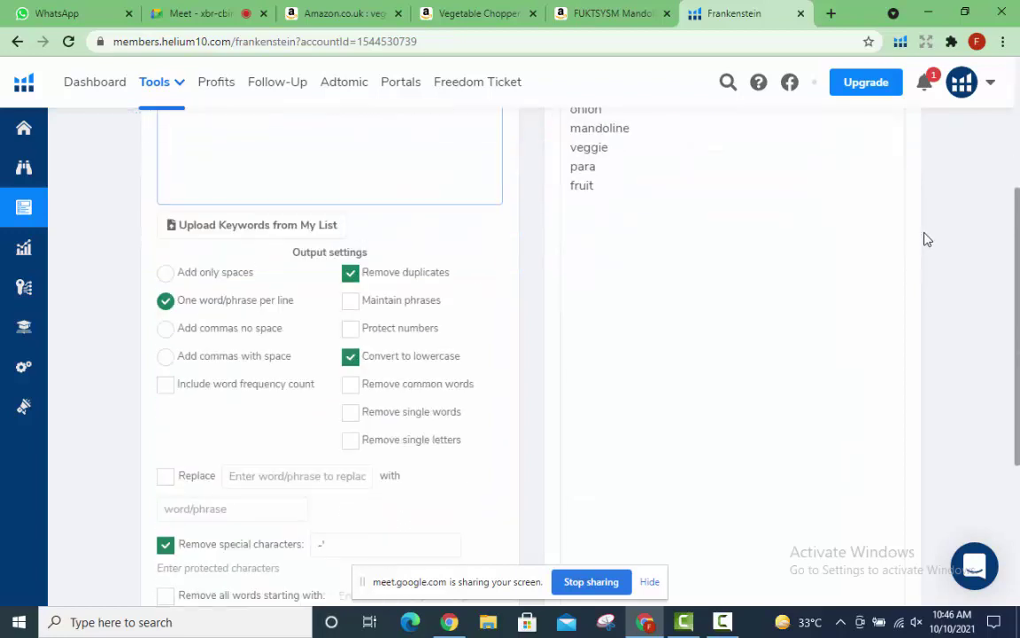
scroll(693, 221, up, 2)
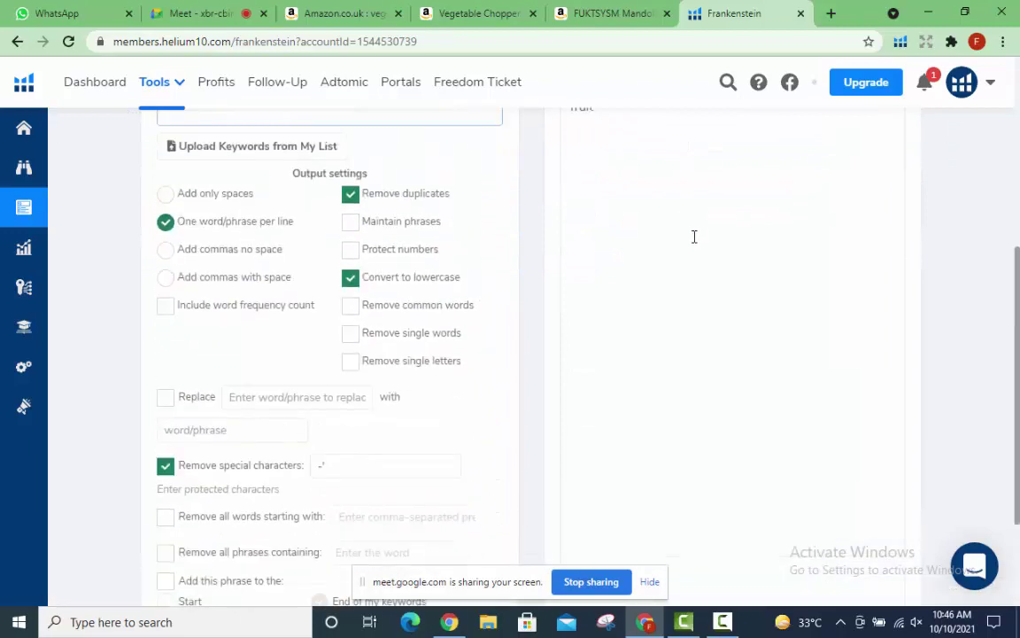
scroll(708, 266, down, 2)
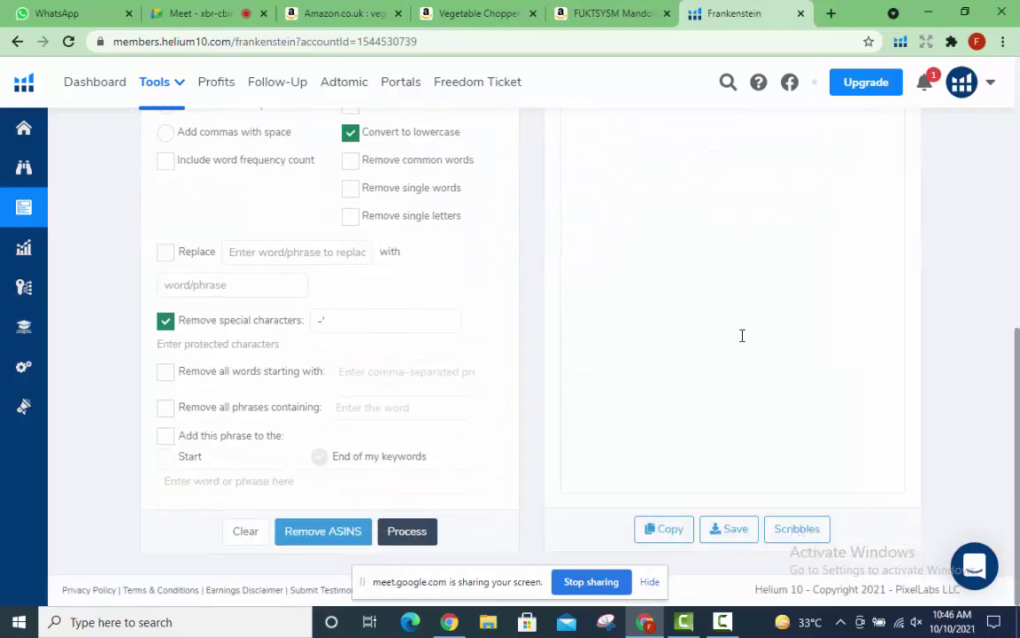
click(796, 530)
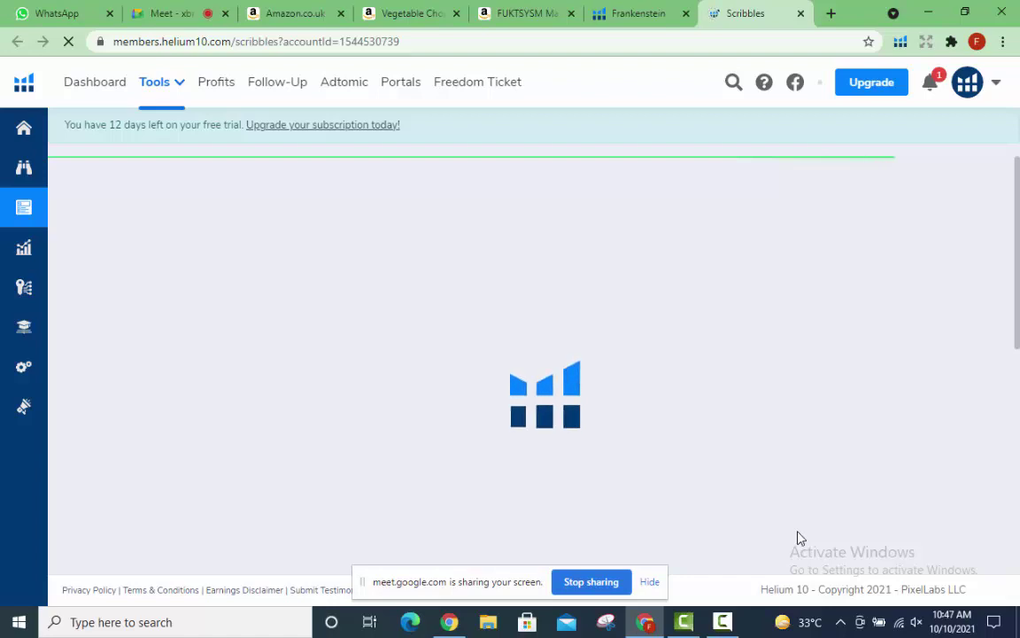
Copy the full product title from the fullstar vegetable chopper listing on Amazon.
click(403, 11)
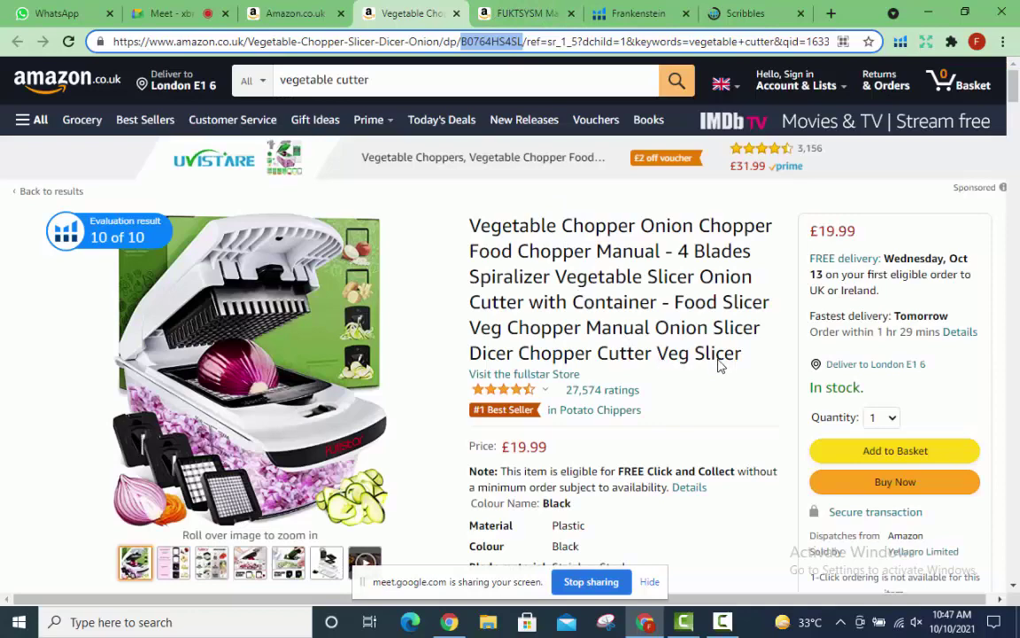
drag(742, 353, 470, 223)
key(ctrl+c)
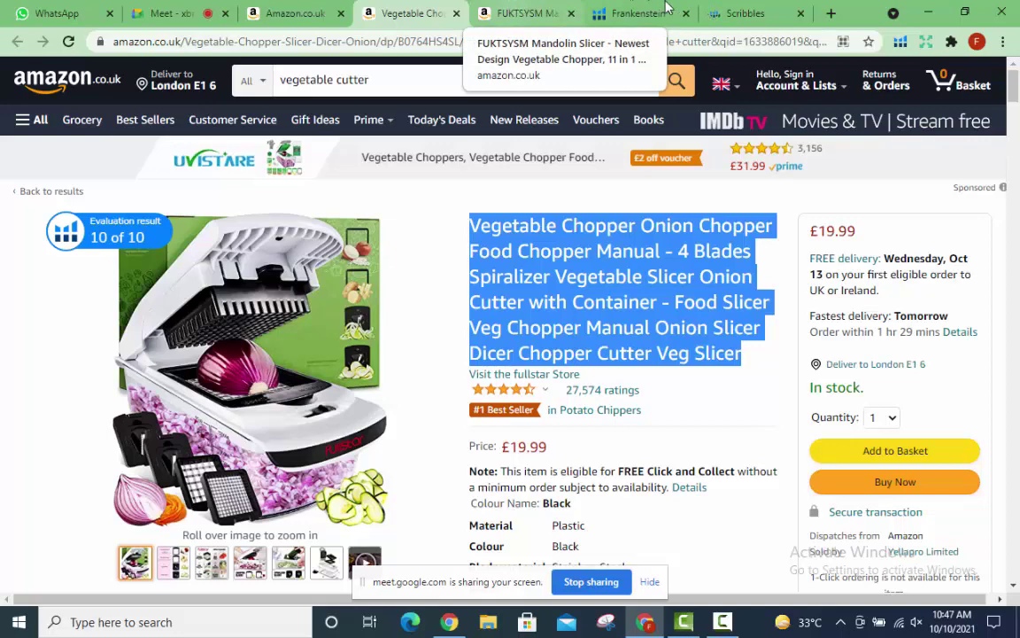
Return to Scribbles and apply the ten-word keyword list from chopper to fruit.
click(741, 12)
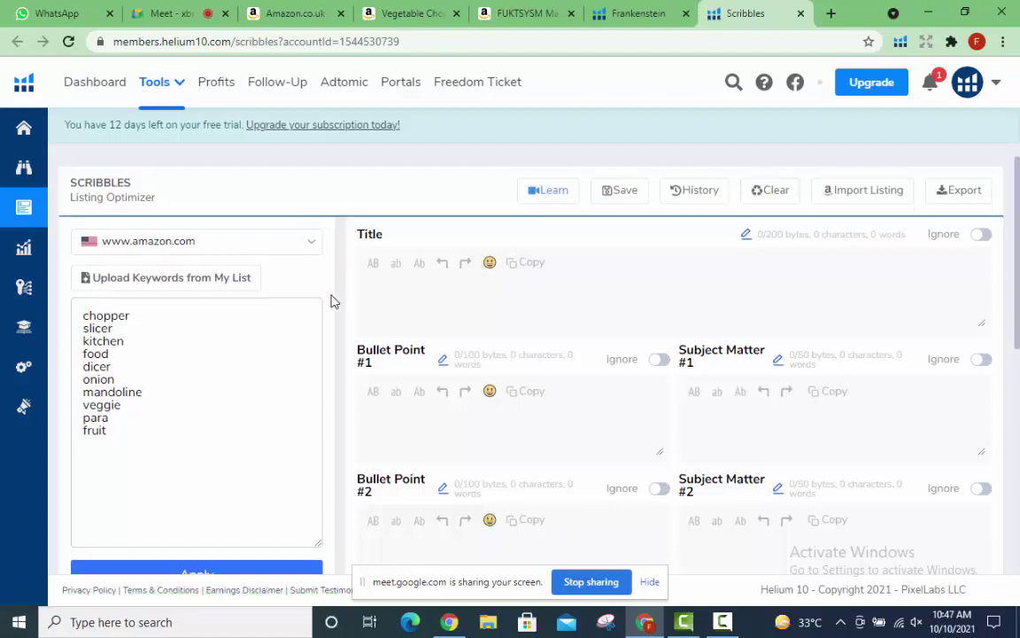
scroll(331, 298, down, 2)
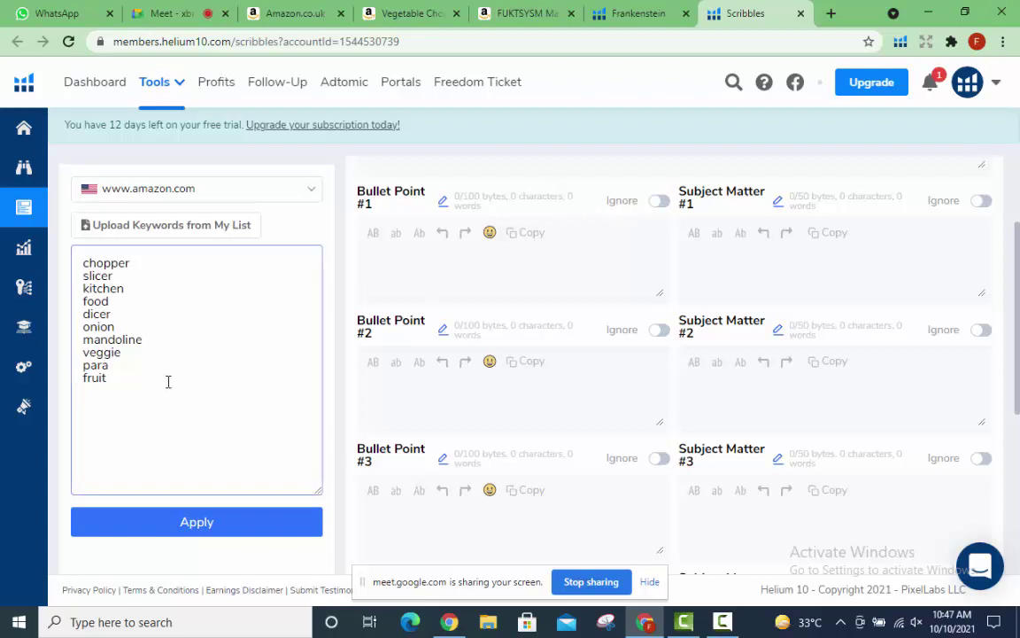
click(196, 522)
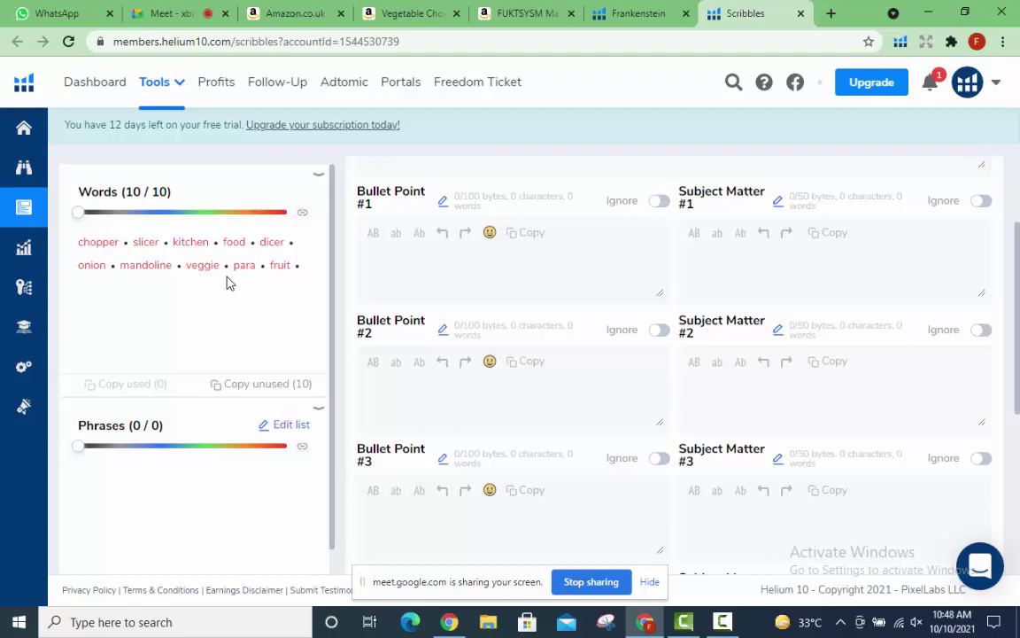
Paste the copied Amazon product title into the Scribbles Title field.
scroll(381, 303, up, 3)
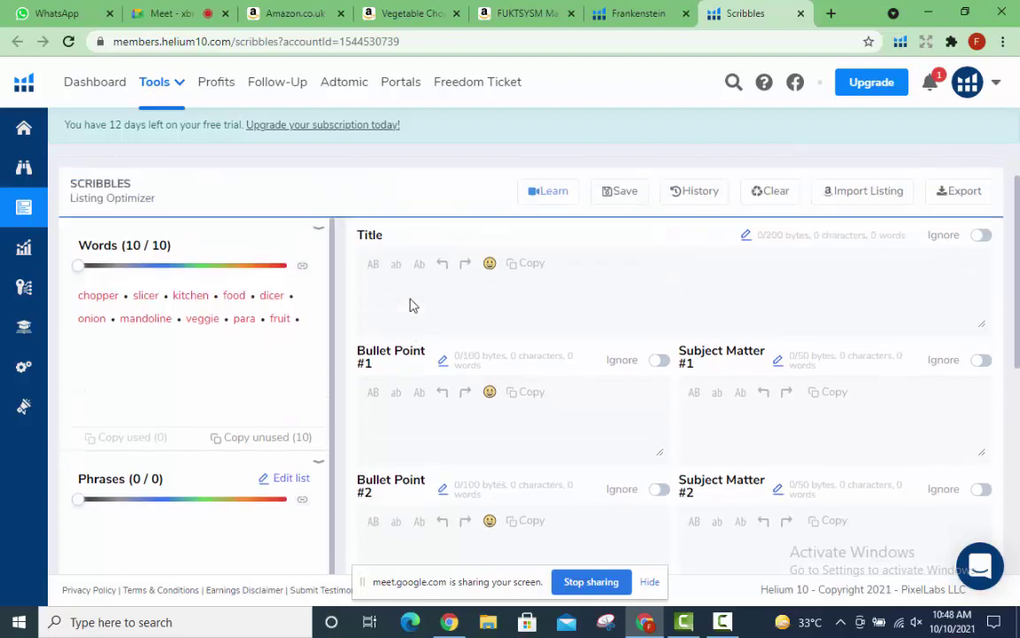
click(434, 292)
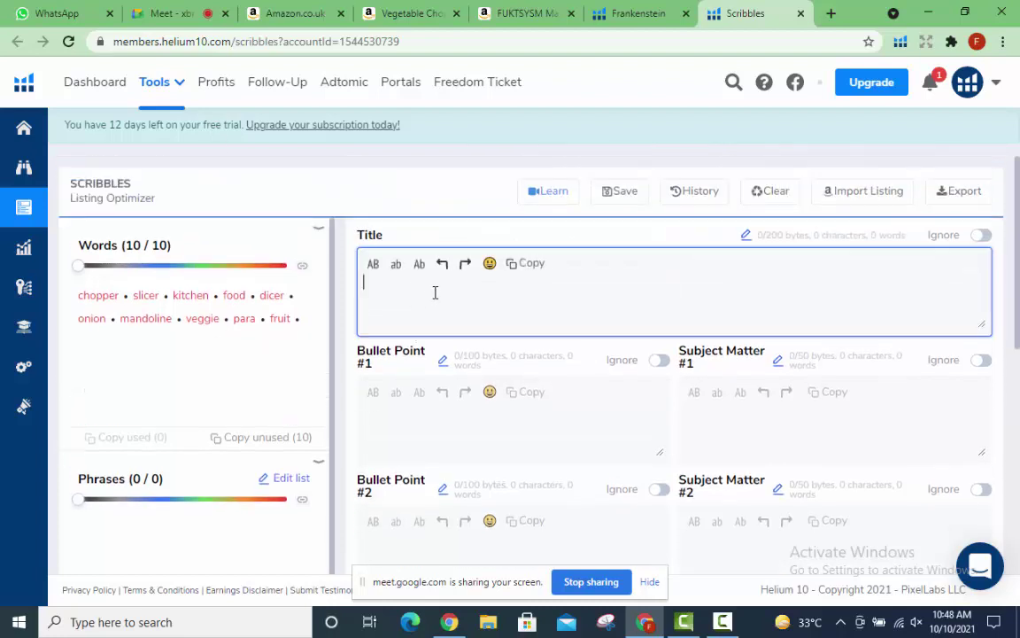
click(428, 9)
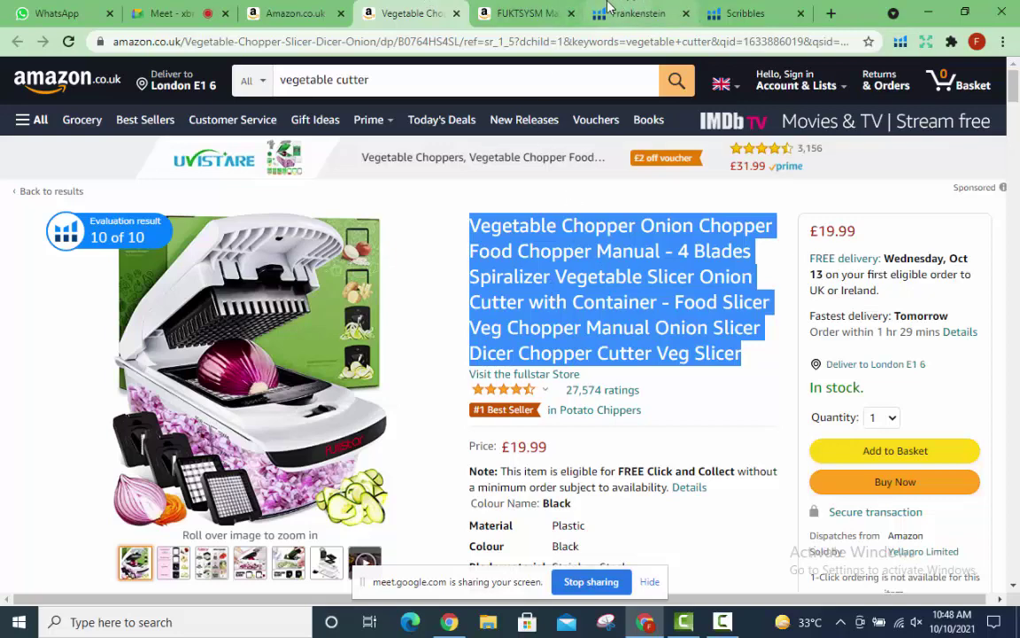
click(740, 13)
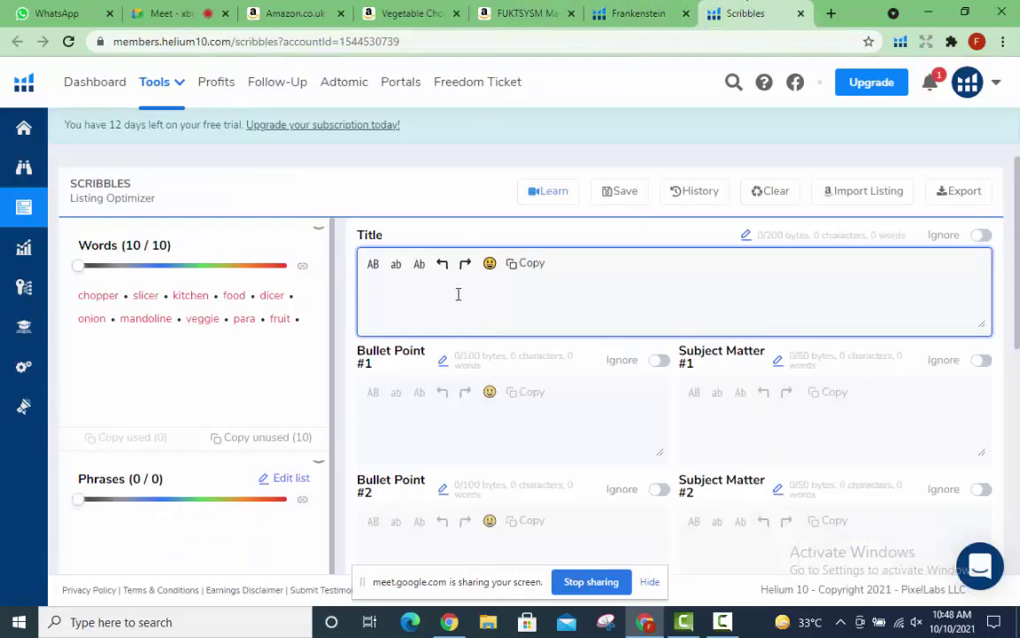
scroll(385, 417, down, 1)
scroll(385, 418, down, 7)
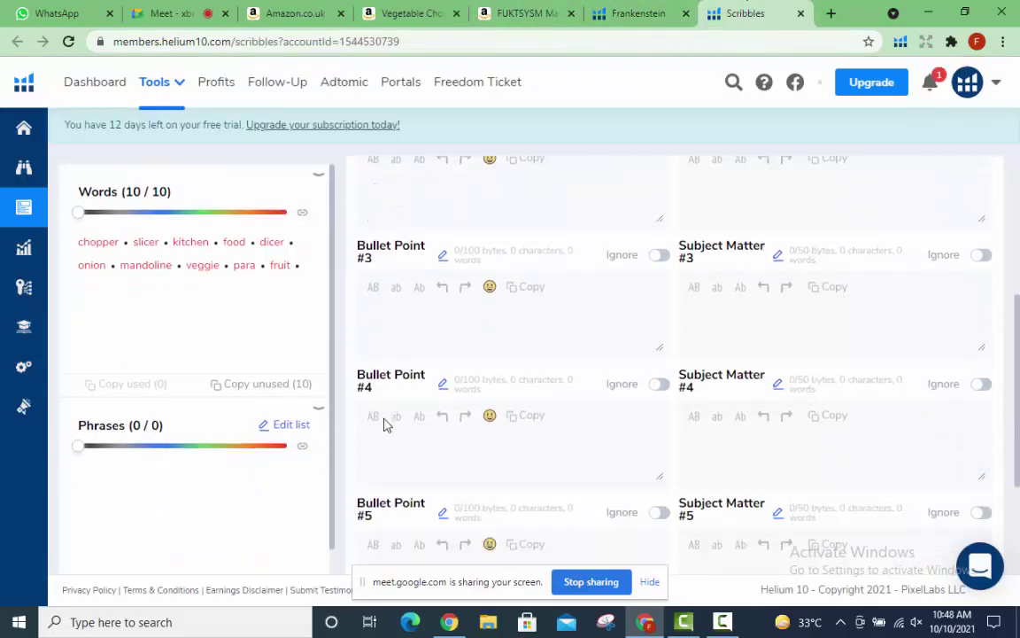
scroll(402, 467, down, 2)
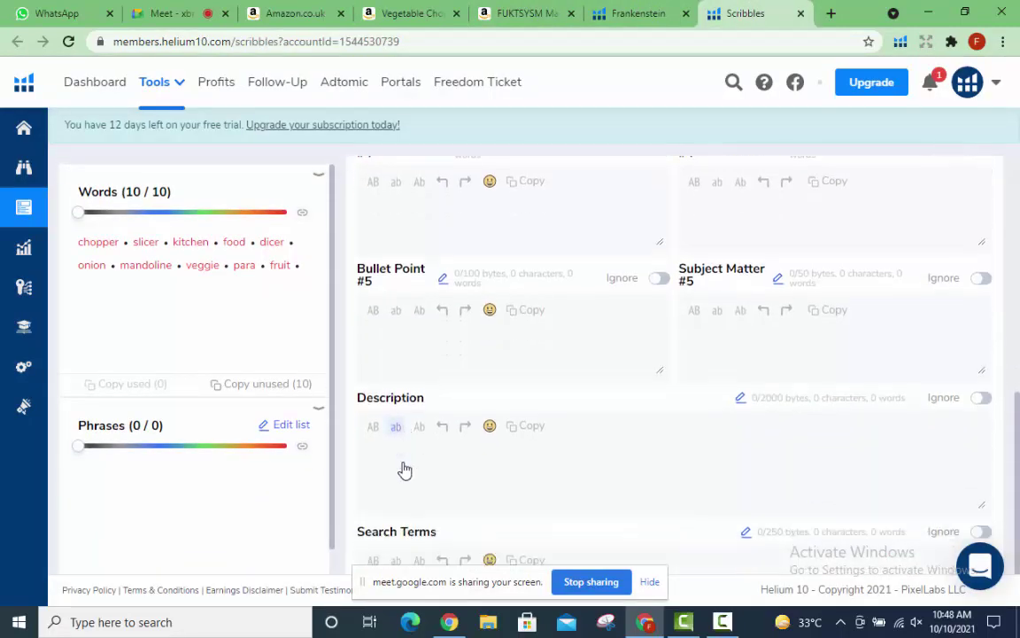
scroll(422, 437, up, 10)
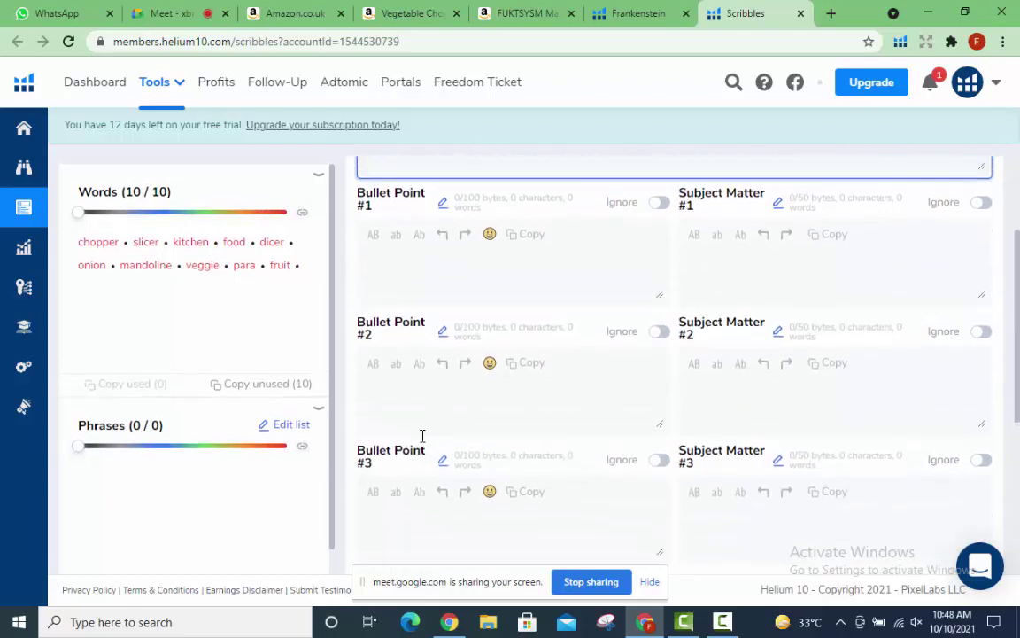
click(407, 295)
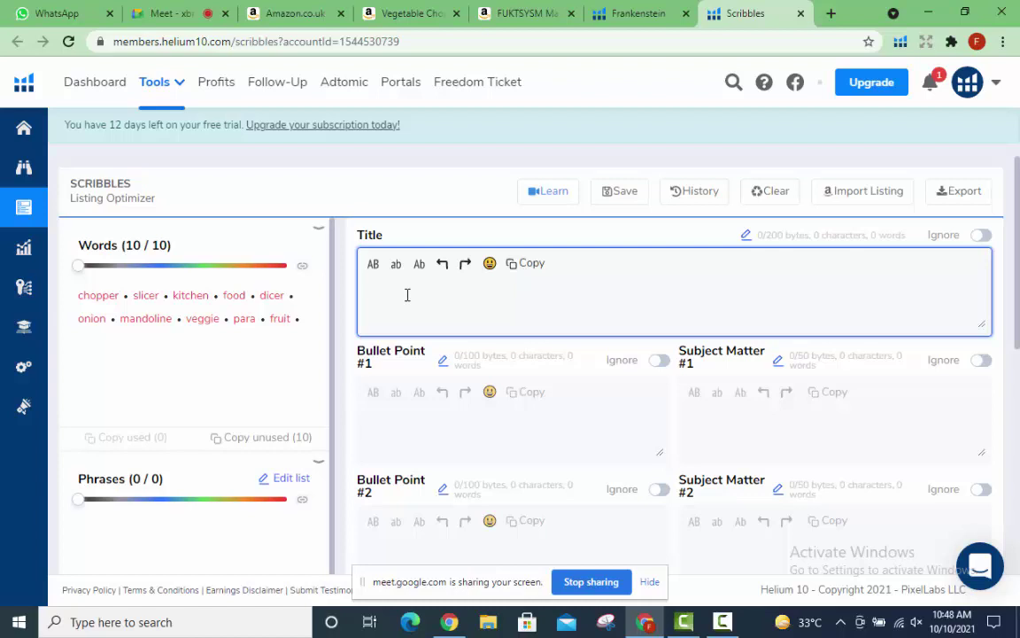
key(ctrl+v)
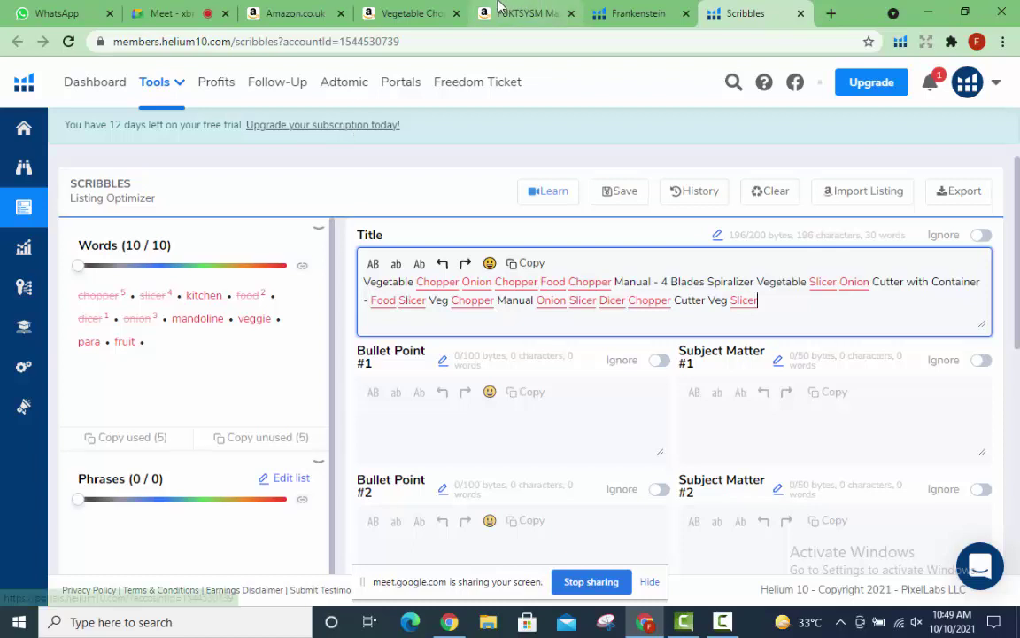
Copy the Amazon listing's first "About this item" point, on the 4 interchangeable blades, into Bullet Point #1 in Scribbles.
click(413, 13)
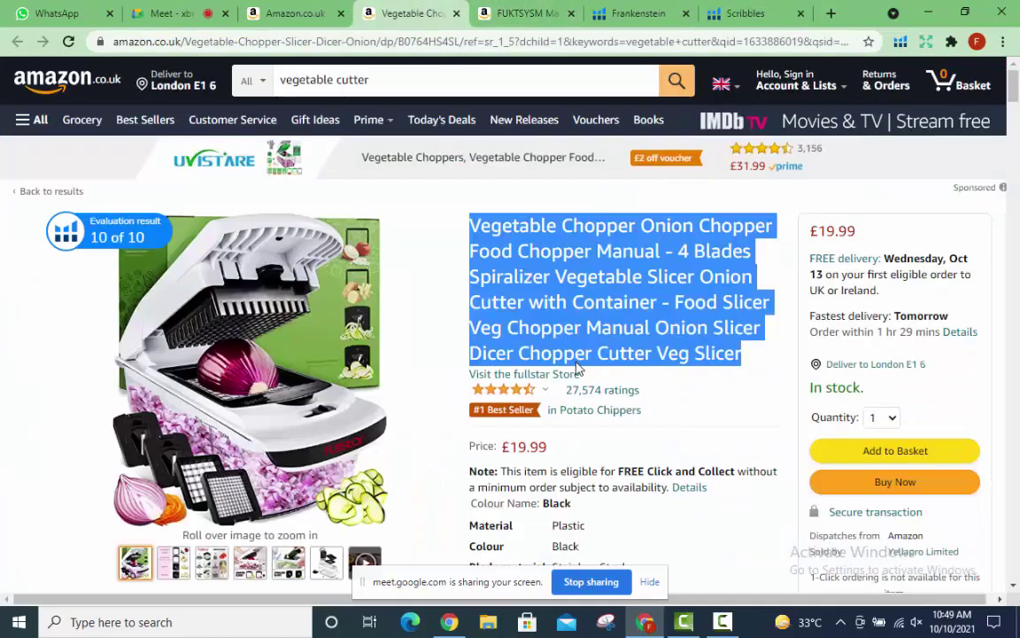
scroll(575, 355, down, 5)
scroll(620, 371, down, 4)
scroll(621, 358, up, 3)
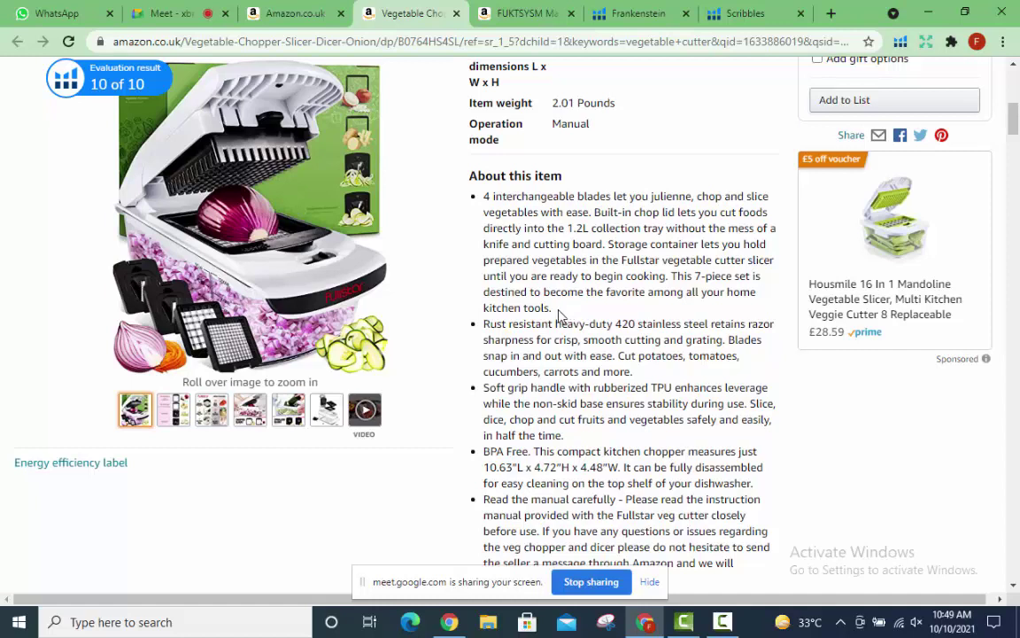
drag(552, 309, 464, 200)
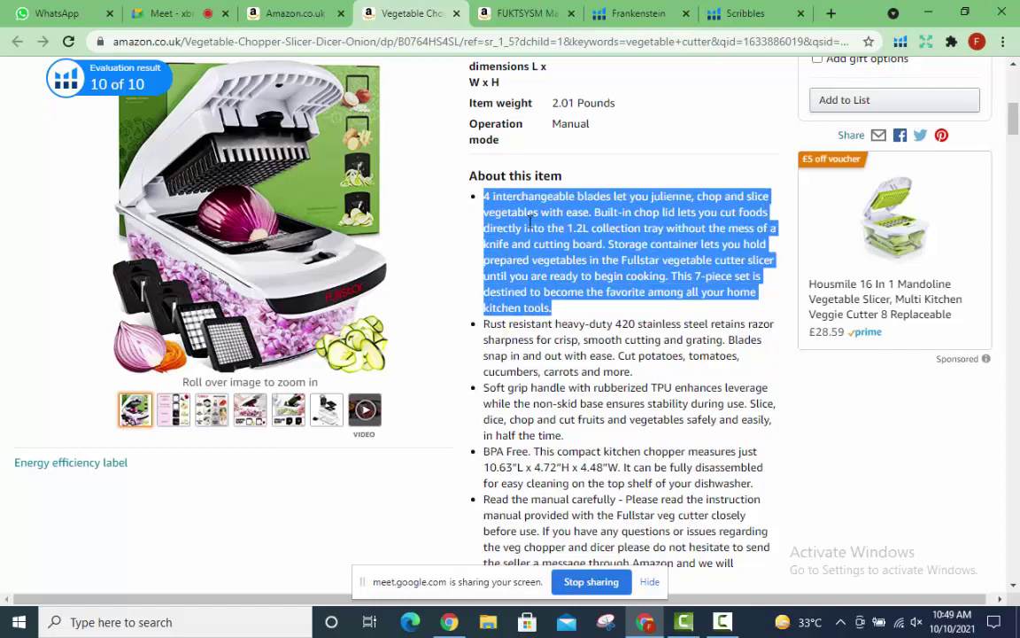
click(744, 11)
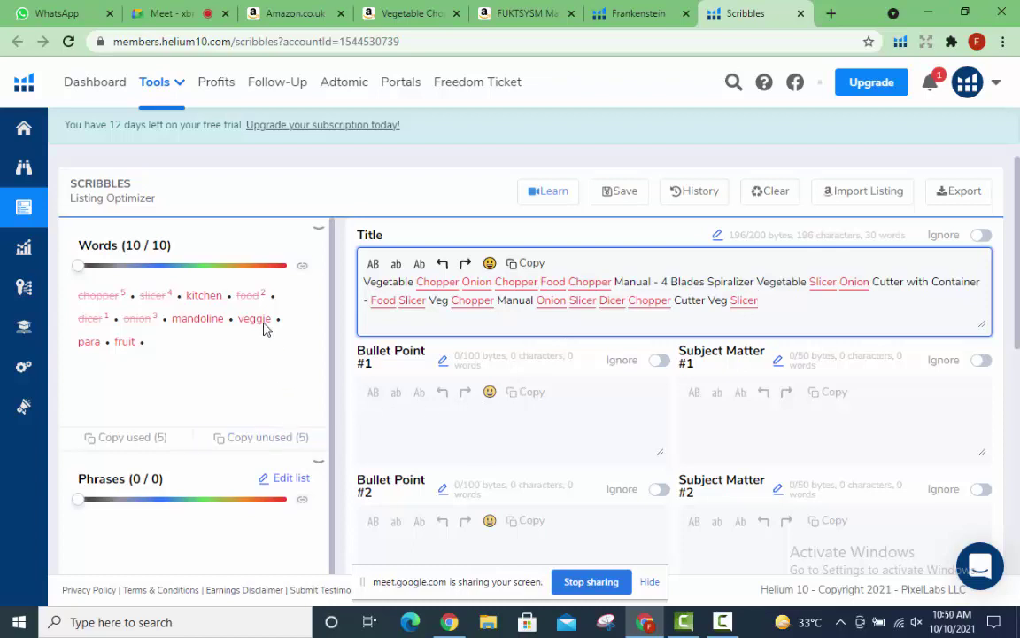
scroll(334, 377, down, 1)
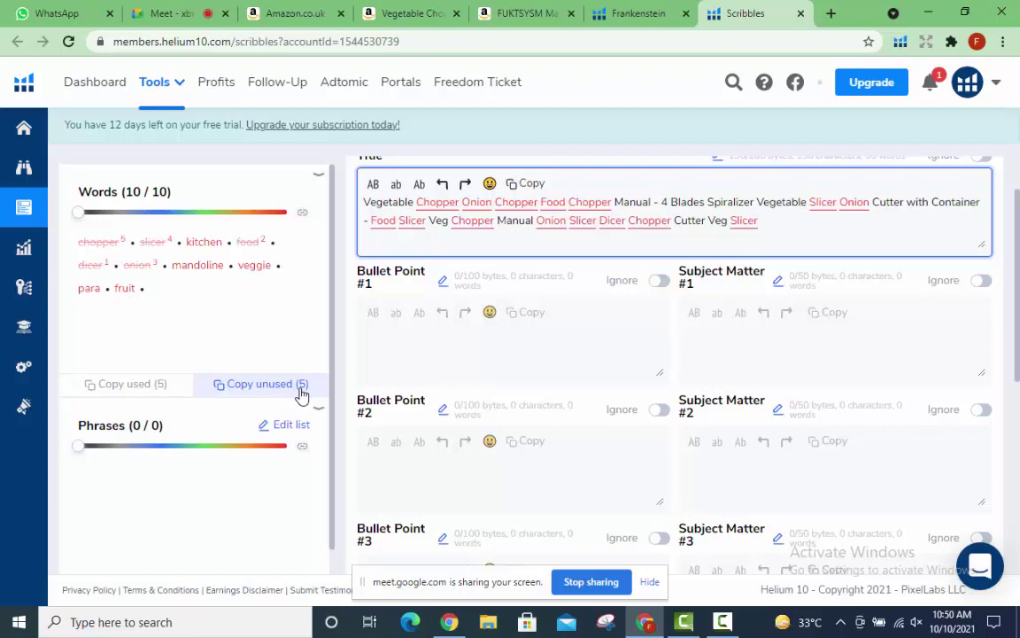
click(449, 354)
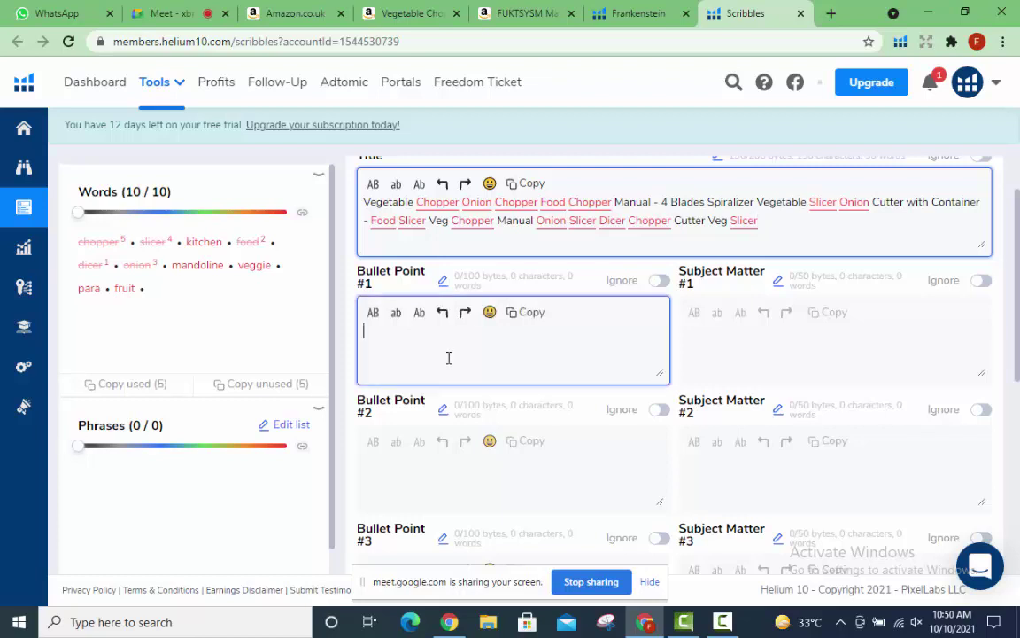
key(ctrl+v)
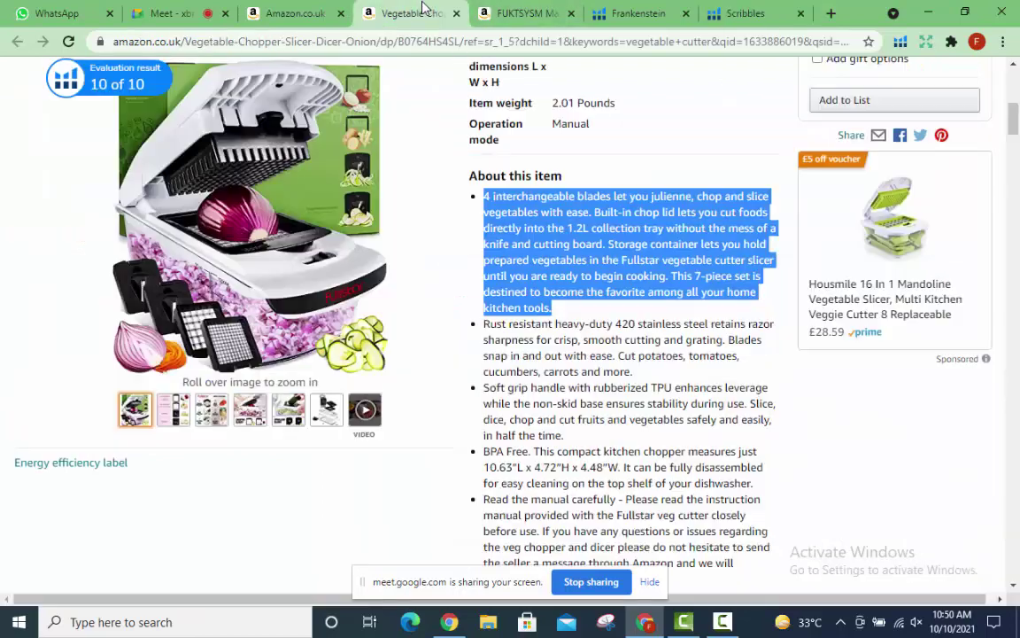
Copy the Amazon listing's second point, on rust resistant 420 stainless steel, into Bullet Point #2 in Scribbles.
click(412, 13)
drag(634, 372, 484, 324)
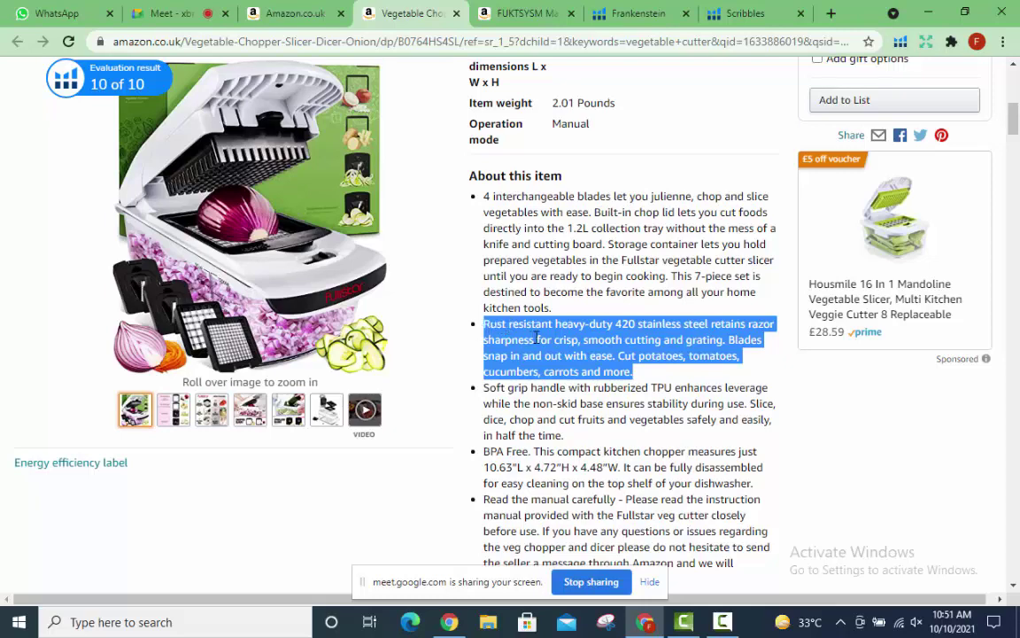
click(714, 9)
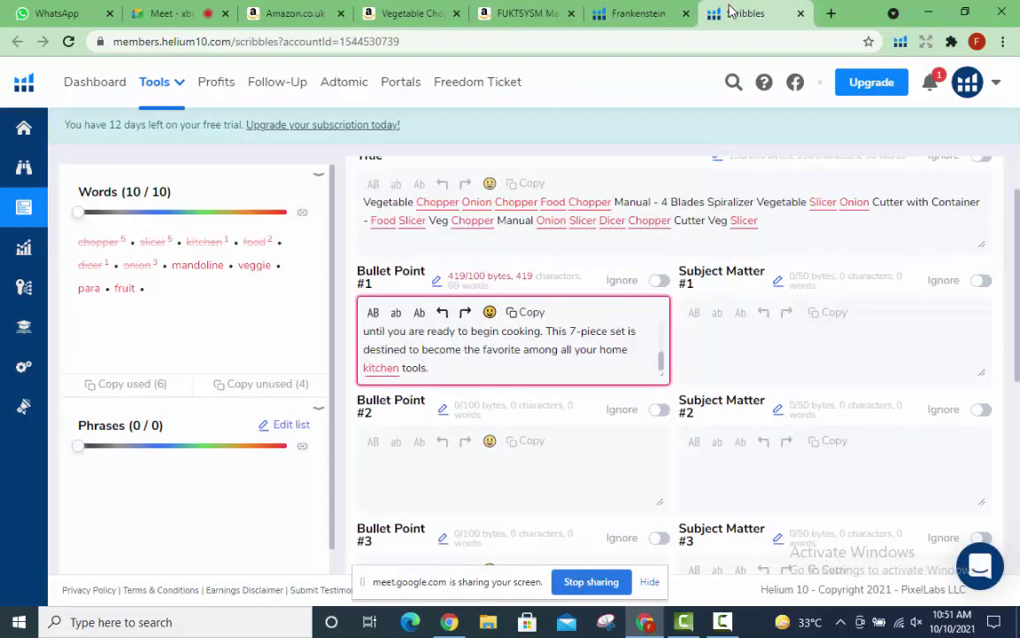
click(475, 469)
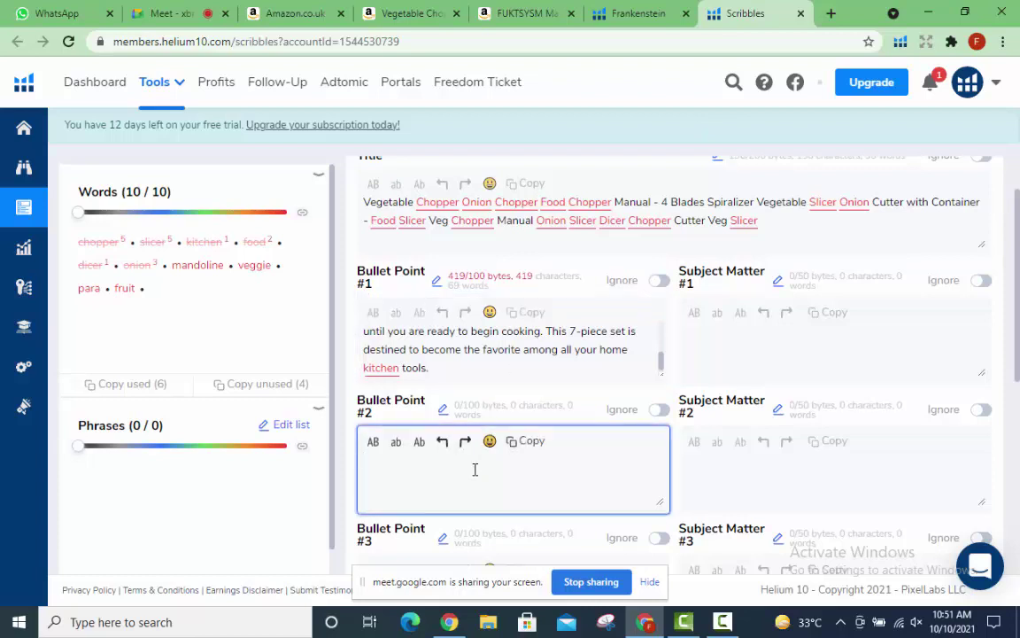
key(ctrl+v)
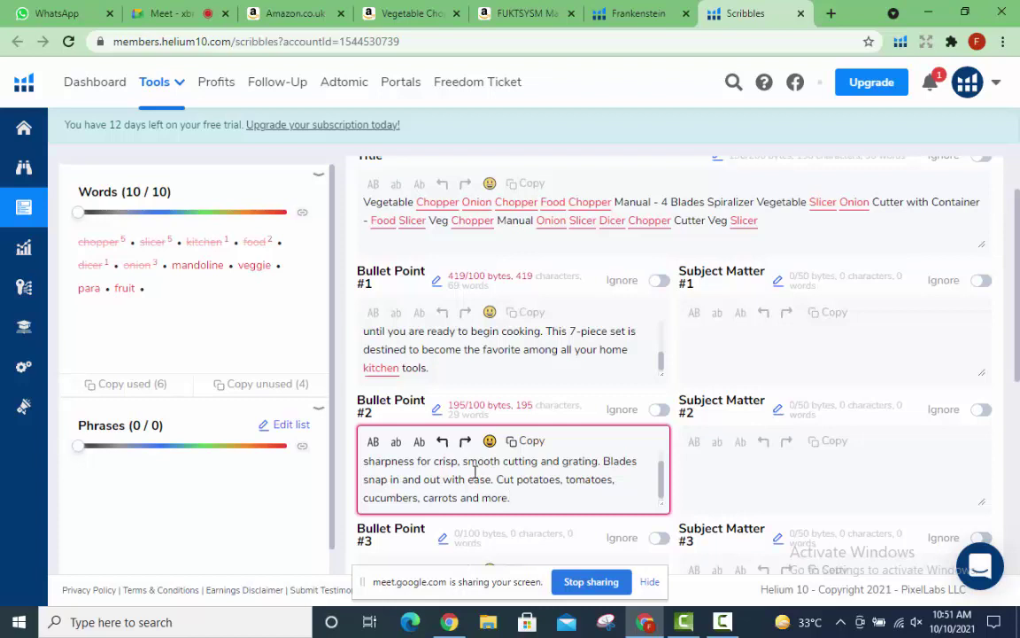
Copy the Amazon listing's third point, on the soft grip handle, into Bullet Point #3 in Scribbles.
scroll(531, 239, down, 3)
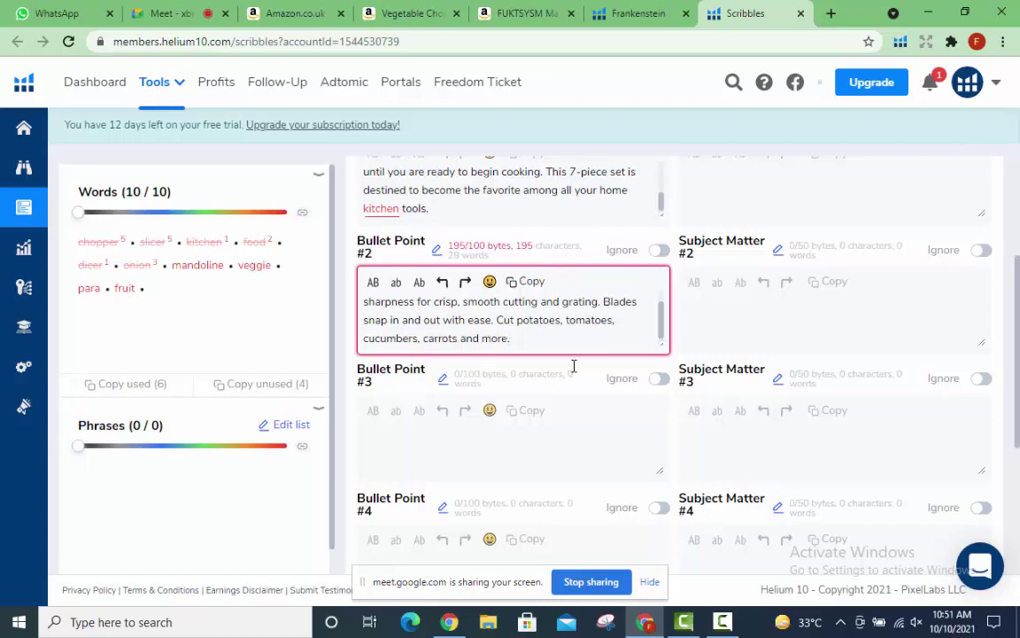
click(407, 12)
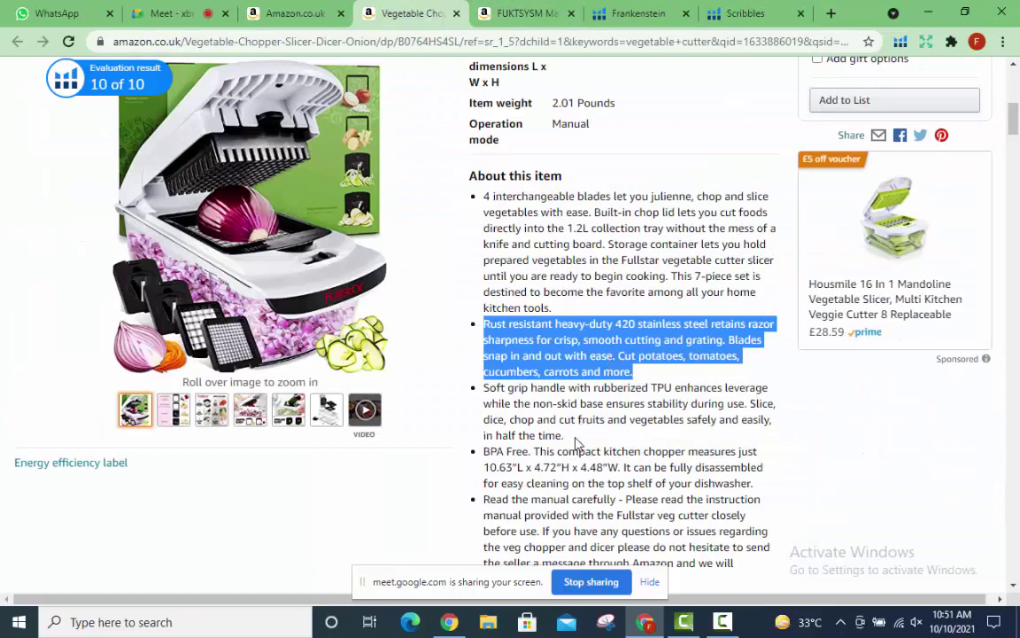
drag(563, 438, 482, 389)
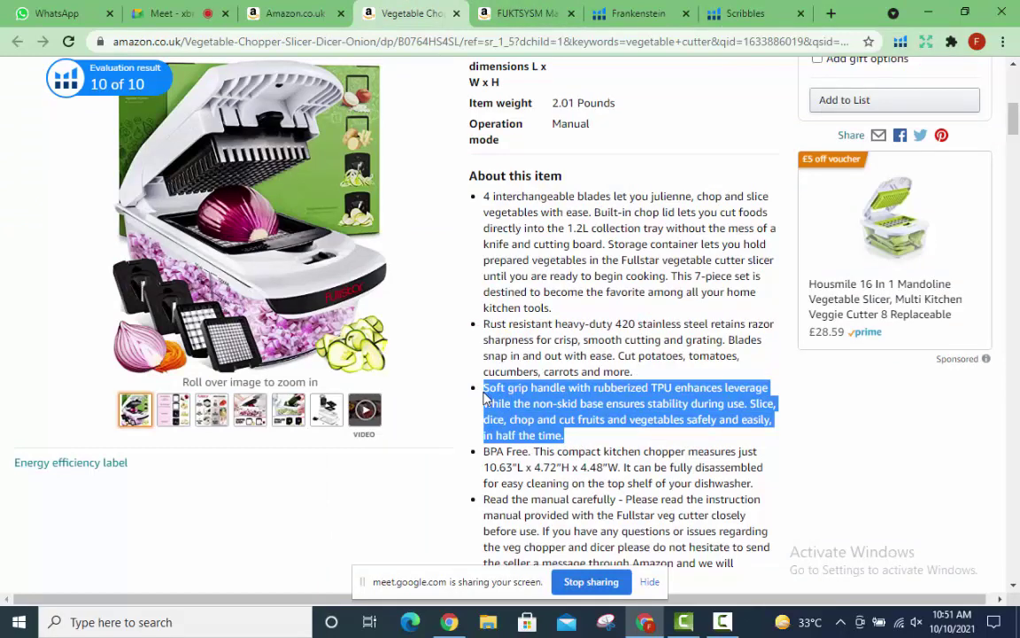
click(578, 442)
drag(576, 439, 471, 393)
click(740, 13)
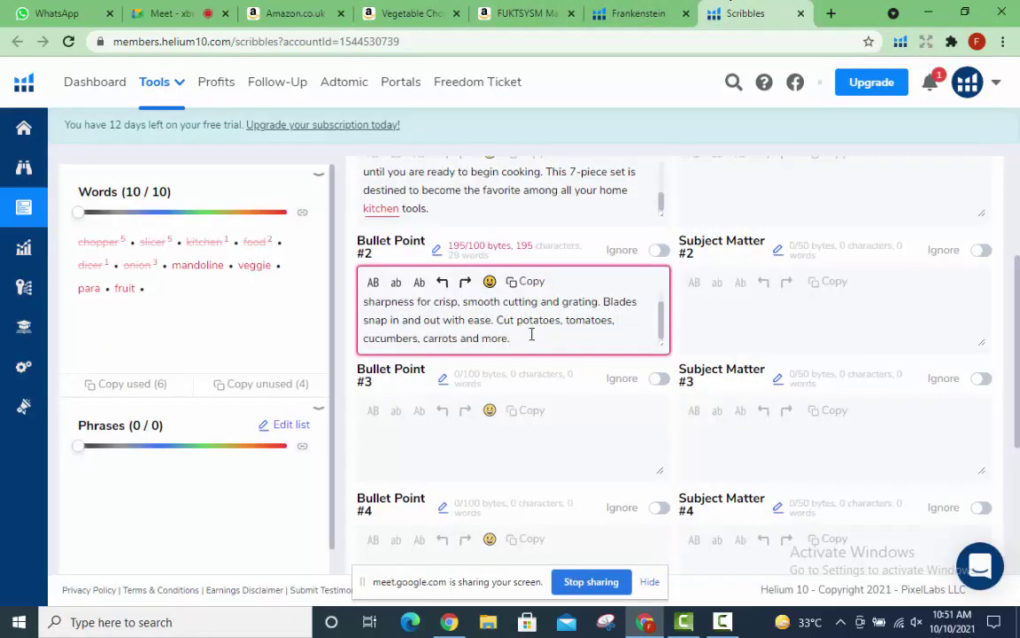
click(503, 430)
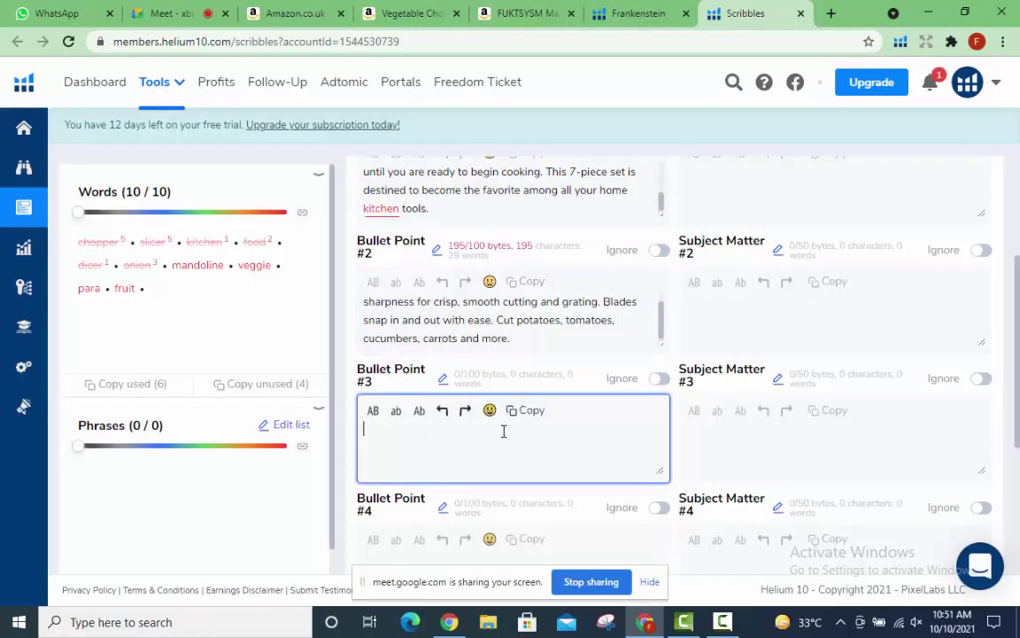
key(ctrl+v)
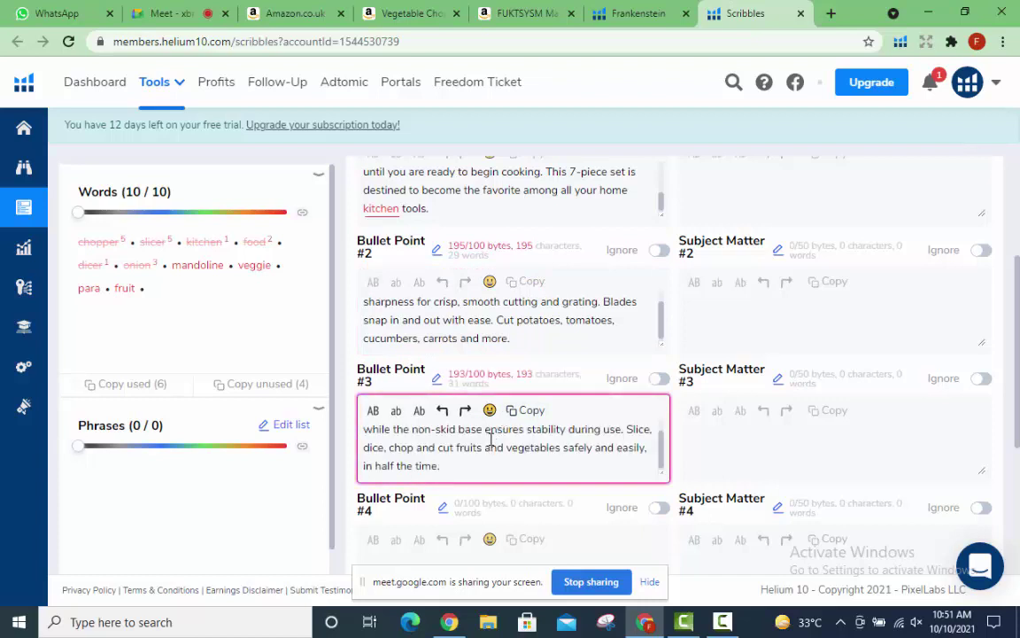
Copy the Amazon listing's fourth point, on the BPA Free compact kitchen chopper, into Bullet Point #4 in Scribbles.
scroll(549, 390, down, 2)
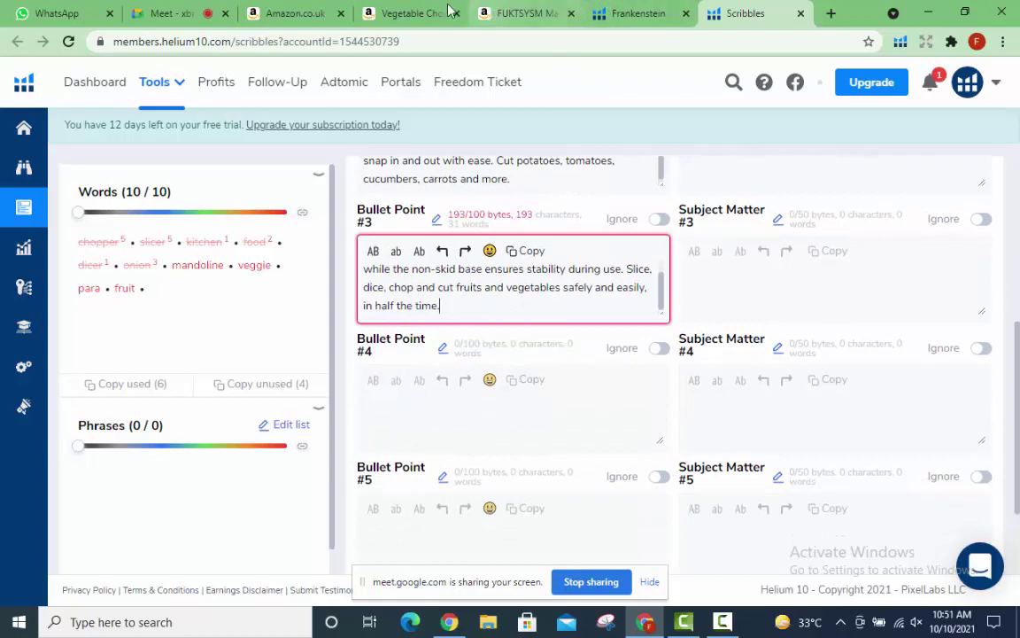
click(410, 10)
scroll(532, 274, down, 2)
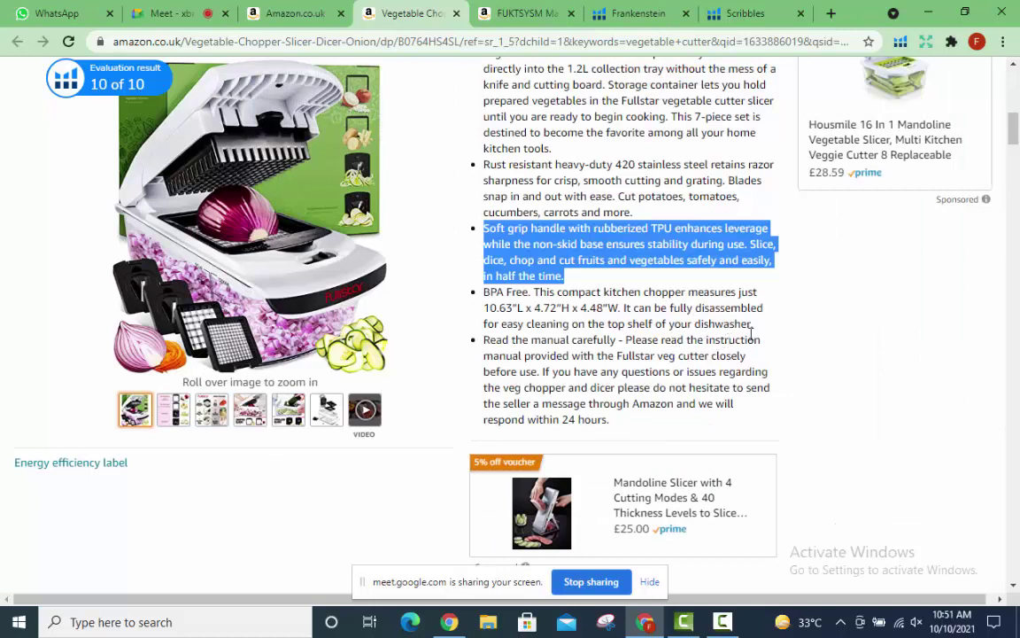
click(729, 324)
drag(729, 324, 479, 301)
key(ctrl+c)
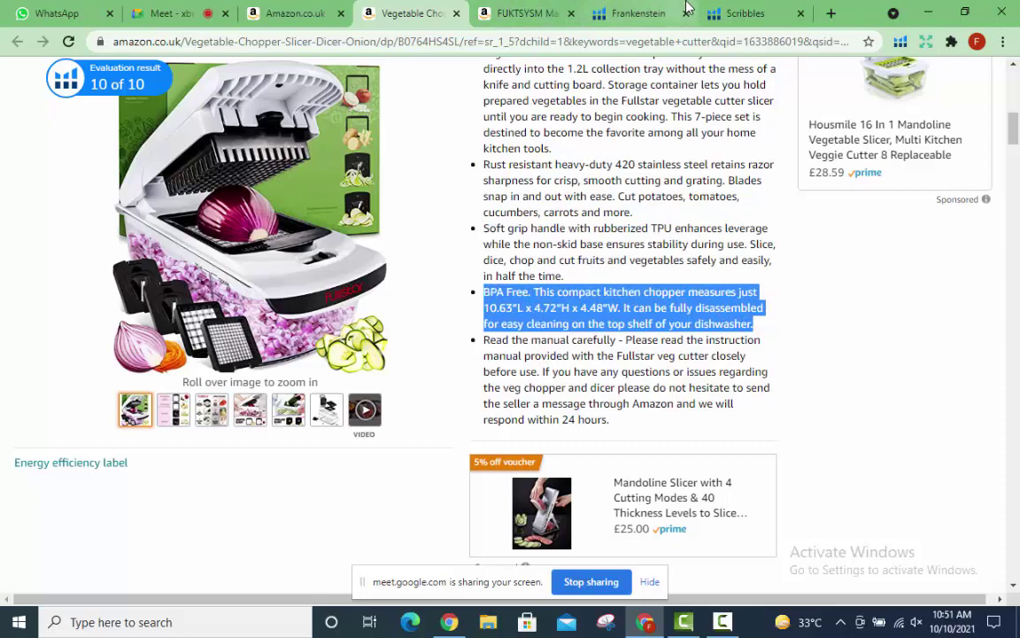
click(724, 10)
click(426, 428)
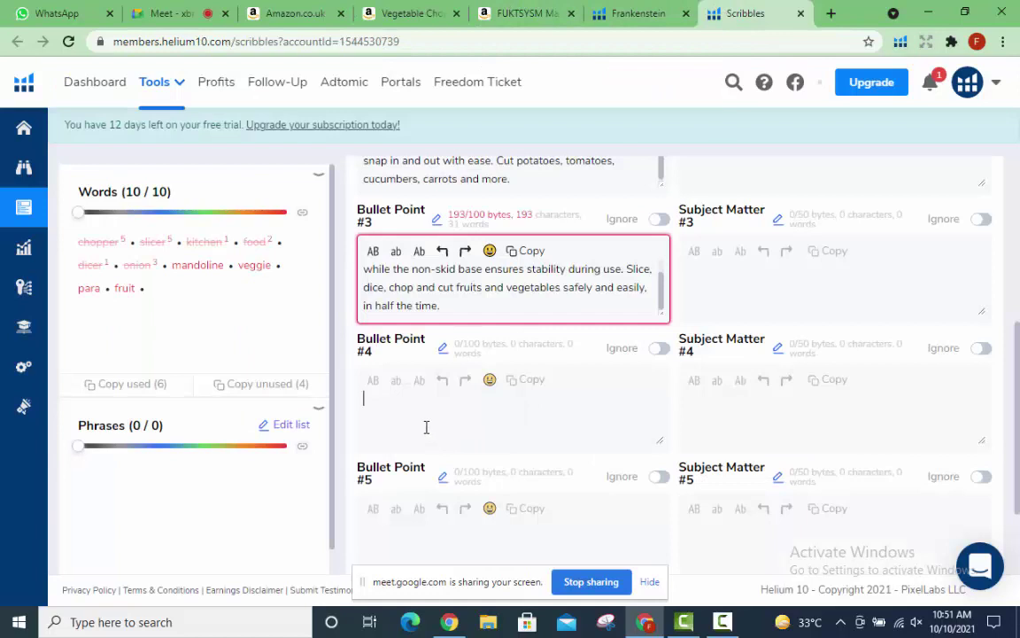
key(ctrl+v)
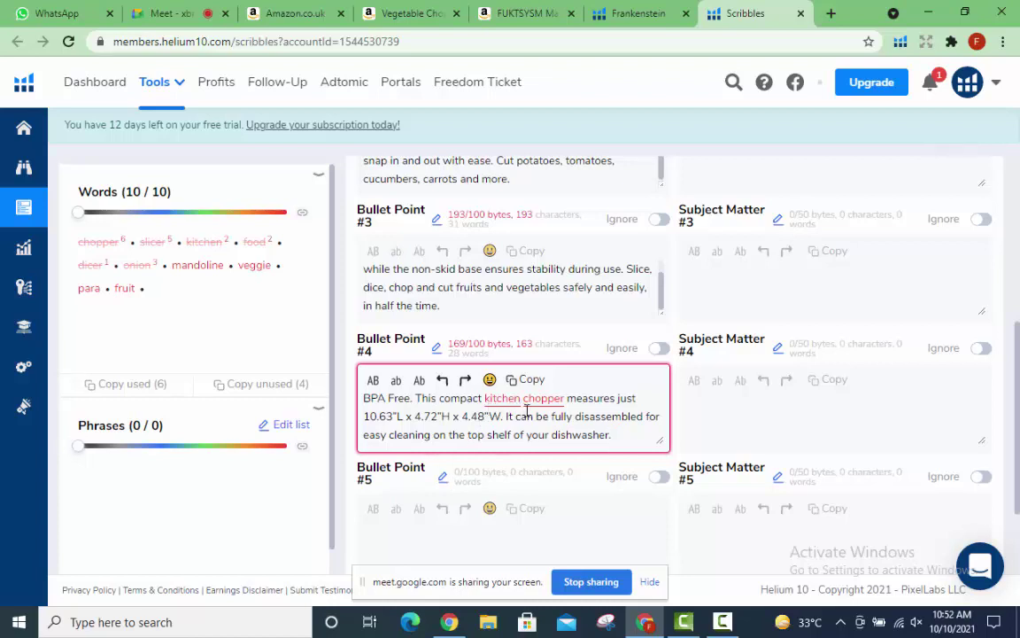
Copy the Amazon listing's fifth point, on reading the manual carefully, into Bullet Point #5 in Scribbles.
scroll(526, 410, down, 1)
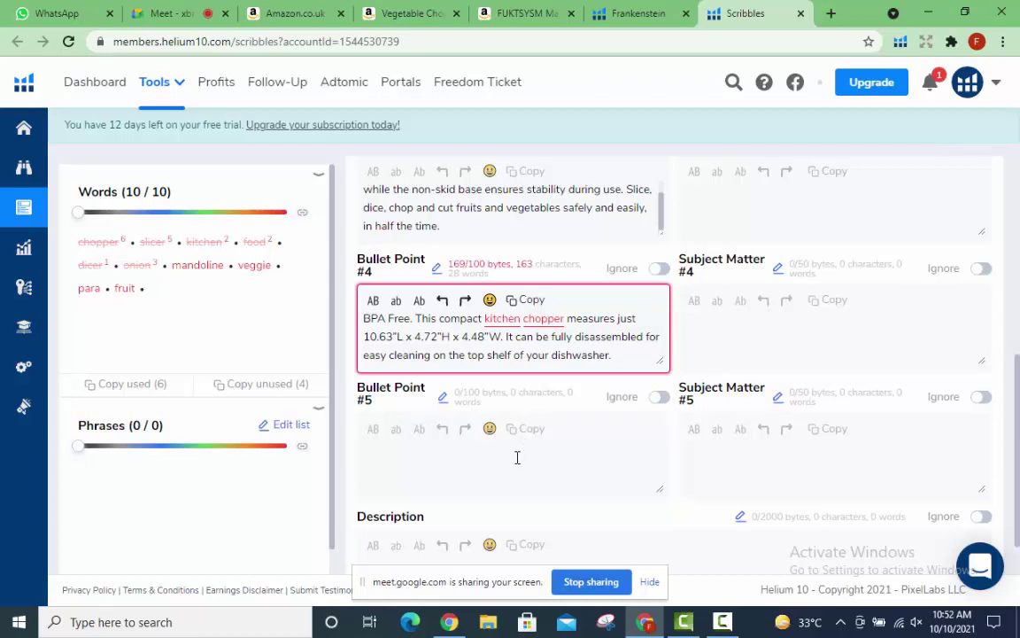
click(426, 8)
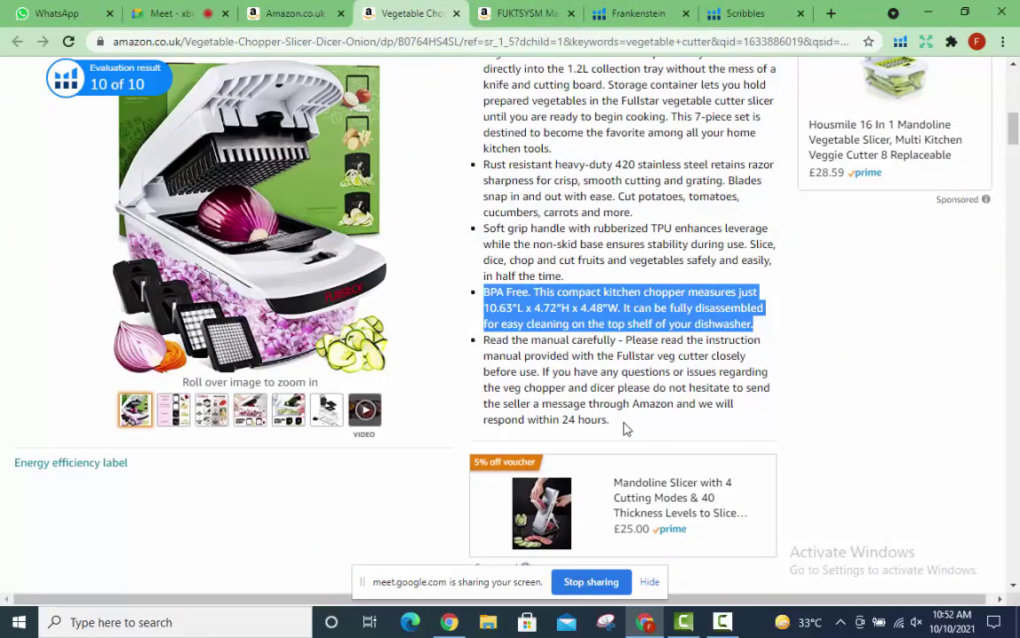
drag(626, 427, 440, 306)
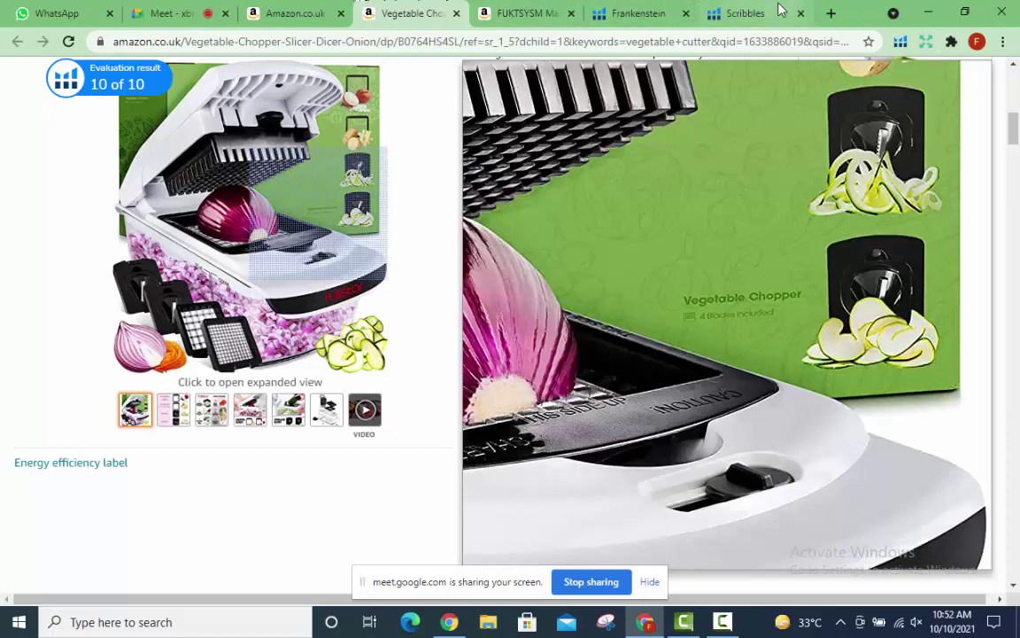
click(766, 12)
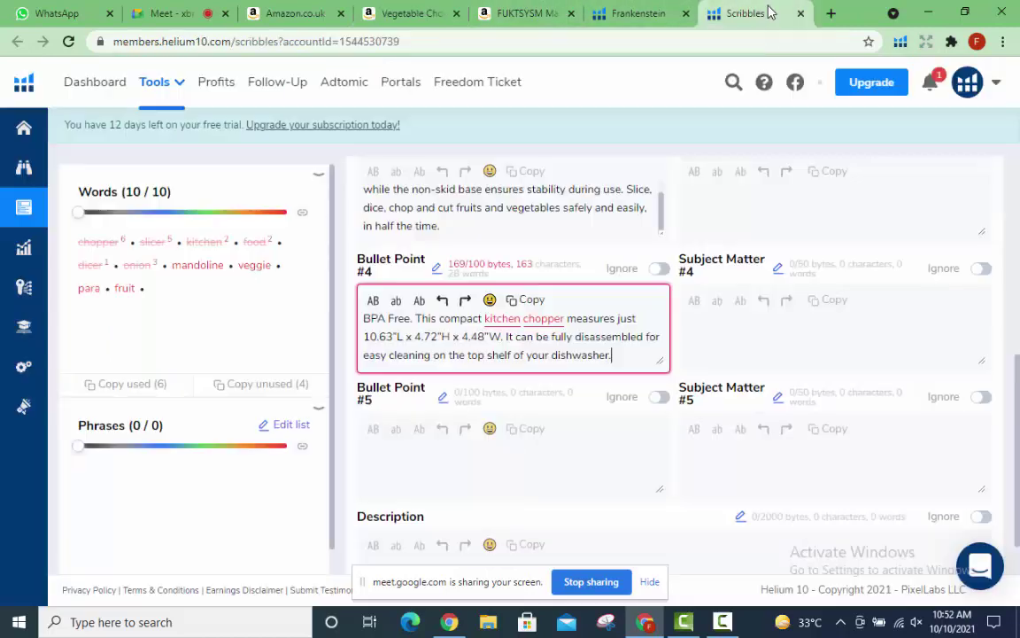
click(495, 466)
key(ctrl+v)
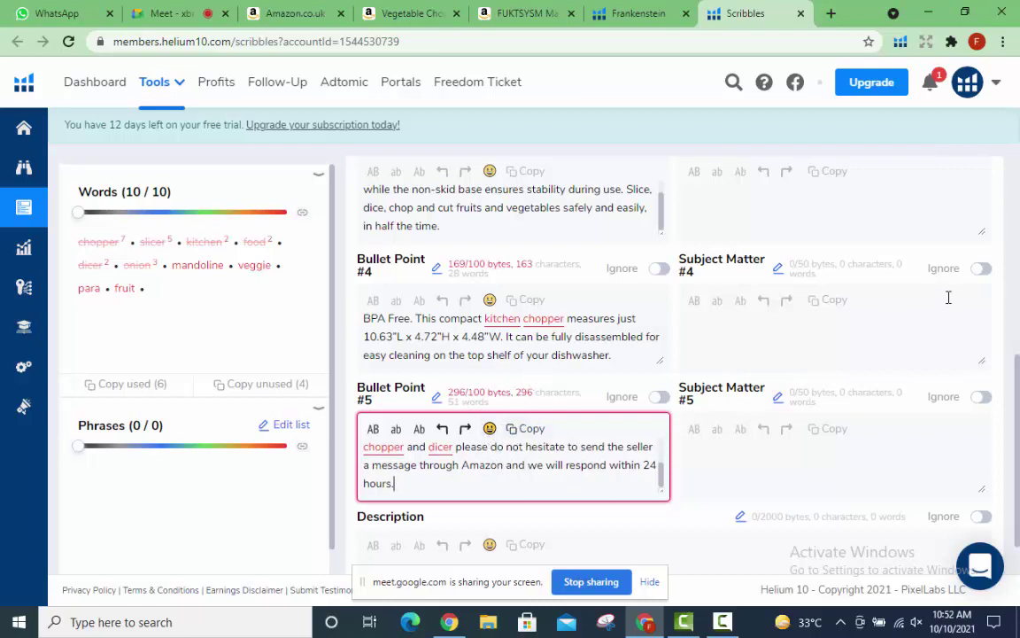
Copy the "Everything You Need In Your Kitchen." paragraph from the Amazon listing's Product Description.
scroll(567, 403, down, 2)
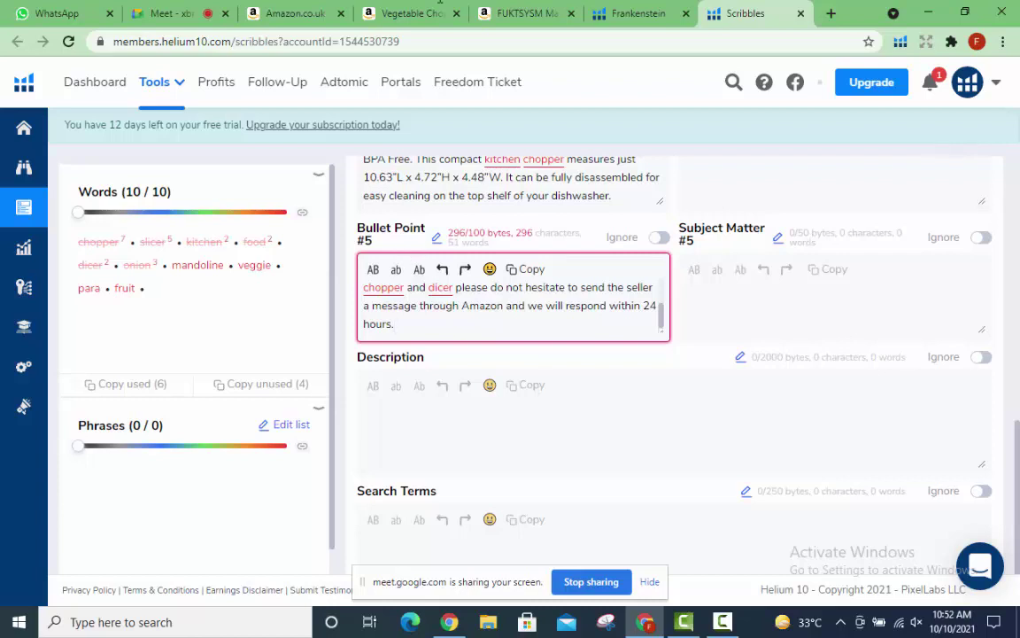
click(393, 7)
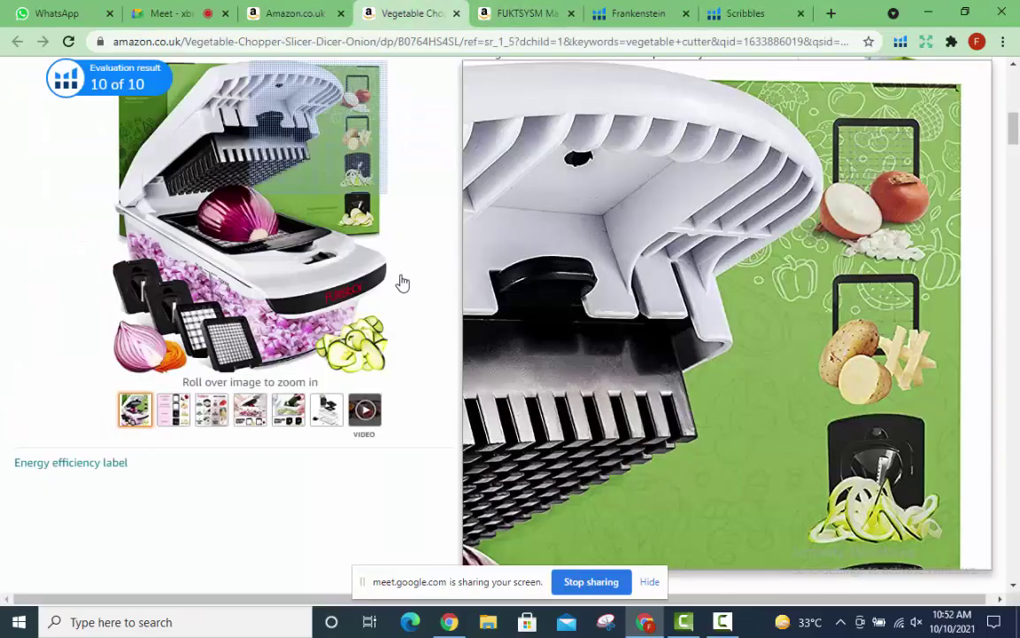
scroll(460, 380, down, 3)
scroll(496, 376, down, 15)
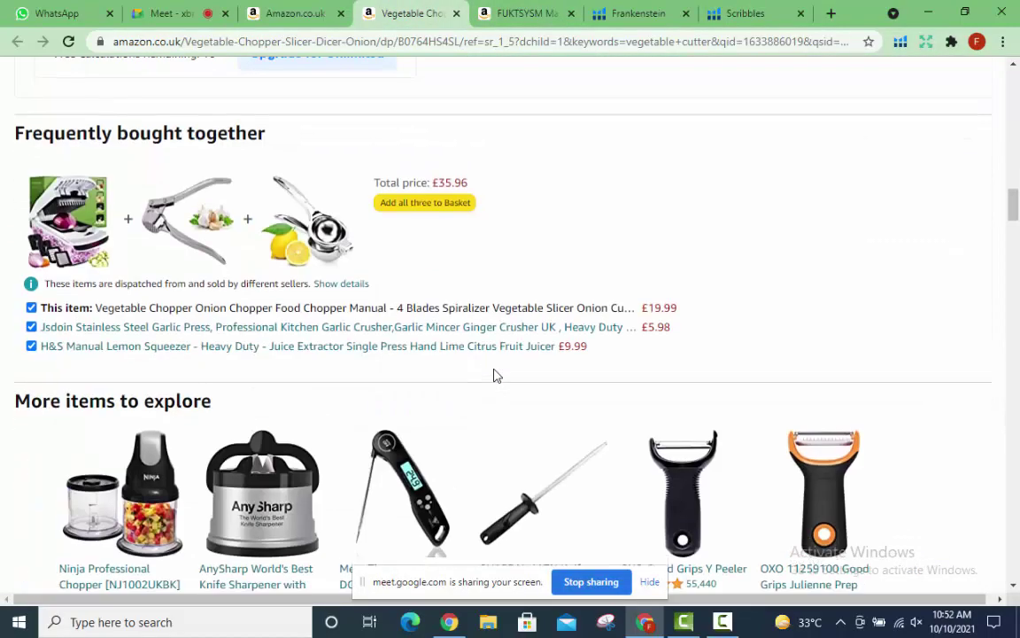
scroll(495, 376, down, 12)
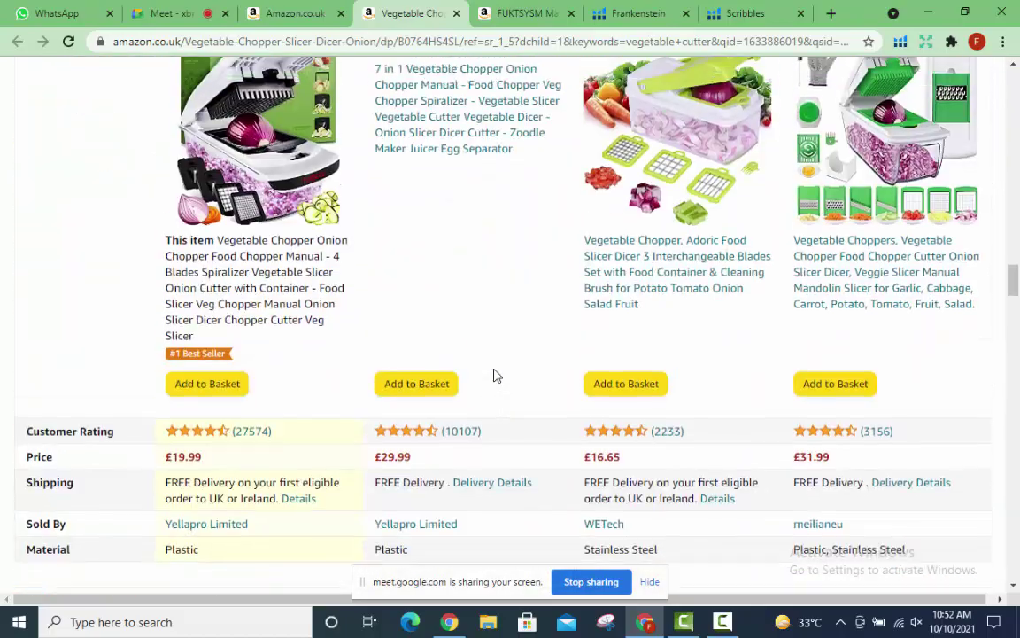
scroll(496, 375, up, 3)
scroll(495, 376, down, 5)
scroll(496, 377, down, 8)
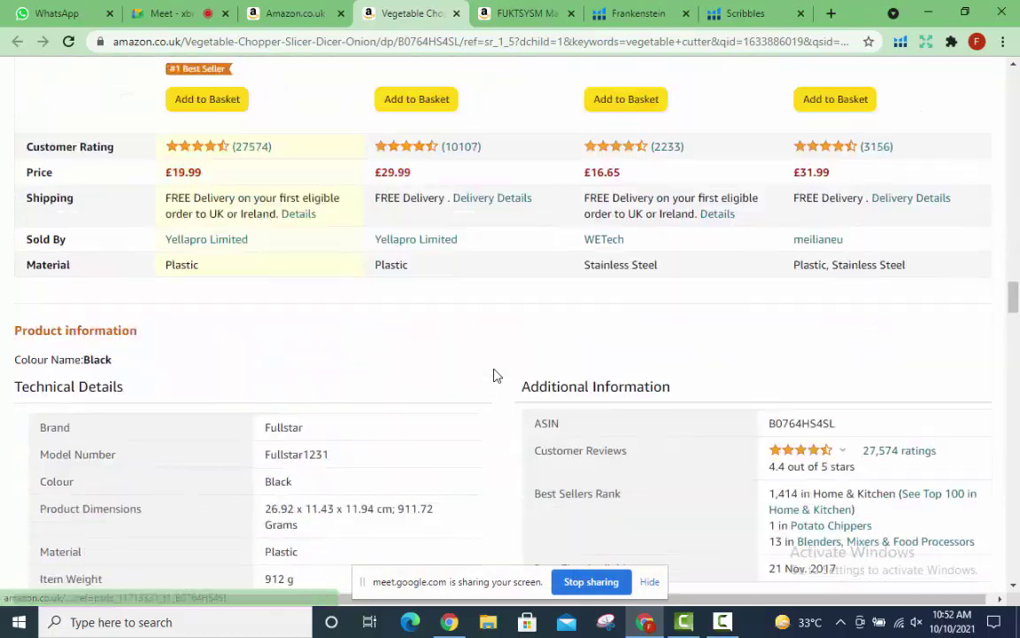
scroll(495, 376, down, 3)
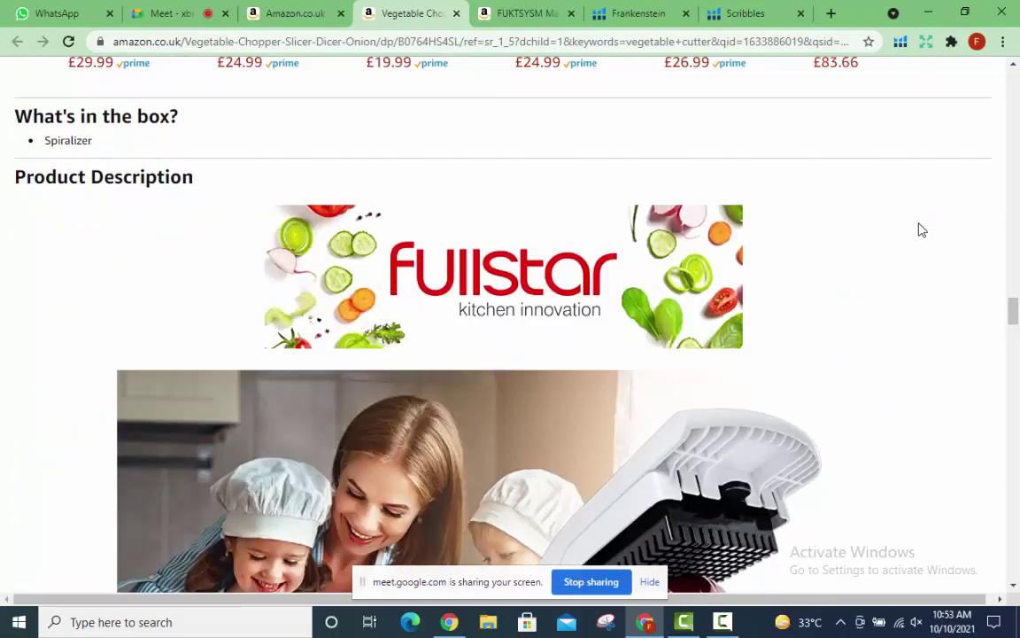
scroll(759, 239, up, 2)
scroll(759, 239, down, 10)
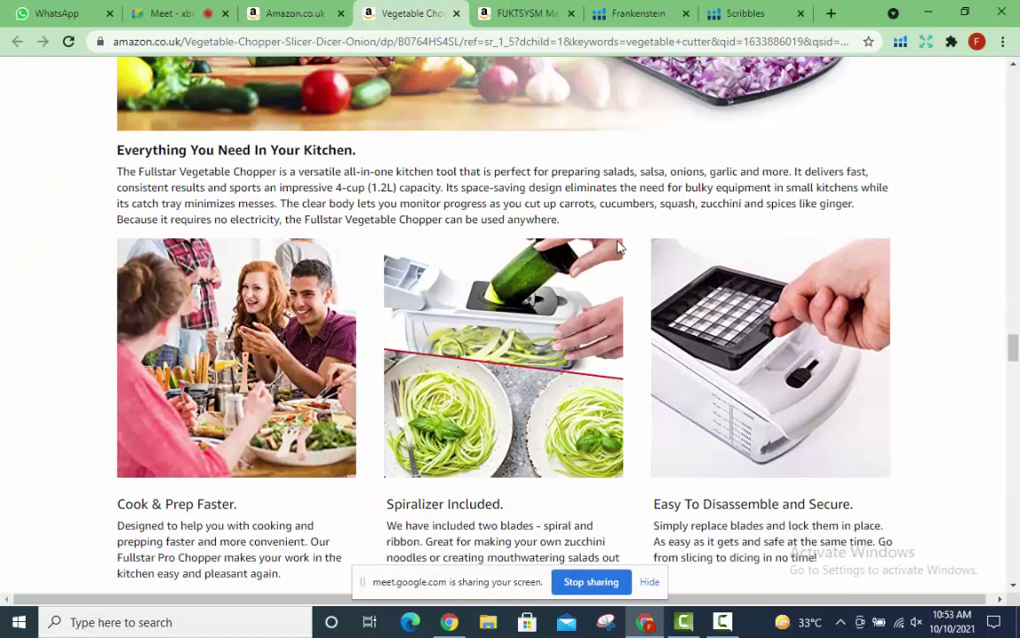
drag(580, 228, 107, 173)
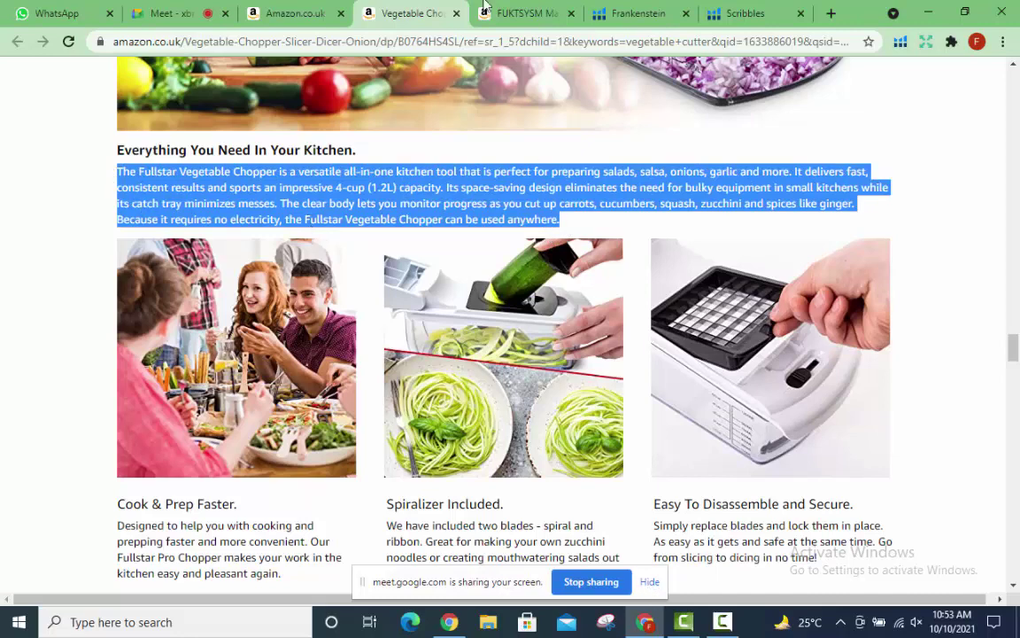
Paste the copied product description paragraph into the Scribbles Description field.
click(731, 12)
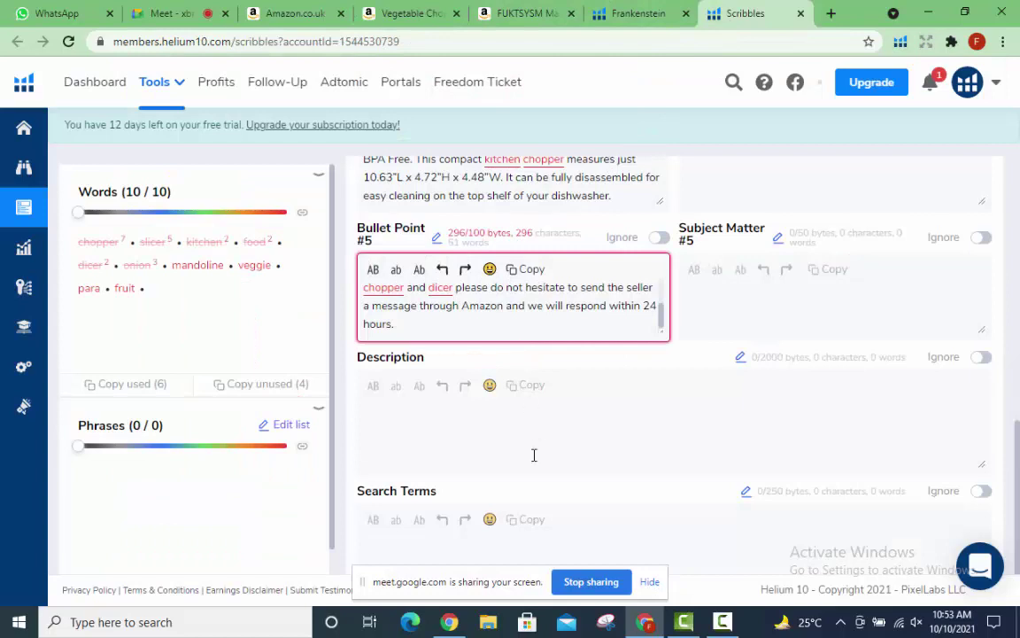
click(516, 436)
key(ctrl+v)
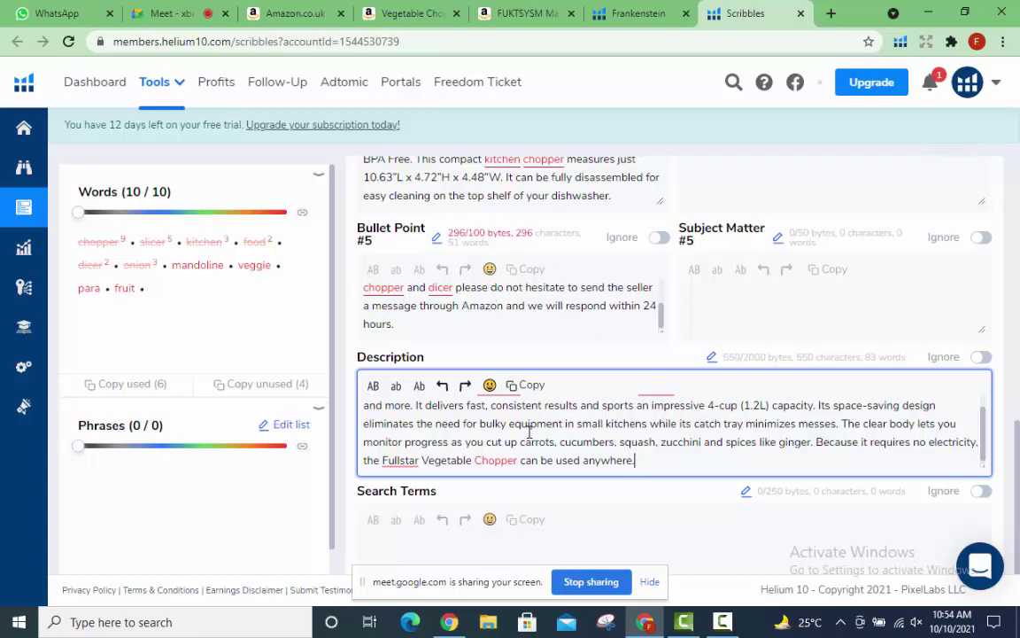
Extend the Description's last sentence with "and you can also cut your fruit." and add a new line after it.
scroll(532, 429, down, 1)
scroll(532, 437, down, 1)
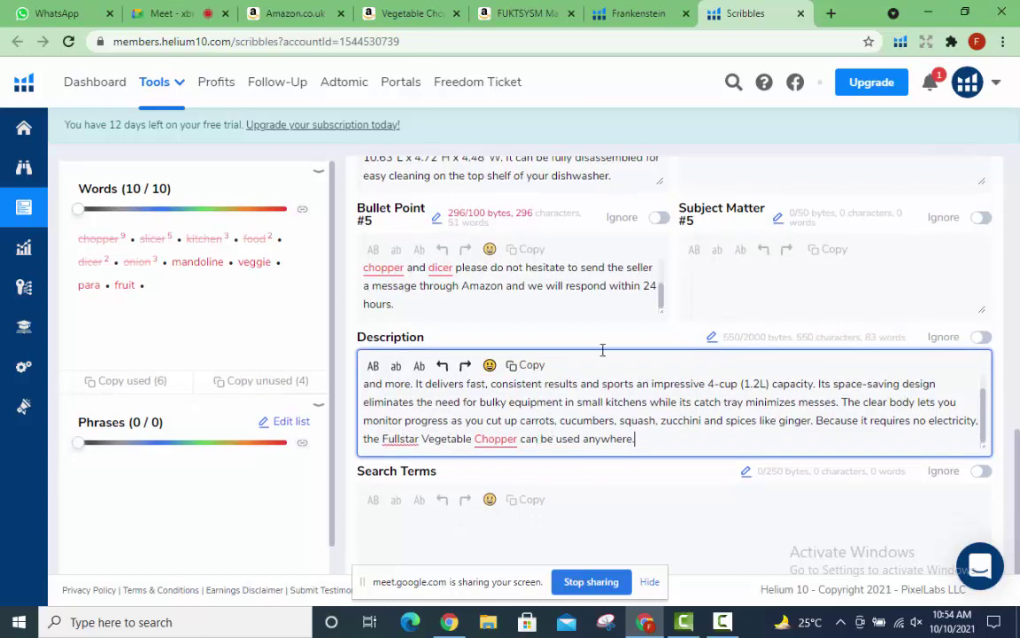
scroll(623, 292, up, 2)
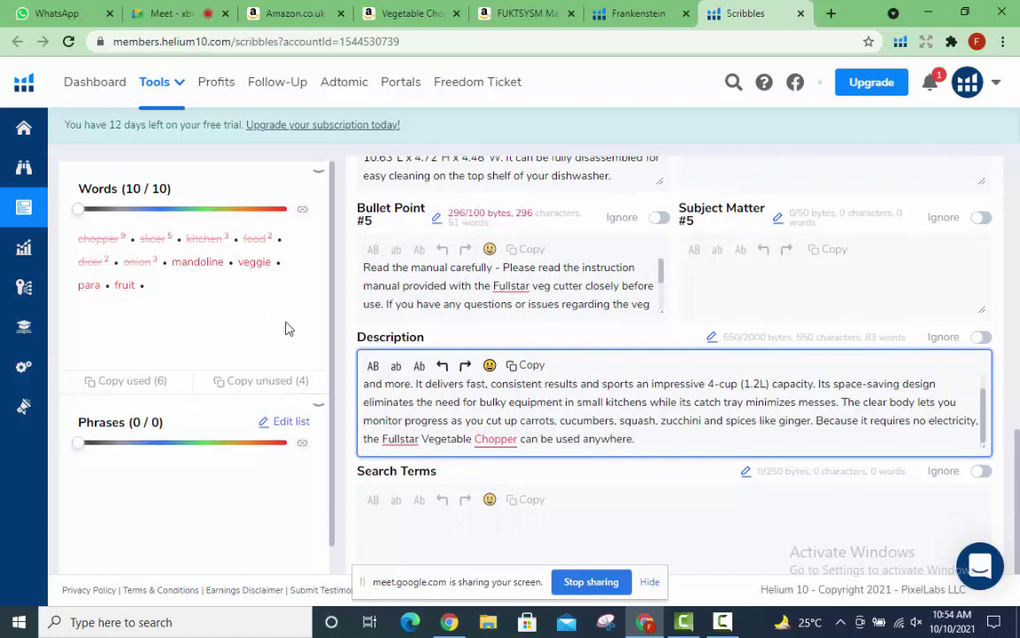
mouse_move(23, 257)
key(BackSpace)
text(and you c an)
key(BackSpace)
key(BackSpace)
key(BackSpace)
key(BackSpace)
text(an also)
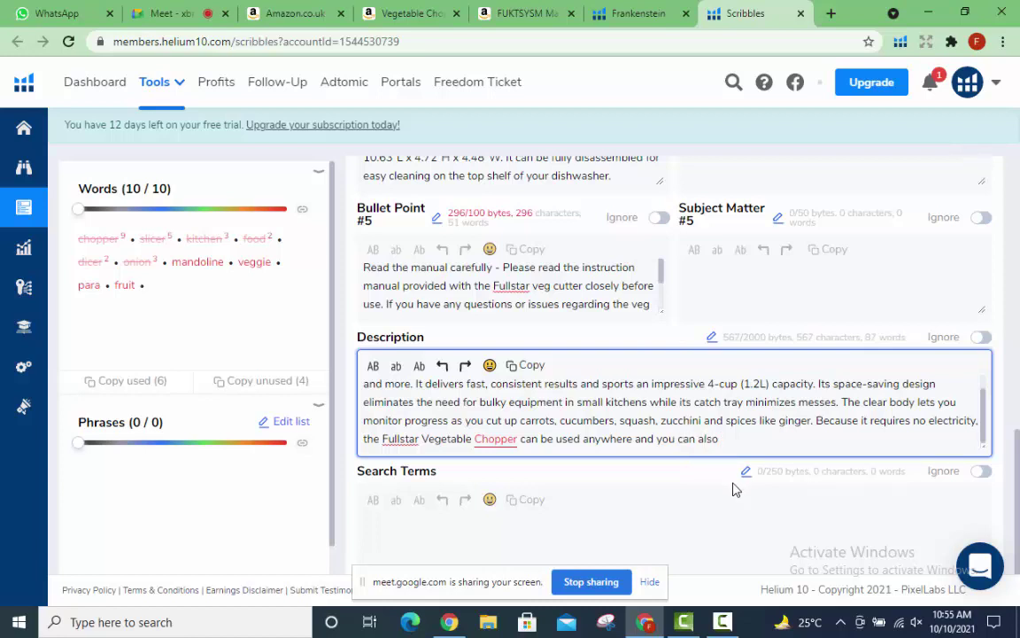
text(cut your fruit)
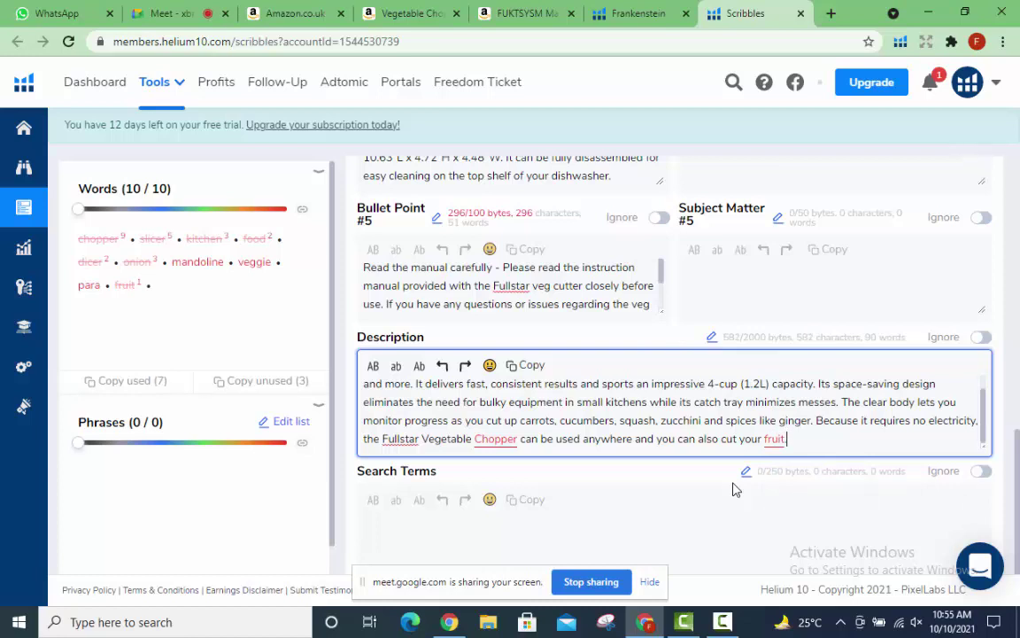
text(.)
key(Return)
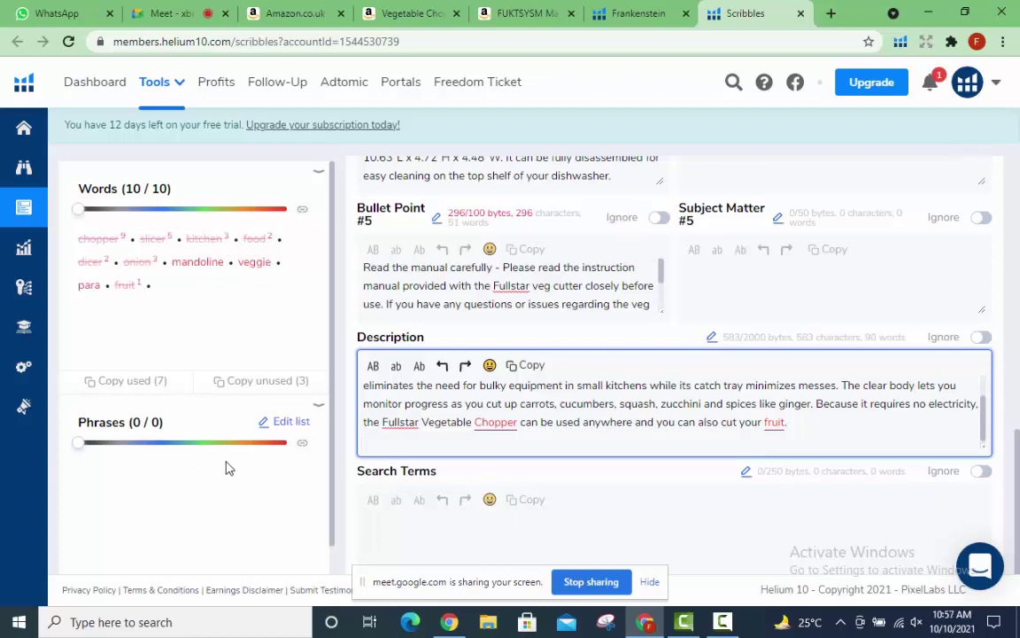
Open Helium 10's Listing Analyzer in place of Scribbles.
mouse_move(34, 285)
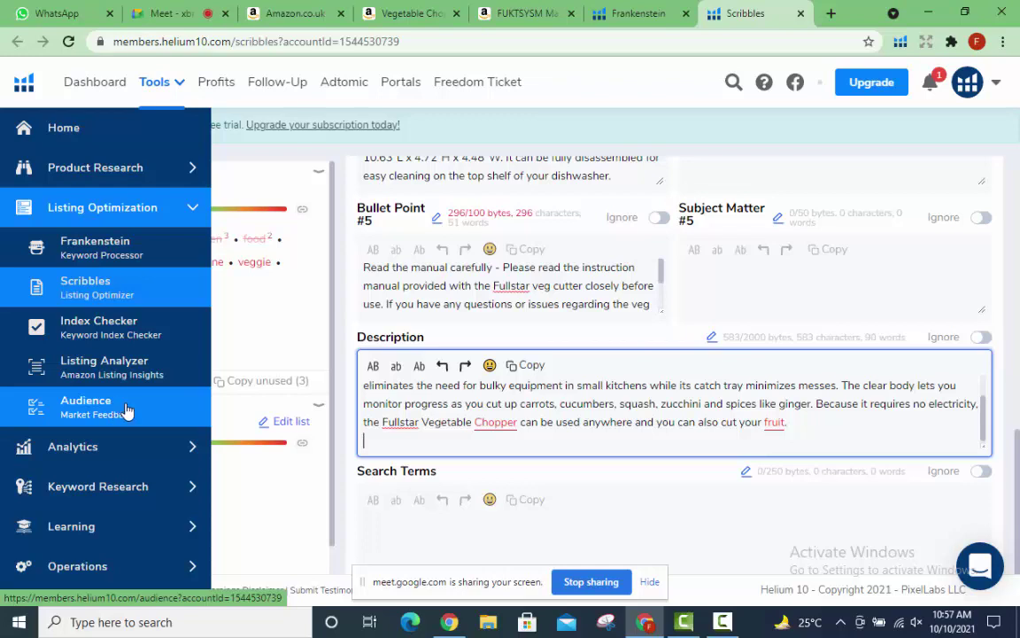
click(155, 451)
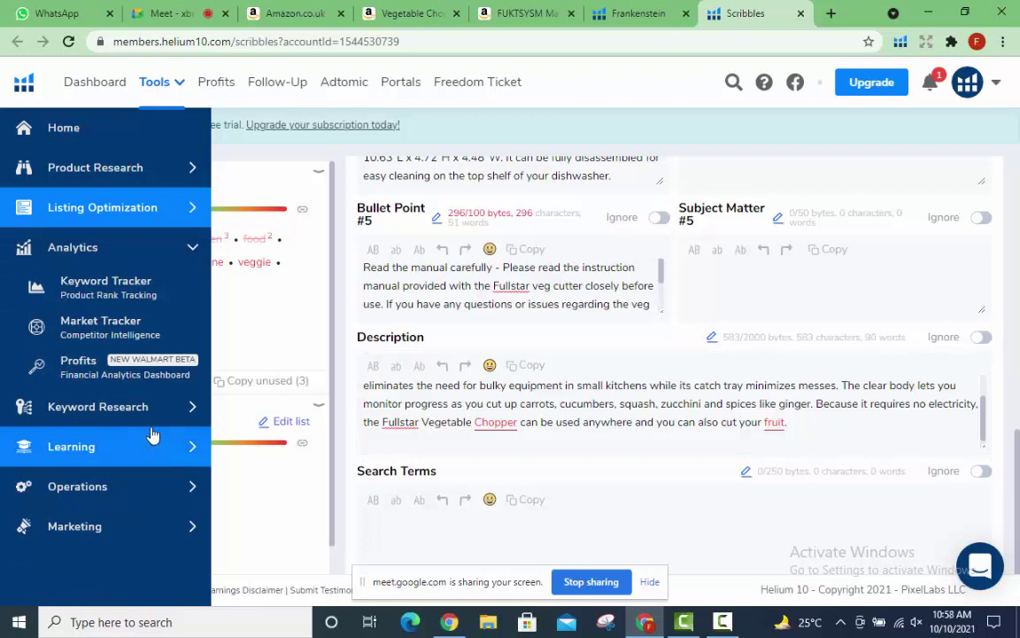
click(131, 212)
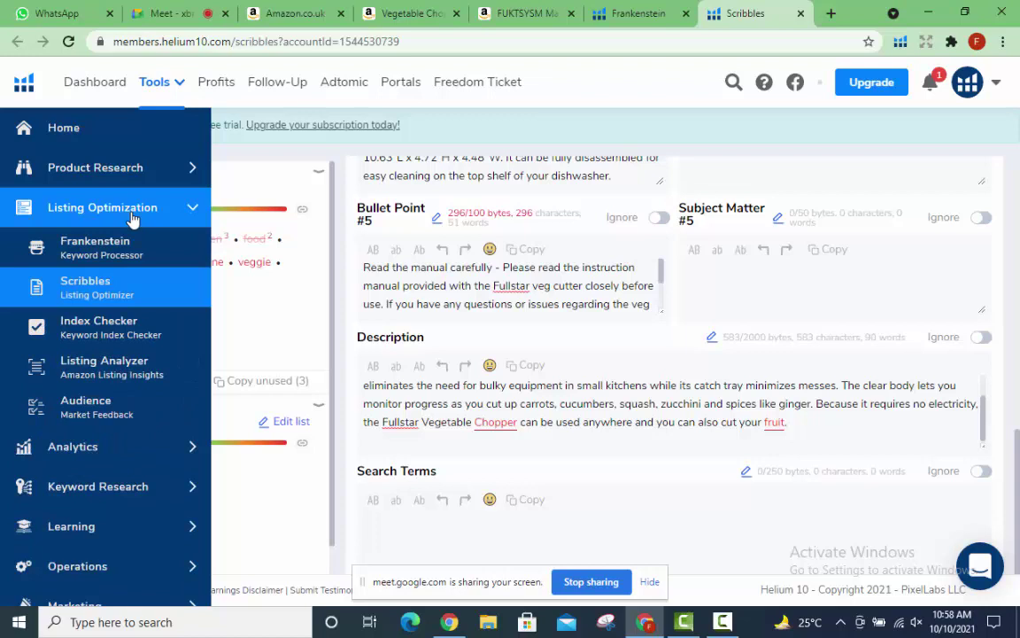
click(113, 360)
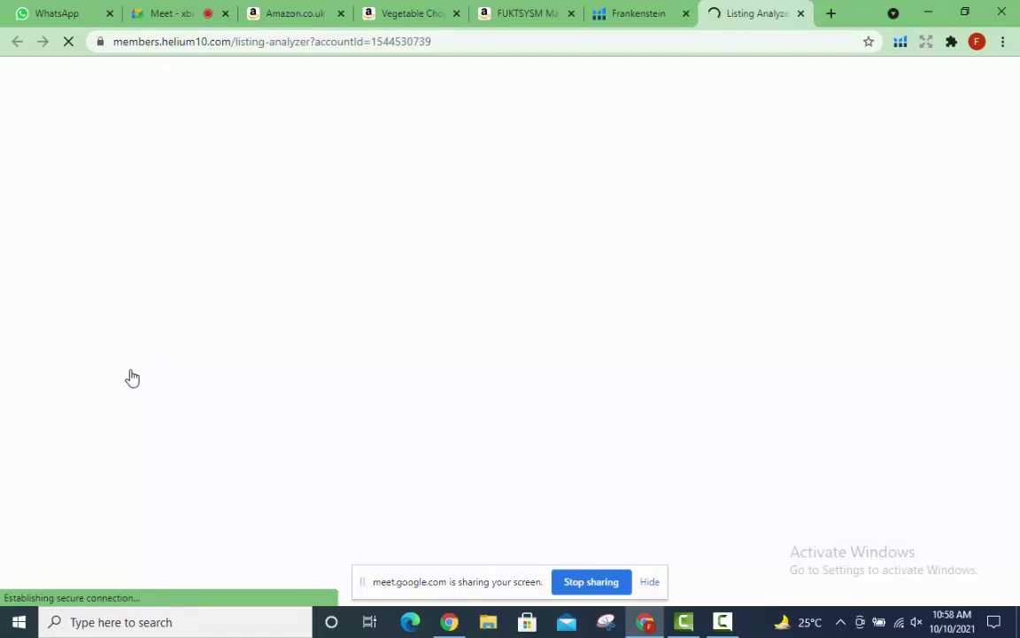
Switch back to Frankenstein and look through Helium 10's Analytics and Keyword Research tools.
click(639, 11)
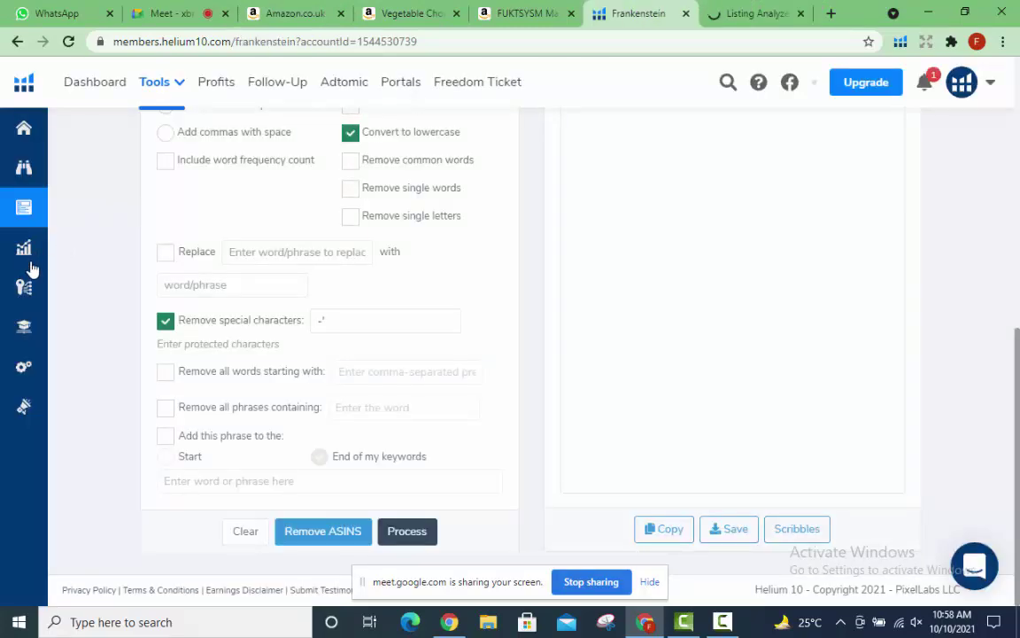
mouse_move(32, 257)
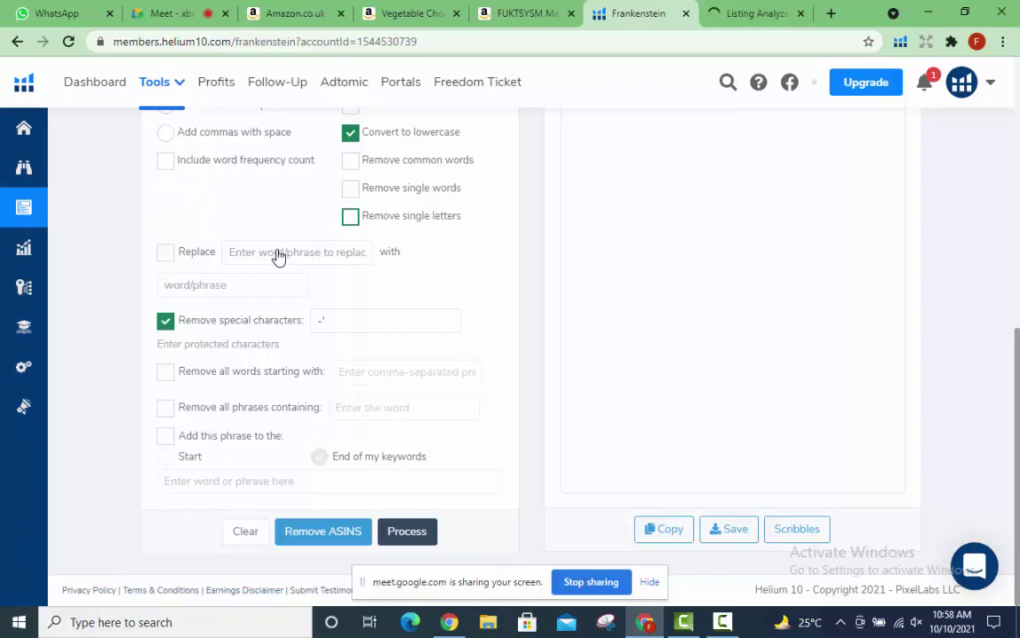
mouse_move(9, 290)
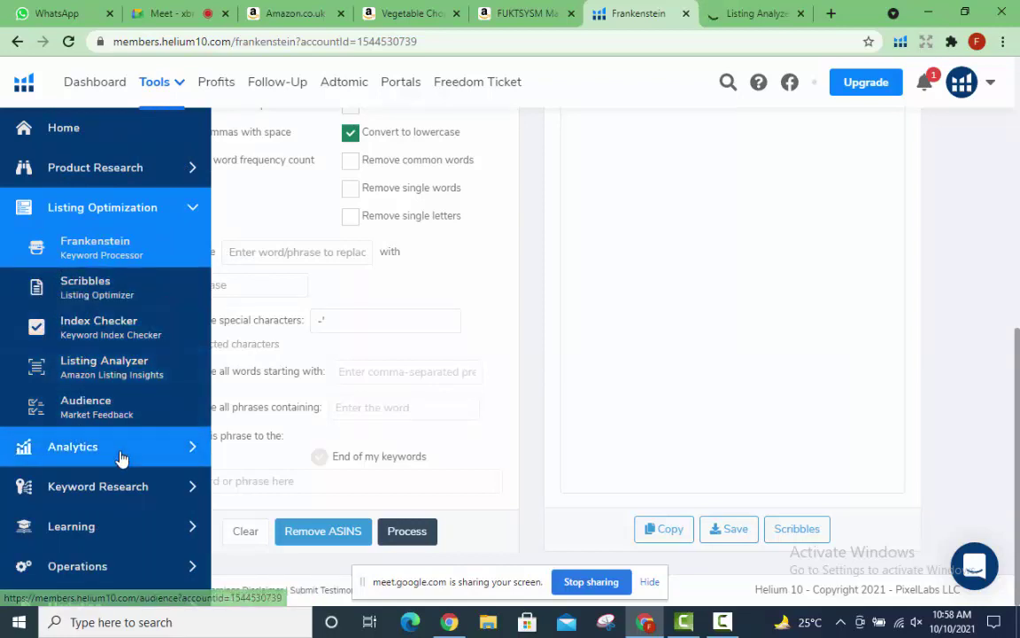
scroll(121, 457, down, 1)
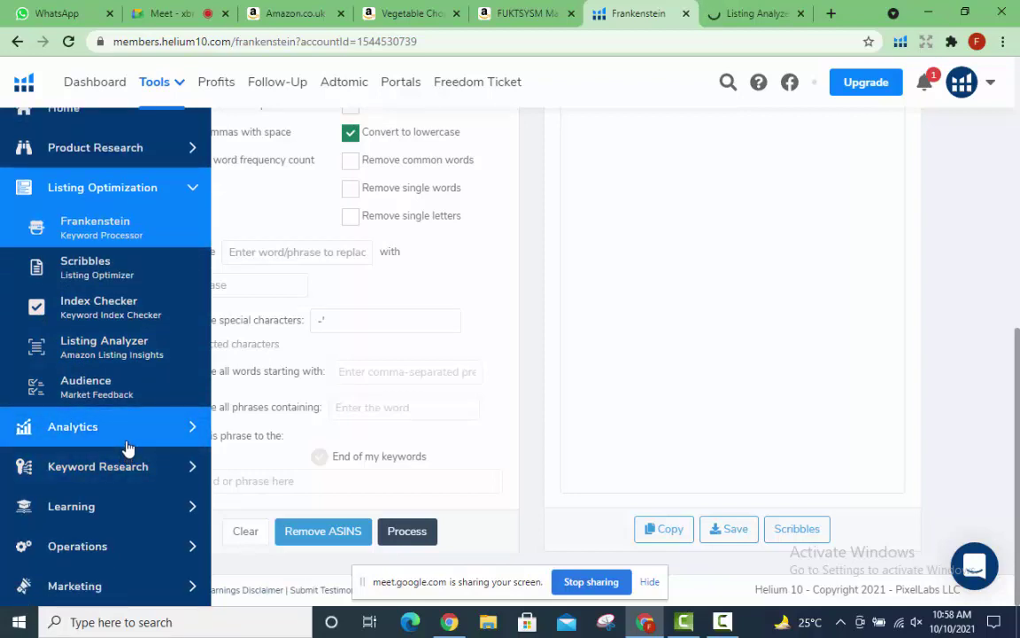
click(128, 447)
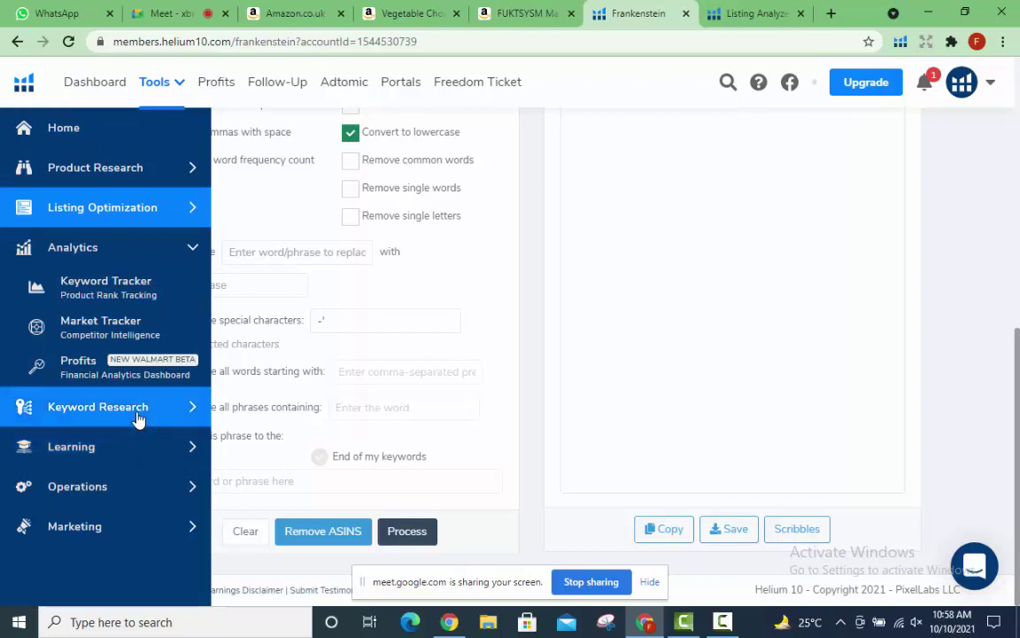
click(137, 414)
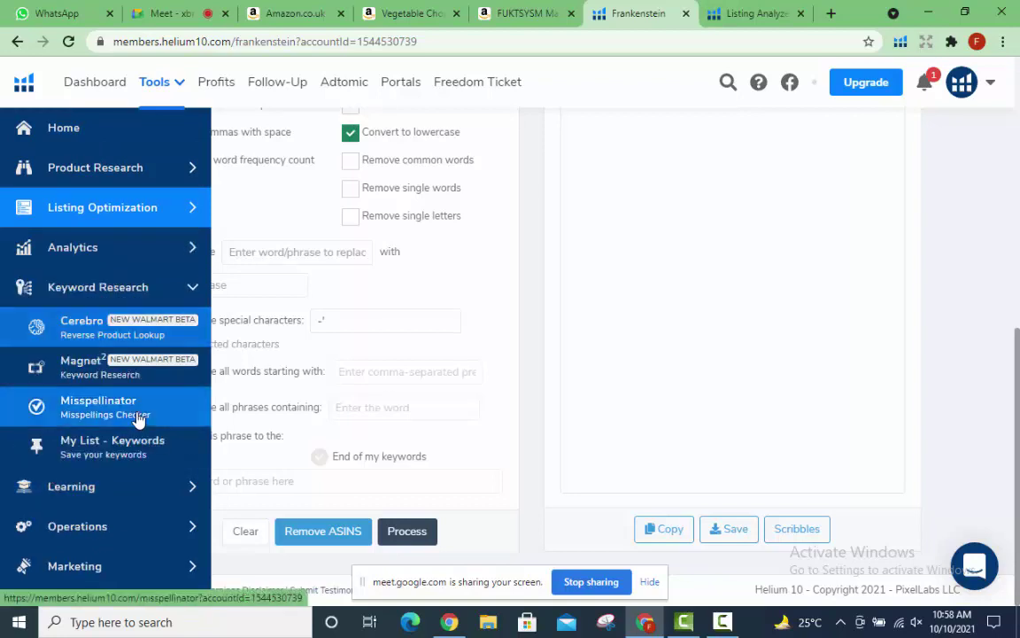
Look through the tools in Helium 10's Learning, Operations, Product Research and Analytics groups.
click(152, 496)
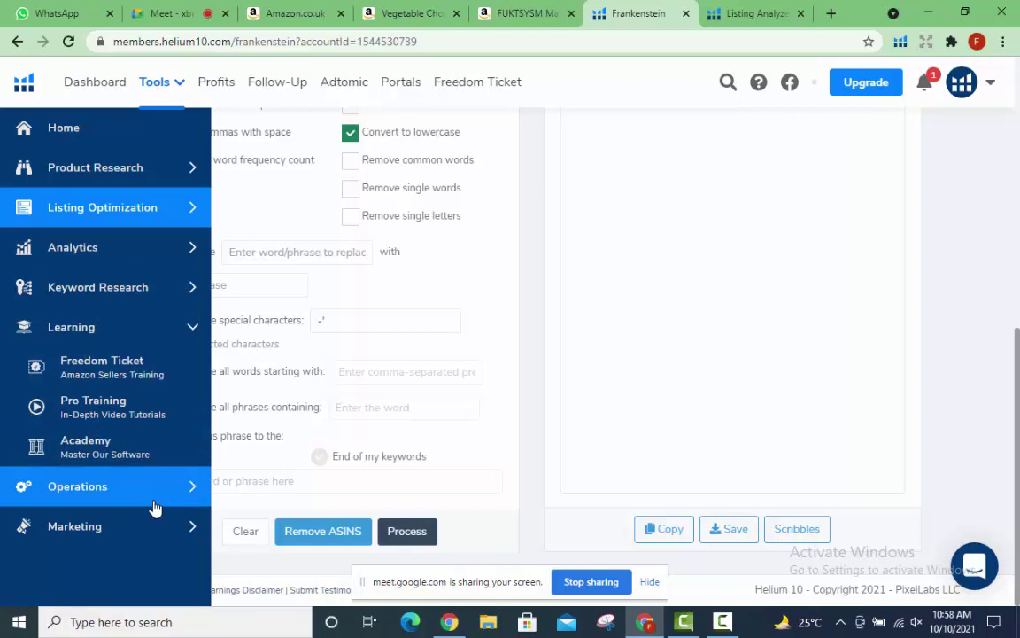
click(154, 505)
scroll(160, 489, down, 1)
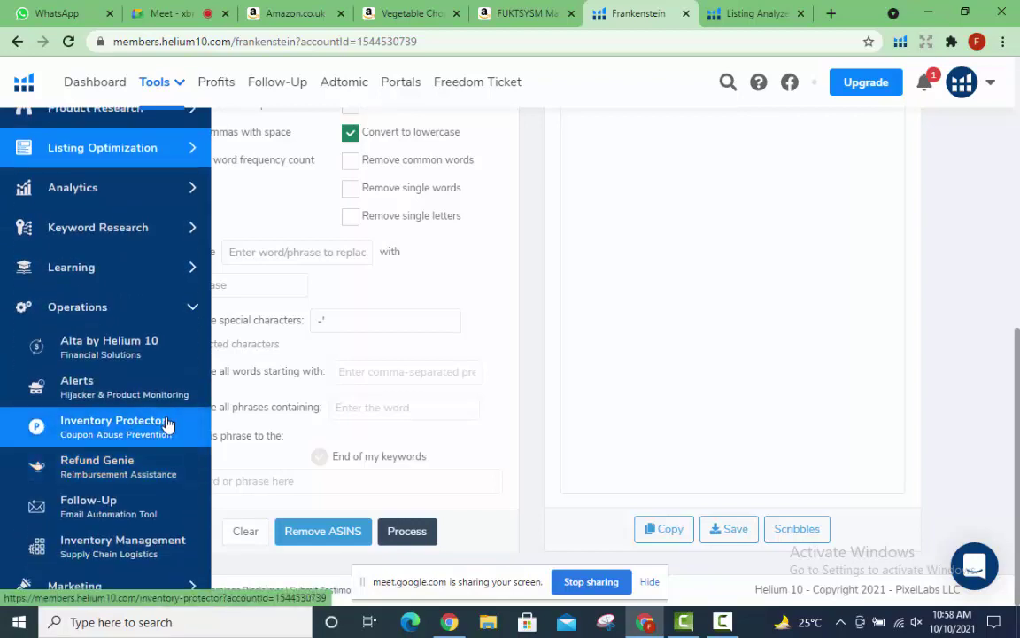
scroll(166, 421, up, 1)
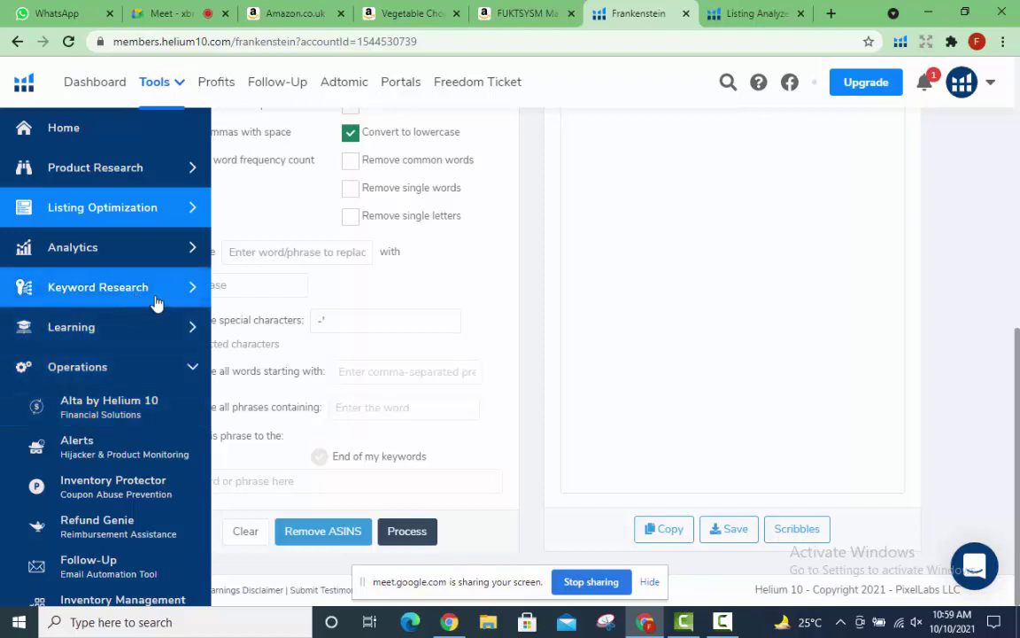
scroll(164, 314, up, 3)
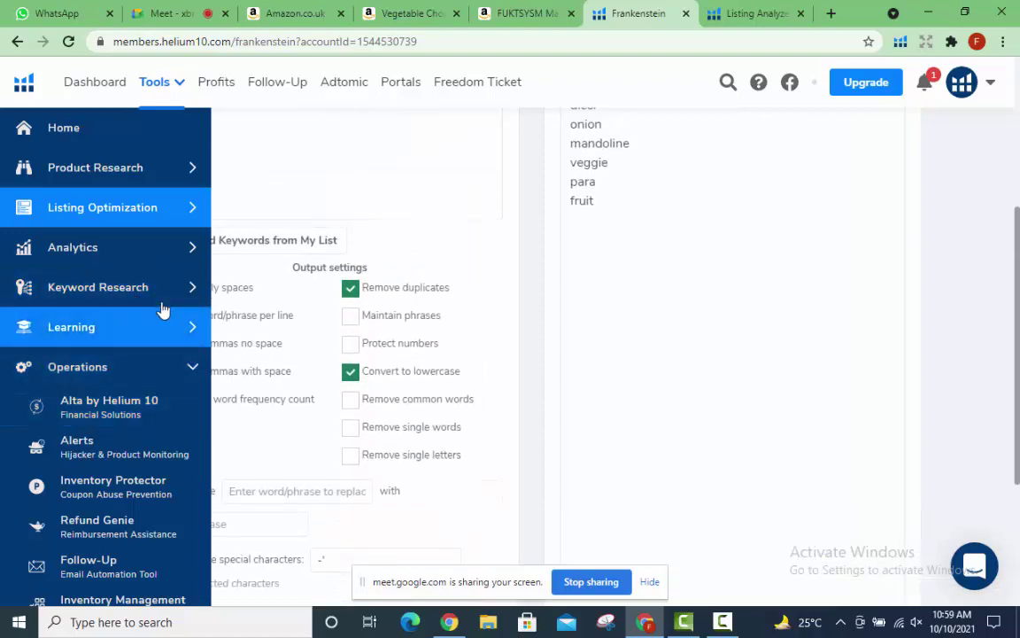
scroll(137, 252, up, 3)
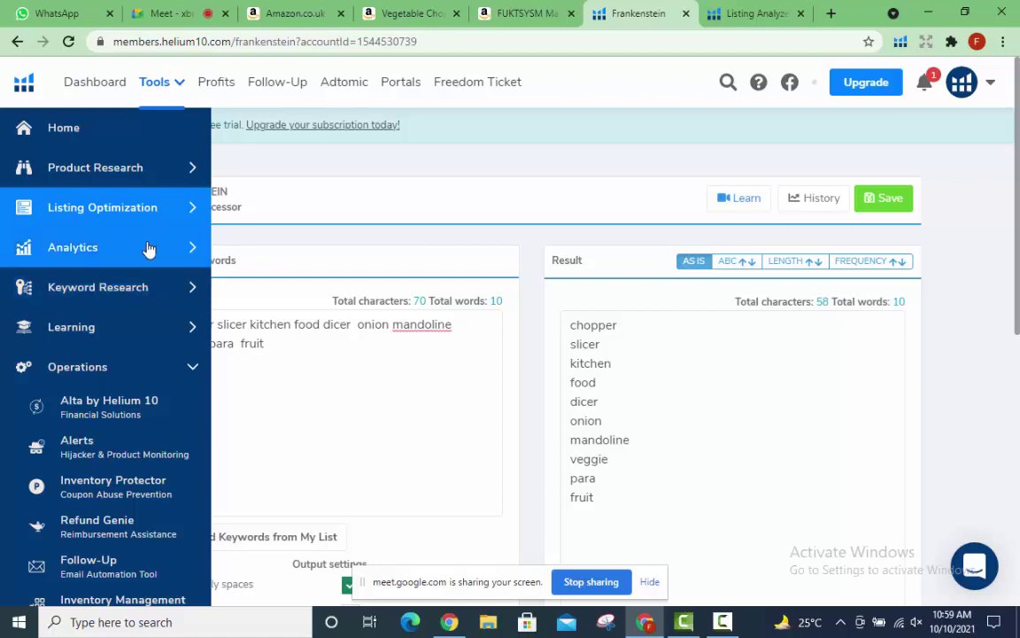
click(147, 168)
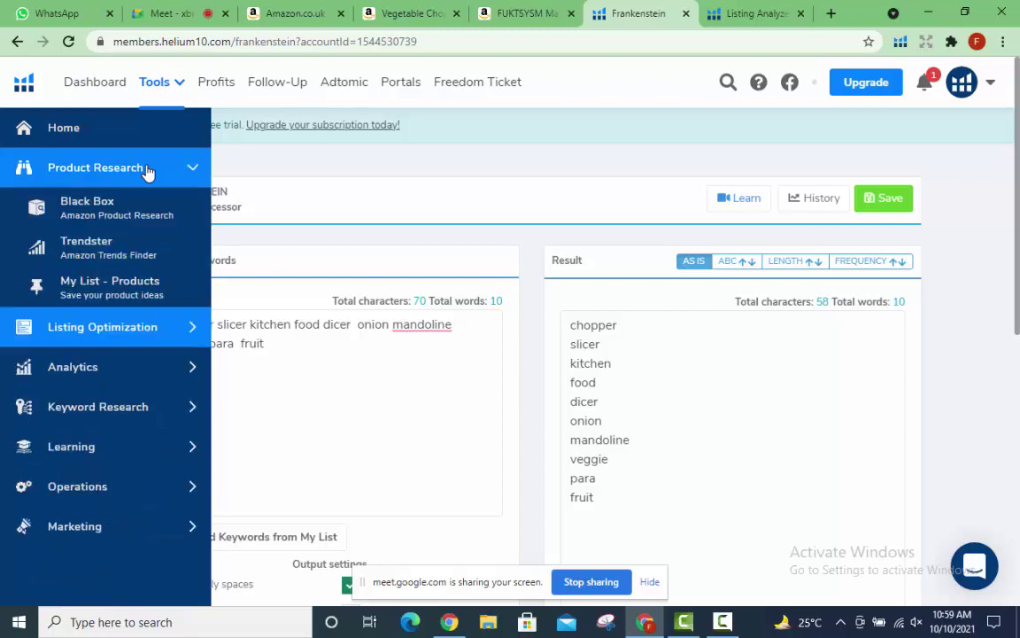
click(129, 368)
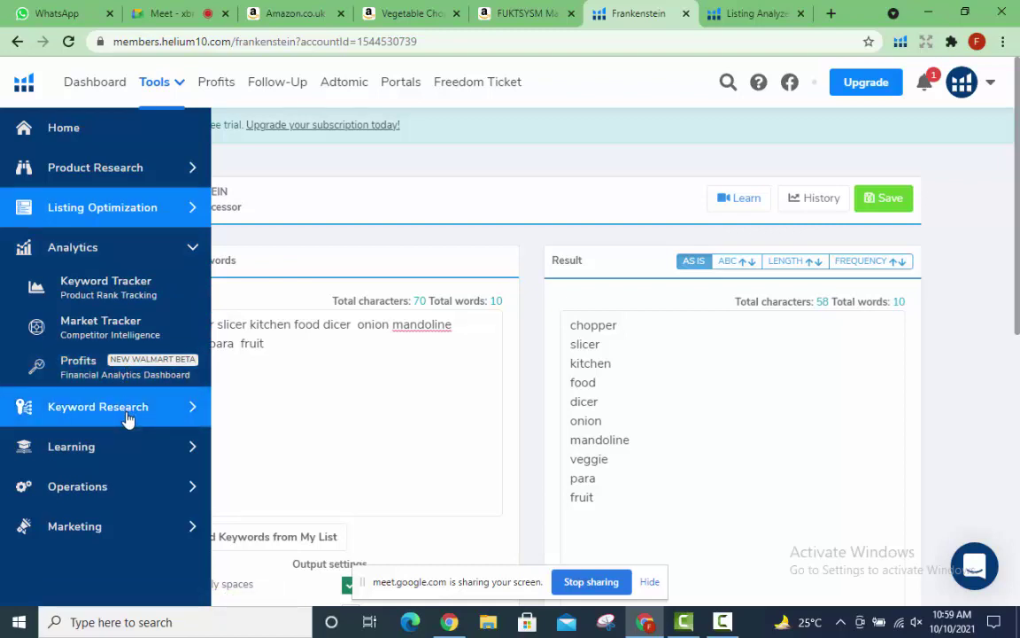
Open the Misspellinator from the Keyword Research tools and move the screen-sharing bar clear of its Prepare control.
click(129, 413)
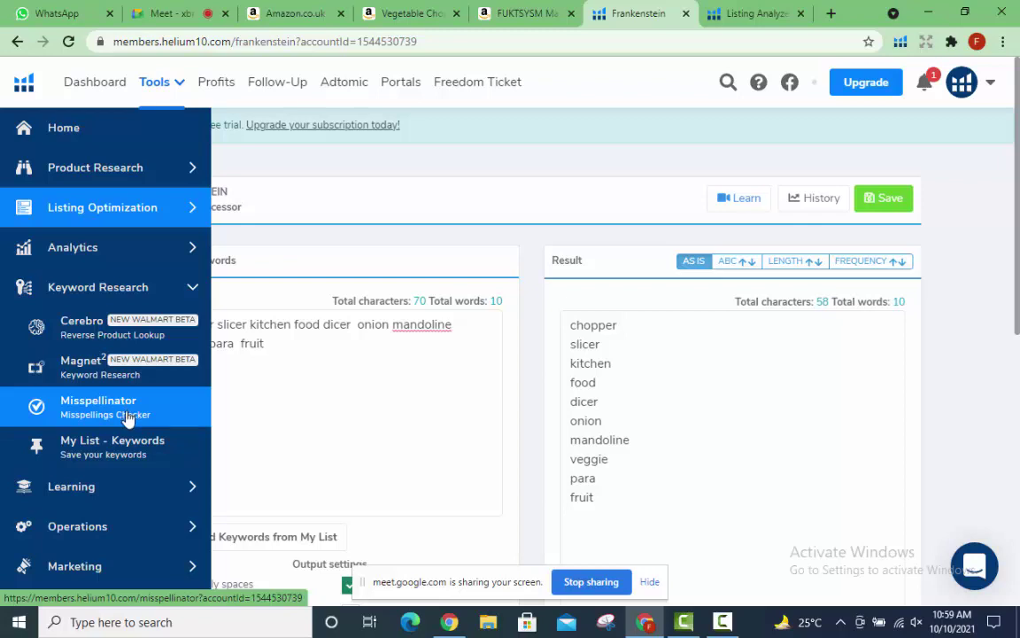
click(128, 416)
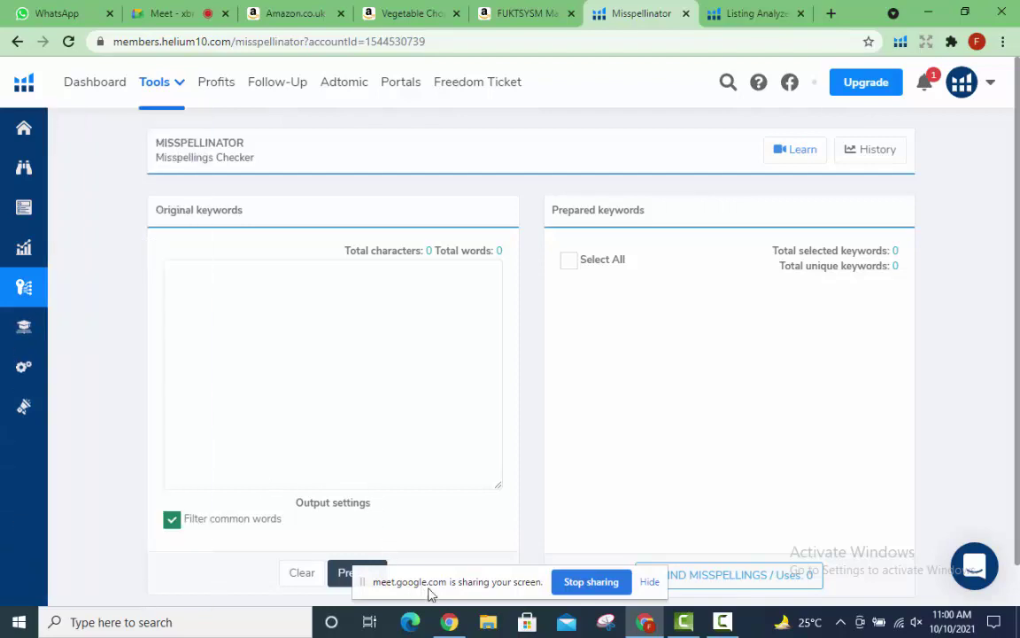
drag(470, 593, 188, 635)
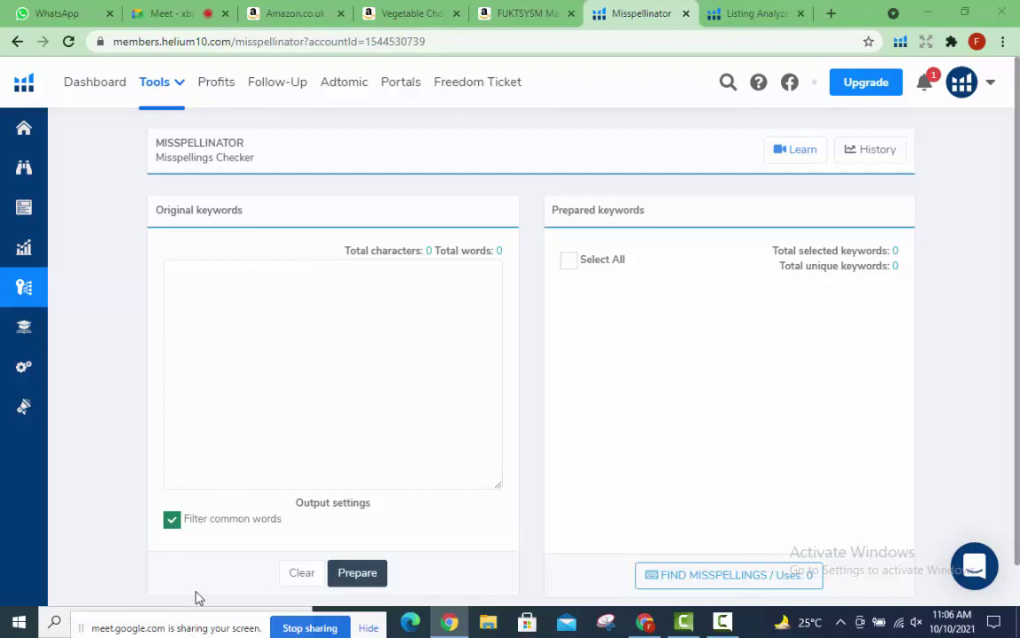
Enter "vegetable cutter" as the original keywords in Misspellinator and prepare them with common words filtered.
click(303, 343)
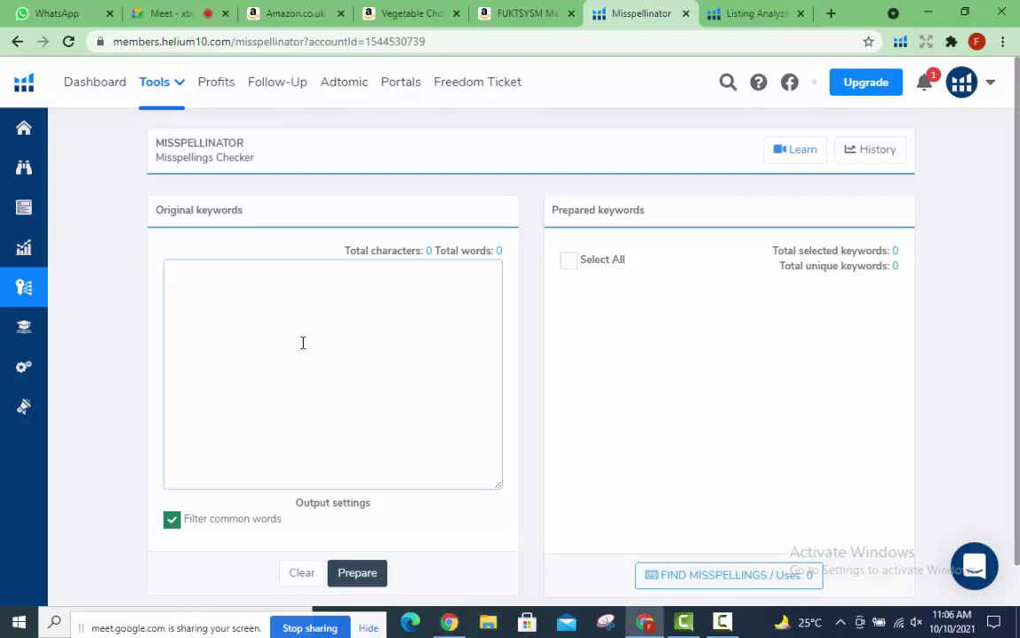
text(vegetable cutt)
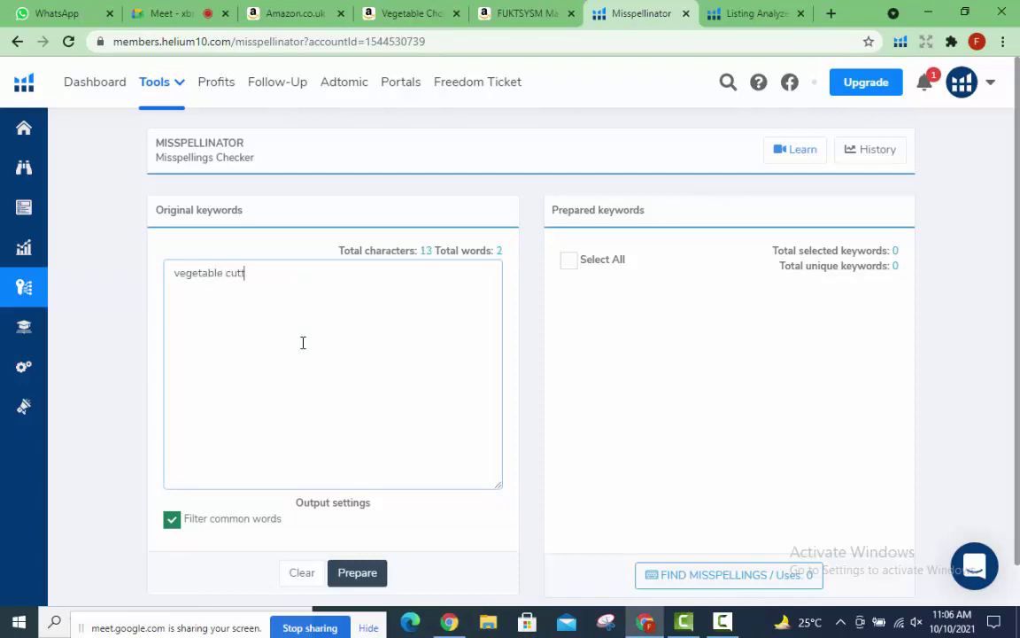
text(er)
scroll(335, 387, down, 1)
click(363, 530)
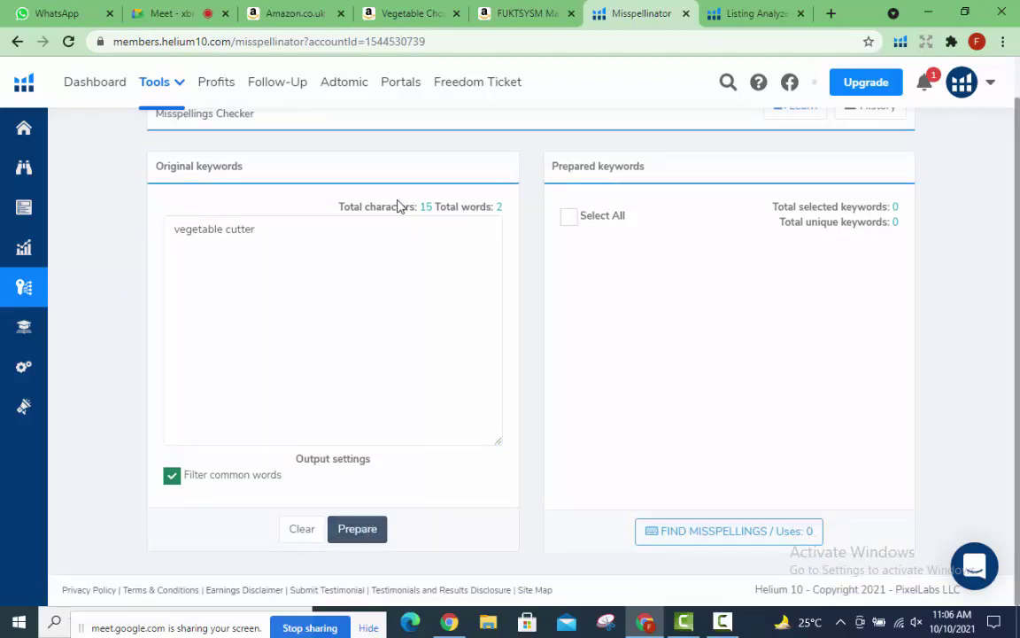
drag(243, 166, 153, 176)
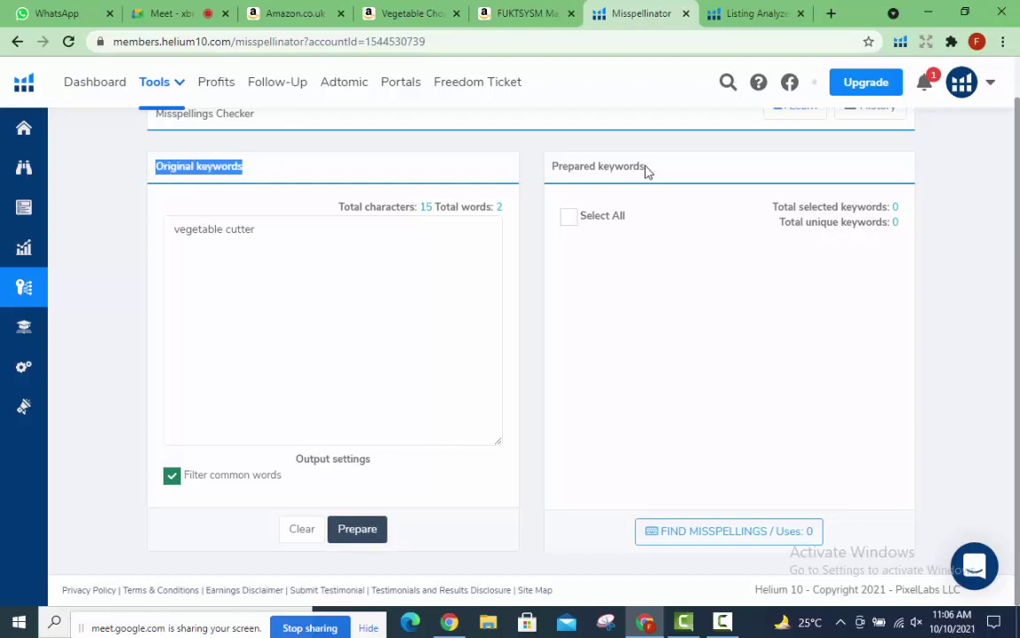
drag(644, 167, 273, 281)
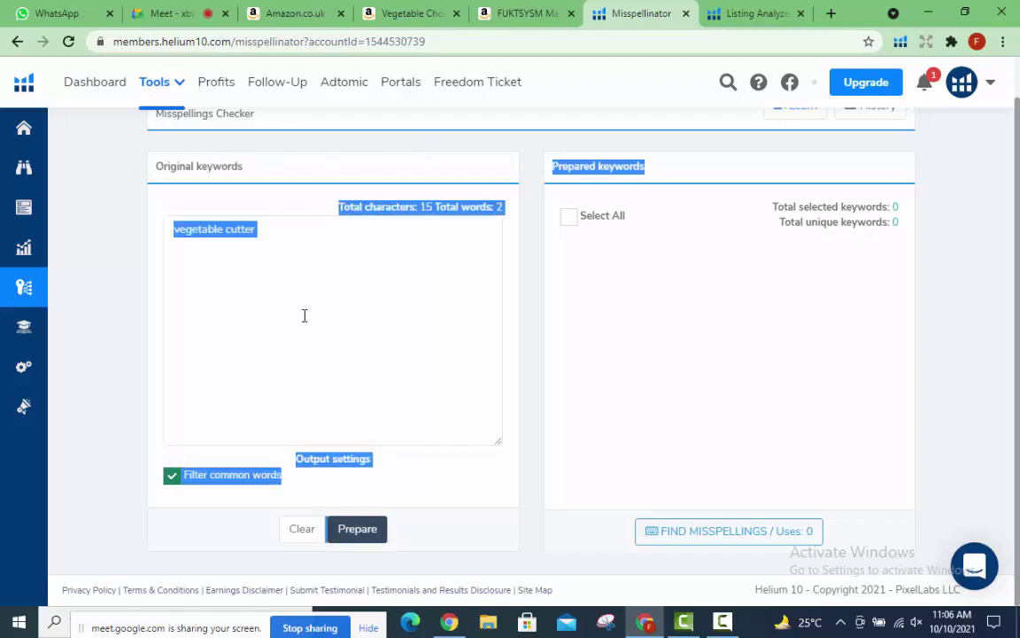
click(273, 281)
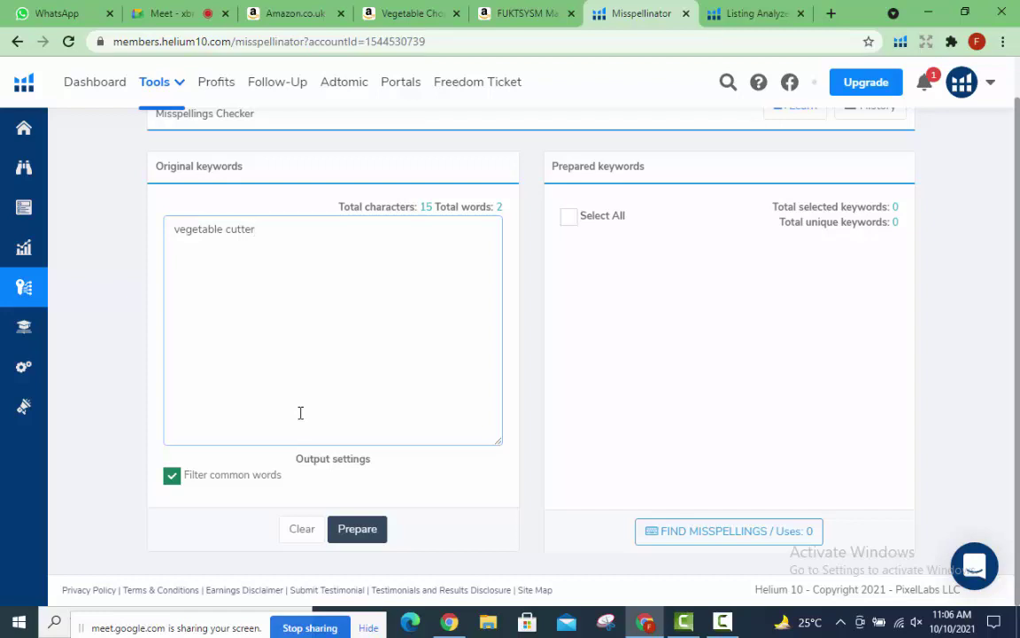
click(370, 532)
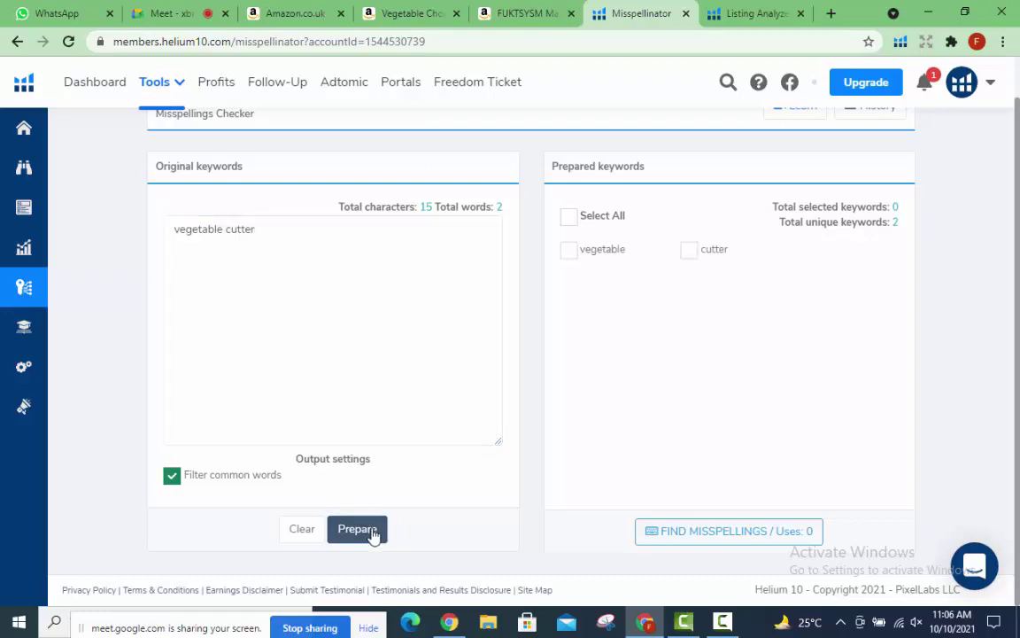
Select the prepared keywords "vegetable" and "cutter", find their misspellings and open the finished results.
click(570, 252)
click(691, 255)
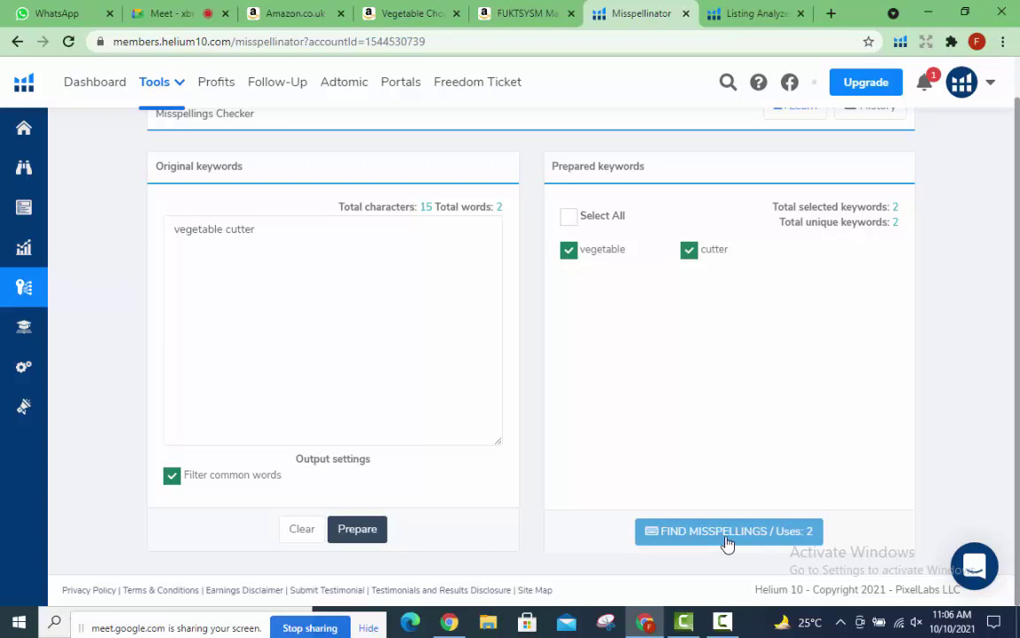
click(727, 534)
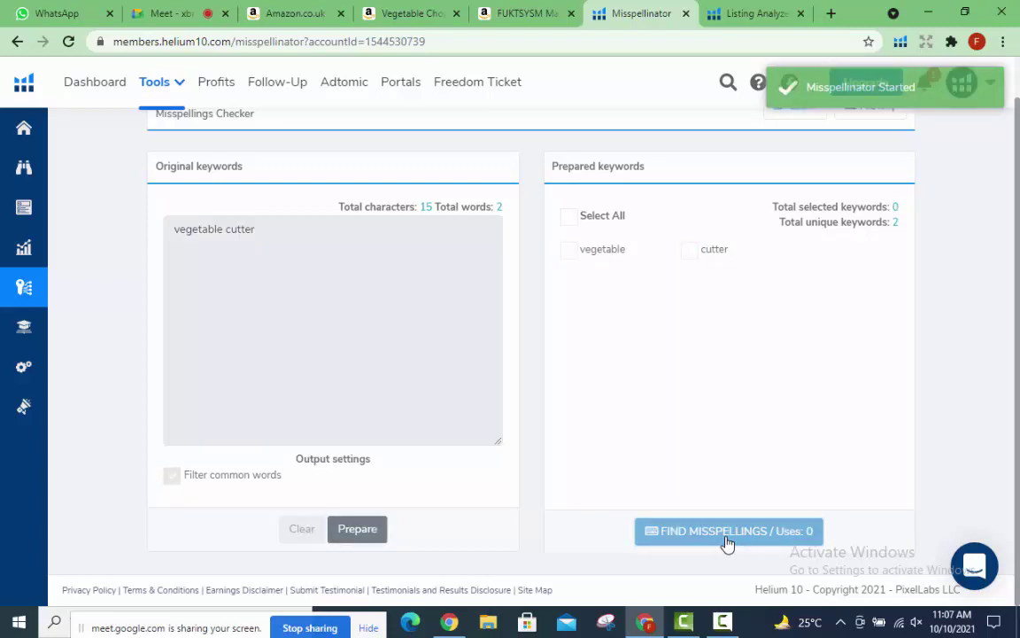
scroll(811, 483, up, 1)
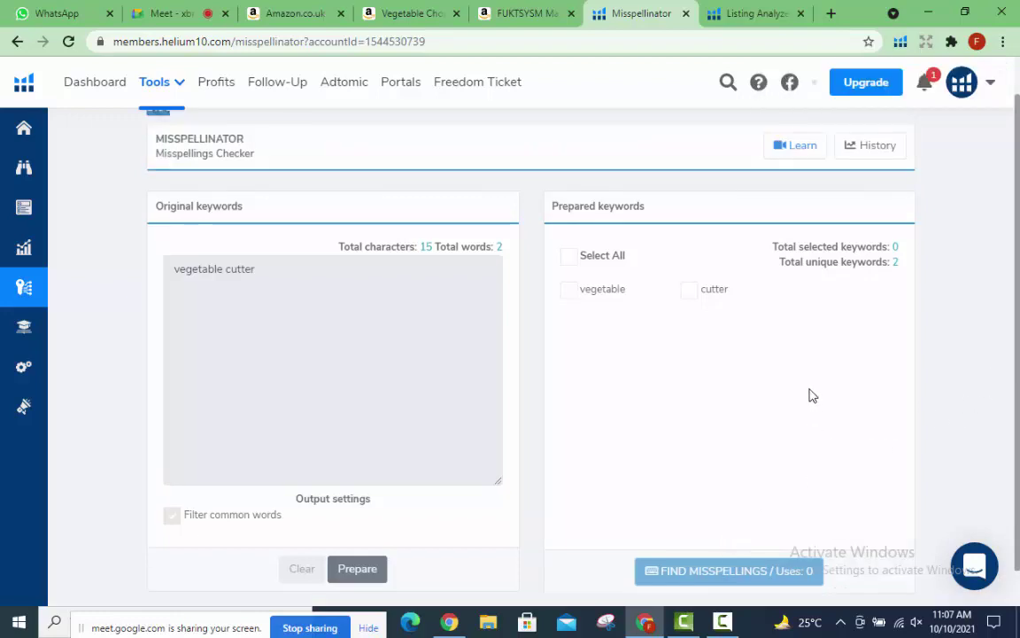
scroll(544, 339, up, 1)
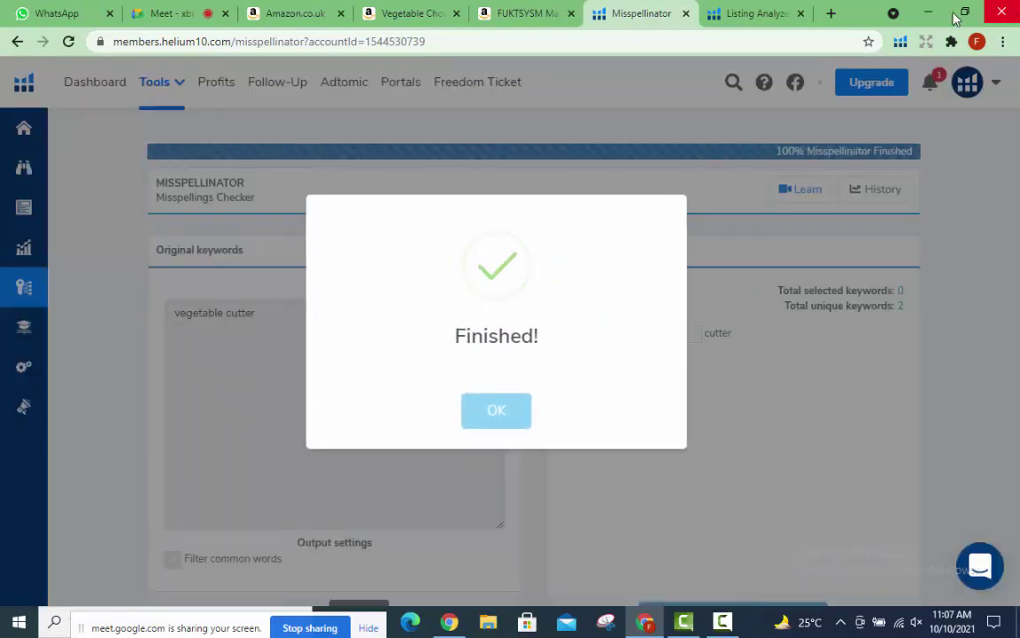
click(518, 419)
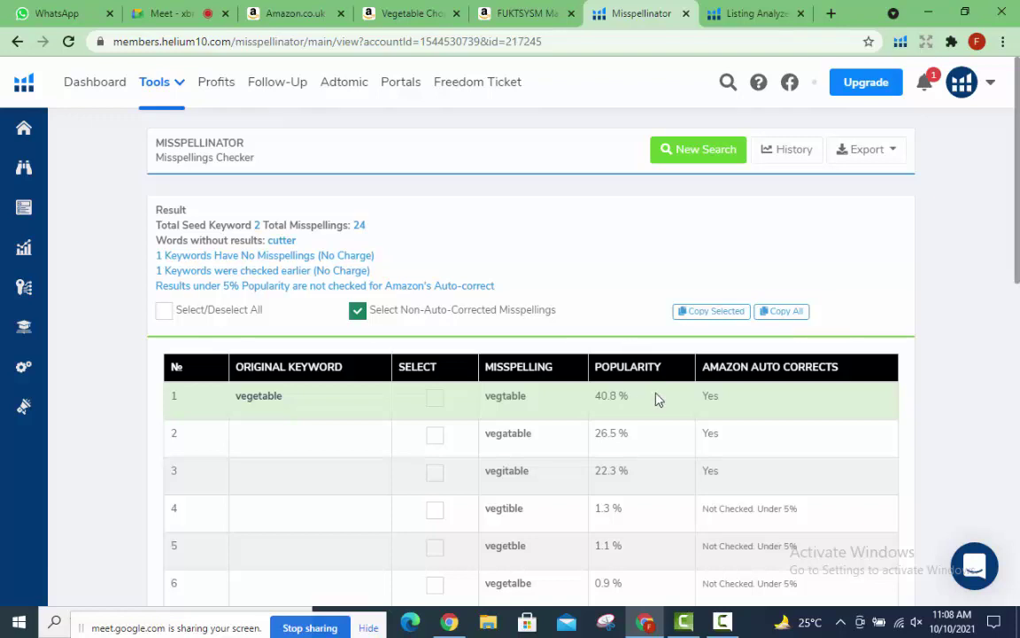
Select the misspellings "vegtable", "vegatable" and "vegitable" in the results table.
mouse_move(658, 401)
click(435, 400)
click(435, 473)
click(441, 441)
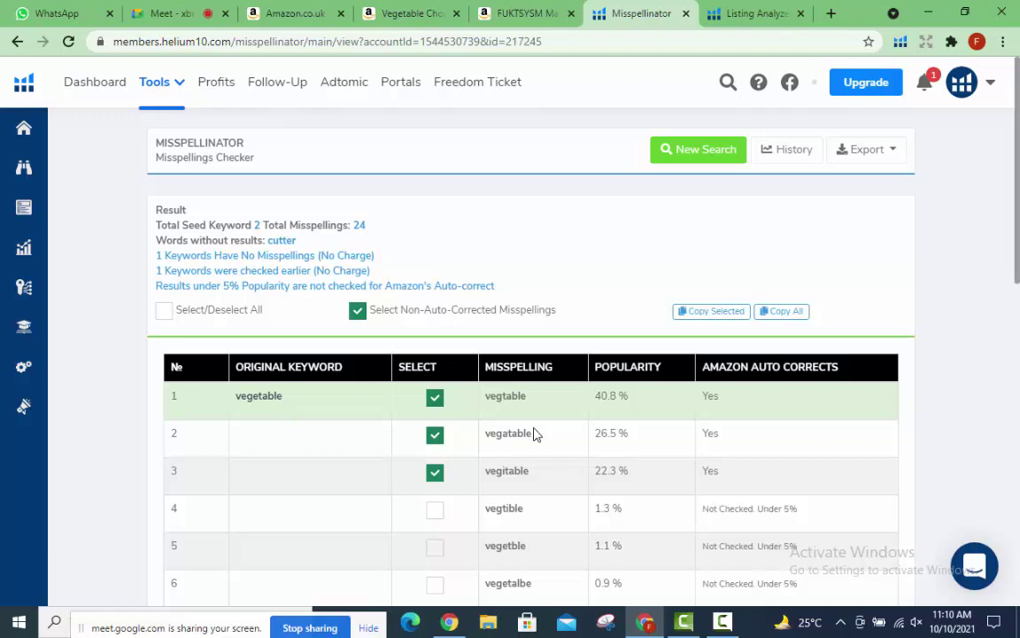
Hide the screen-sharing bar, end the Google Meet session by closing its page, and bring up the screen recorder.
click(368, 627)
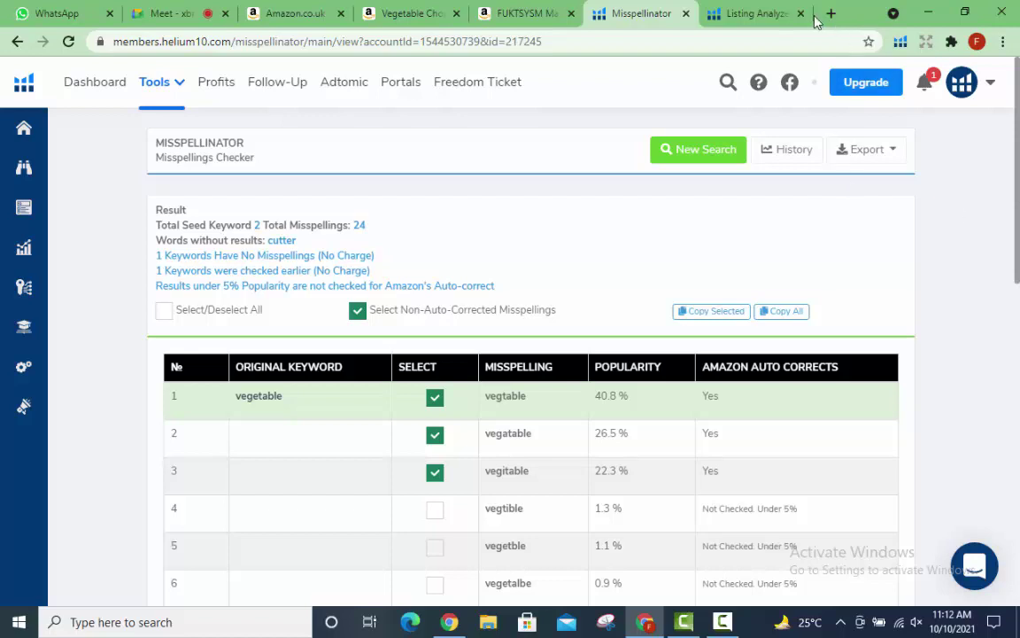
click(225, 14)
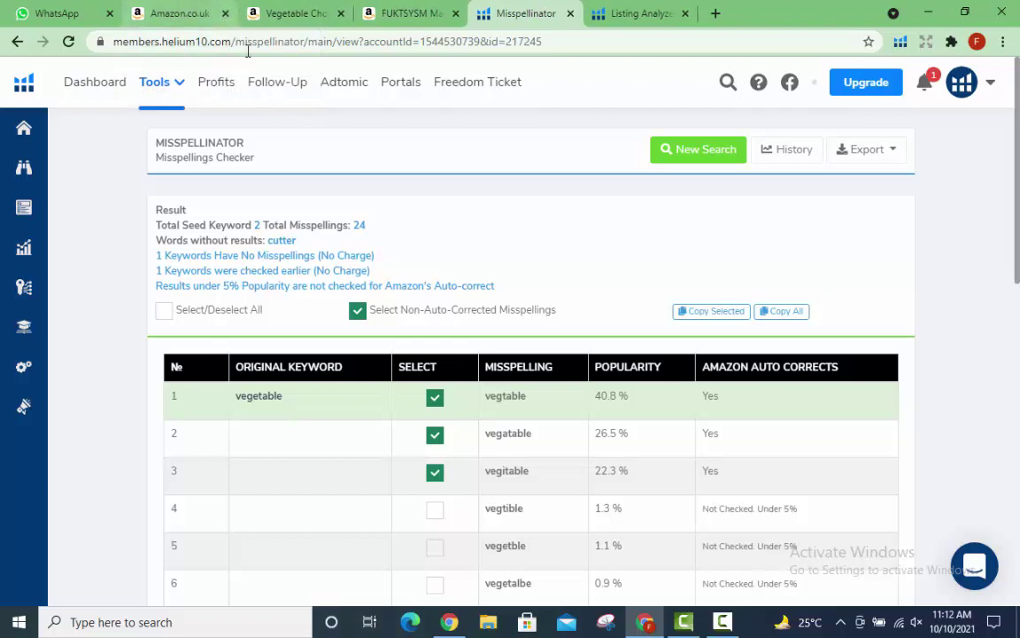
click(722, 621)
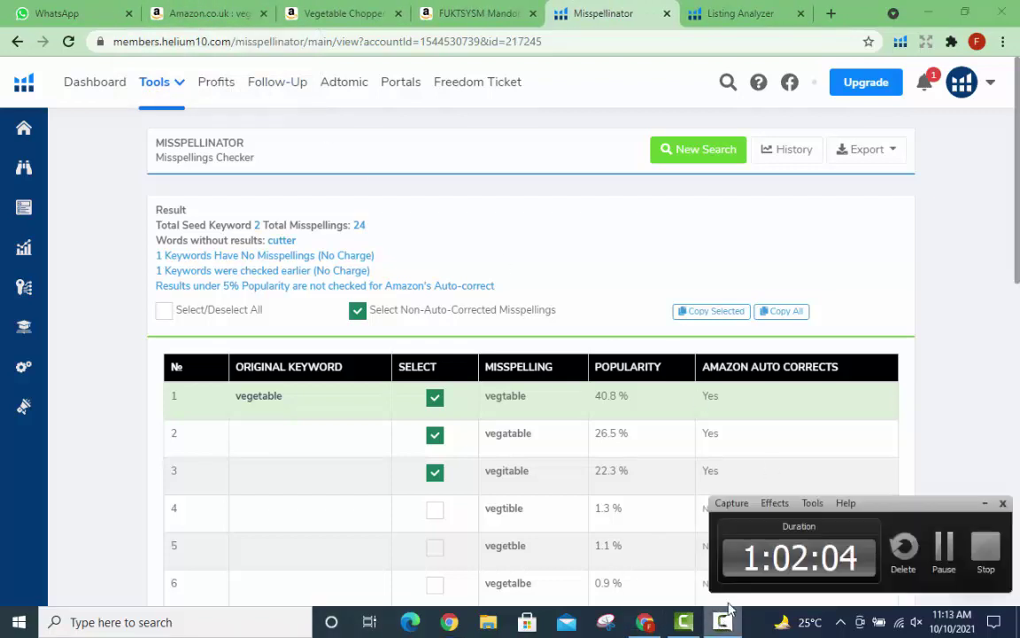